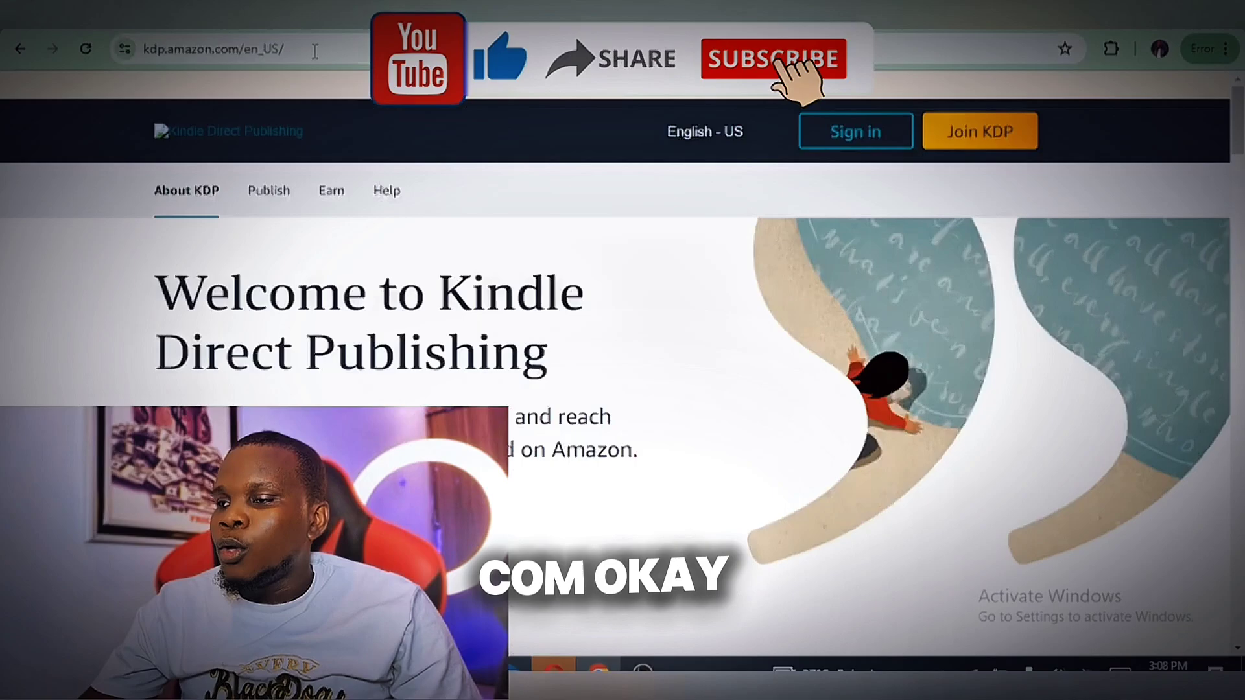
Switch to the Kindle Direct Publishing site and look over its welcome page and publishing benefits
left_click(315, 50)
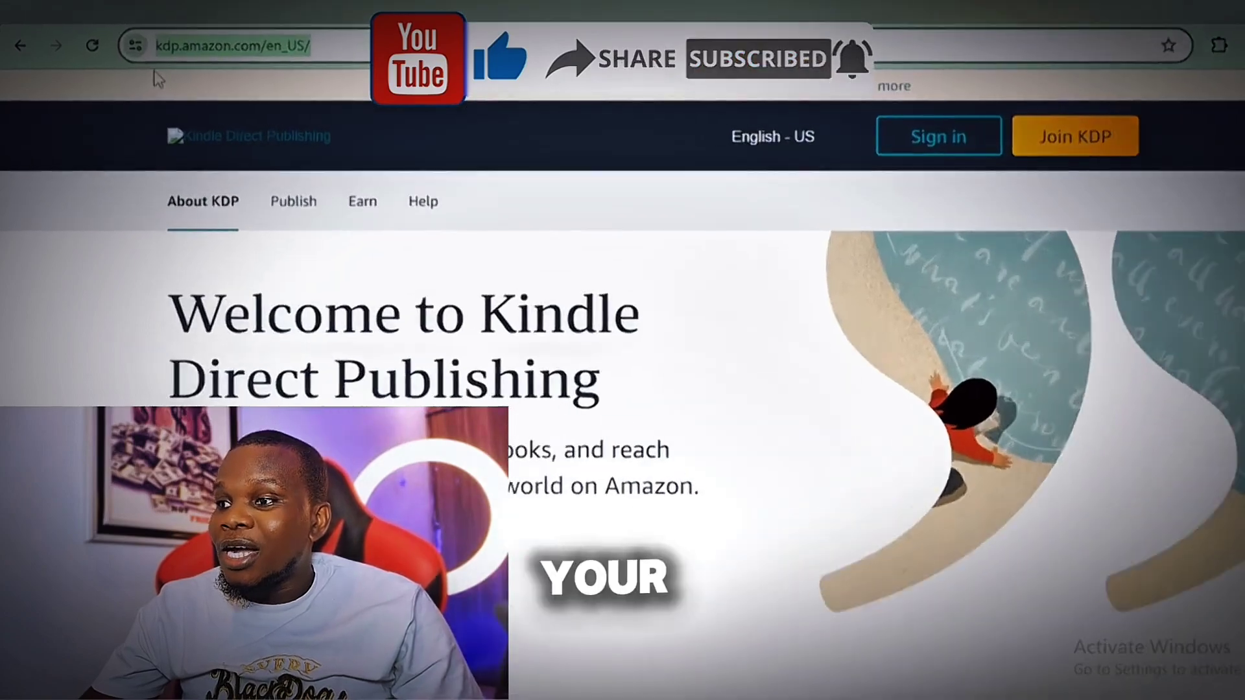
left_click(519, 249)
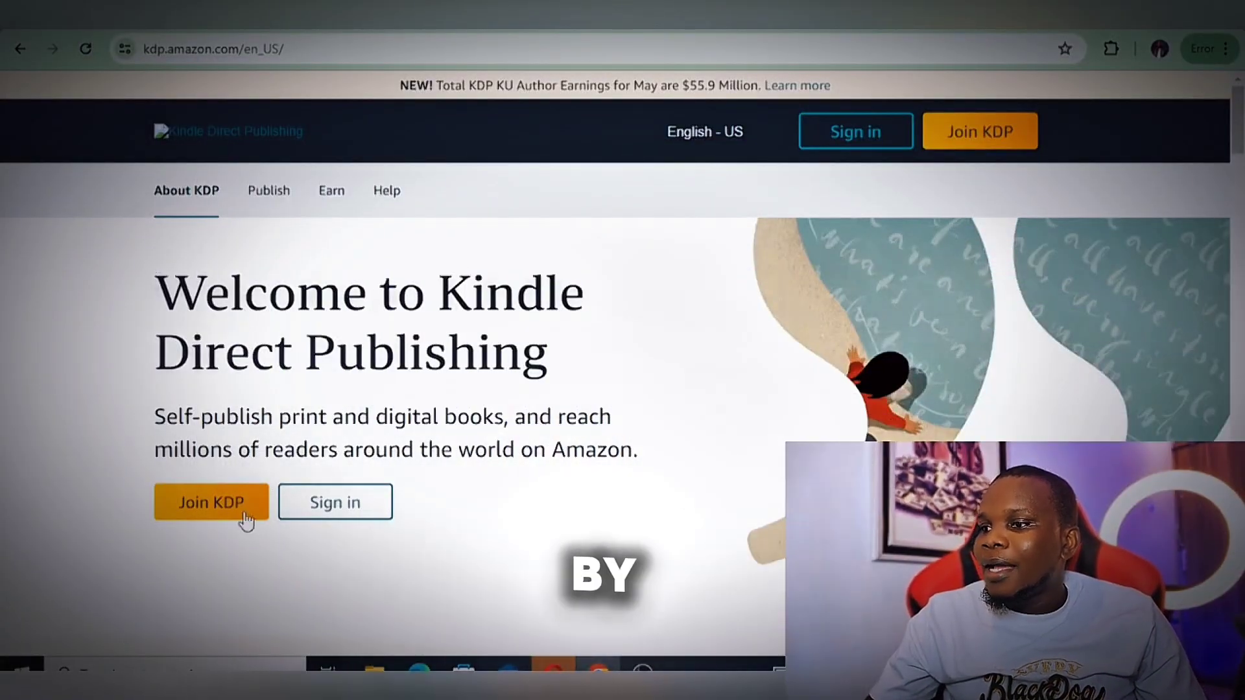
scroll(659, 325, "down", 20)
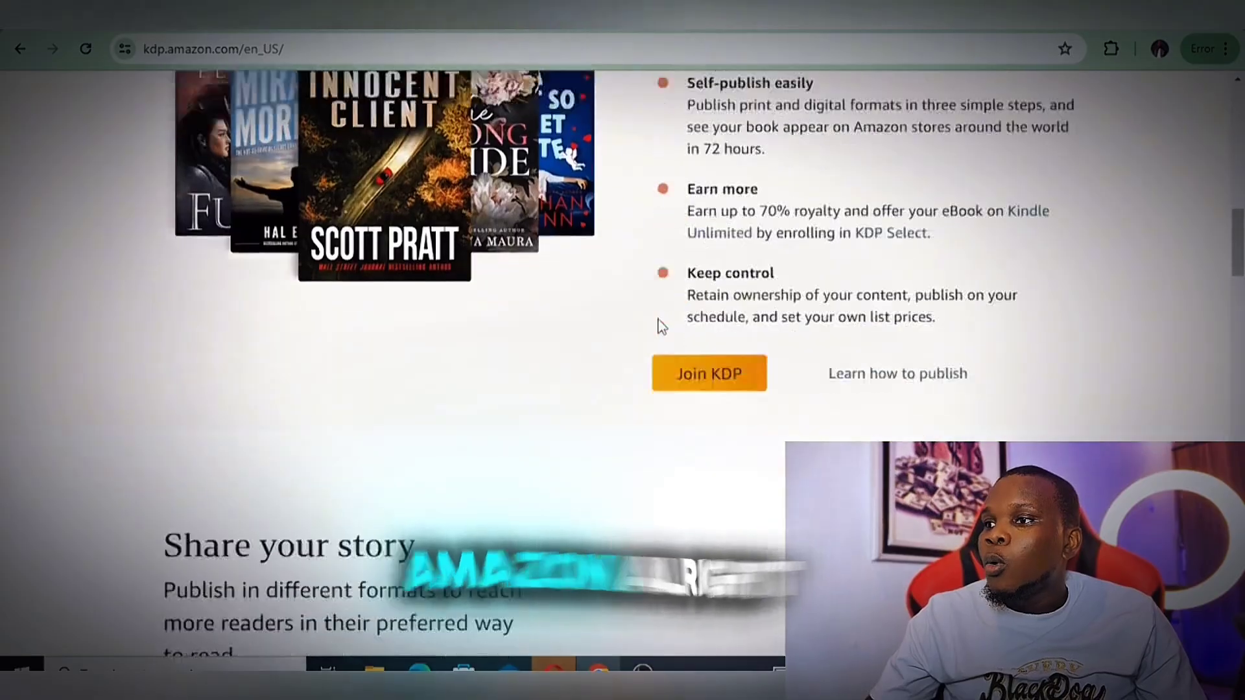
scroll(658, 325, "up", 2)
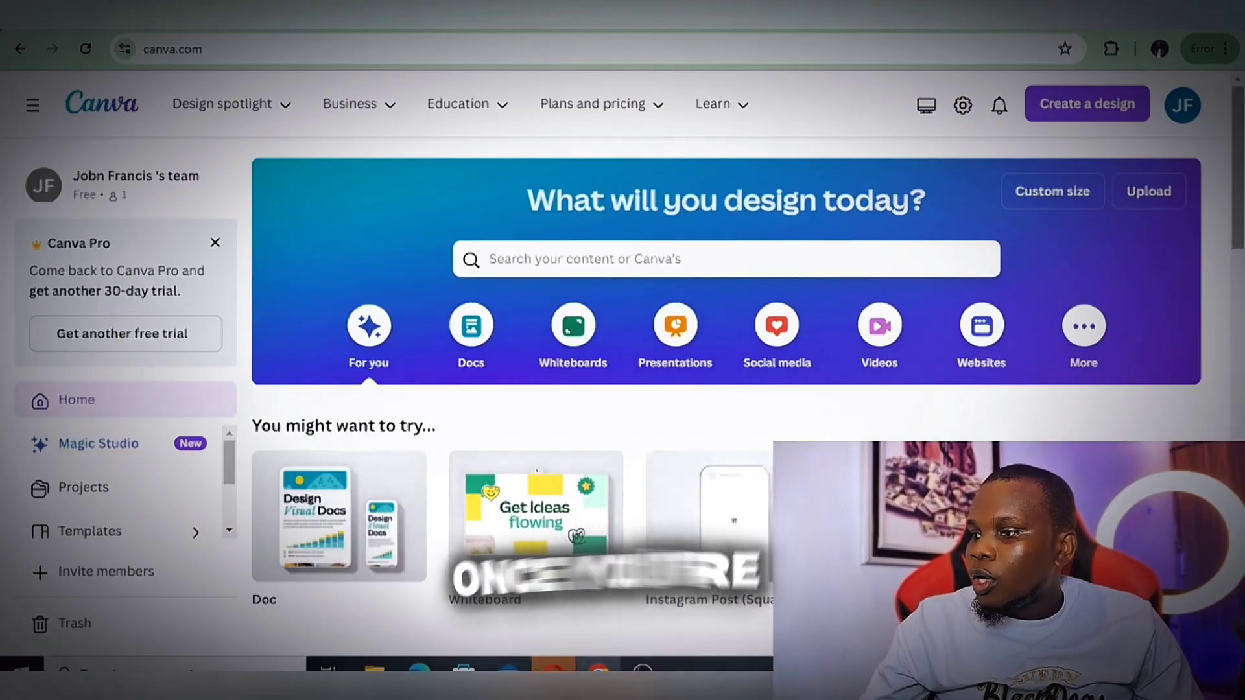
Switch to Canva, search for "ebook", choose the "ebook multiple pages" suggestion and browse the templates
scroll(726, 389, "down", 5)
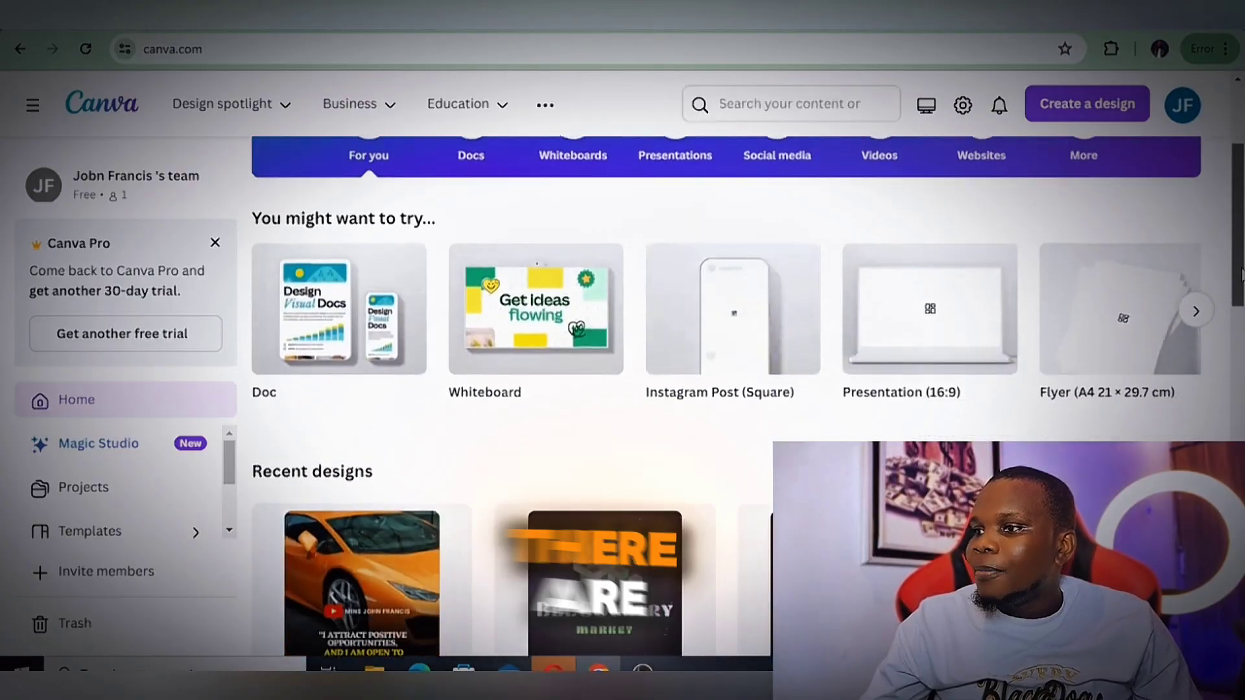
left_click_drag(1242, 313, 1243, 258)
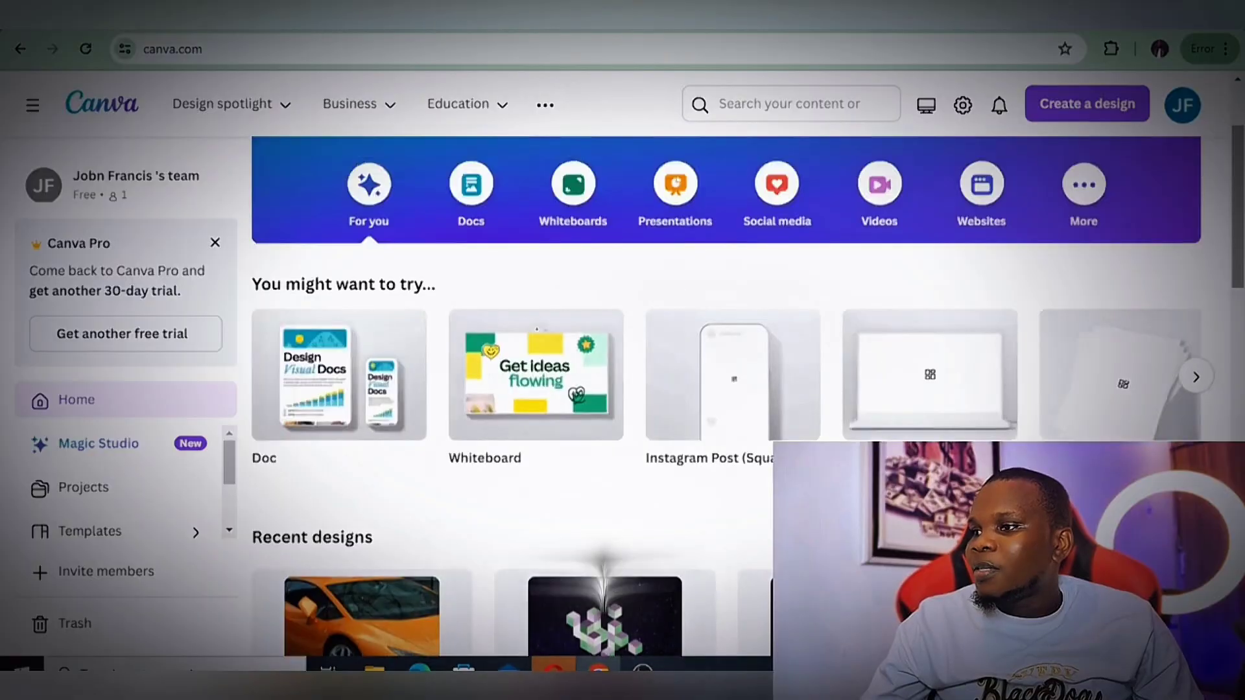
left_click(557, 259)
type("ebook")
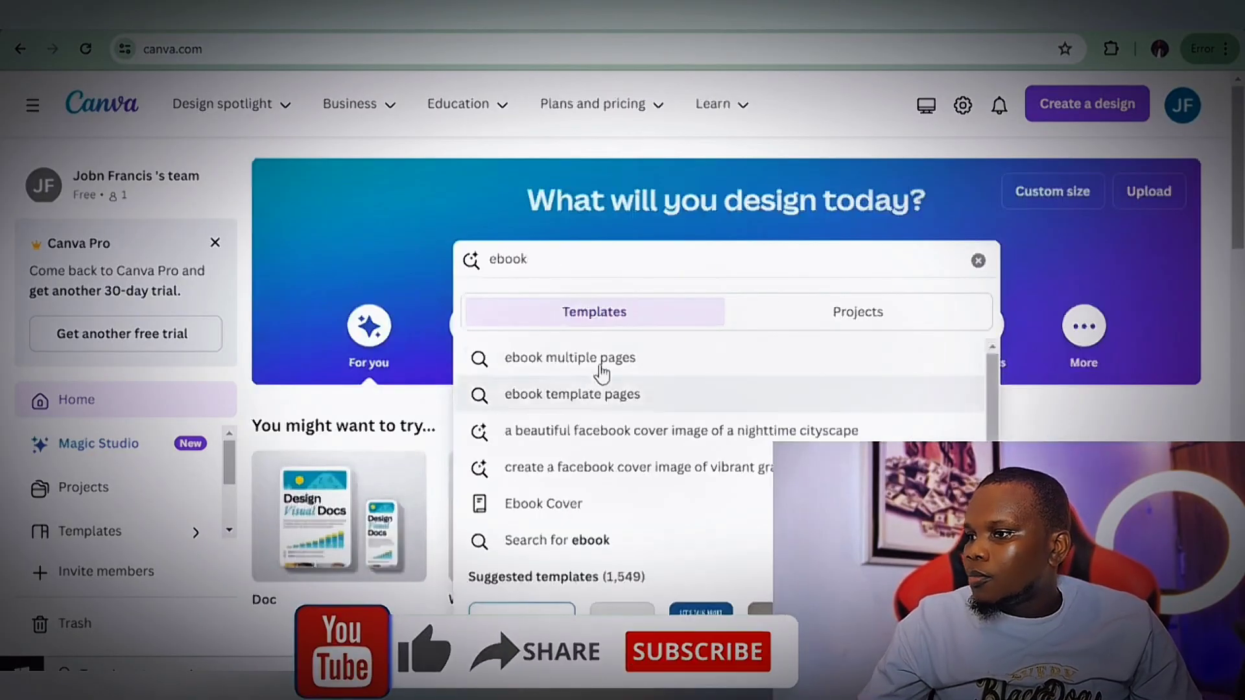
scroll(680, 339, "down", 1)
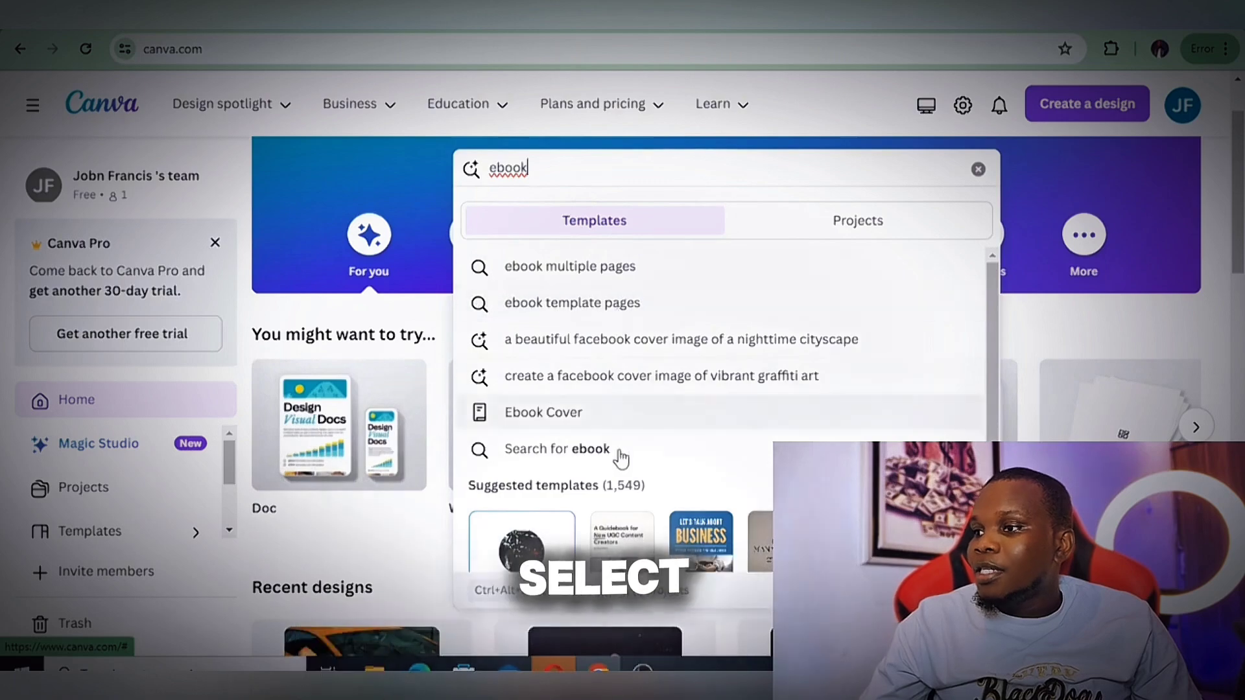
left_click(607, 281)
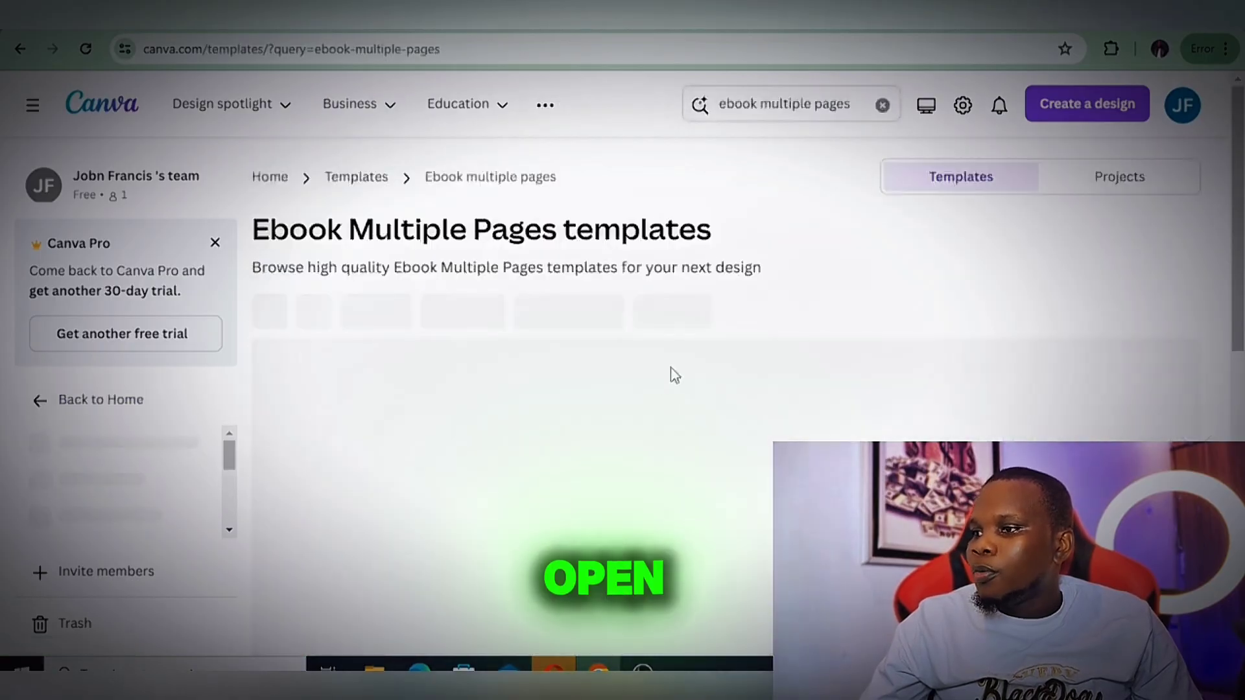
scroll(539, 247, "down", 1)
scroll(541, 251, "down", 1)
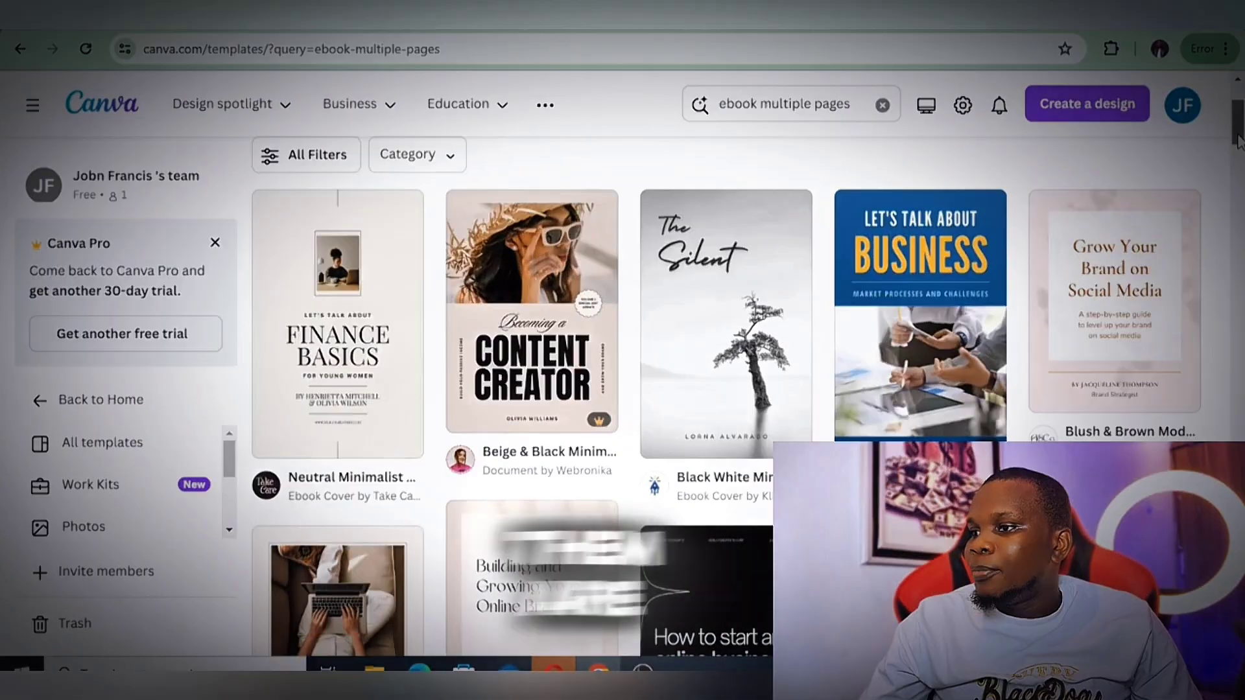
left_click_drag(1239, 135, 1238, 173)
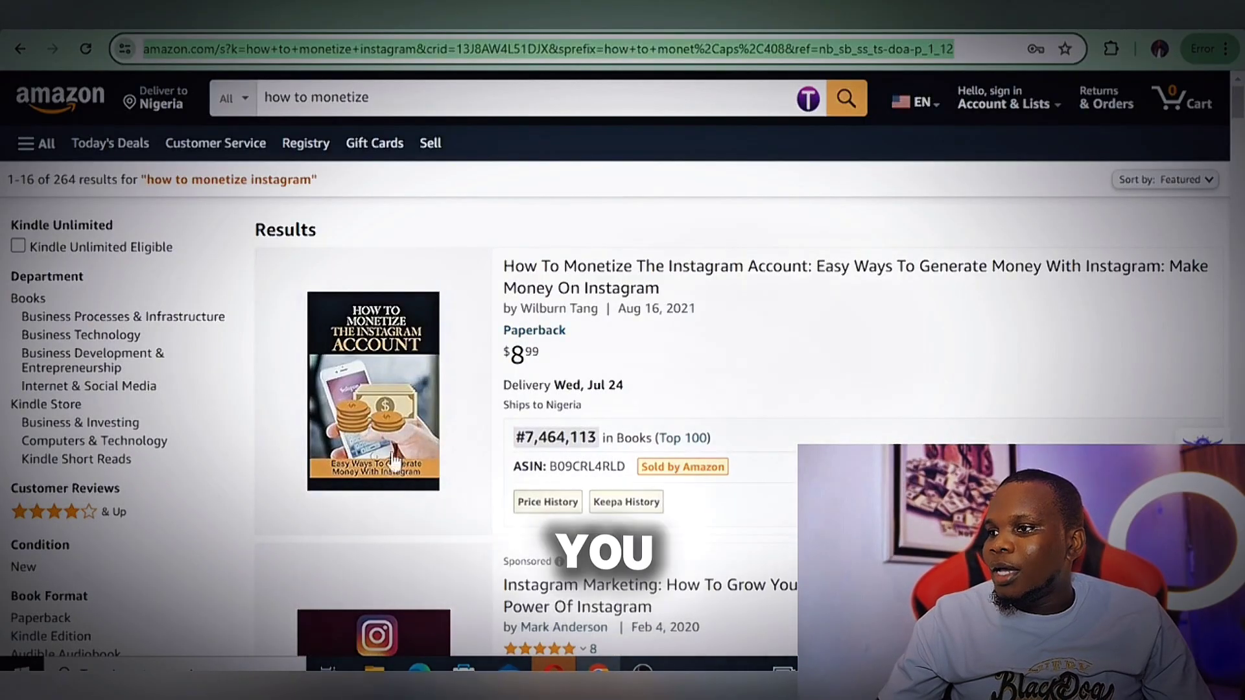
Switch to Amazon, search for "how to monetize facebook" and look through the book listings
mouse_move(389, 373)
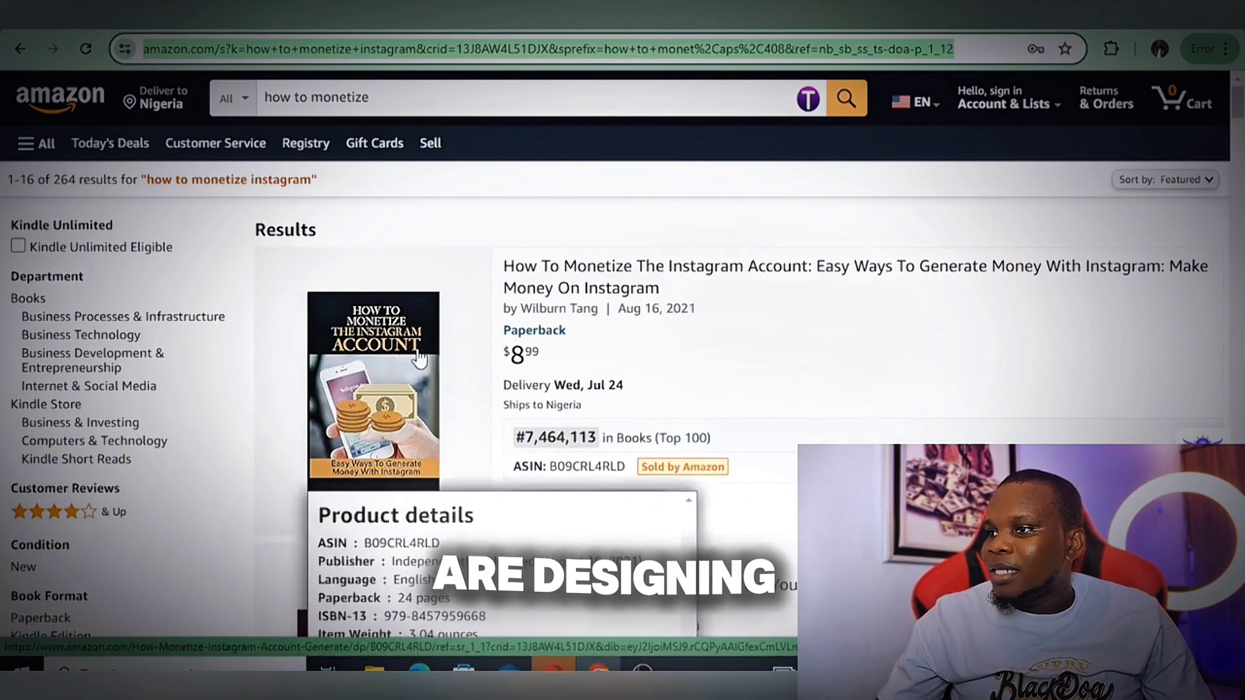
left_click(406, 105)
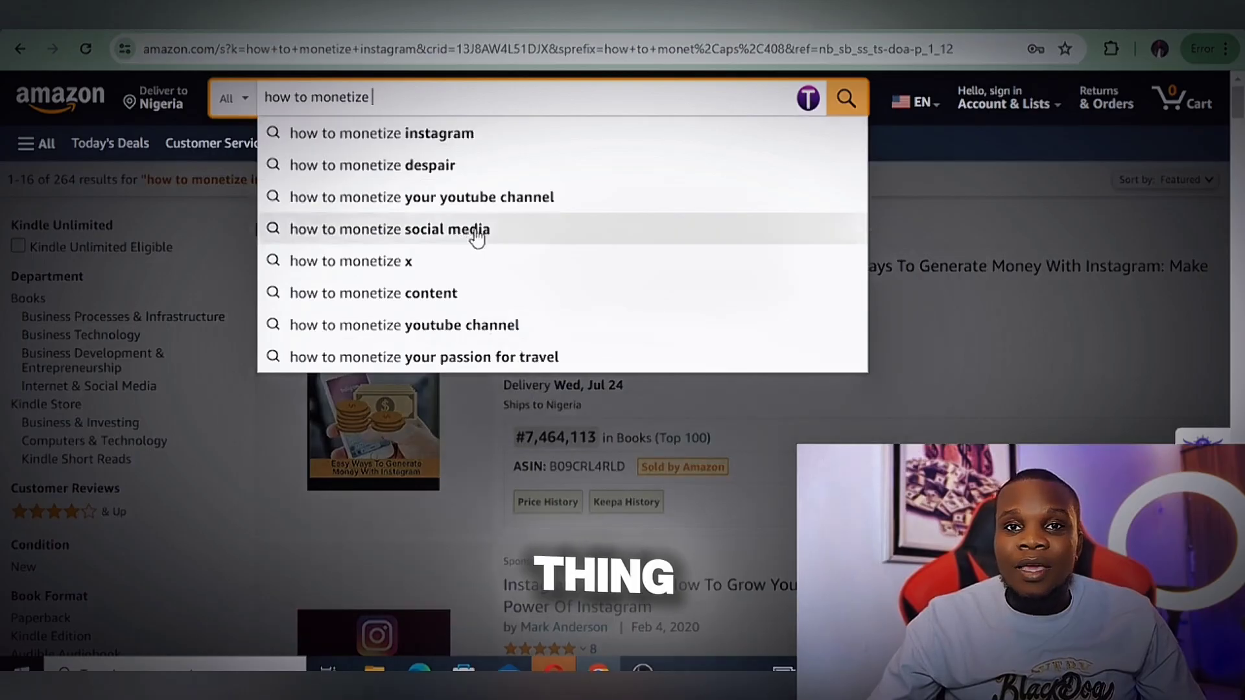
type("fac")
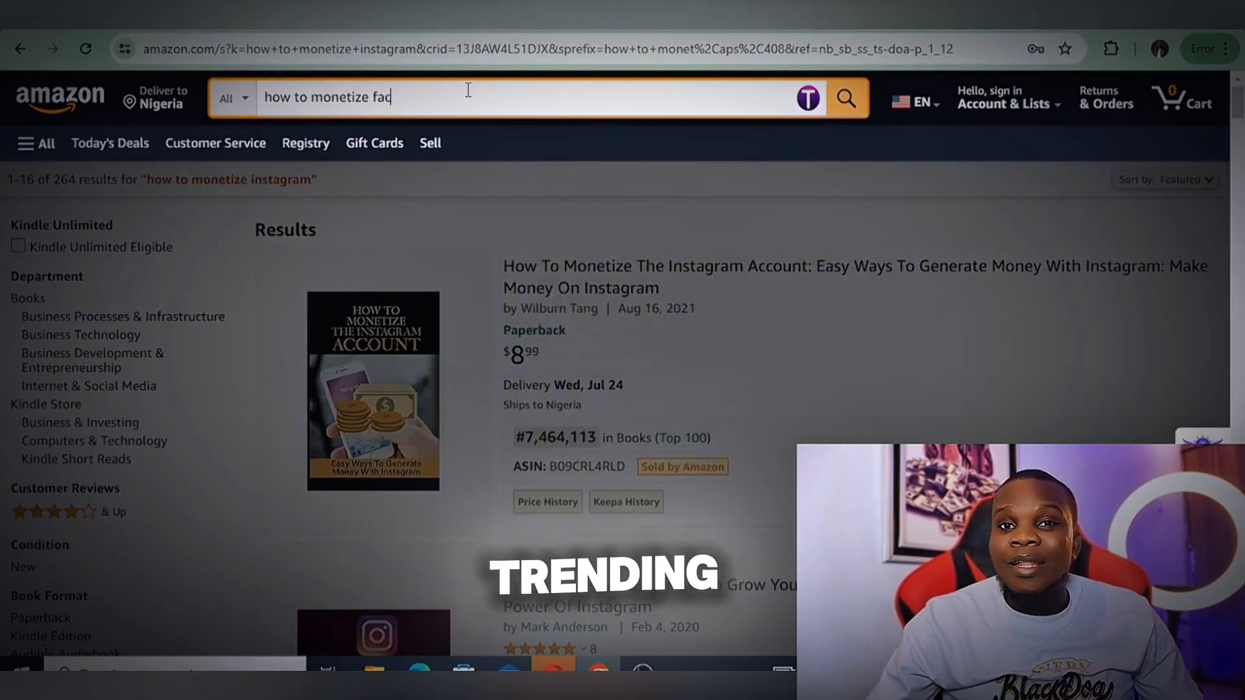
type("ebo")
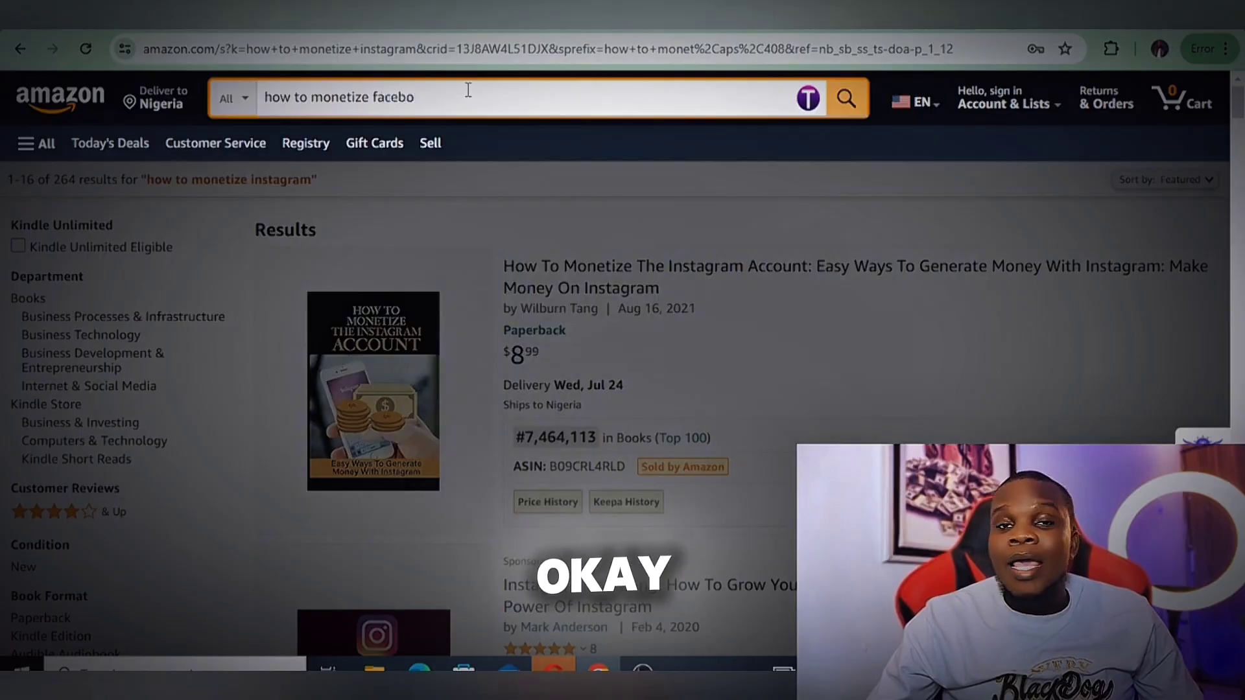
type("ok")
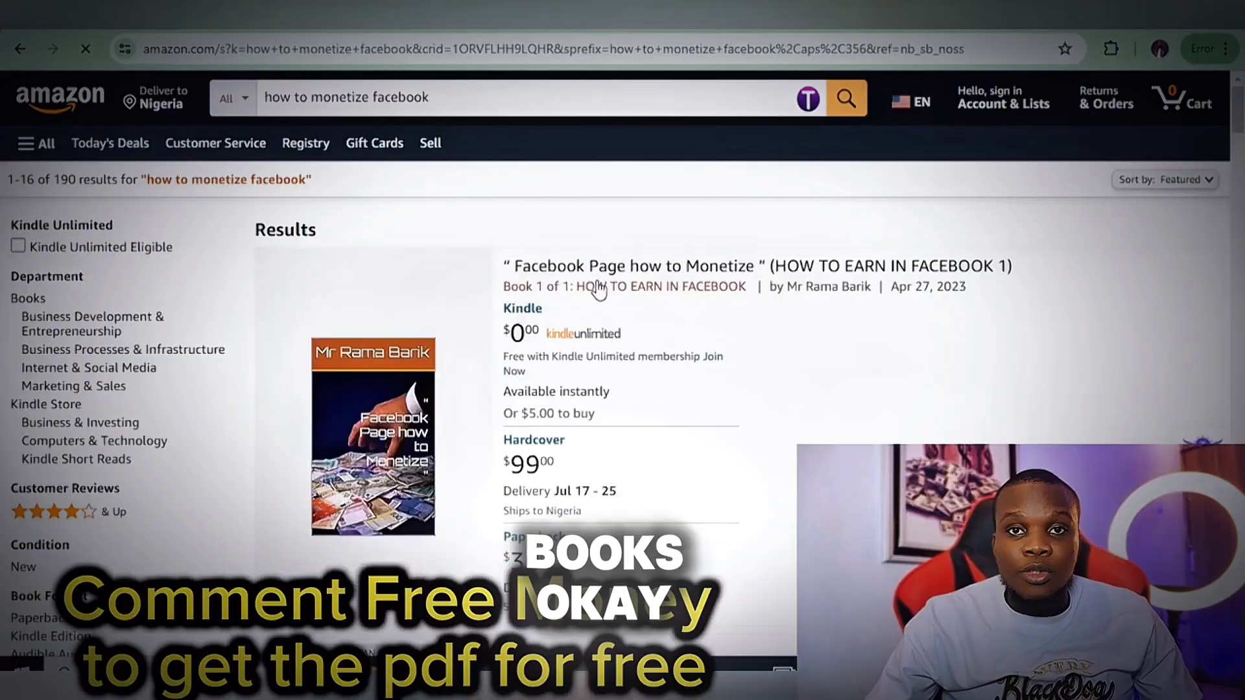
scroll(598, 289, "down", 3)
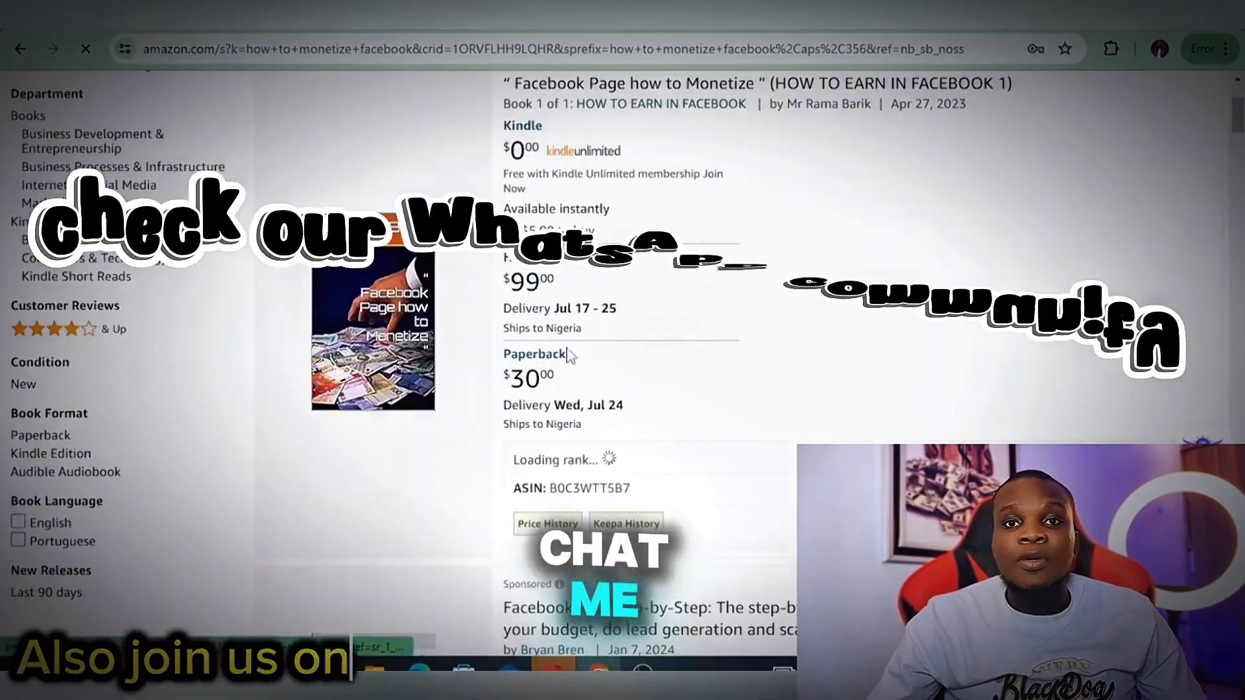
scroll(545, 396, "down", 8)
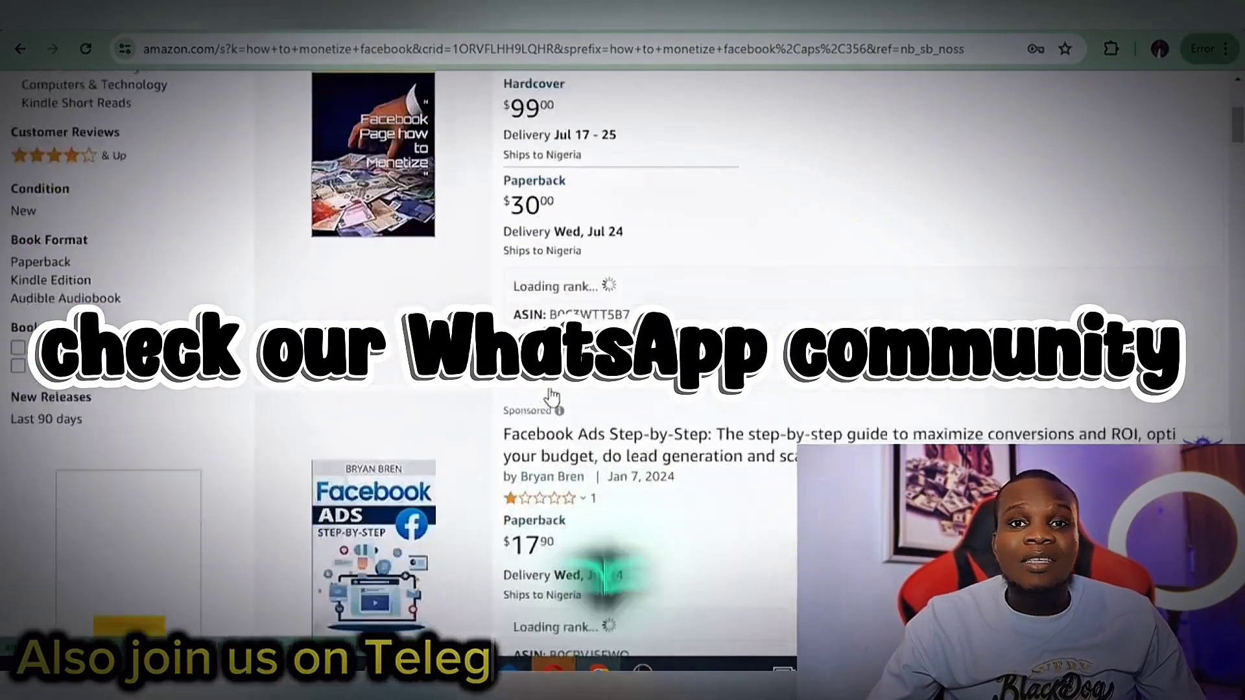
scroll(558, 383, "down", 12)
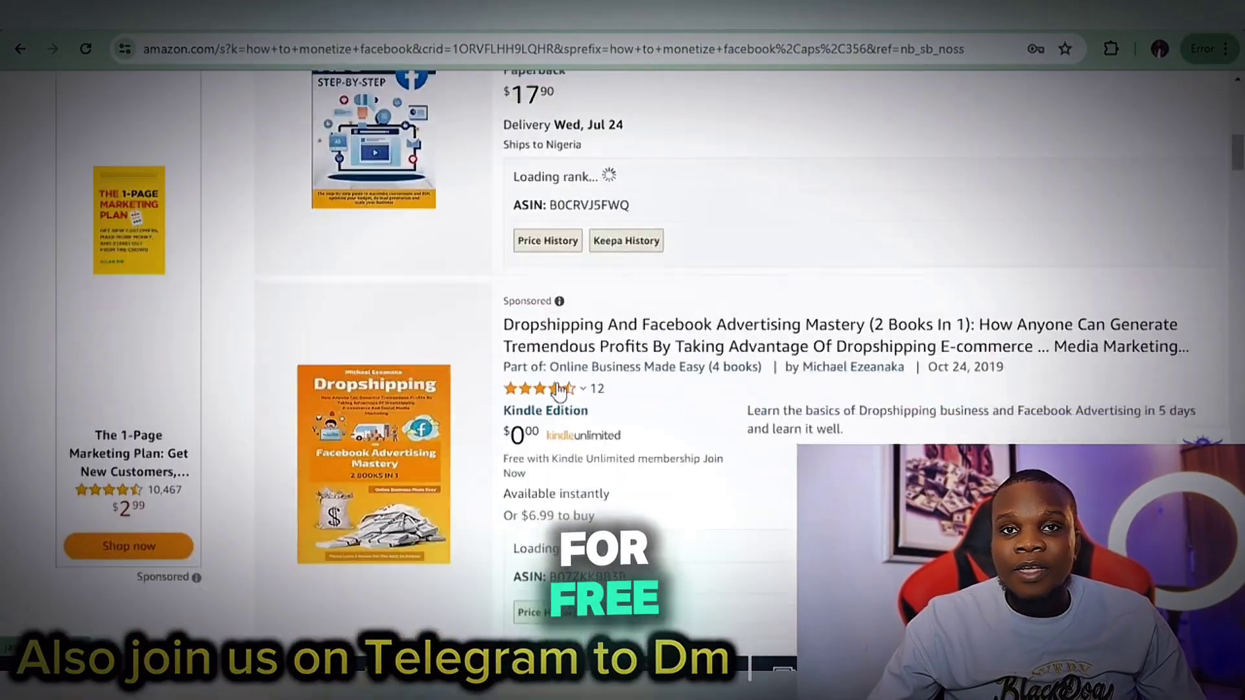
scroll(559, 389, "down", 12)
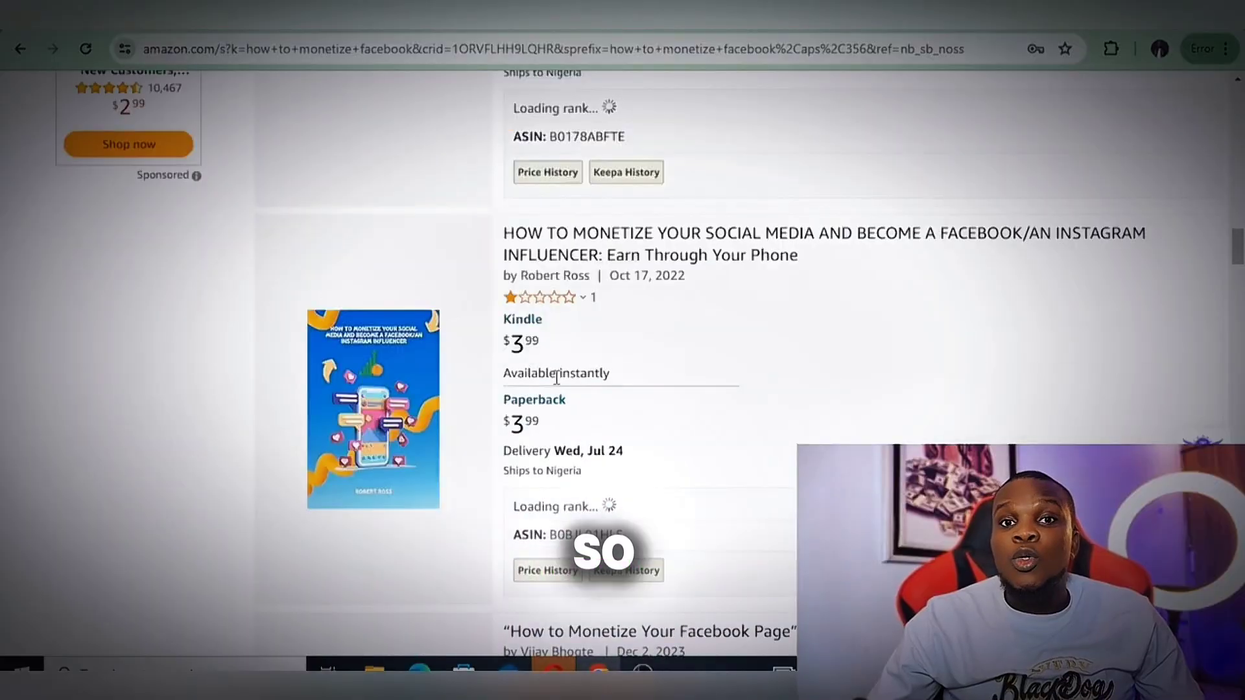
scroll(557, 377, "down", 14)
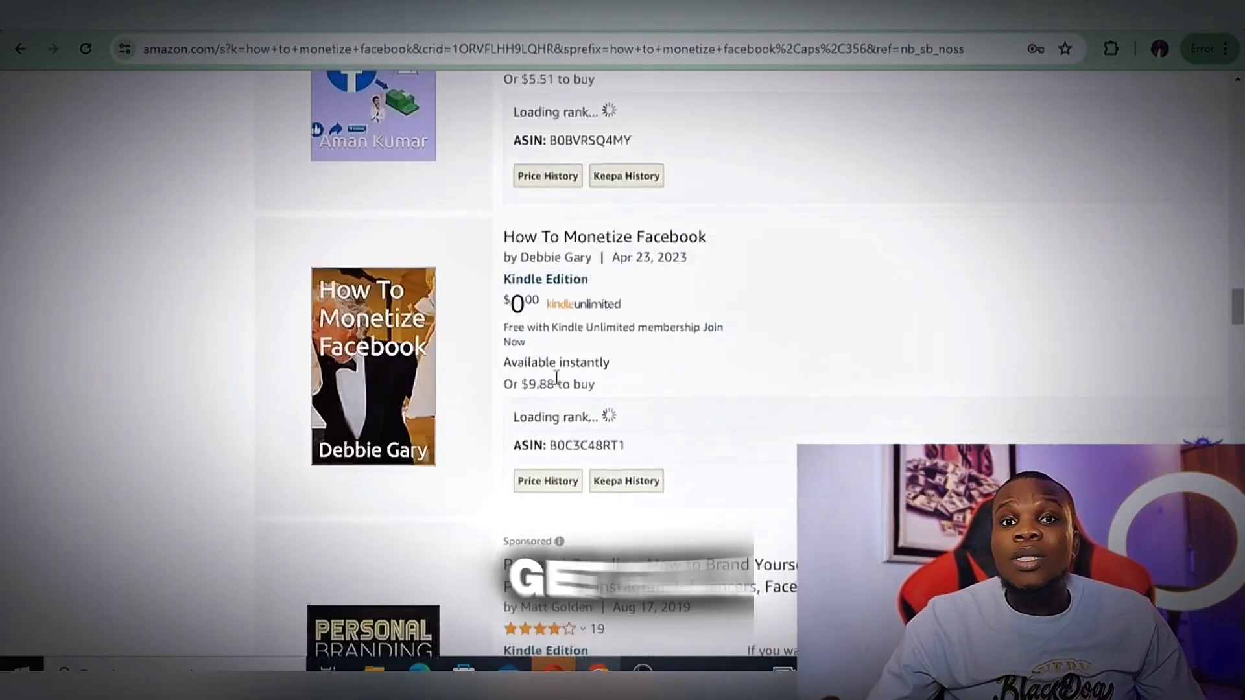
scroll(557, 383, "up", 20)
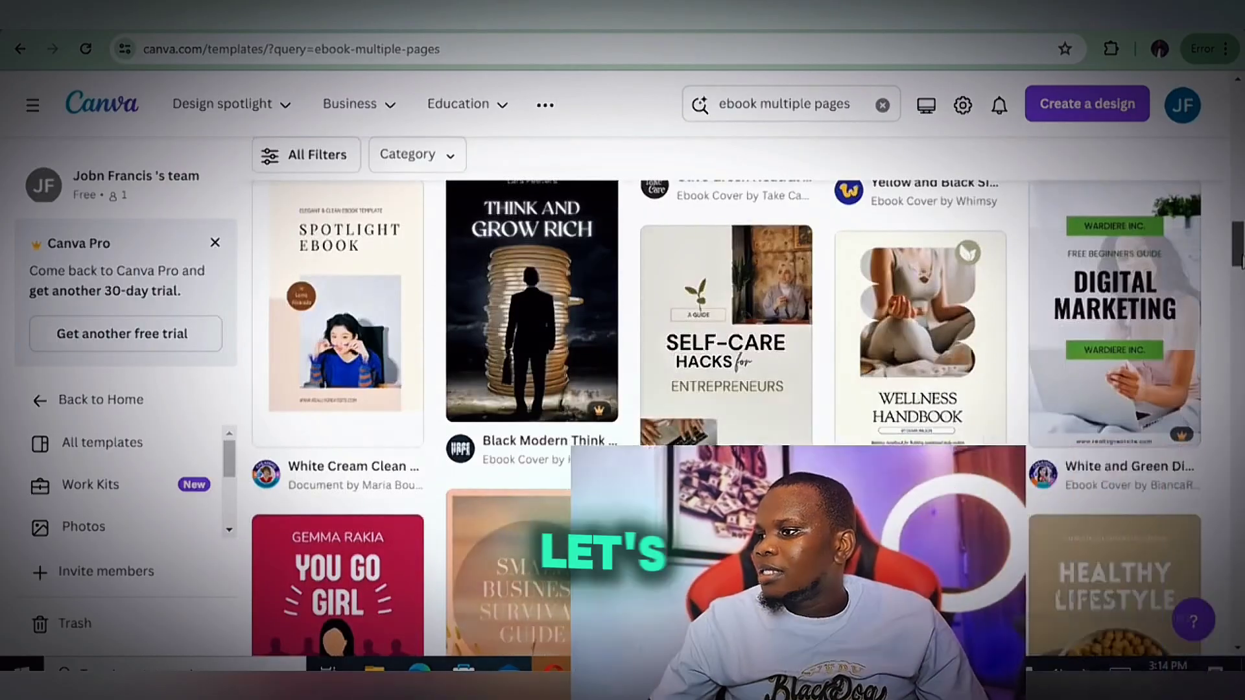
Return to Canva's ebook templates, open the Yellow and Black Simple Textured Learn Basic Design Ebook Cover for customizing and dismiss the cookie notice
left_click_drag(1242, 262, 1242, 228)
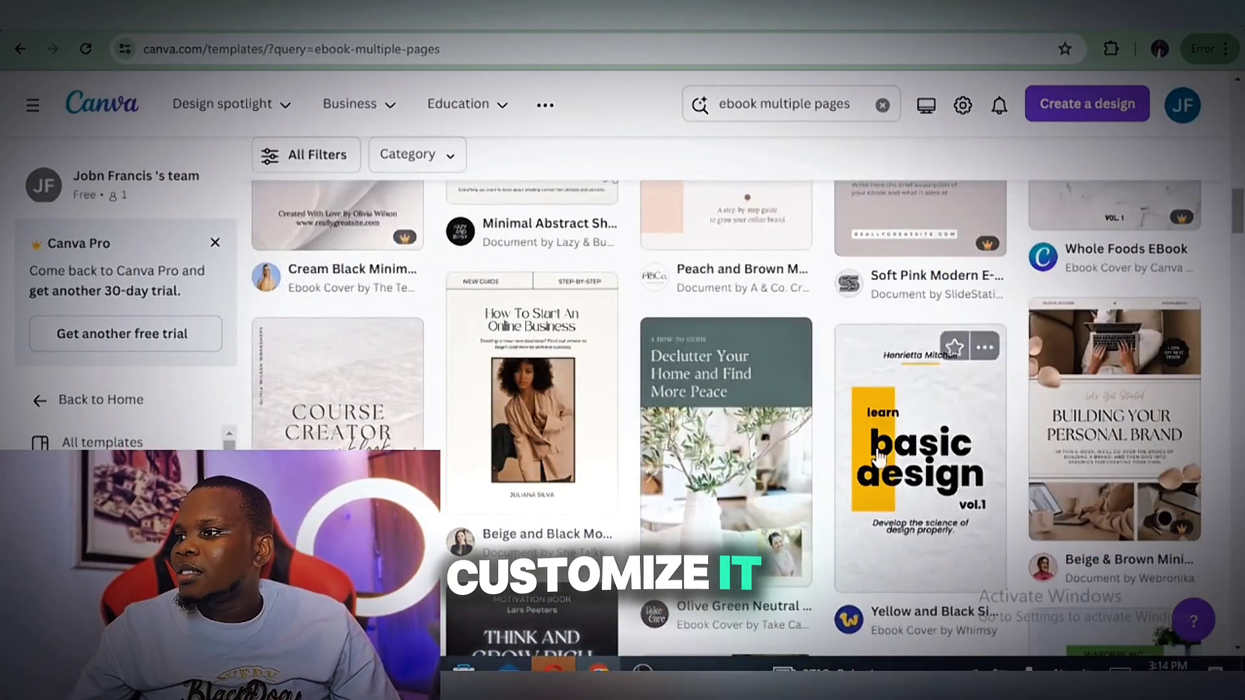
left_click(851, 520)
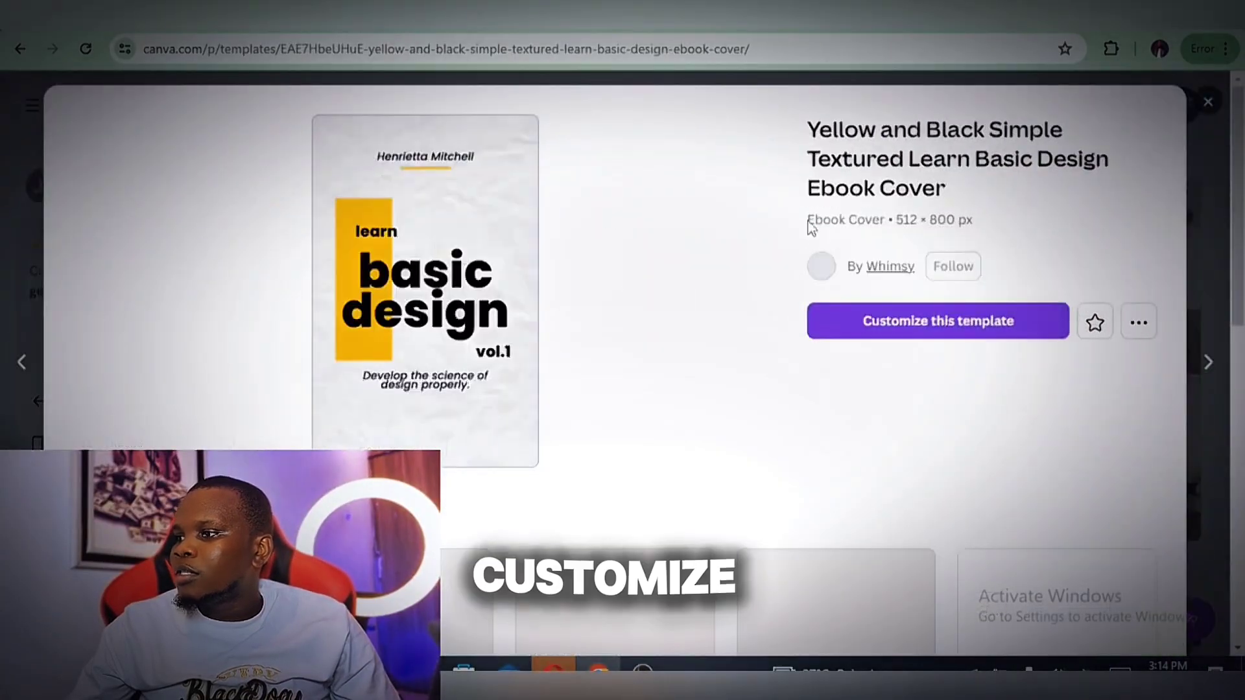
left_click(918, 323)
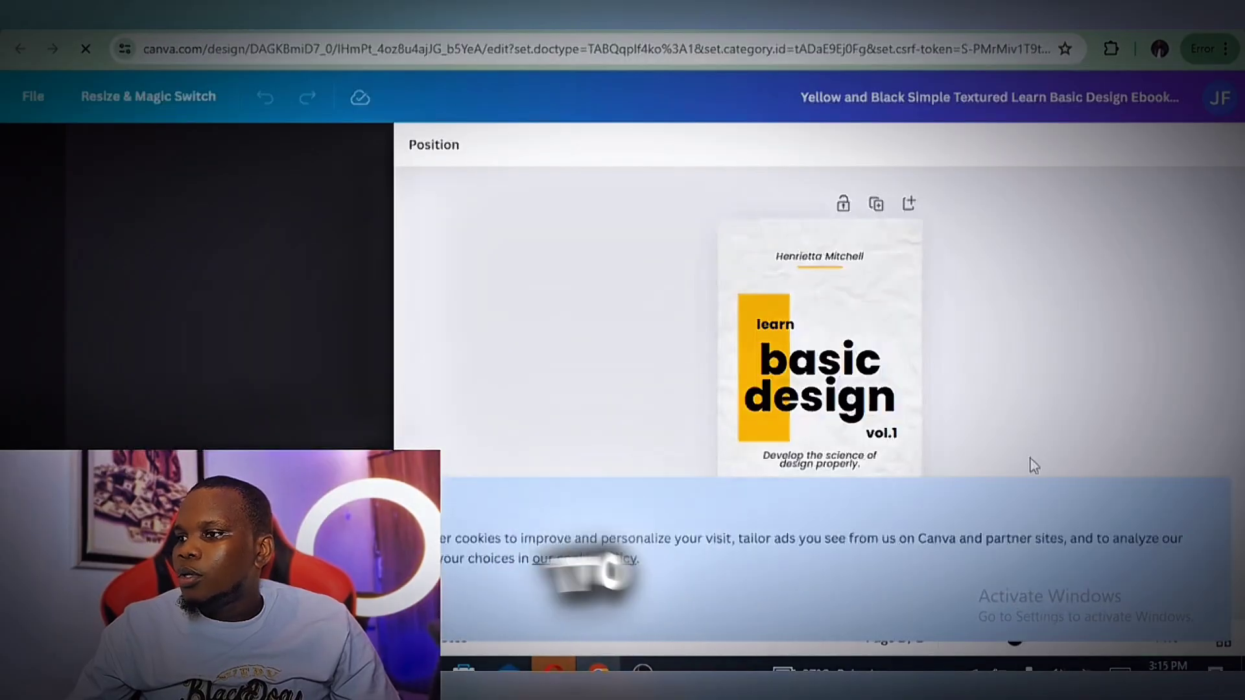
left_click(103, 602)
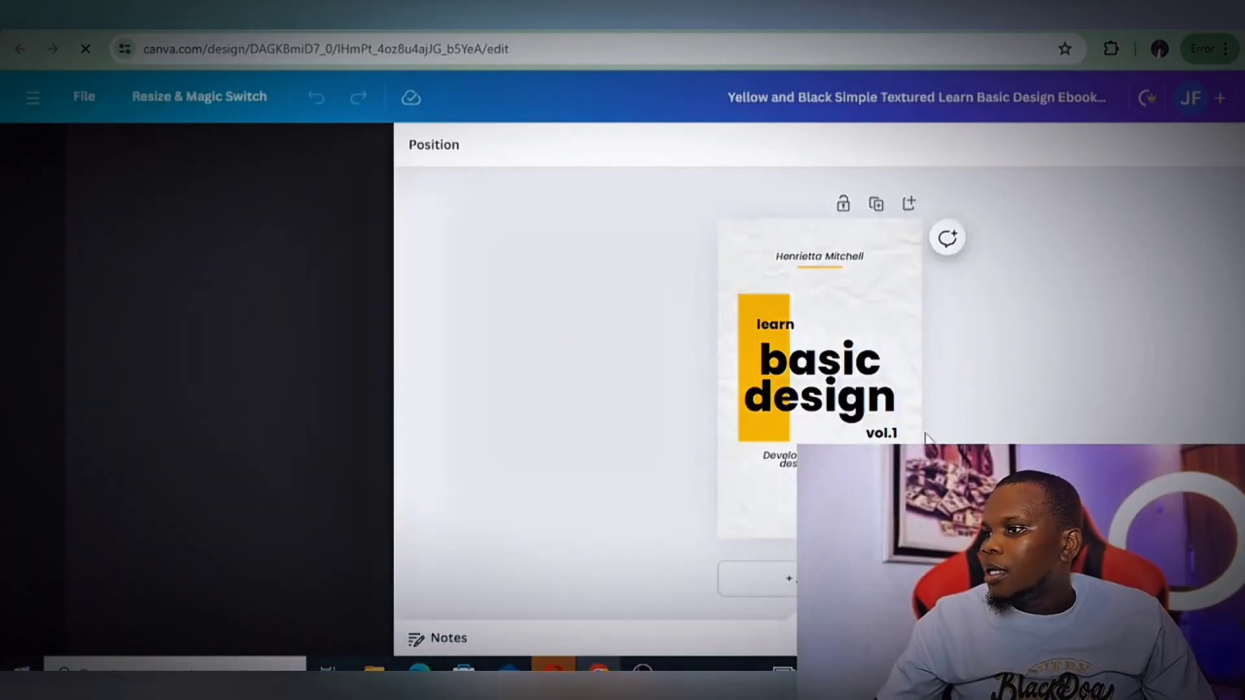
Recolour the cover's yellow rectangle to blue #0D0FFF and apply the same blue to the textured paper background
left_click(882, 305)
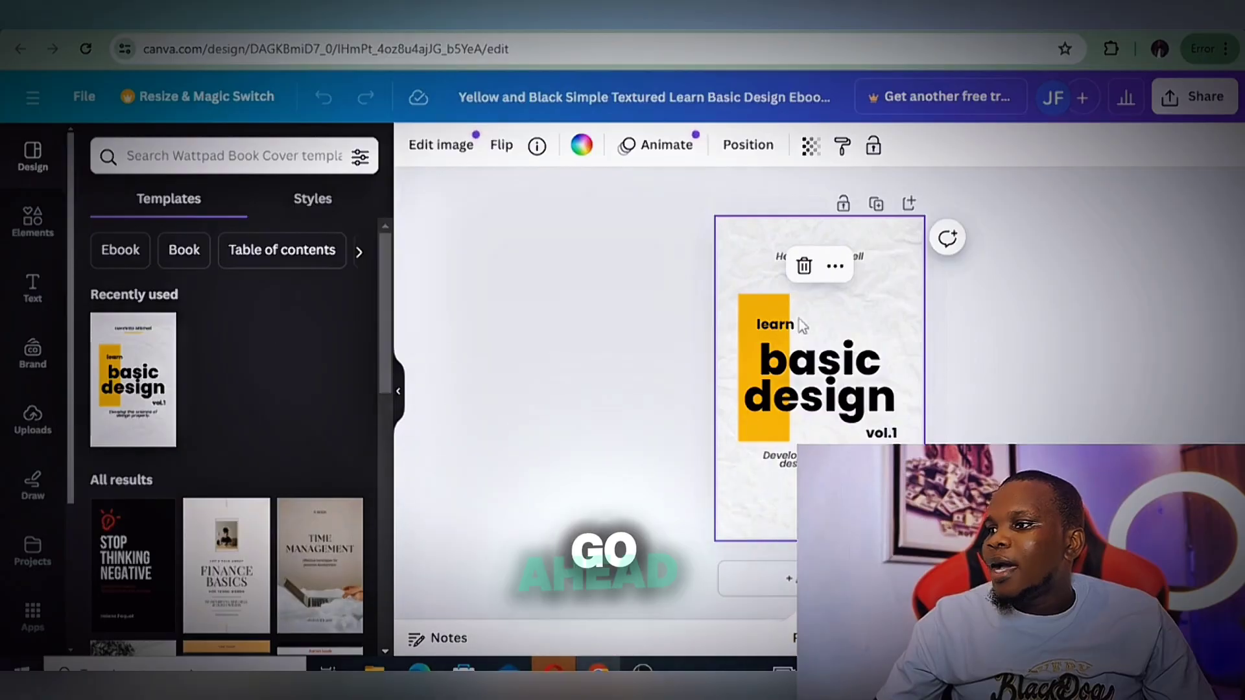
left_click(772, 320)
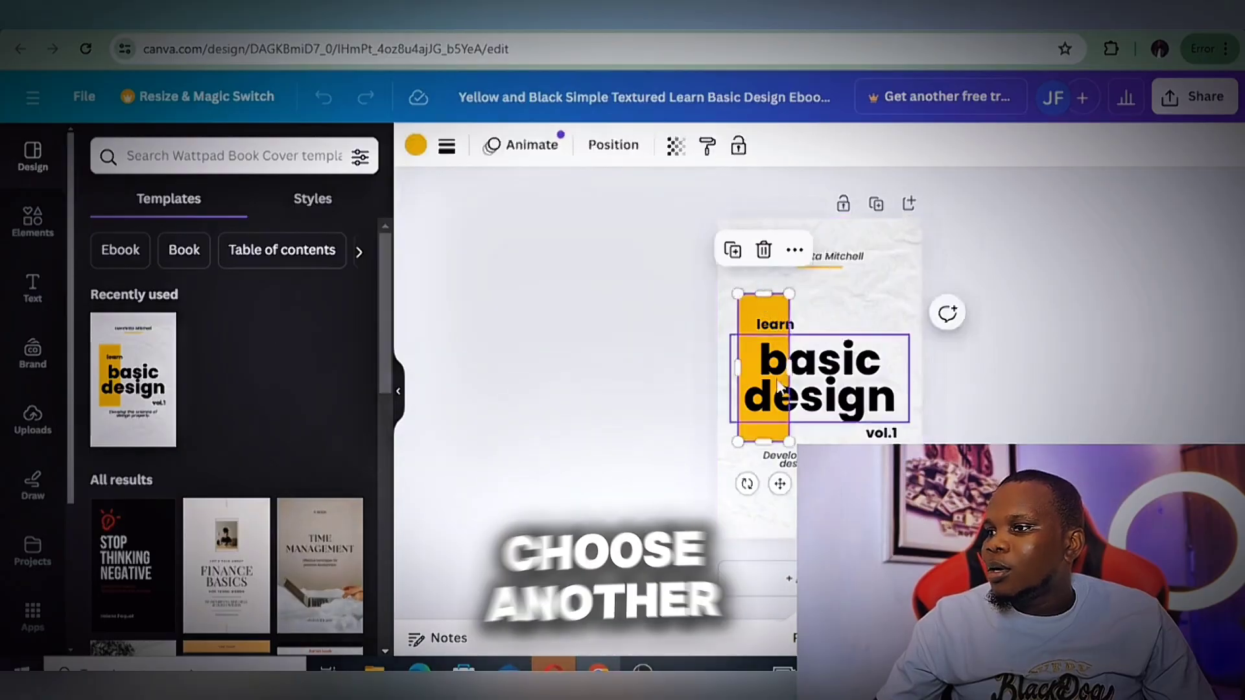
left_click(415, 149)
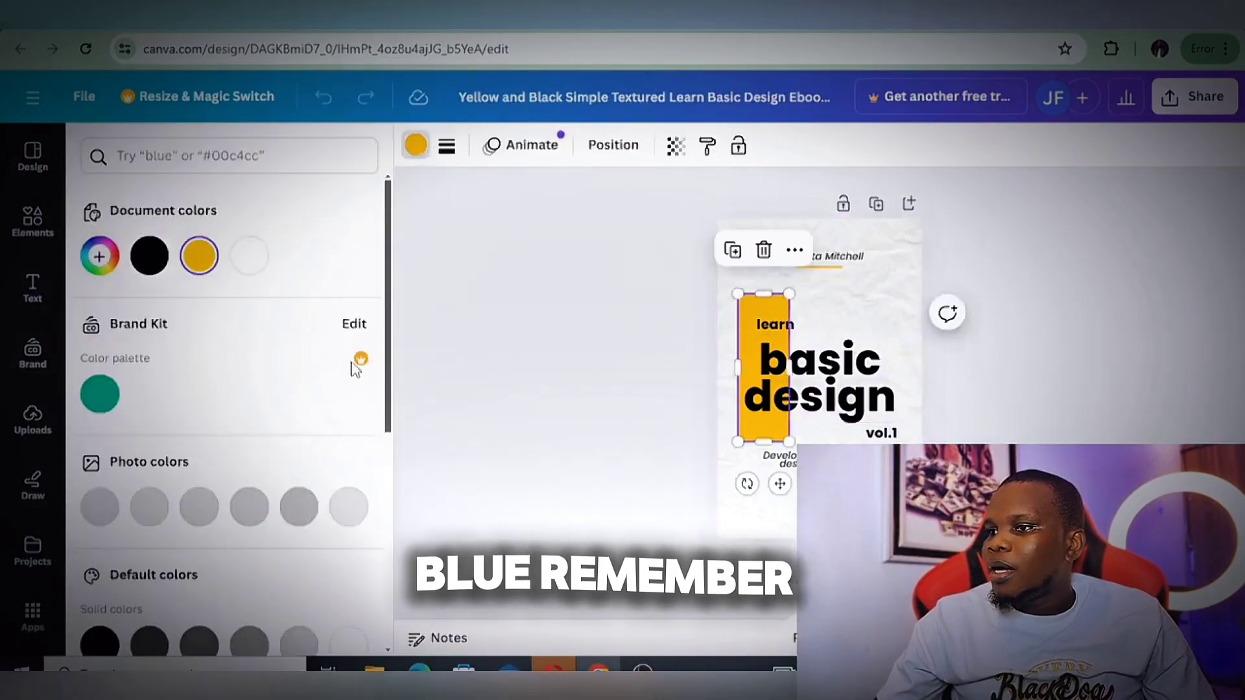
left_click(103, 260)
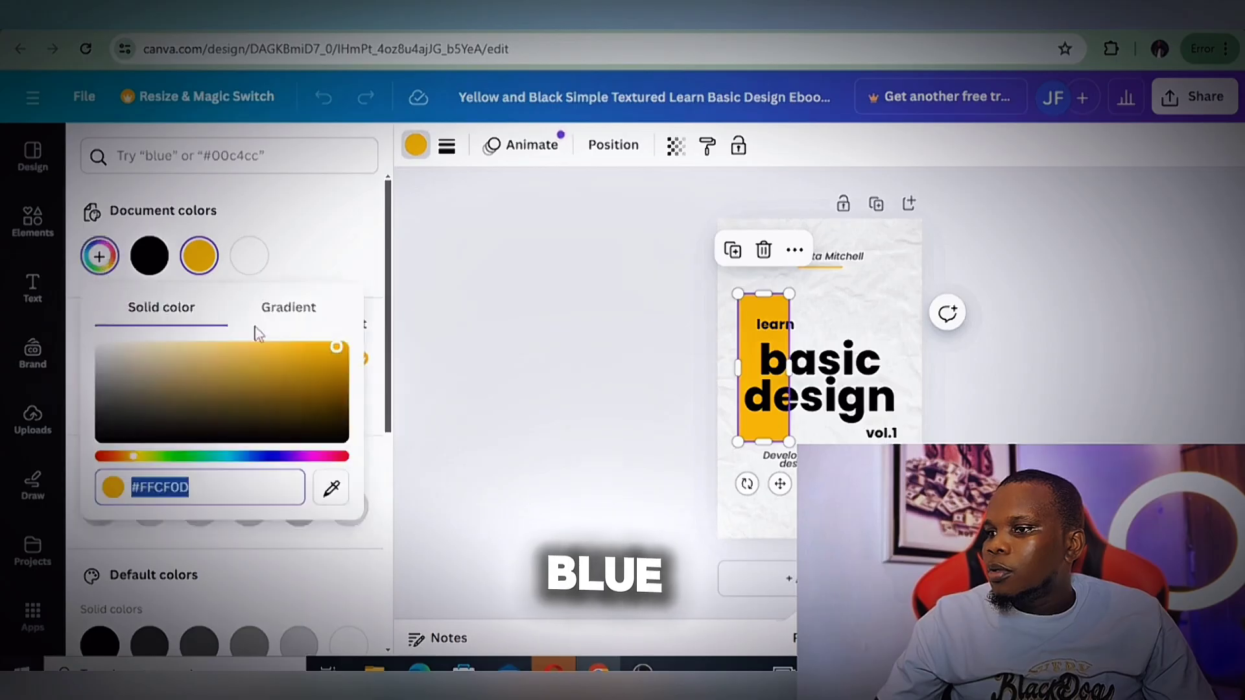
left_click(264, 457)
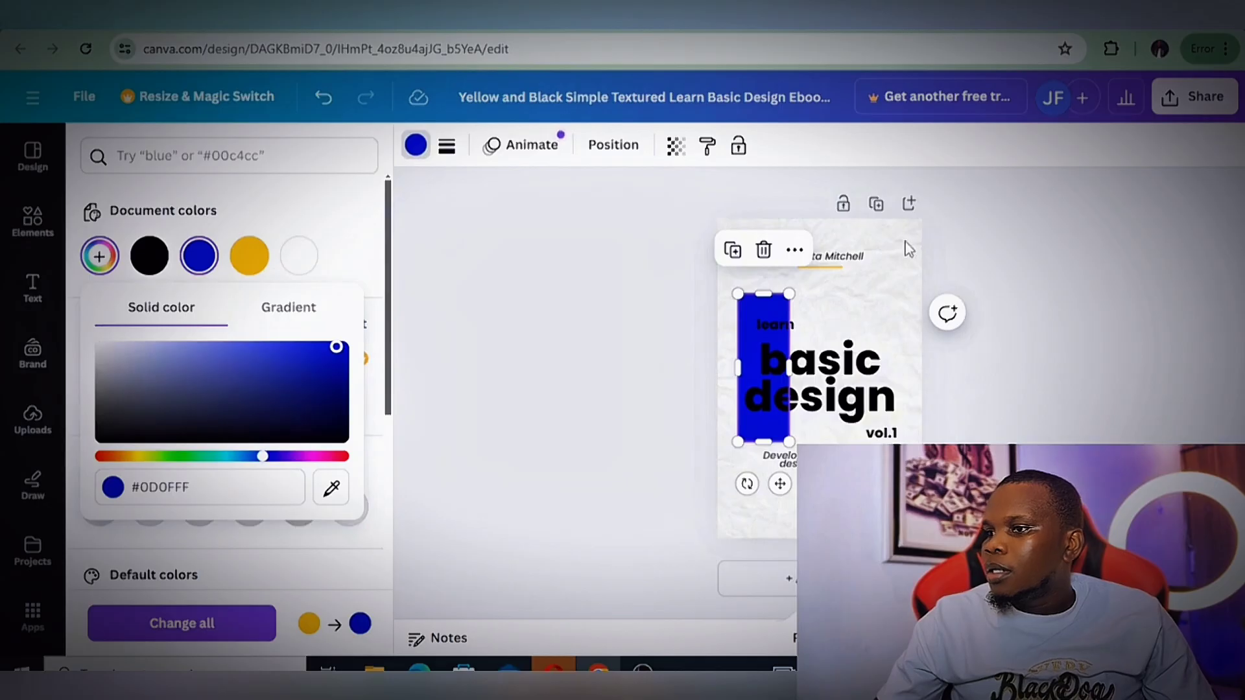
left_click(905, 246)
left_click(149, 261)
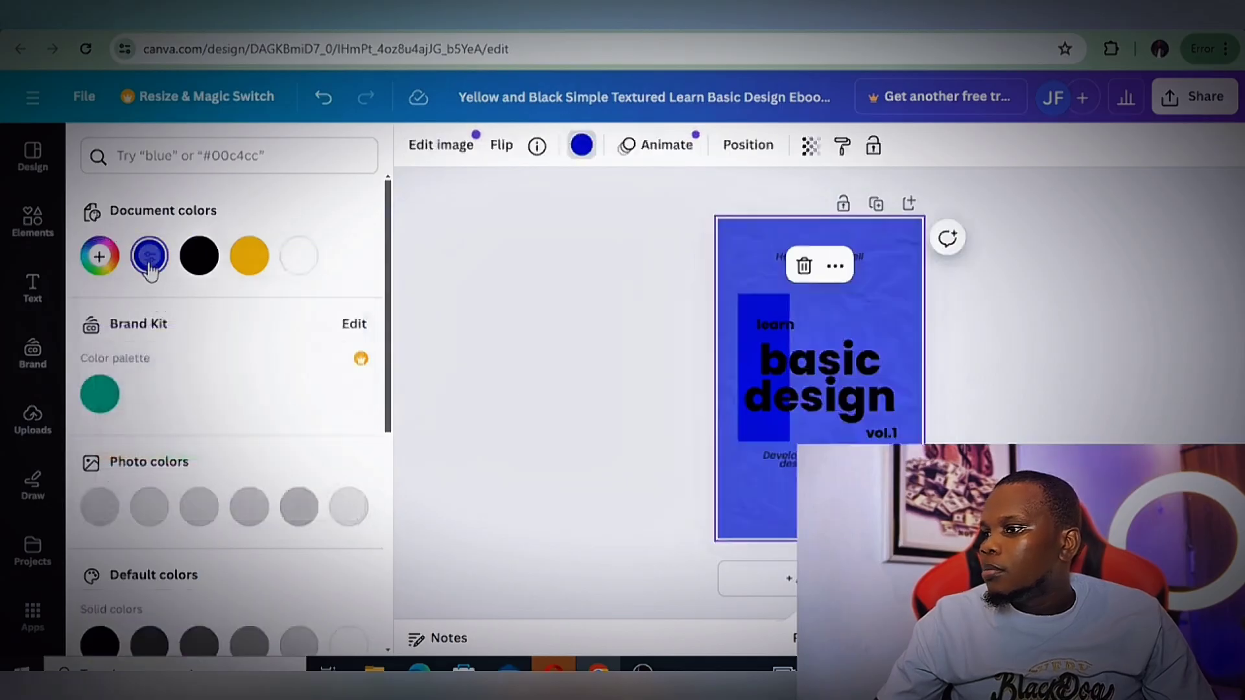
Change the "basic design" title text to the lightest grey from the photo colors, keeping it bold
left_click(825, 364)
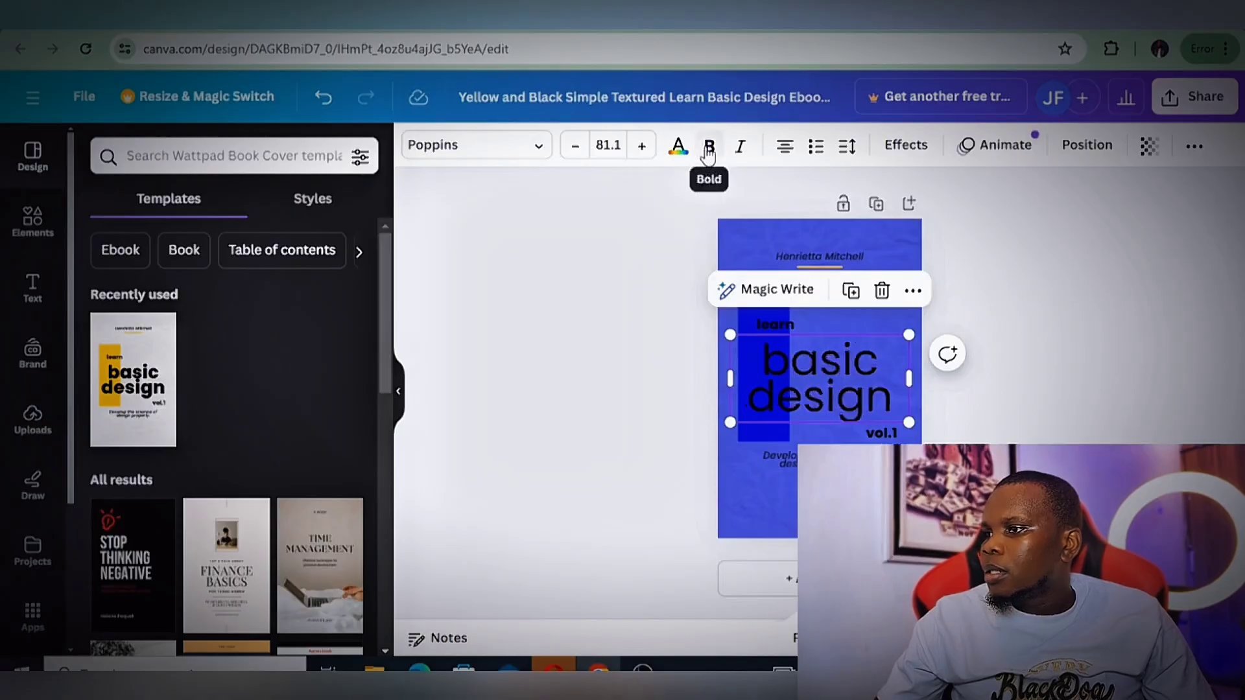
left_click(676, 146)
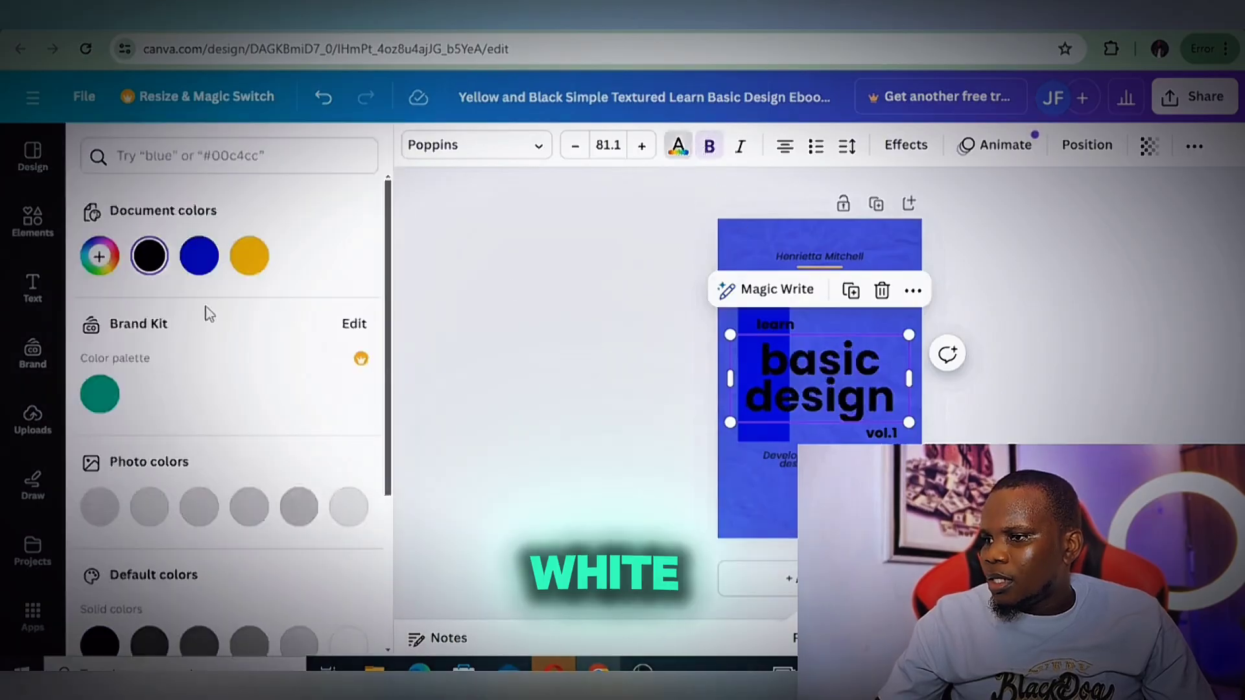
left_click(358, 514)
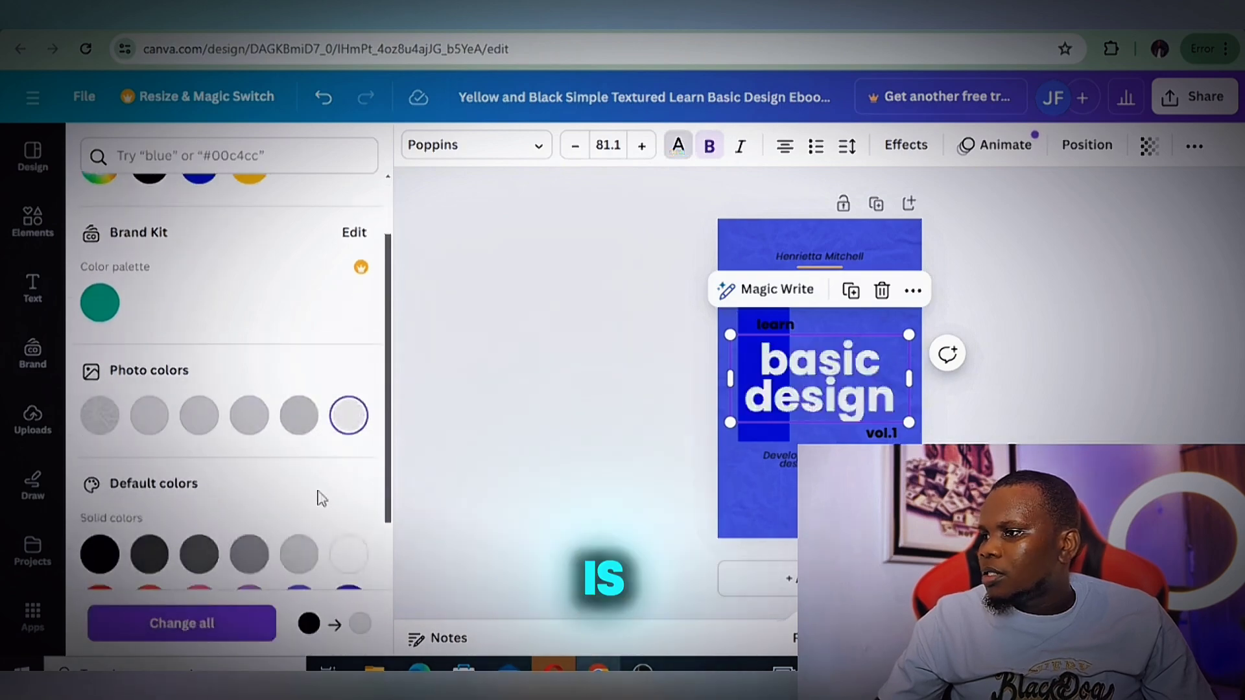
Change the "basic design" title text to white and recolour the textured paper background to black #000000
scroll(320, 500, "down", 2)
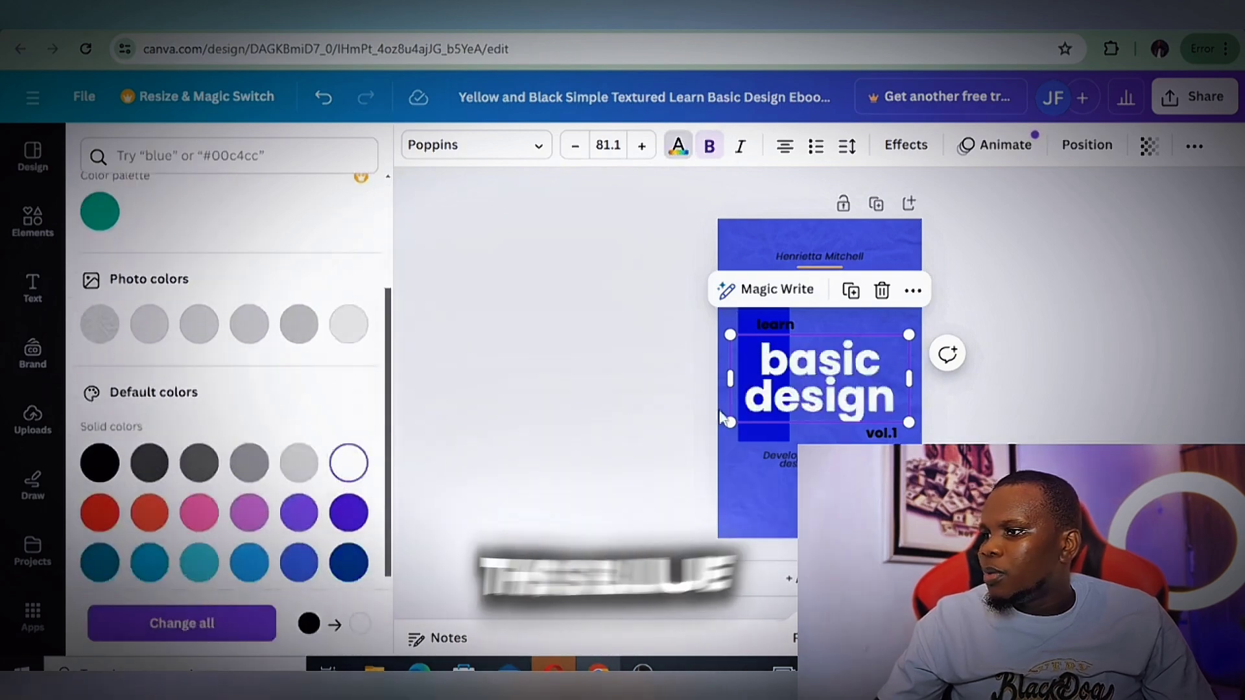
left_click(898, 243)
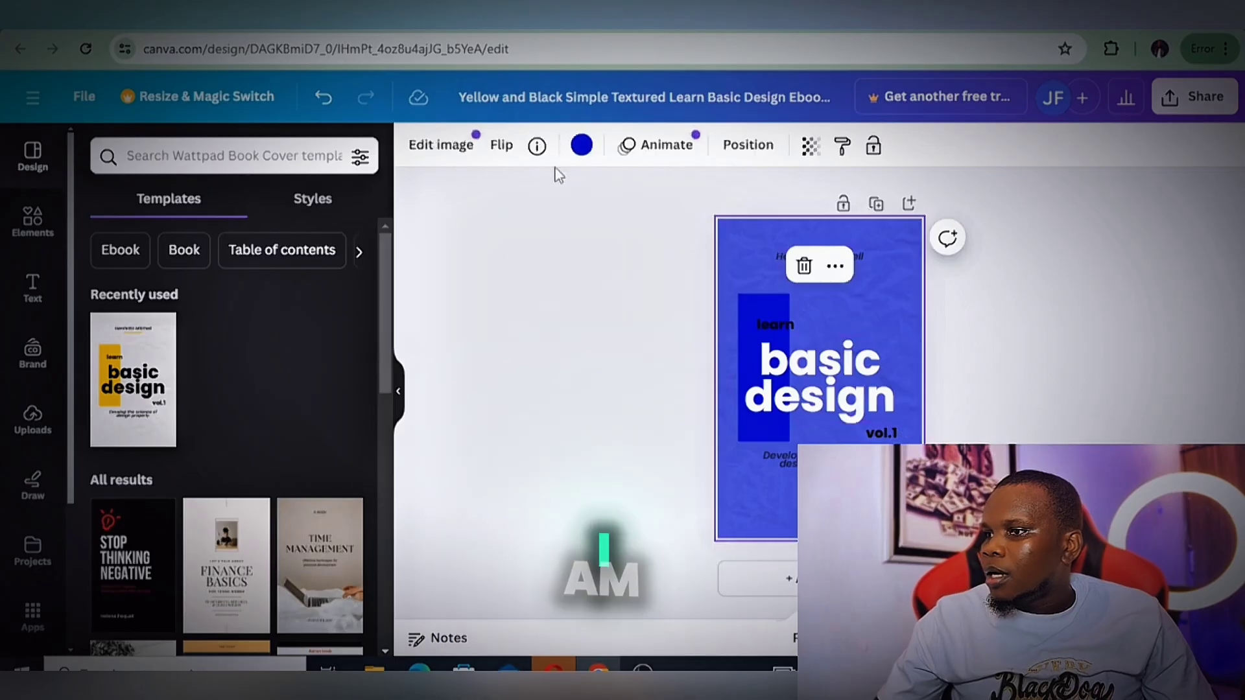
left_click(582, 146)
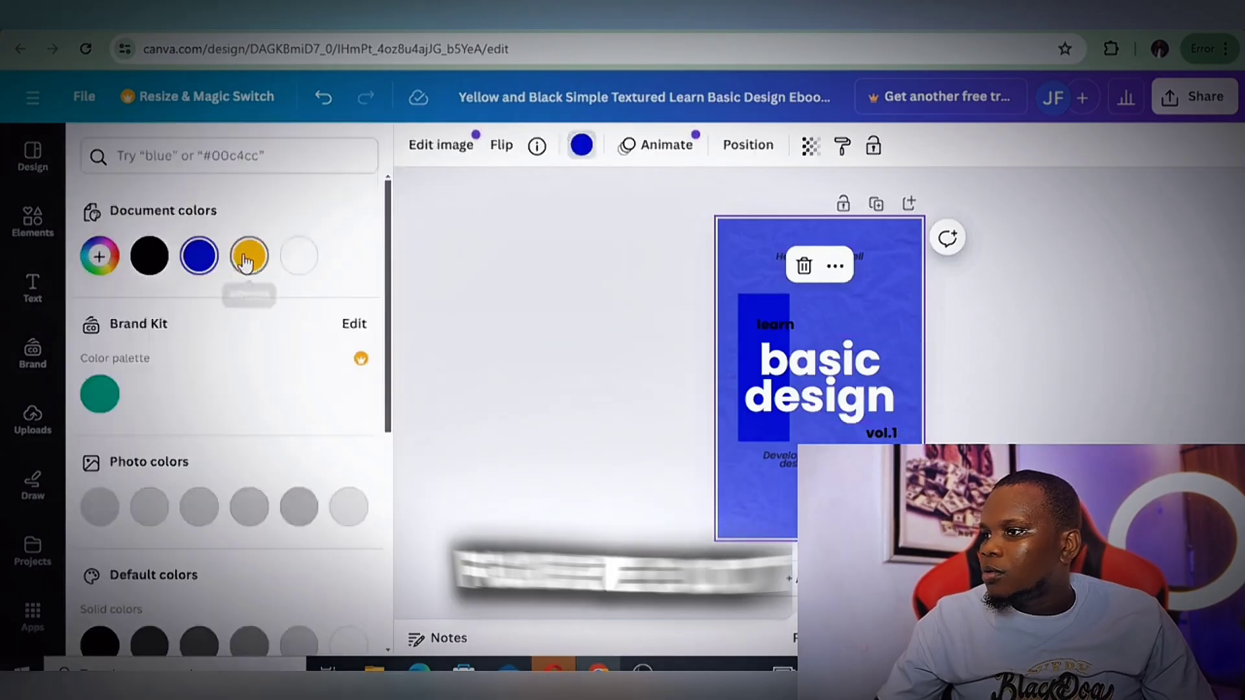
left_click(150, 256)
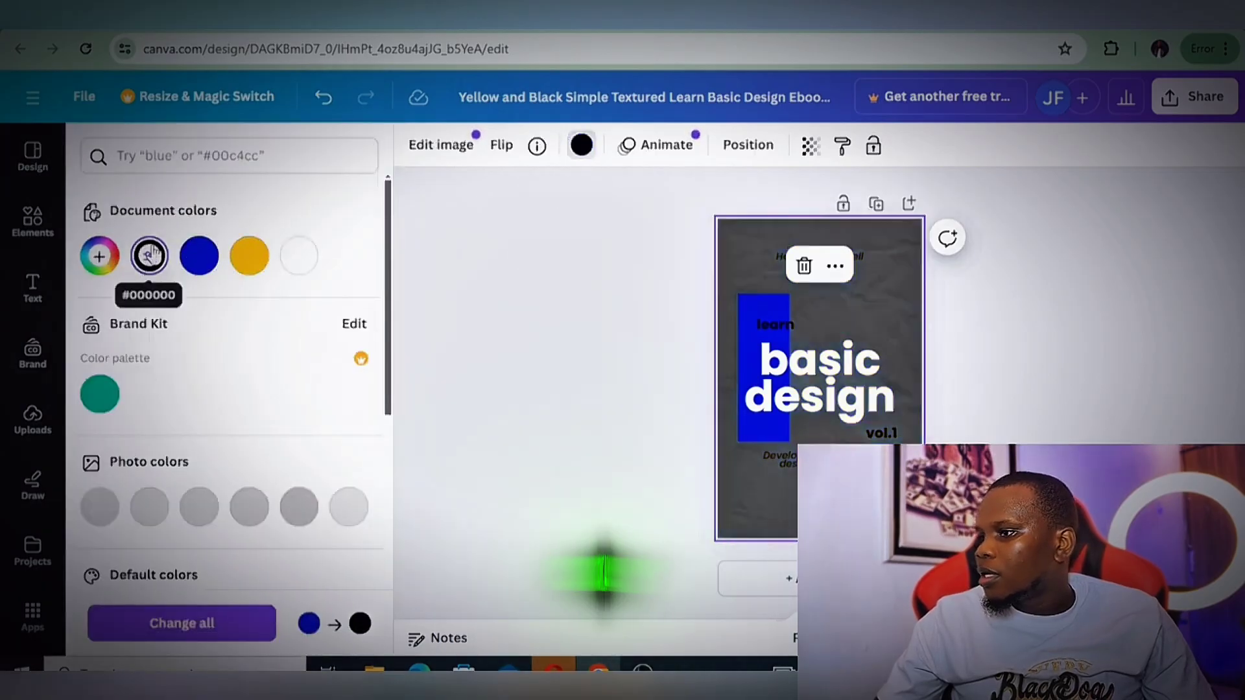
Change the "vol.1", "learn" and "Develop the science of design properly." texts to white
left_click(879, 437)
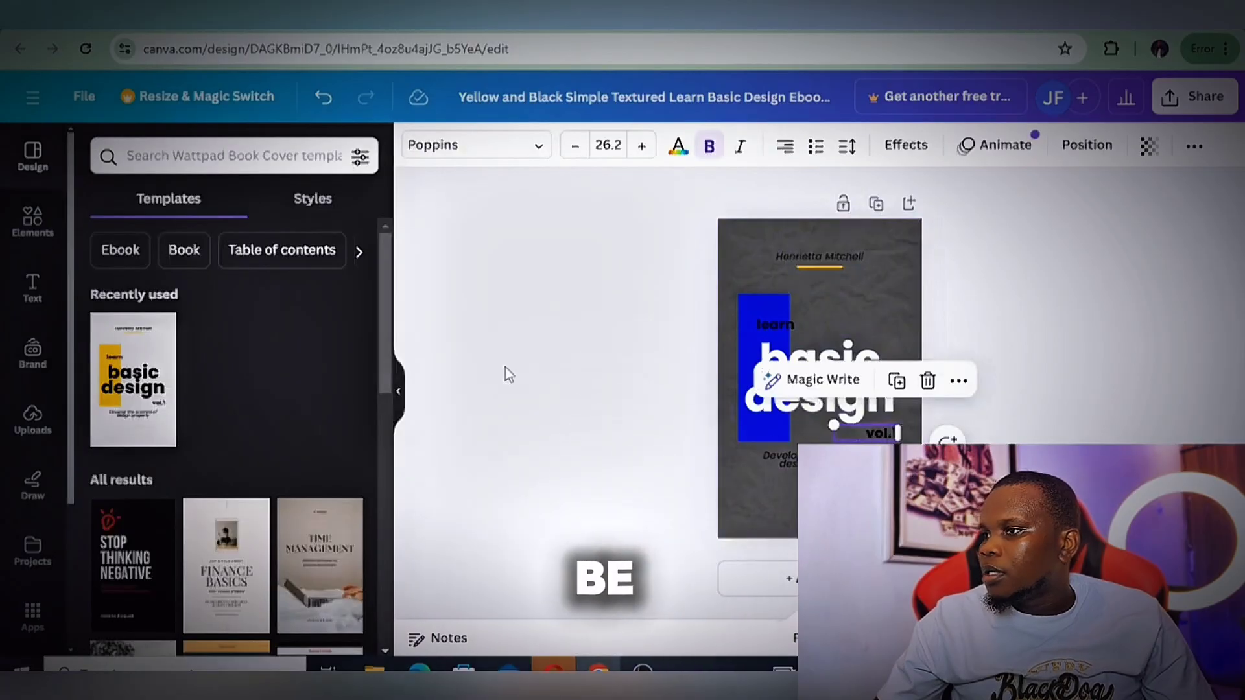
left_click(677, 148)
left_click(200, 255)
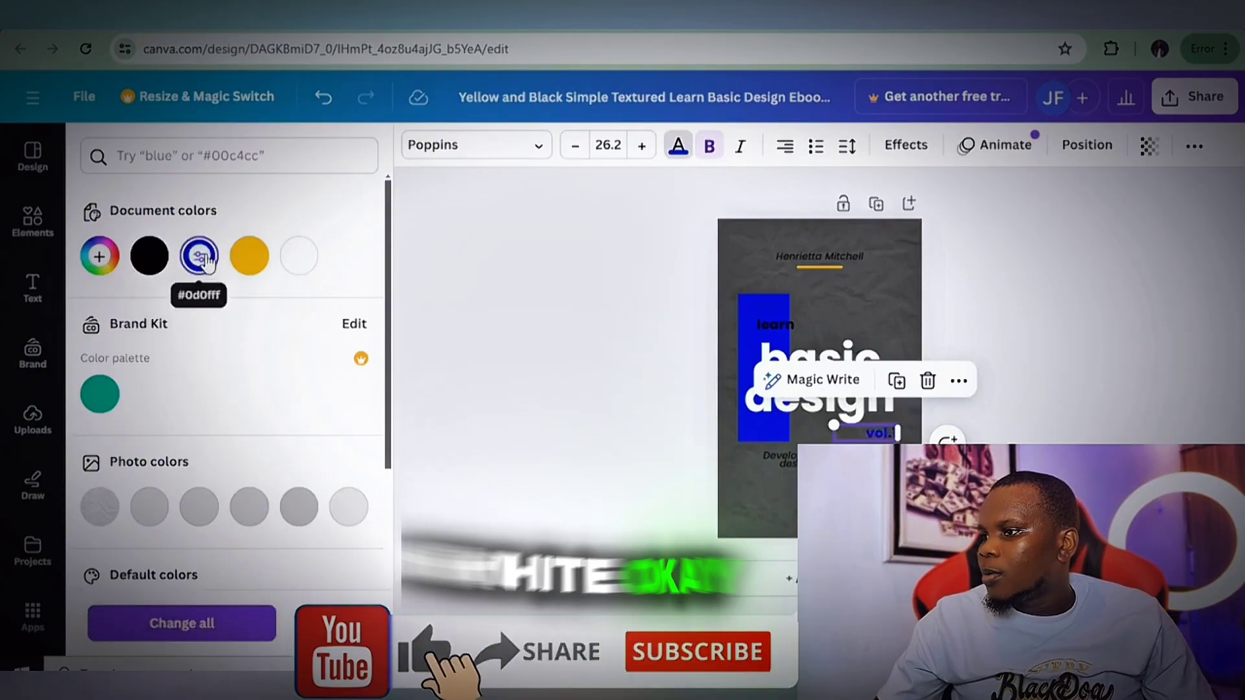
left_click(301, 256)
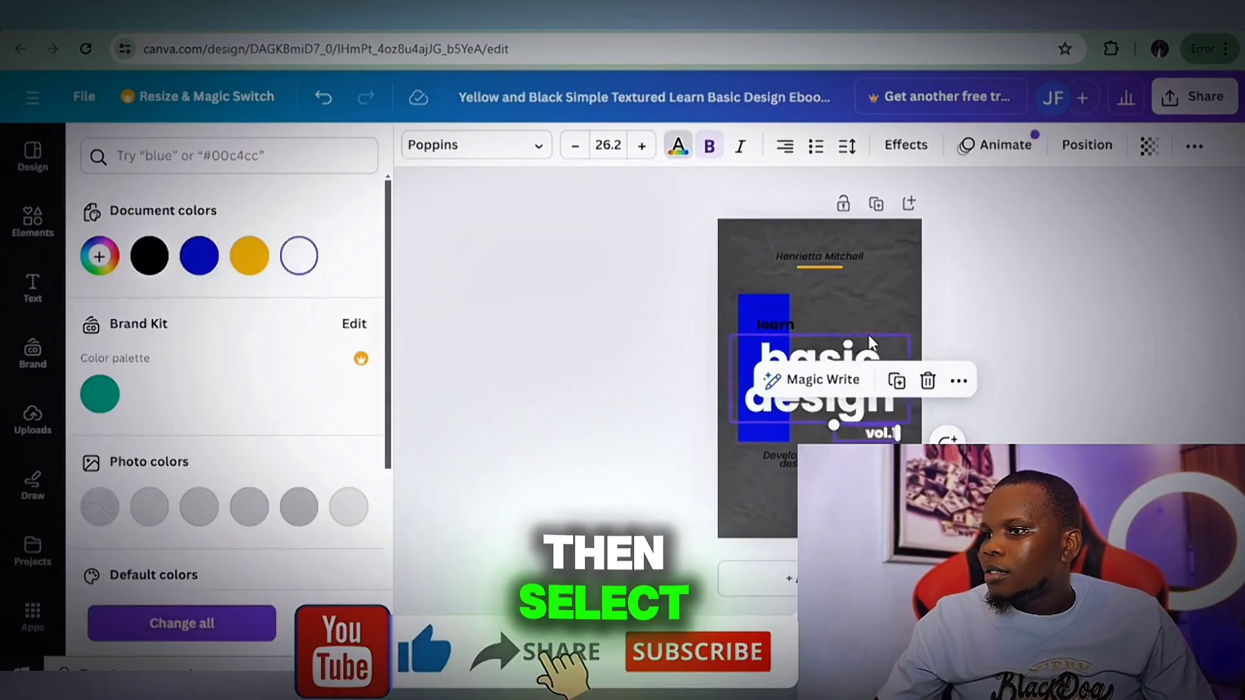
left_click(781, 324)
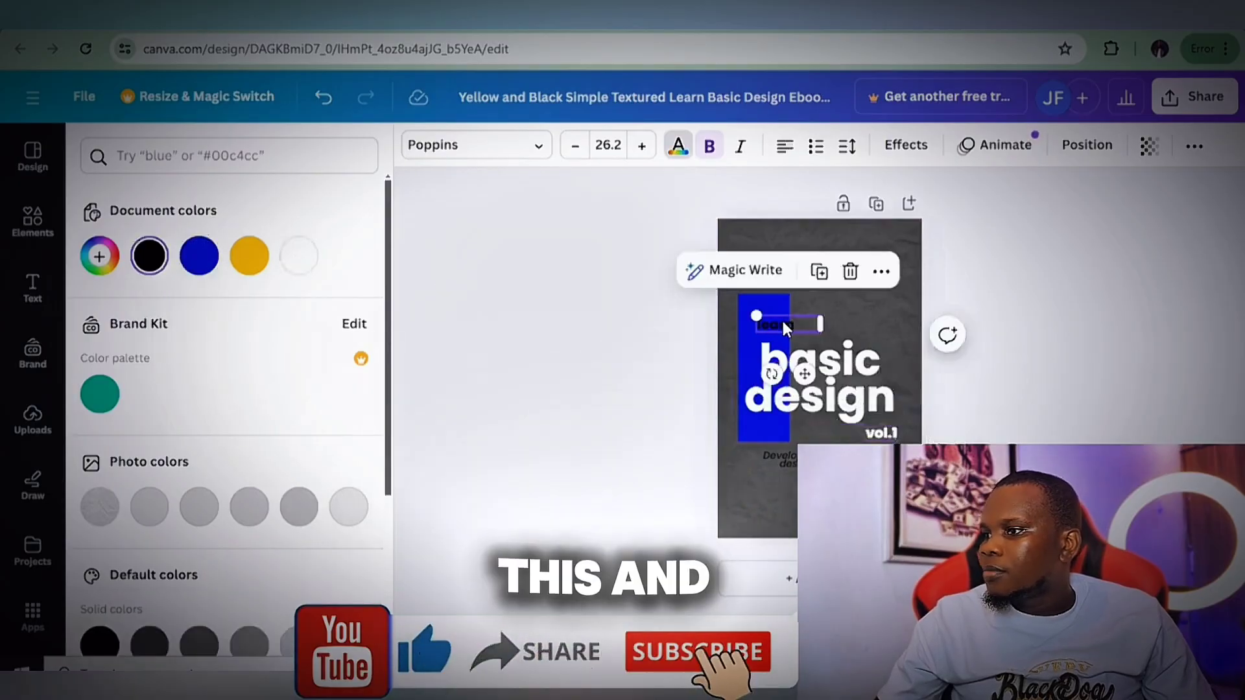
left_click(295, 265)
left_click(769, 459)
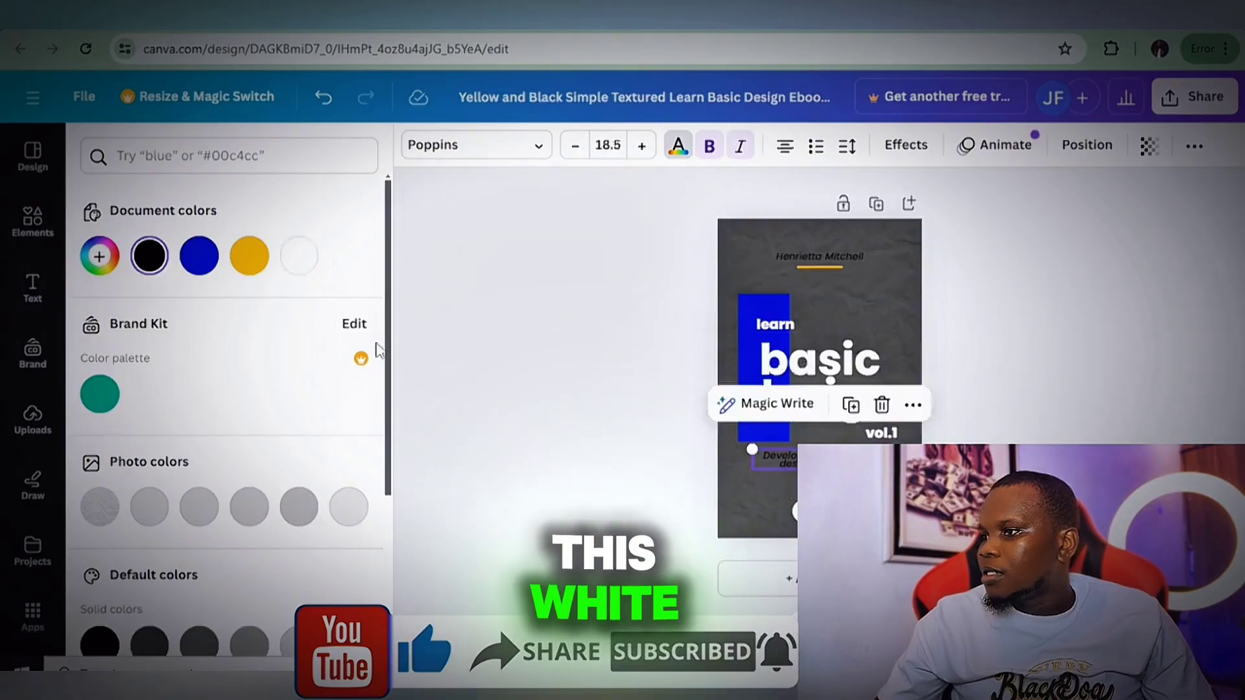
left_click(299, 258)
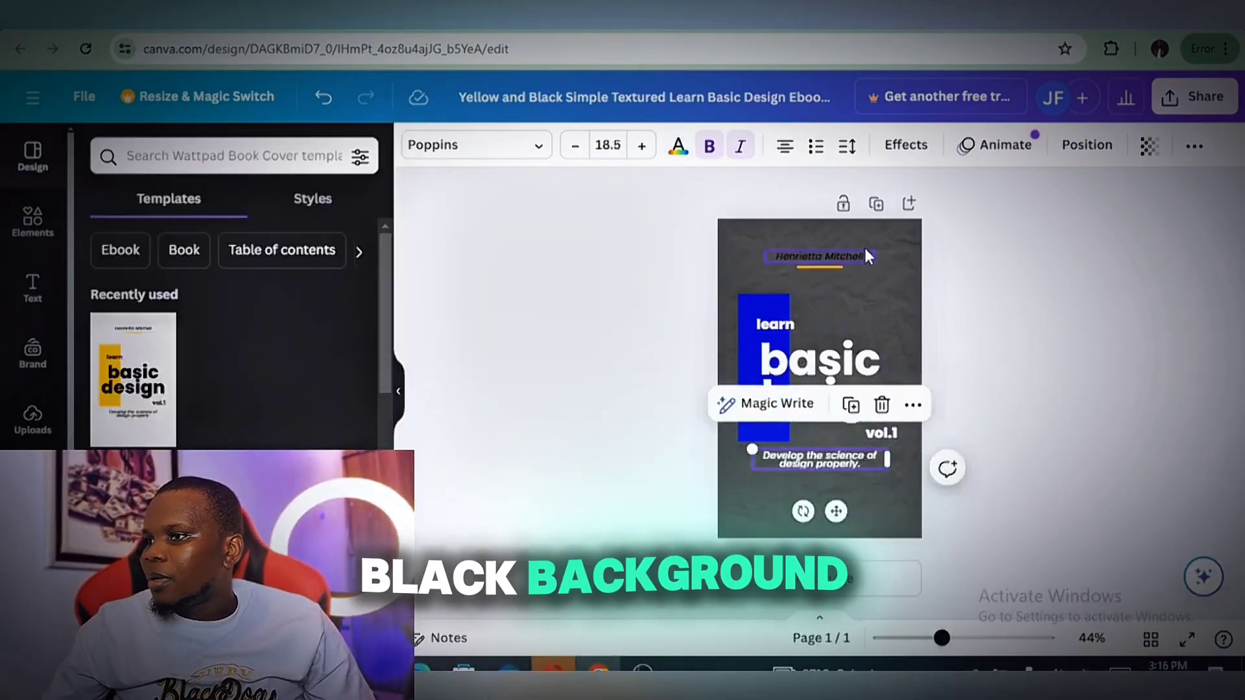
Recolour the textured paper background with a new custom dark blue solid color
left_click(873, 244)
left_click(581, 145)
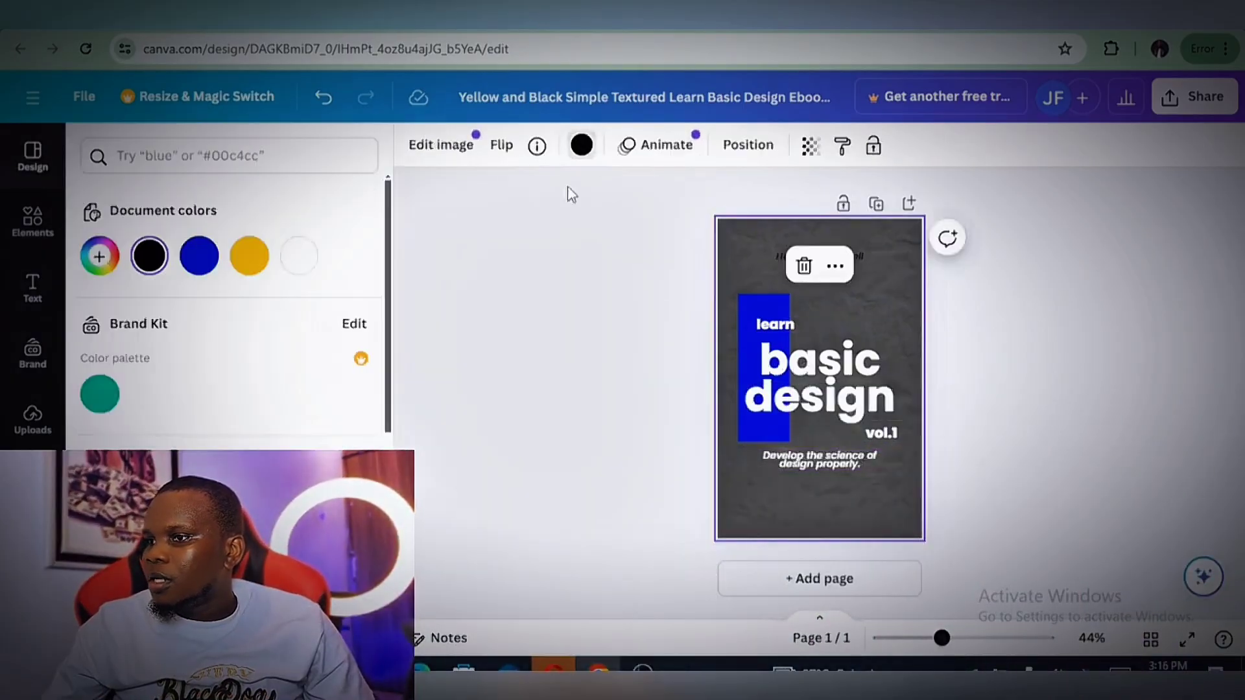
left_click(99, 258)
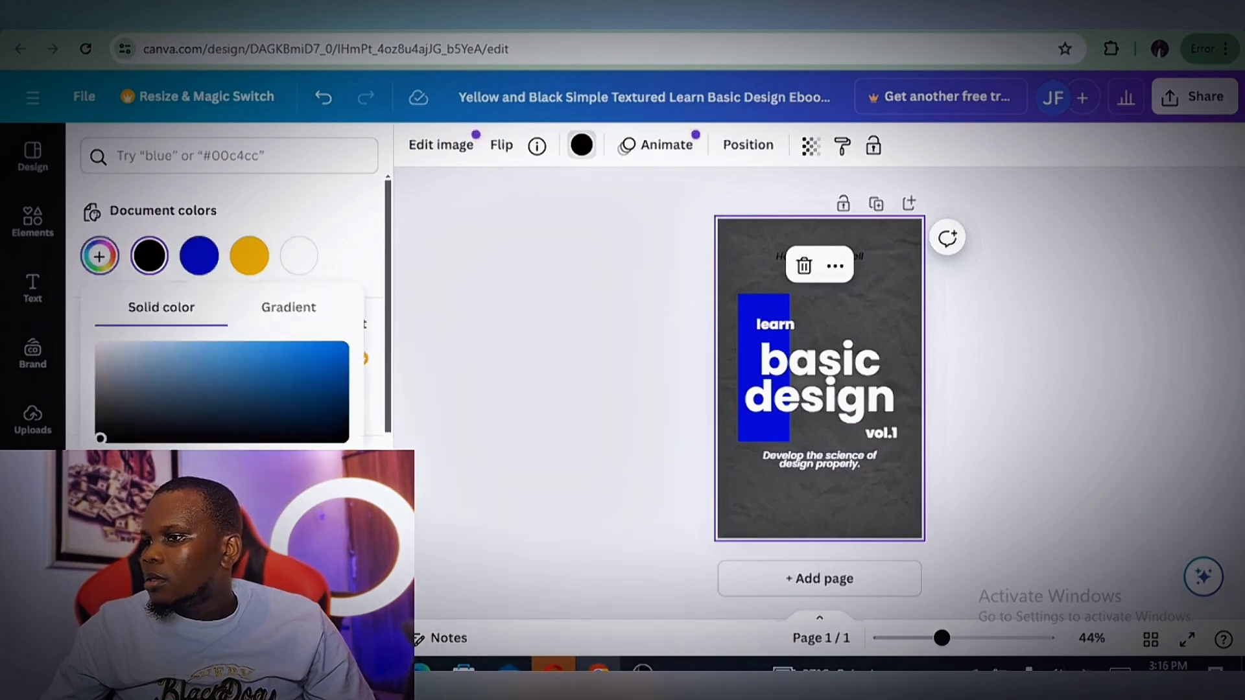
left_click(334, 401)
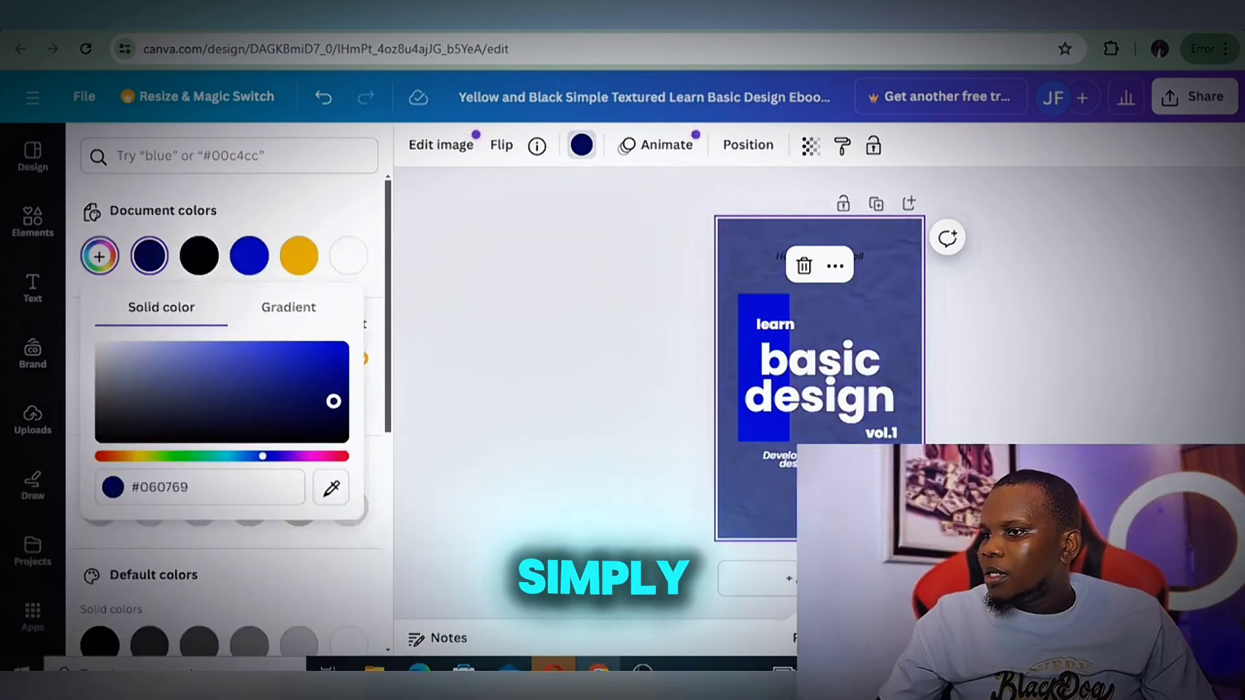
mouse_move(333, 425)
left_mouse_down()
mouse_move(329, 436)
mouse_move(330, 354)
left_mouse_up()
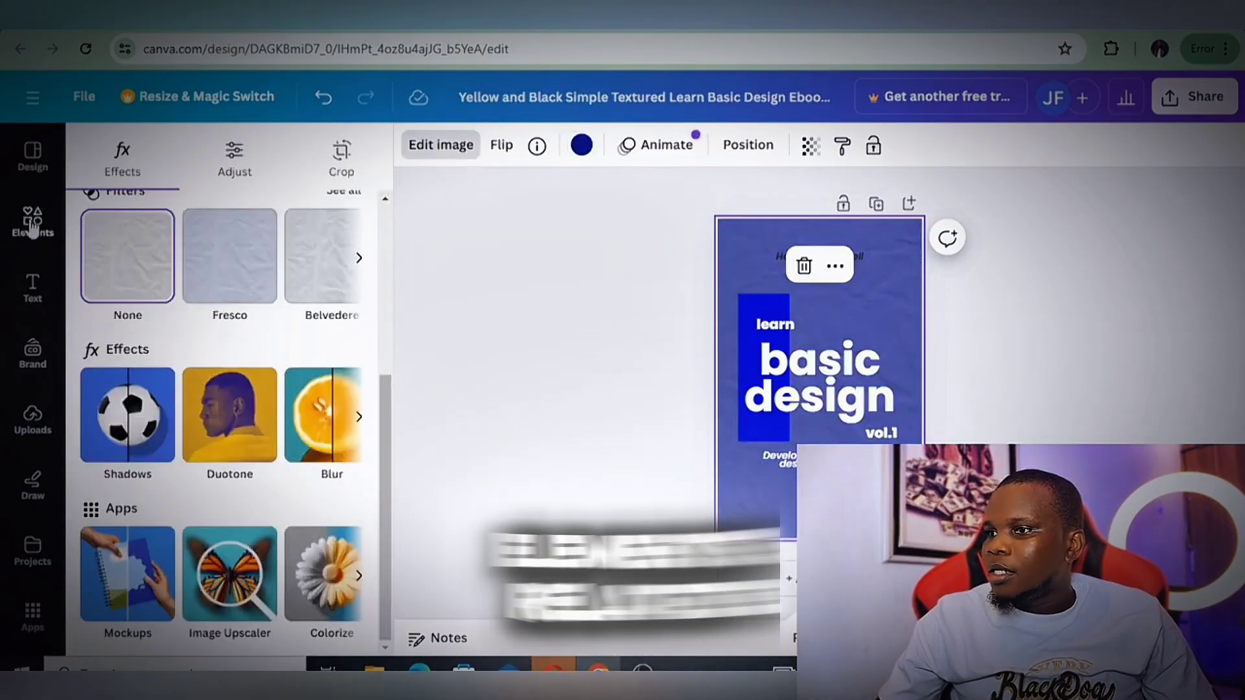
Search the elements library for "facebook logo" and show all matching graphics
left_click(29, 220)
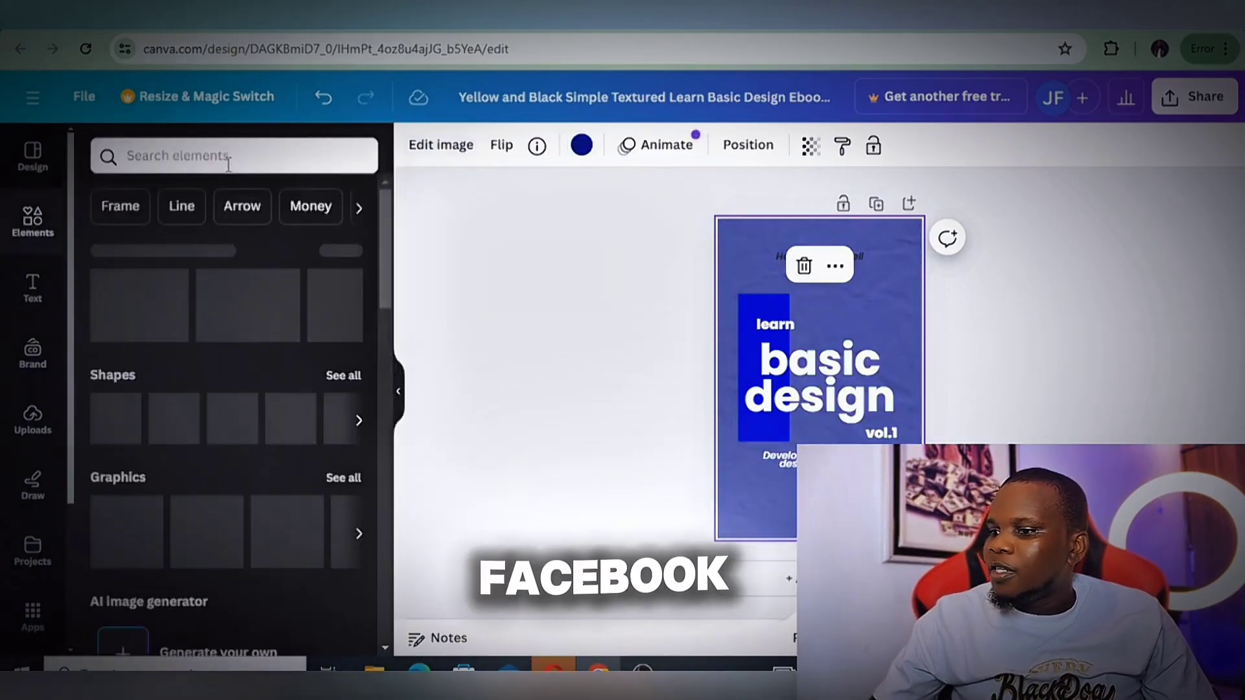
left_click(308, 155)
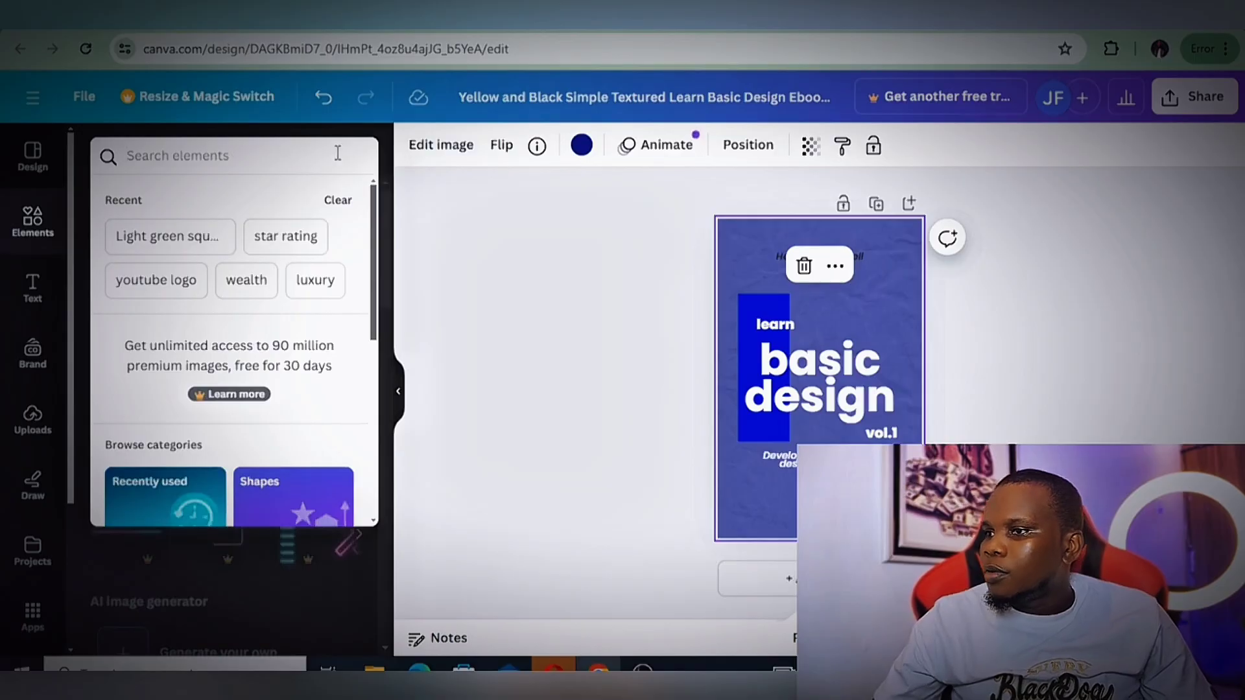
type("fa")
left_click(203, 240)
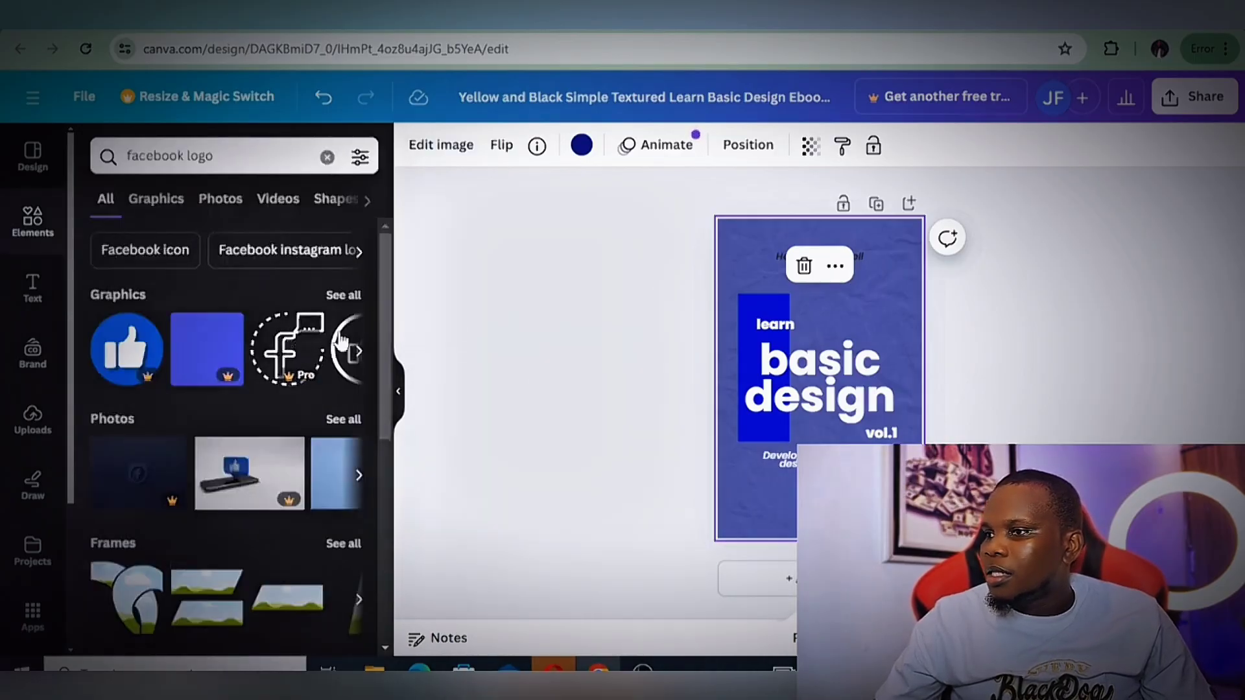
left_click(344, 295)
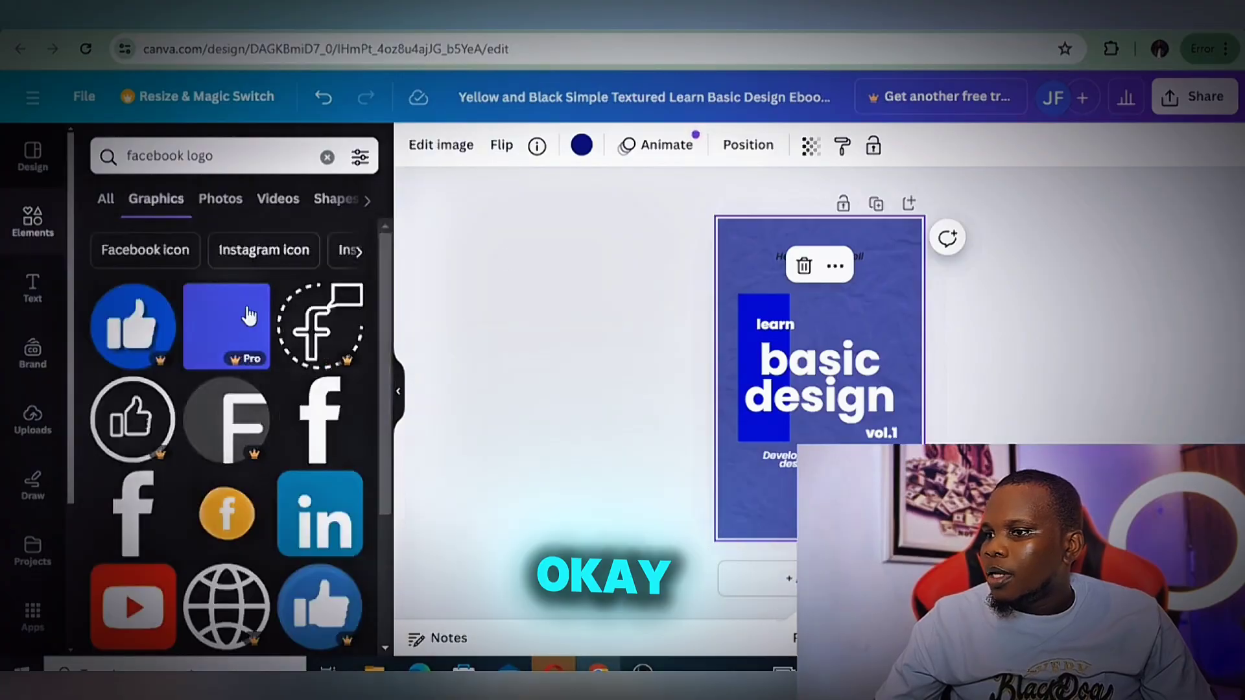
Add the dashed-circle "f" graphic with the speech bubble and enlarge it to about 358 px square over the cover title
scroll(271, 350, "down", 3)
scroll(271, 350, "up", 3)
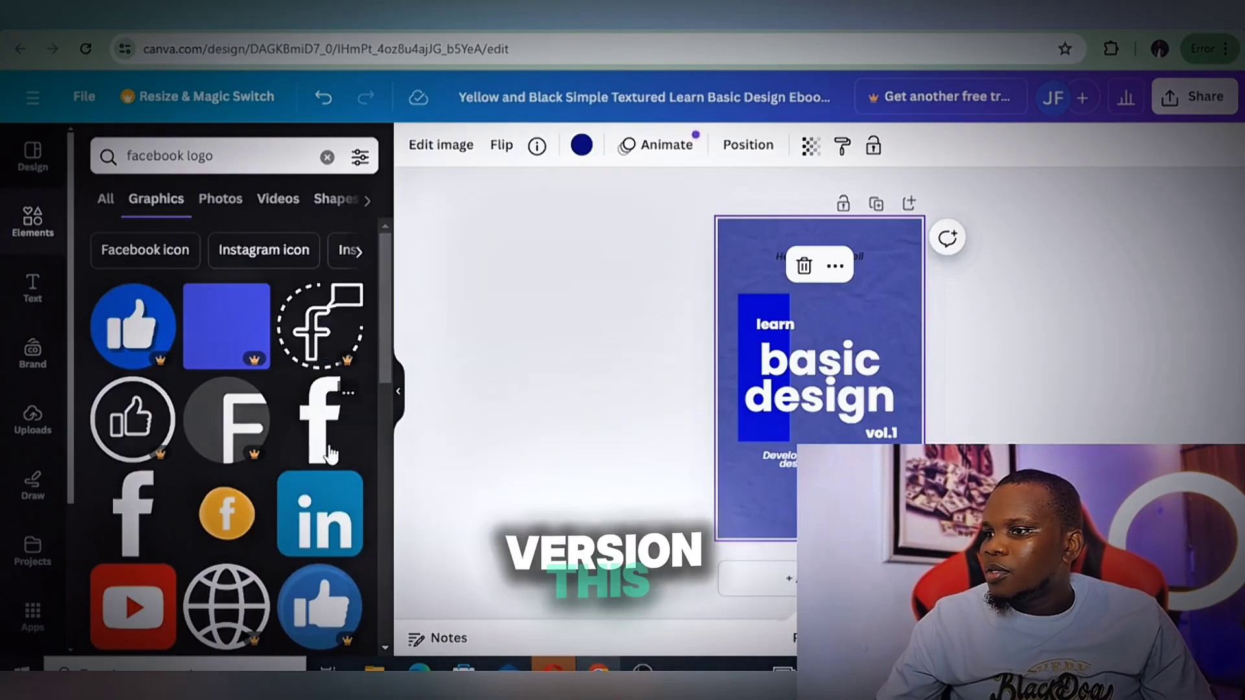
scroll(158, 396, "down", 3)
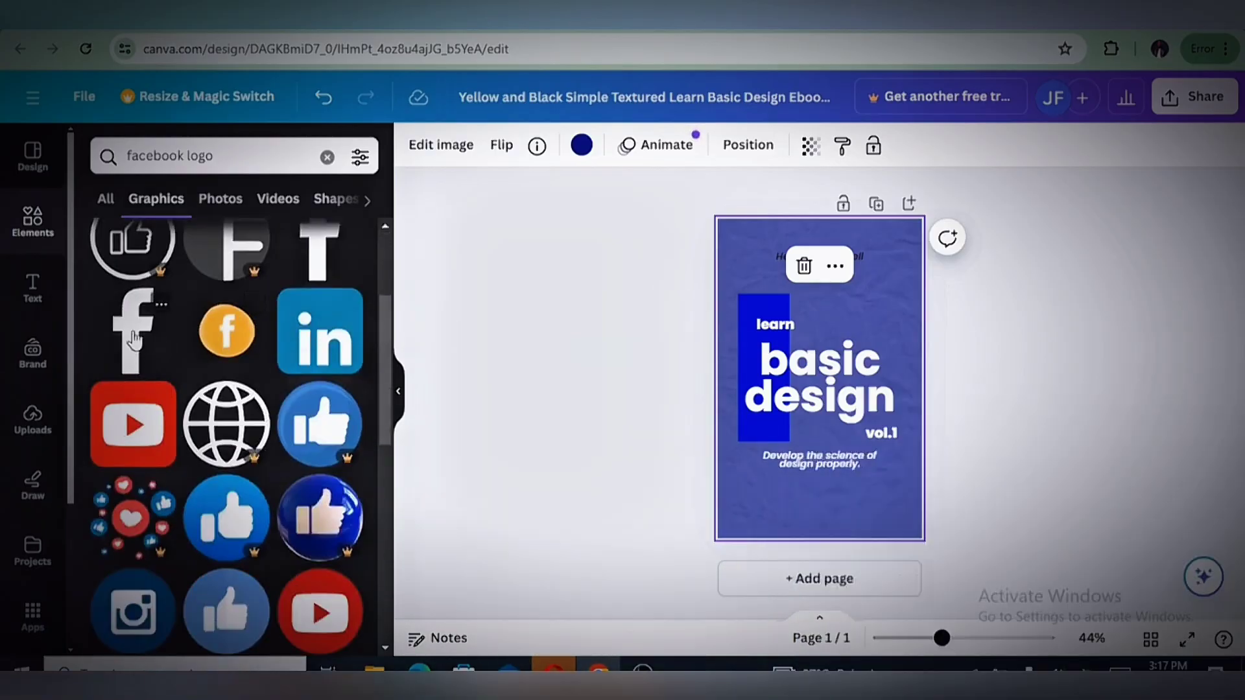
scroll(156, 398, "up", 3)
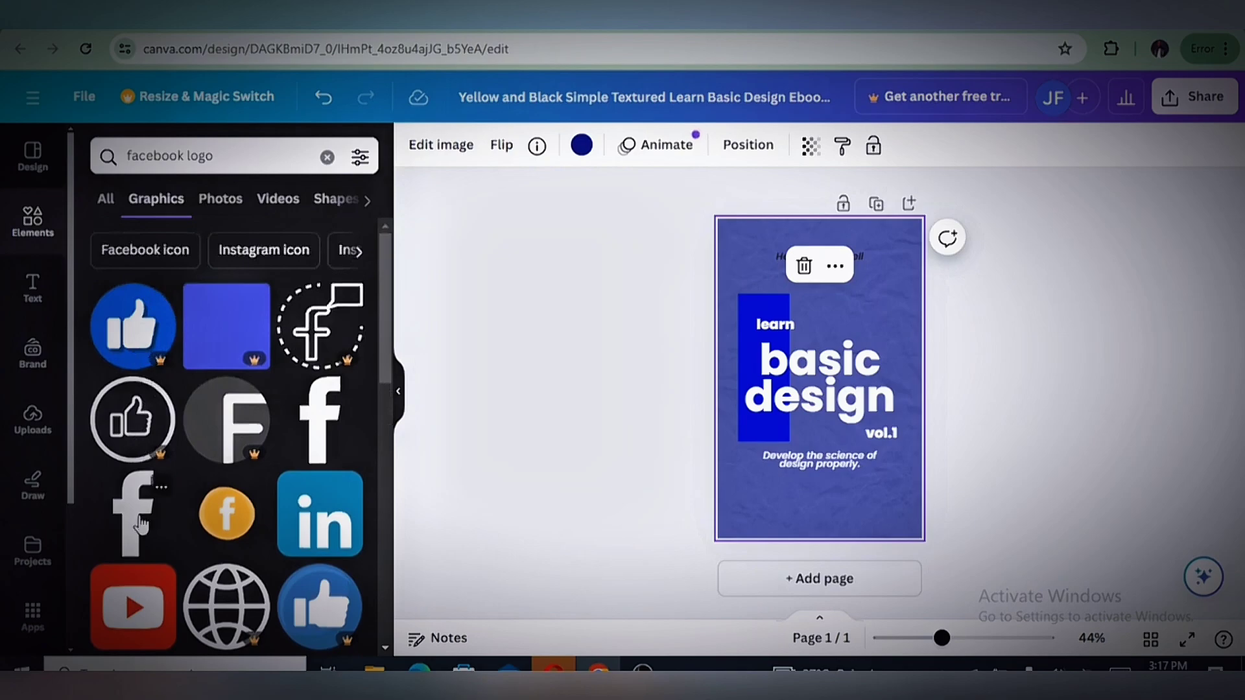
scroll(140, 524, "down", 2)
scroll(139, 524, "up", 2)
left_click(310, 333)
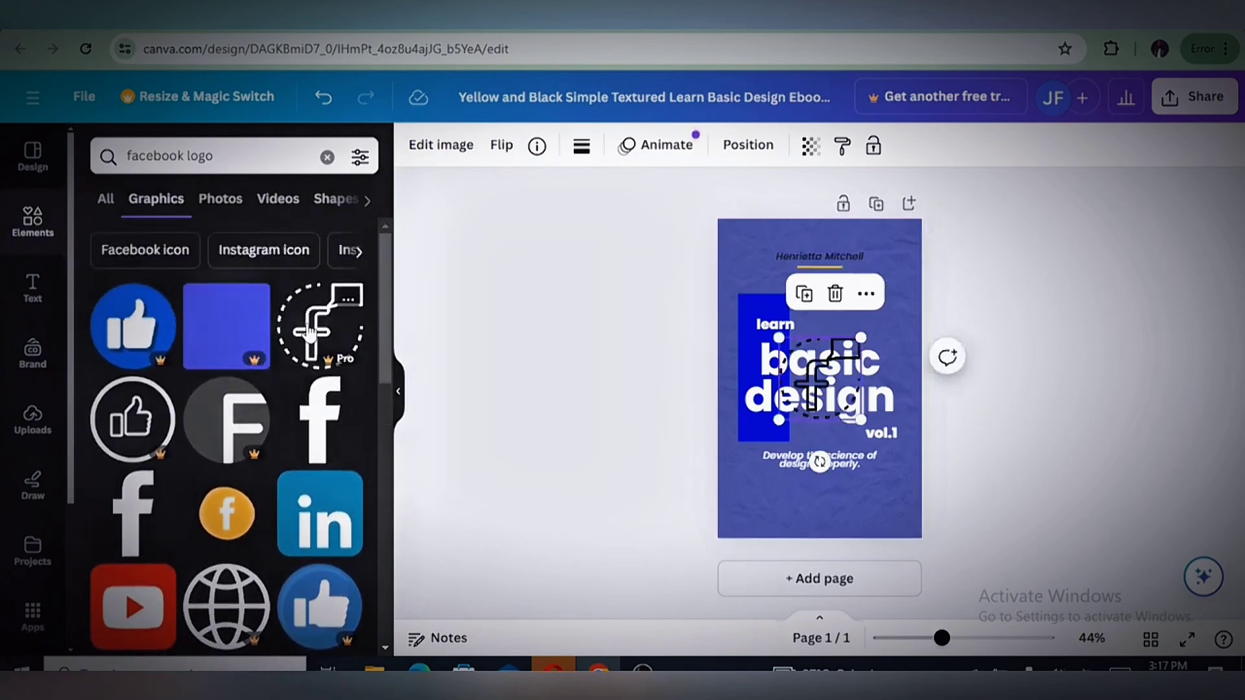
left_click_drag(861, 337, 921, 276)
left_click_drag(887, 336, 850, 351)
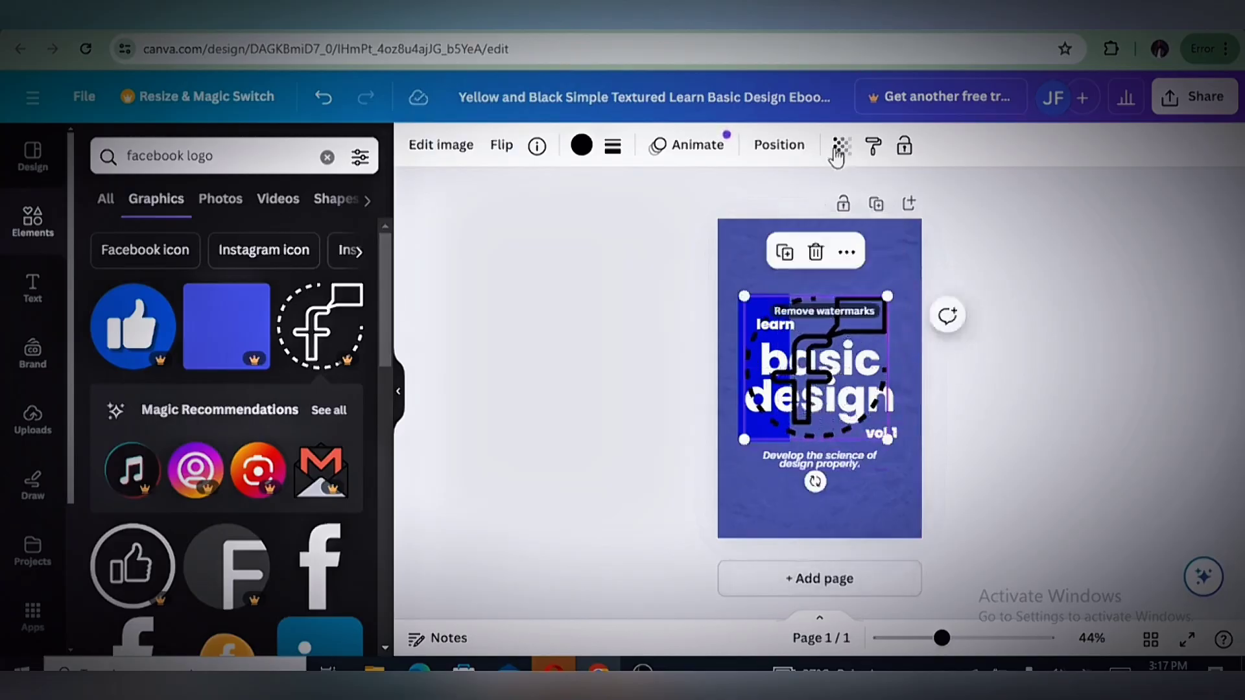
Try sending the "f" graphic backward behind the cover texts, and delete it from the cover
left_click(771, 146)
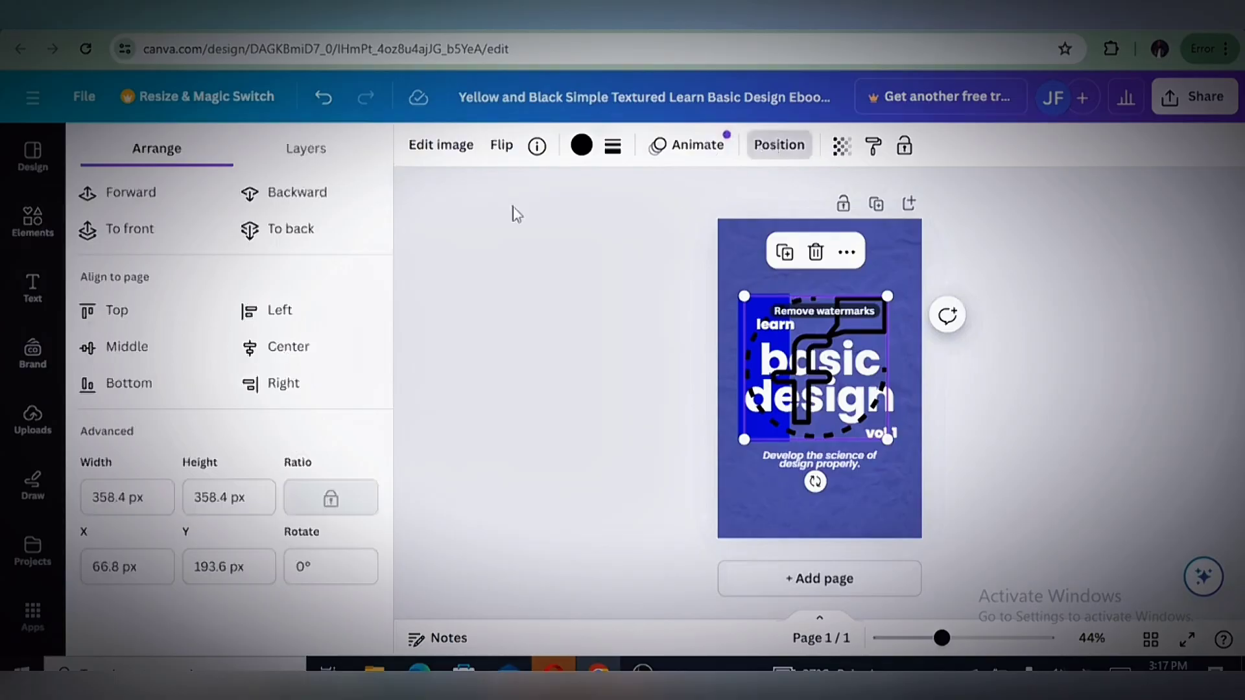
left_click(286, 202)
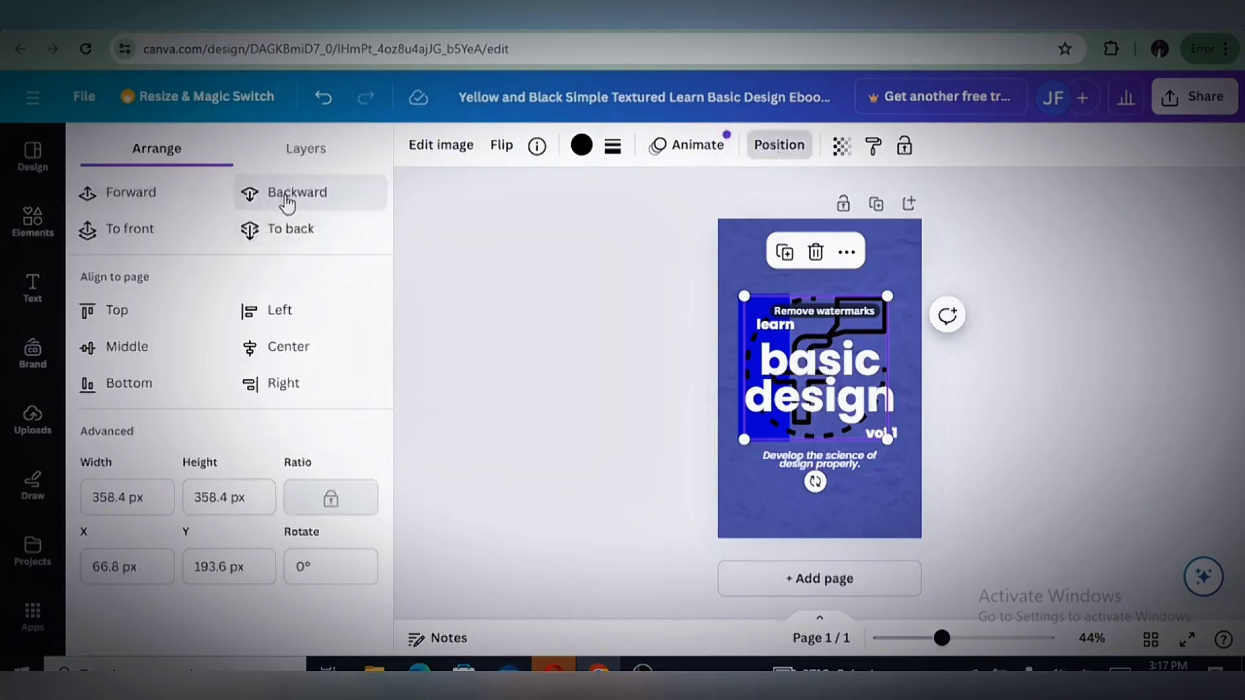
left_click(286, 198)
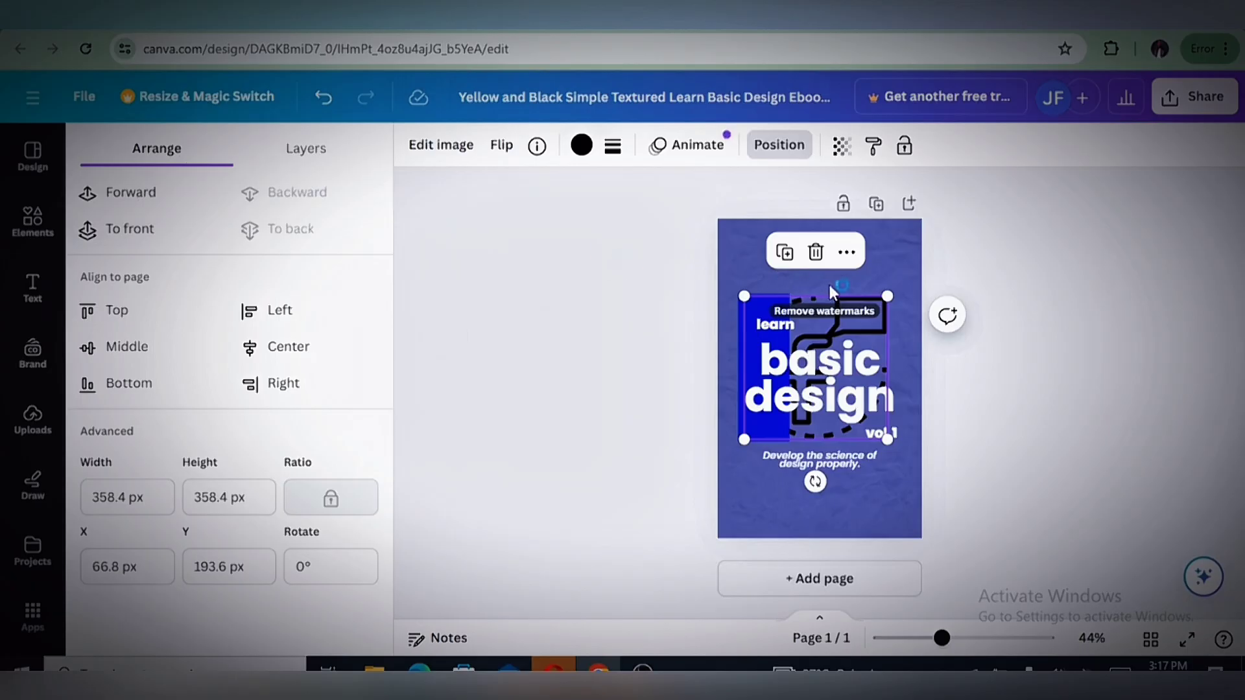
left_click(816, 253)
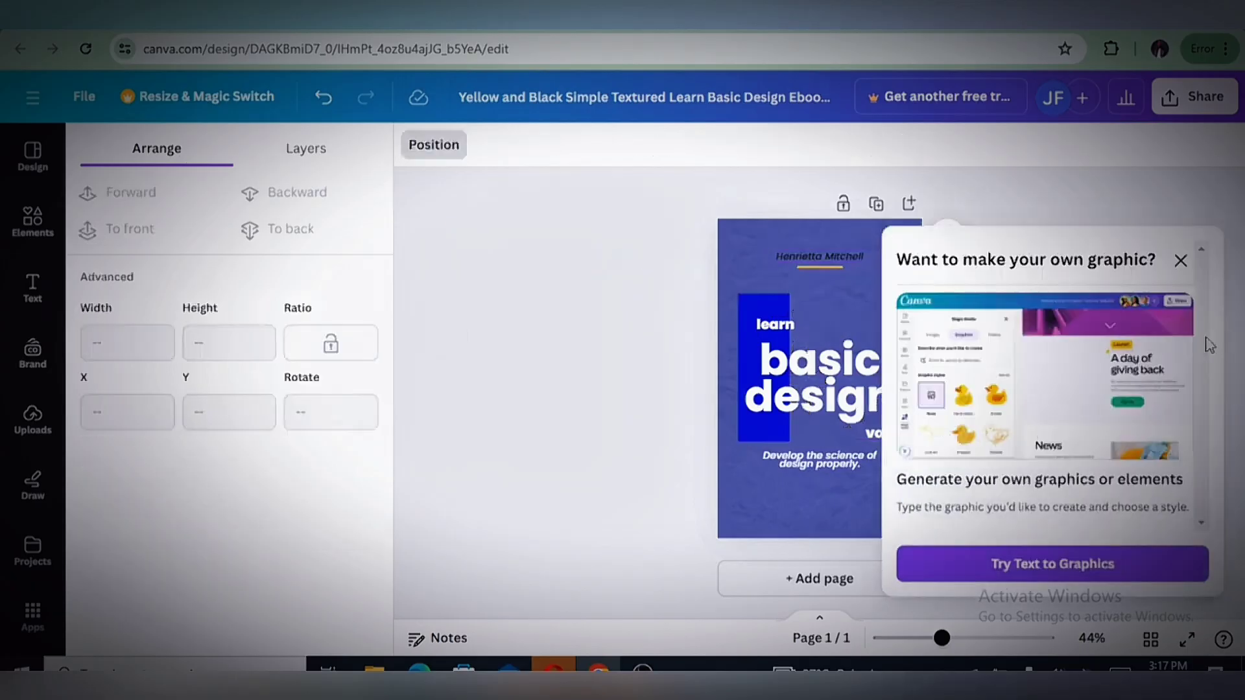
left_click(1178, 261)
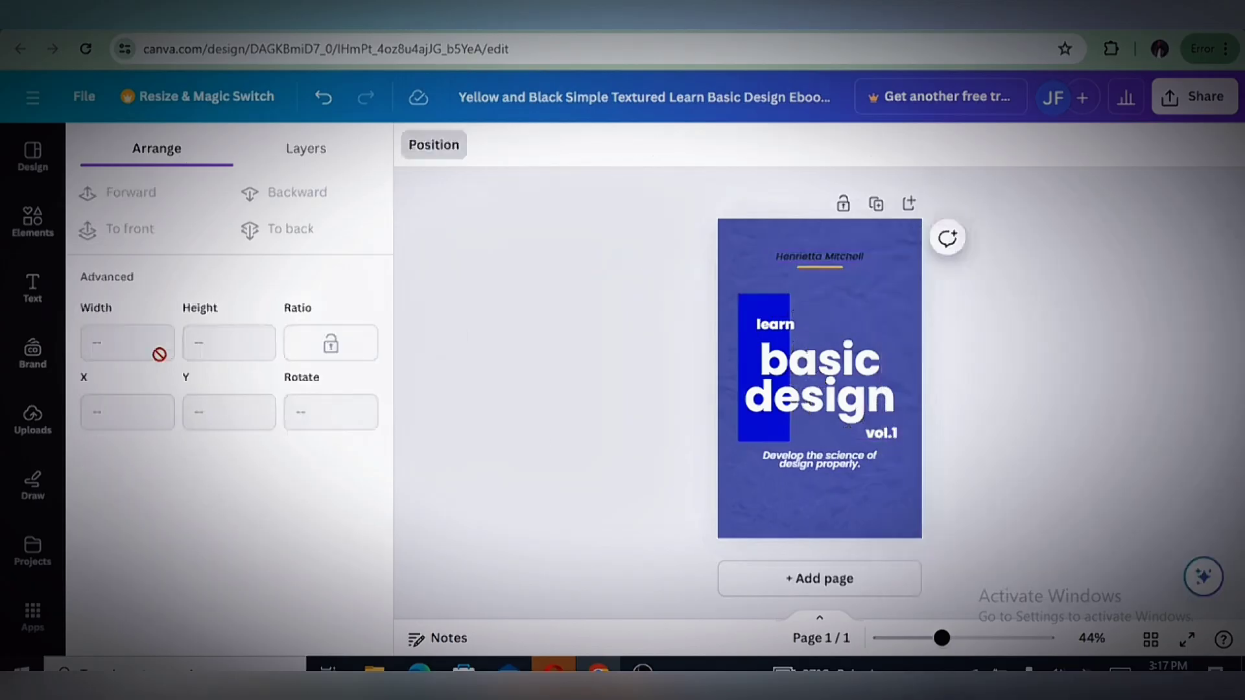
Return to the elements library, check the recently used items and repeat the "facebook logo" search
left_click(30, 224)
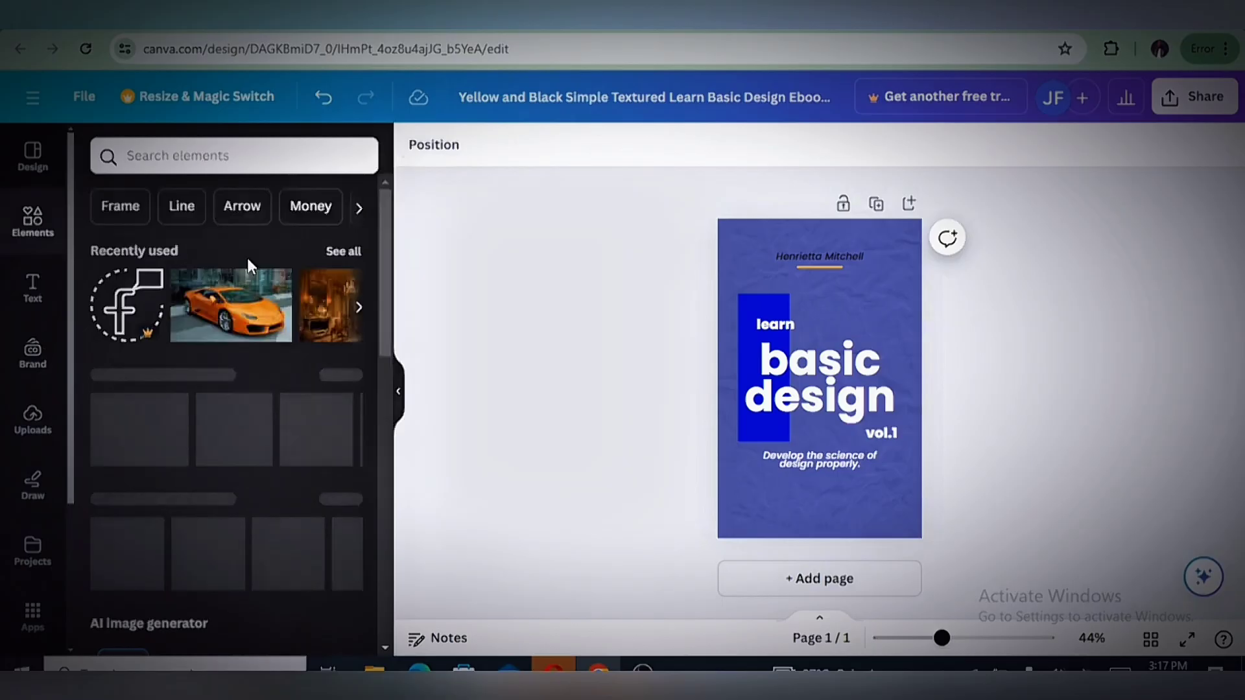
left_click(343, 252)
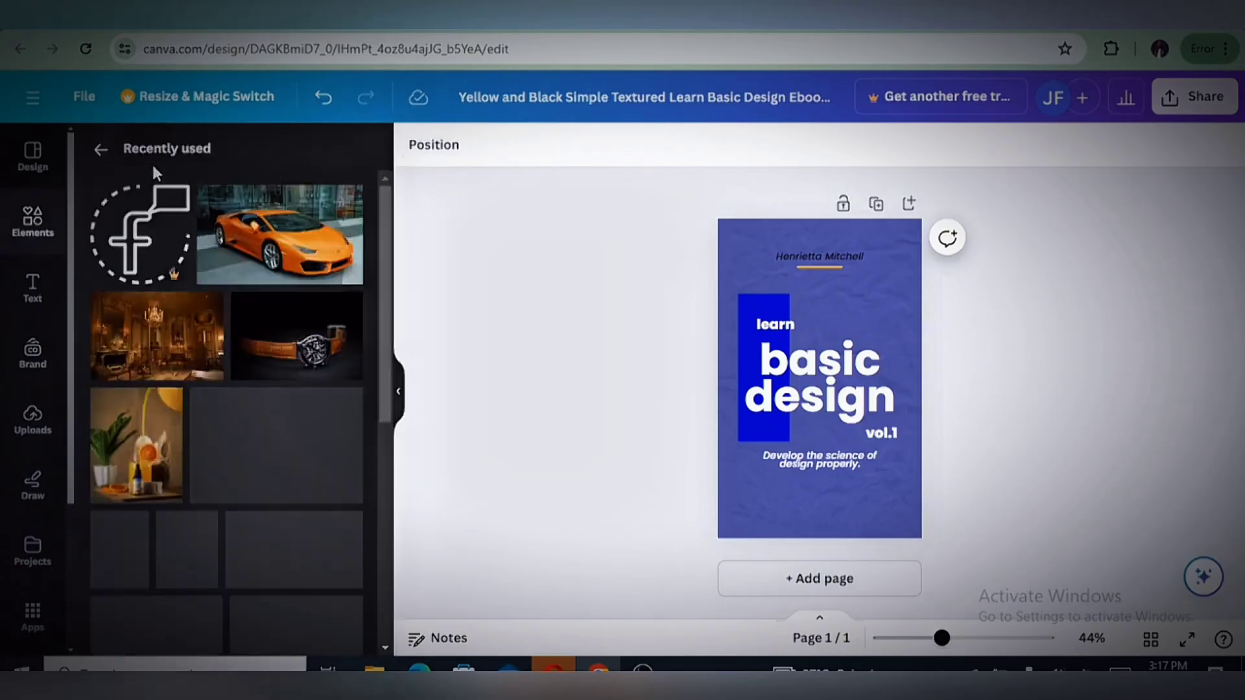
left_click(101, 152)
left_click(271, 156)
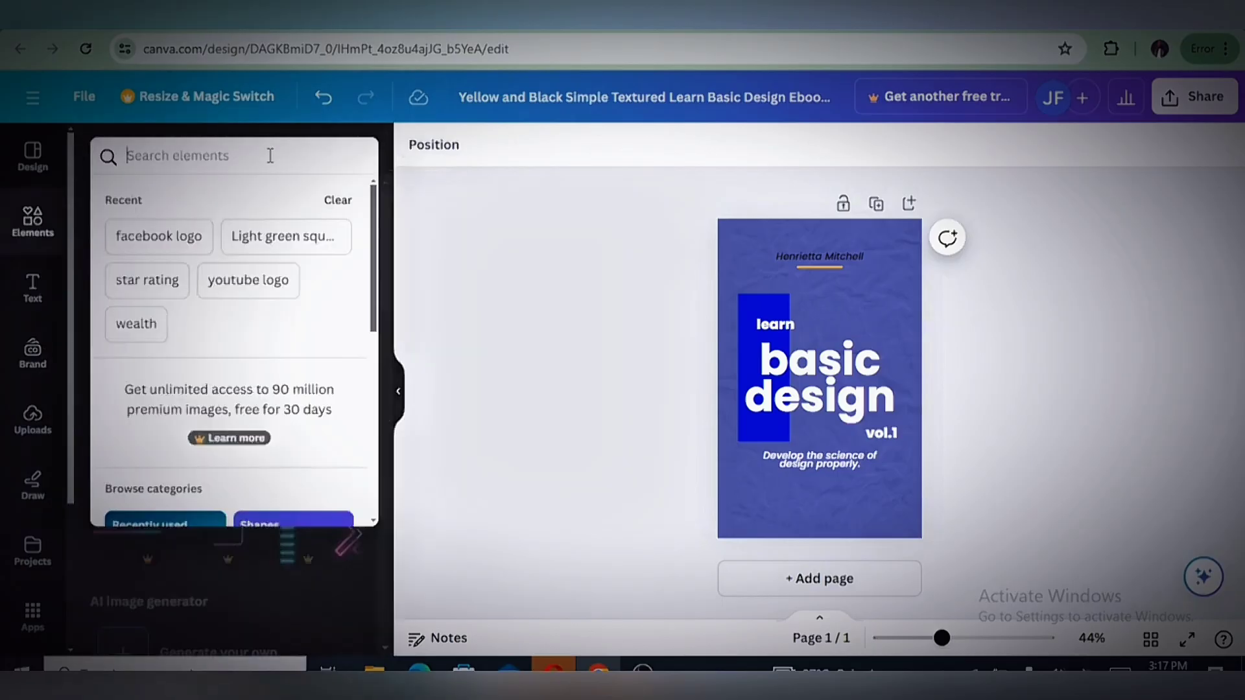
left_click(185, 242)
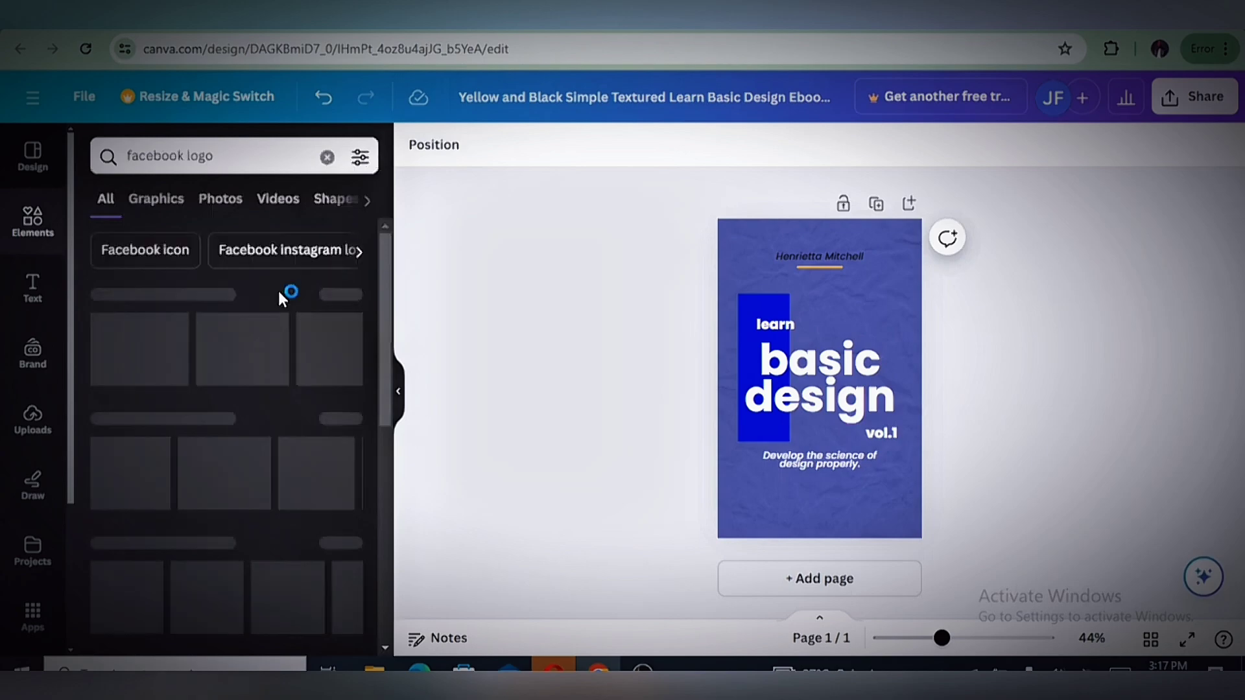
Place a small thumbs-up graphic in the cover's lower-left corner with its lighter blue circle recolored to #0d0fff
left_click(129, 346)
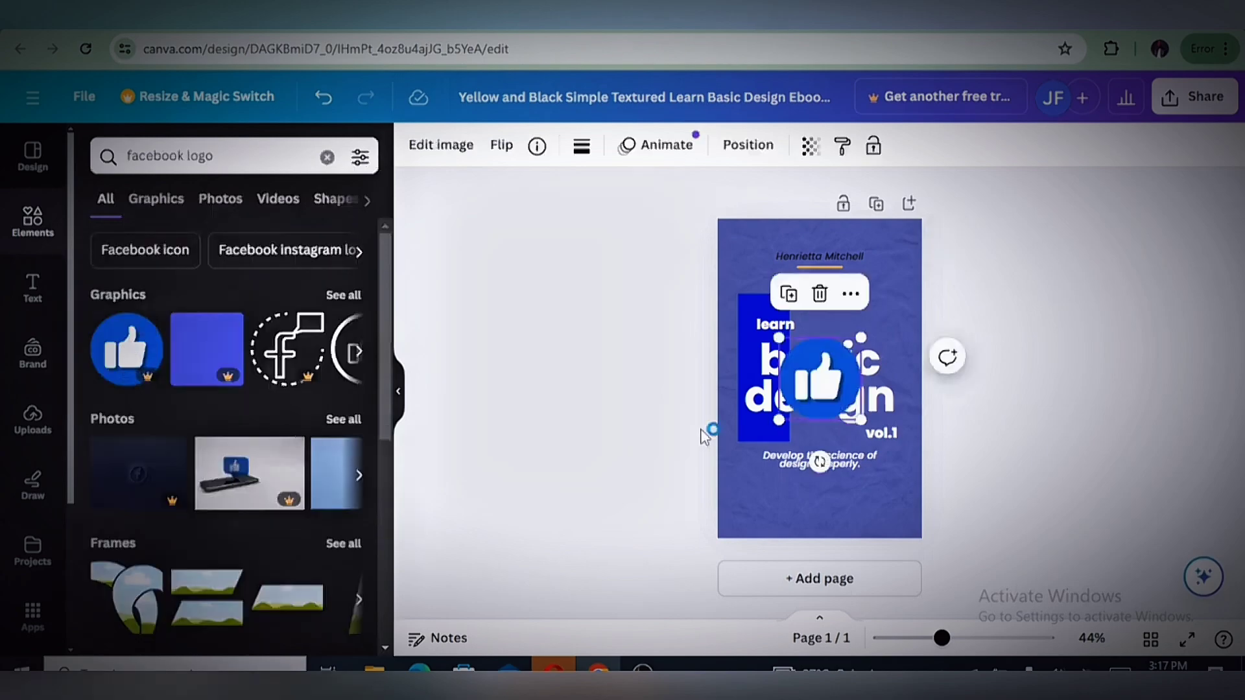
left_click_drag(822, 410, 764, 295)
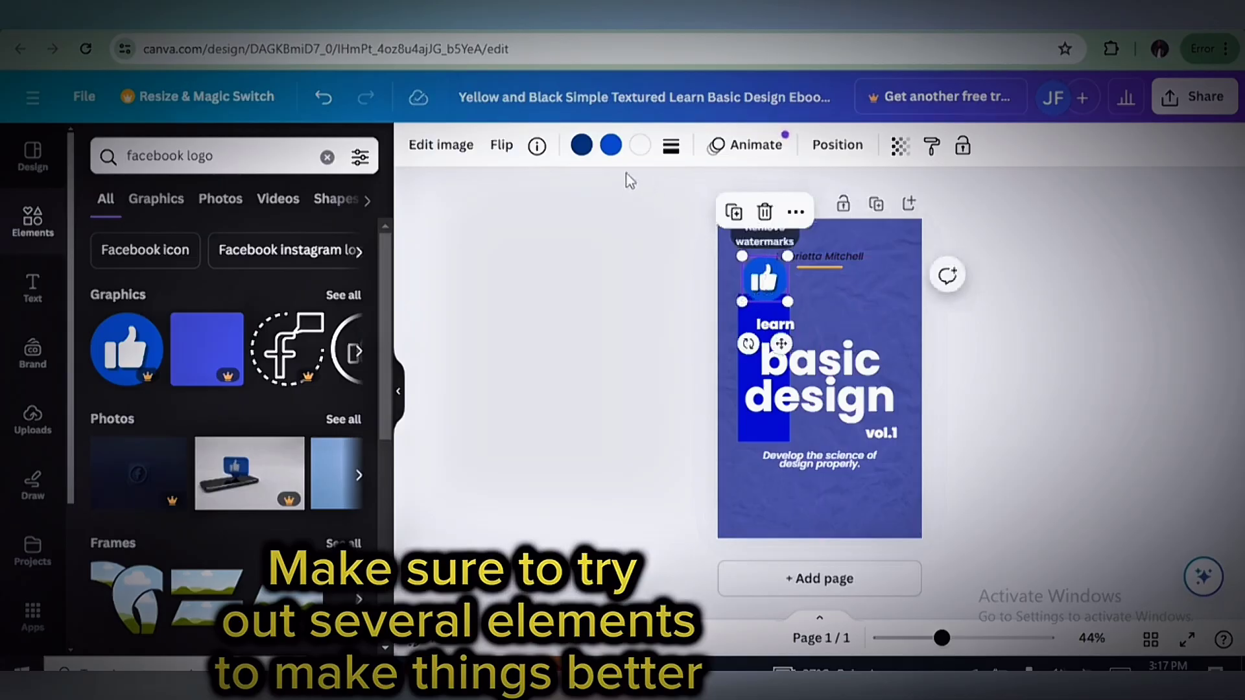
left_click(610, 145)
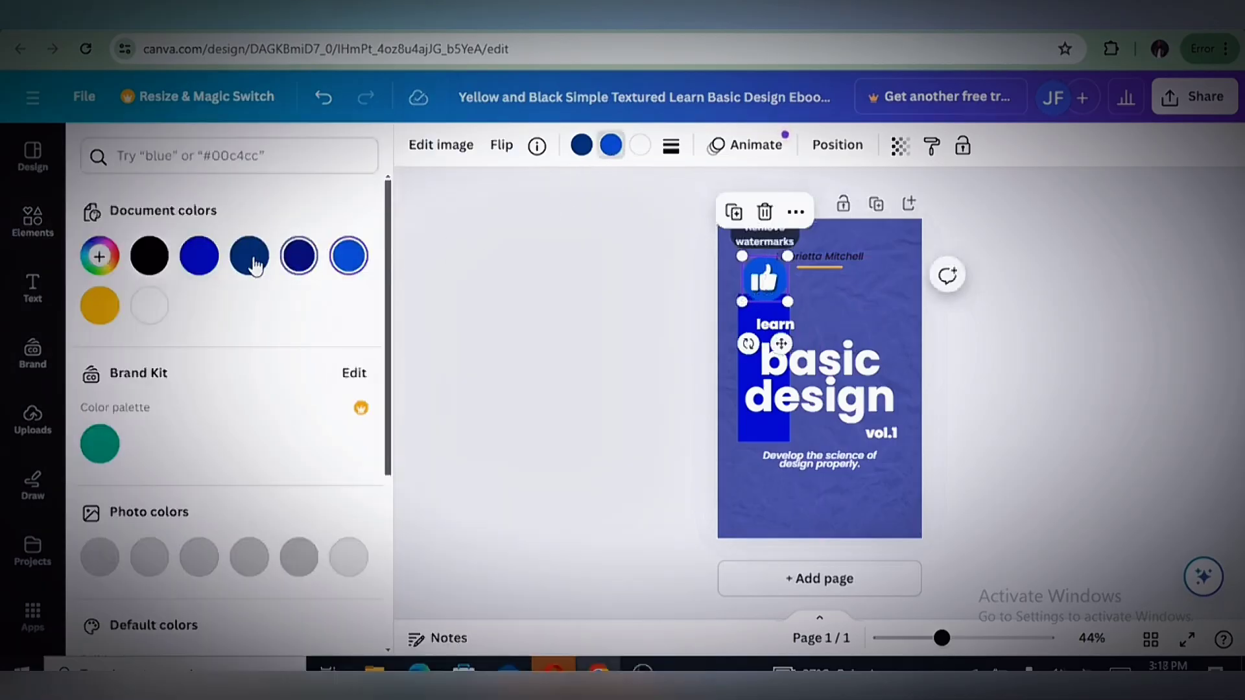
left_click(299, 256)
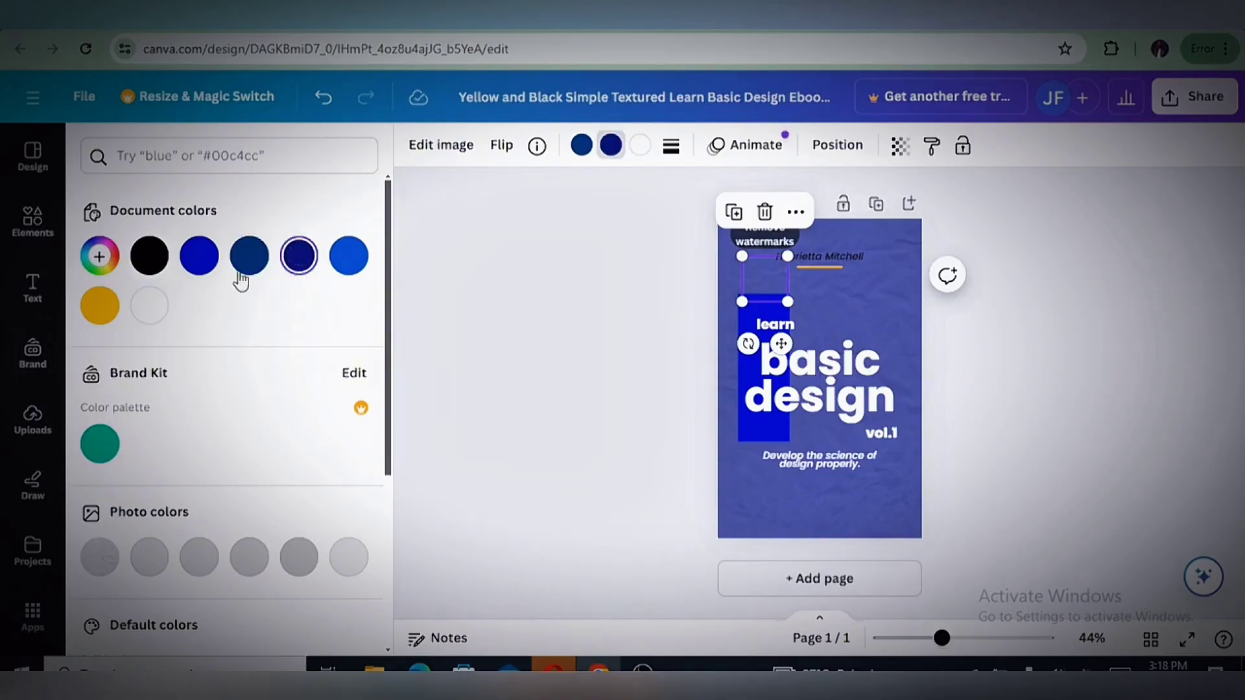
left_click(200, 256)
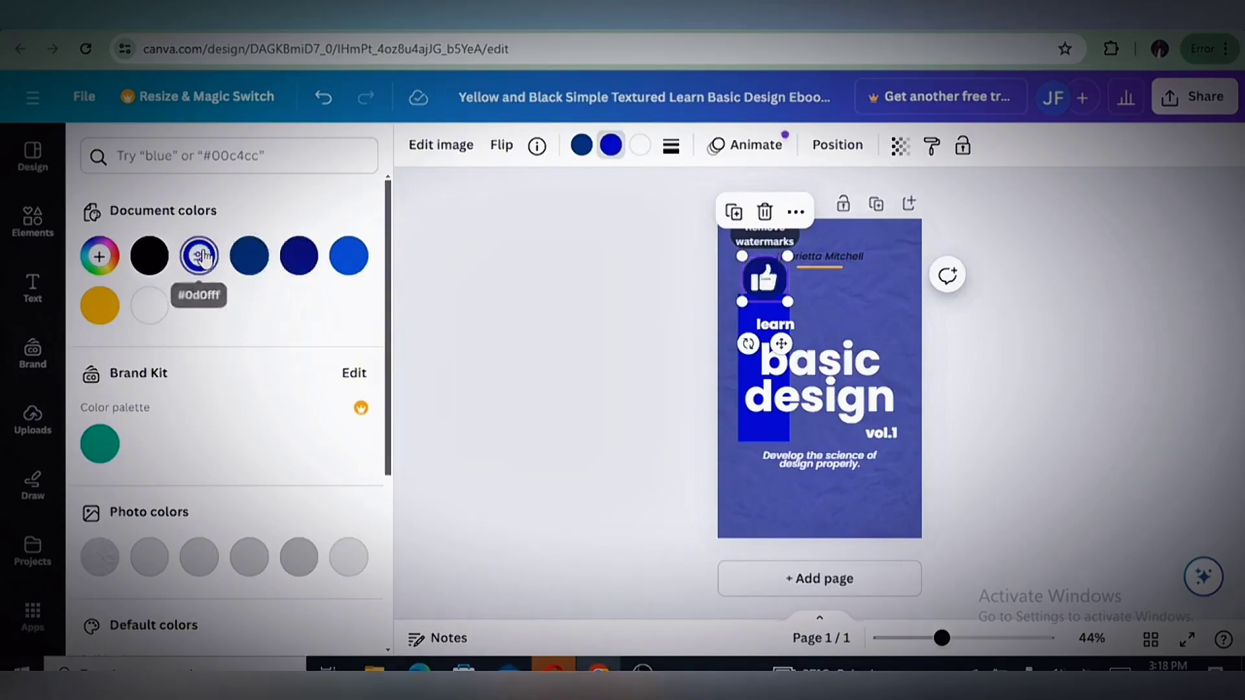
left_click(585, 343)
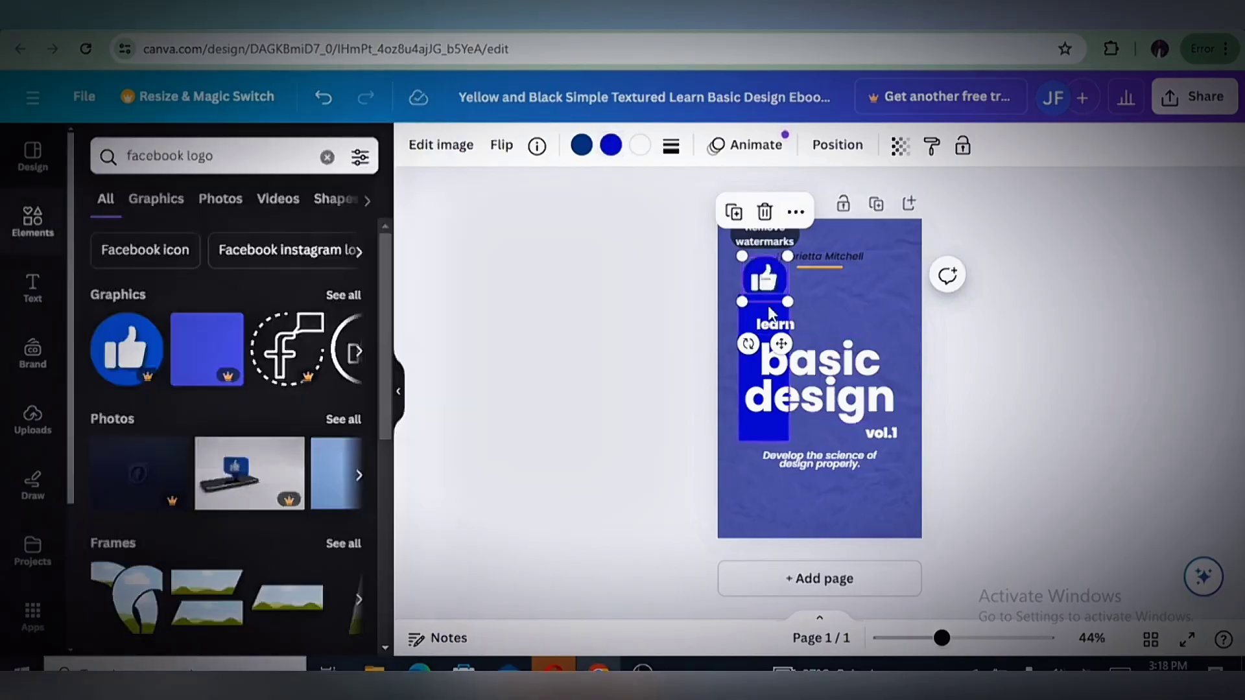
left_click_drag(775, 271, 743, 513)
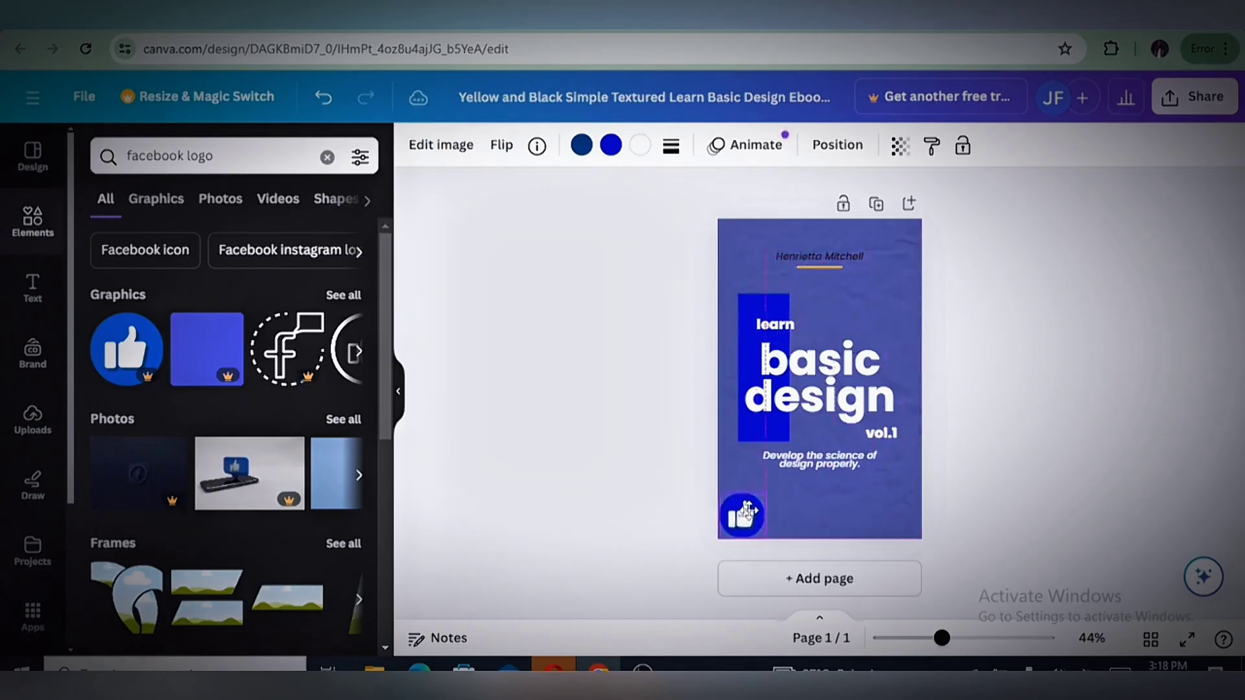
left_click(961, 535)
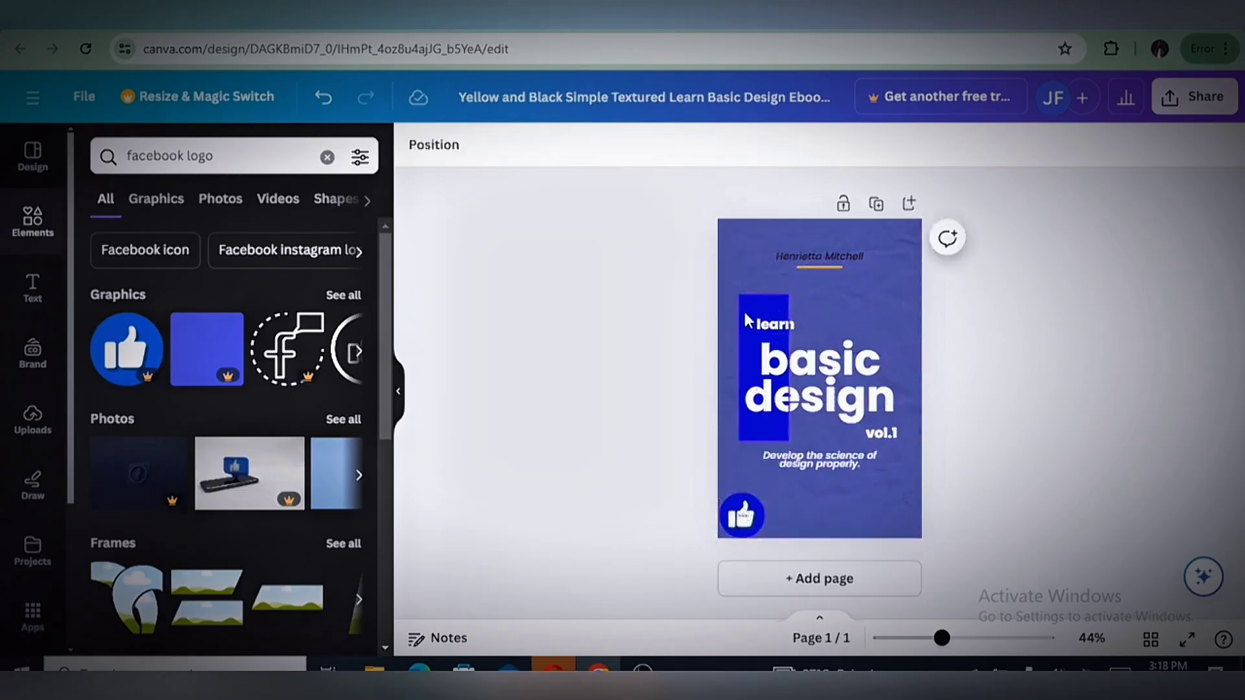
Enlarge the bright blue rectangle behind the title toward the cover's top and move the author name up near the top edge
left_click(751, 318)
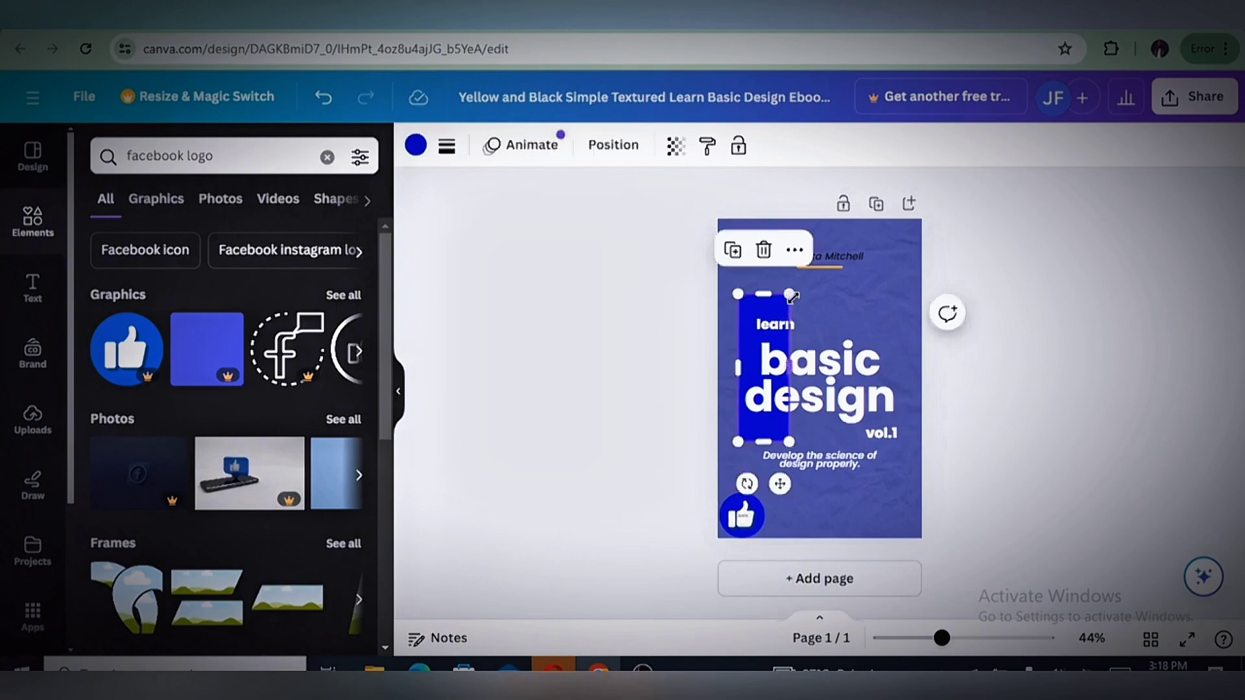
left_click_drag(792, 292, 731, 247)
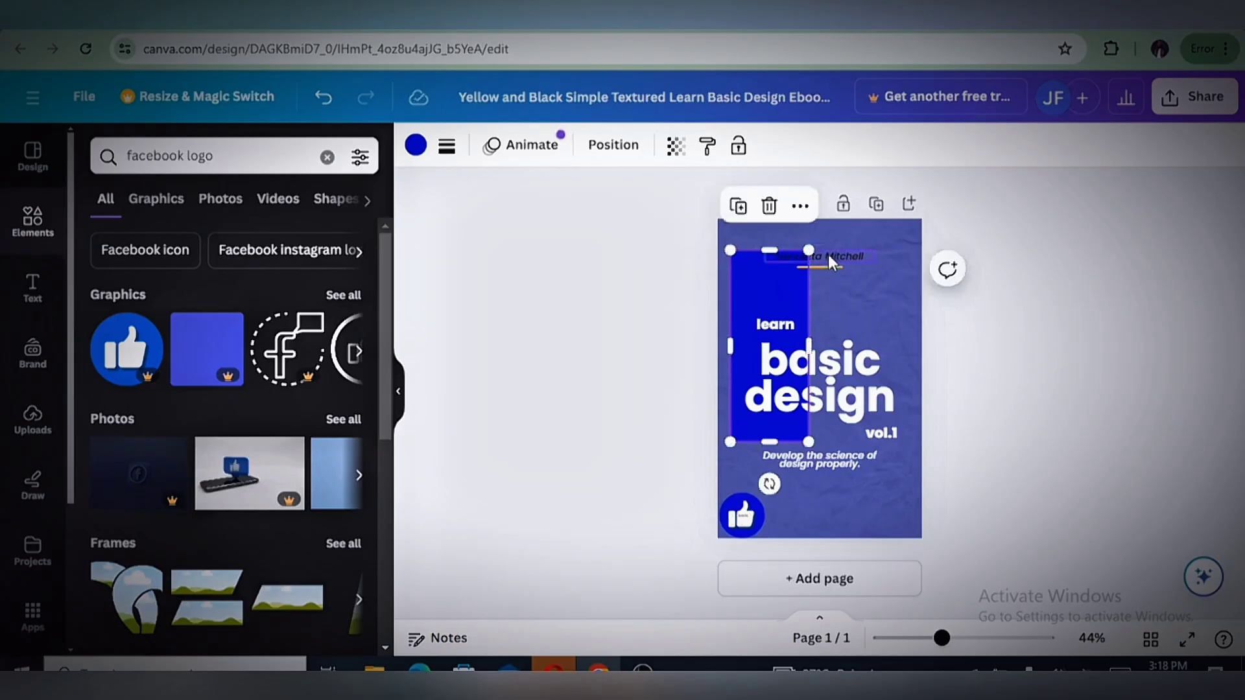
left_click(830, 253)
left_click_drag(831, 252, 842, 230)
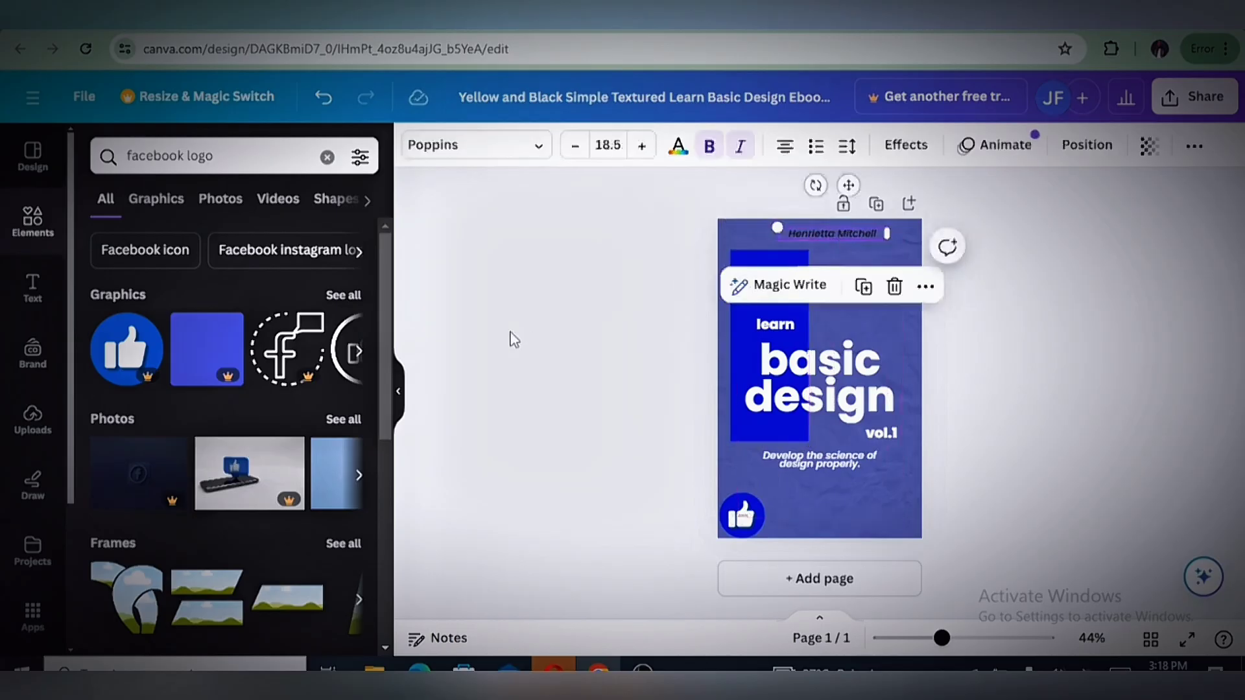
Show all graphics for "facebook logo" and add the dashed-circle "f" graphic with the speech bubble to the cover
left_click(350, 295)
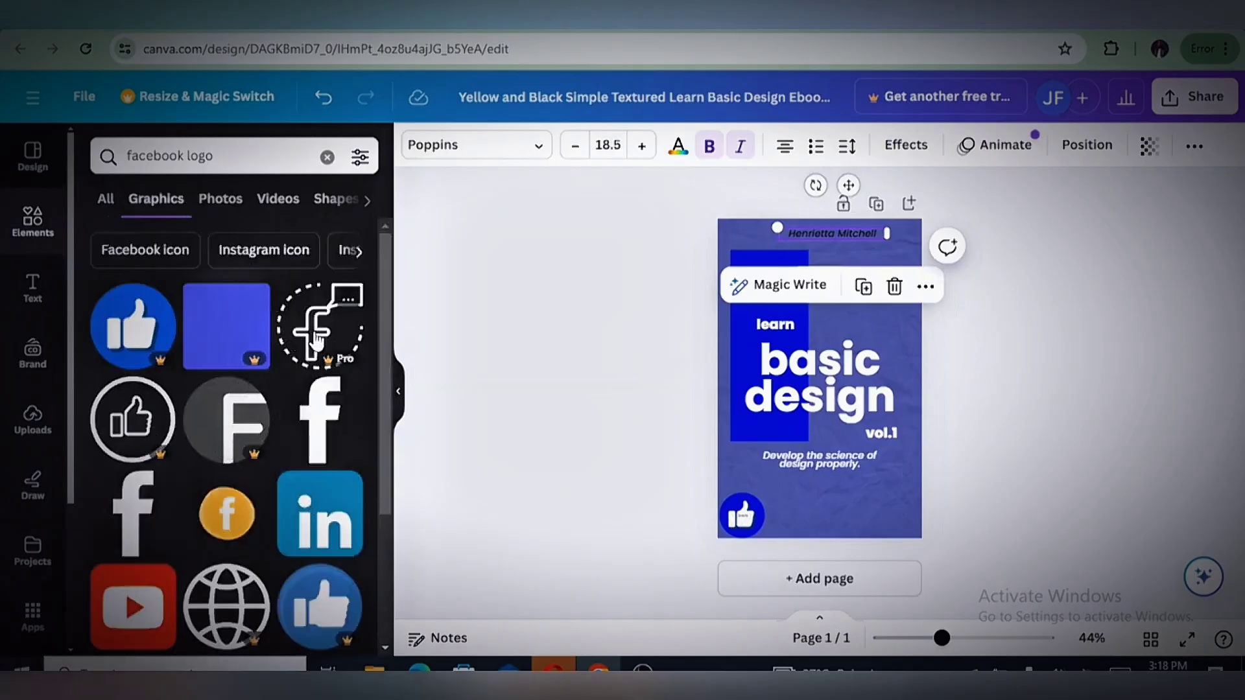
left_click_drag(326, 345, 327, 339)
left_click_drag(752, 324, 764, 366)
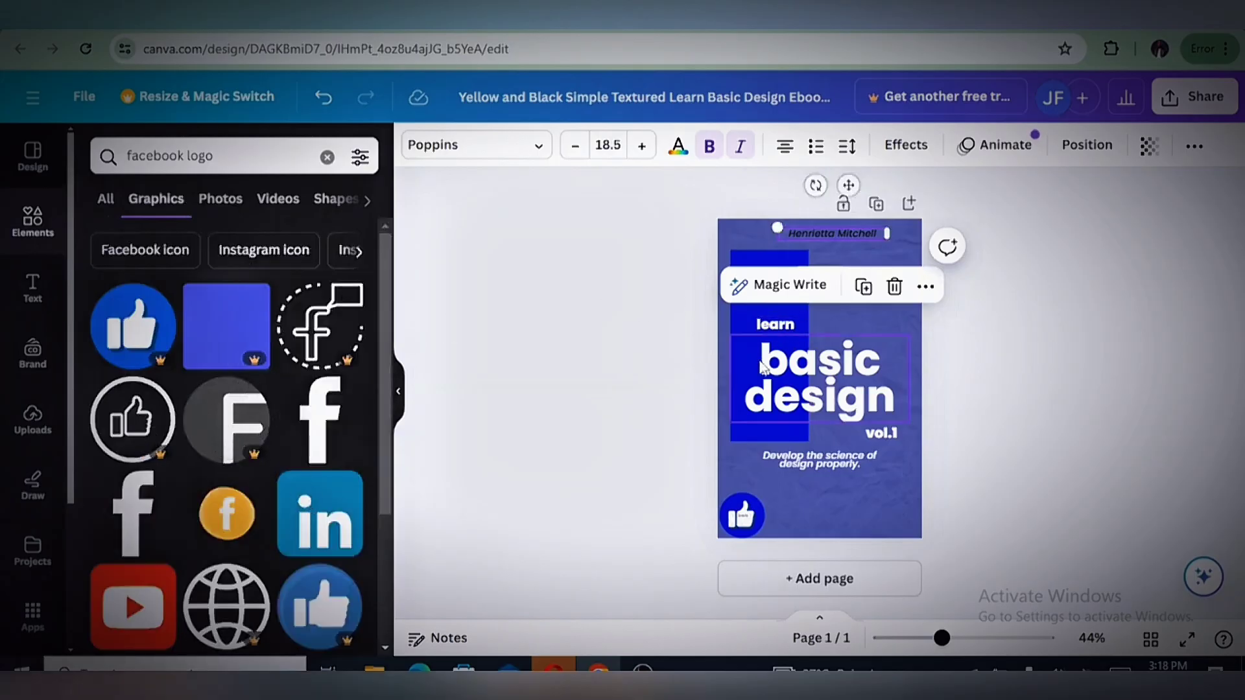
left_click(319, 330)
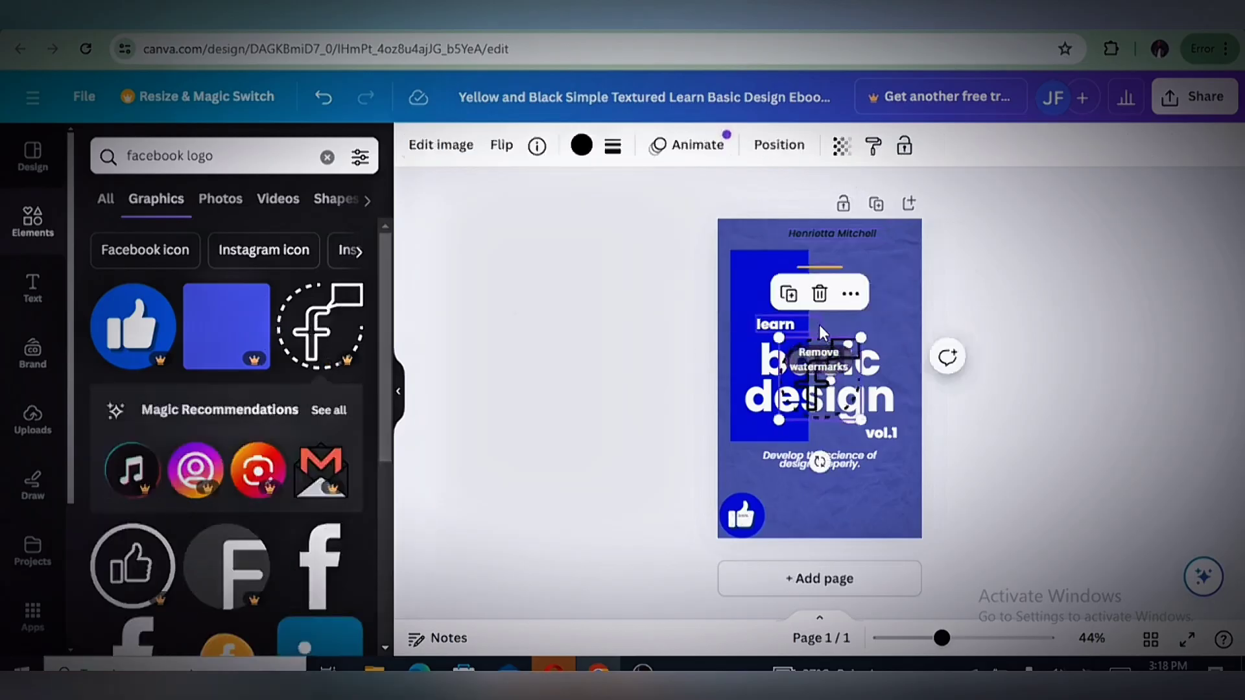
left_click(637, 339)
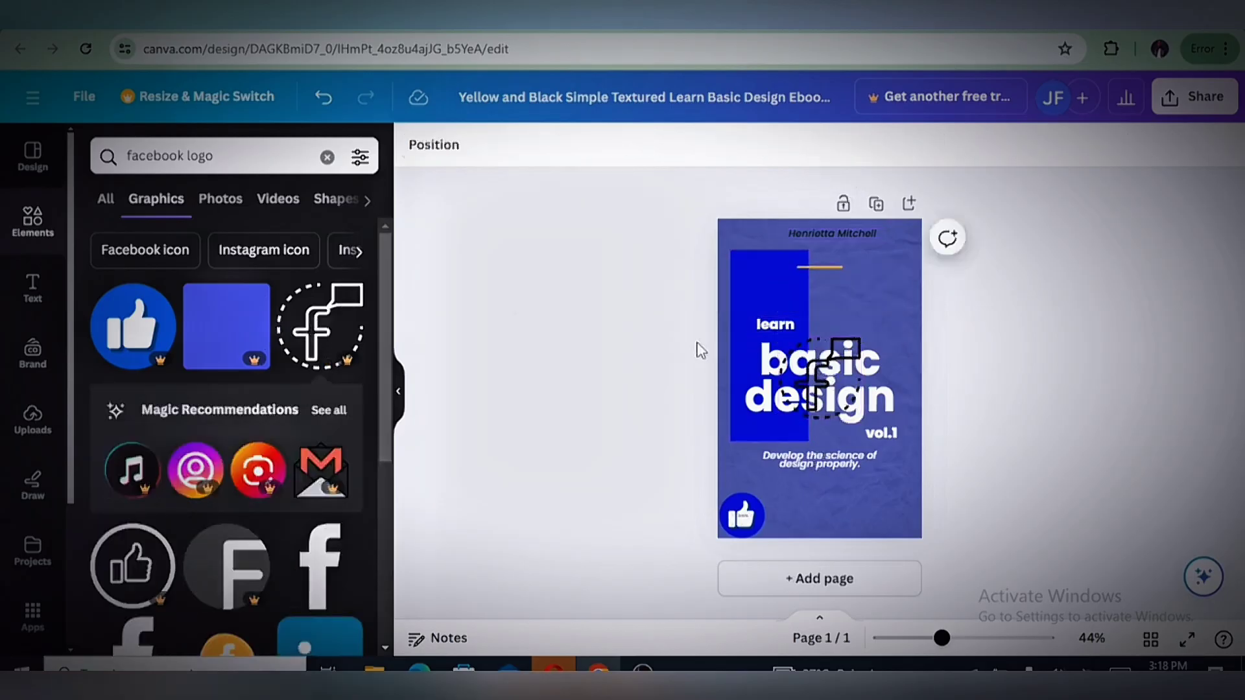
Recolor the "f" graphic white and fit it, about 154 px square, onto the blue rectangle above "learn"
left_click(807, 380)
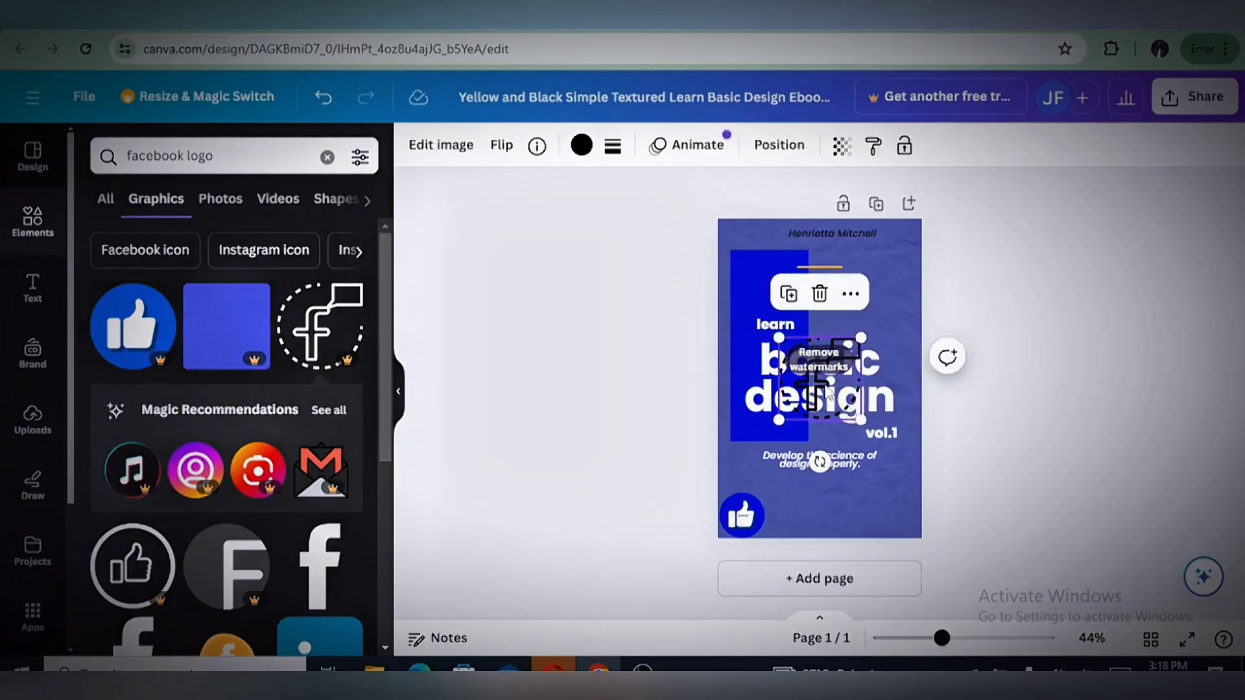
left_click_drag(828, 392, 883, 300)
left_click(581, 147)
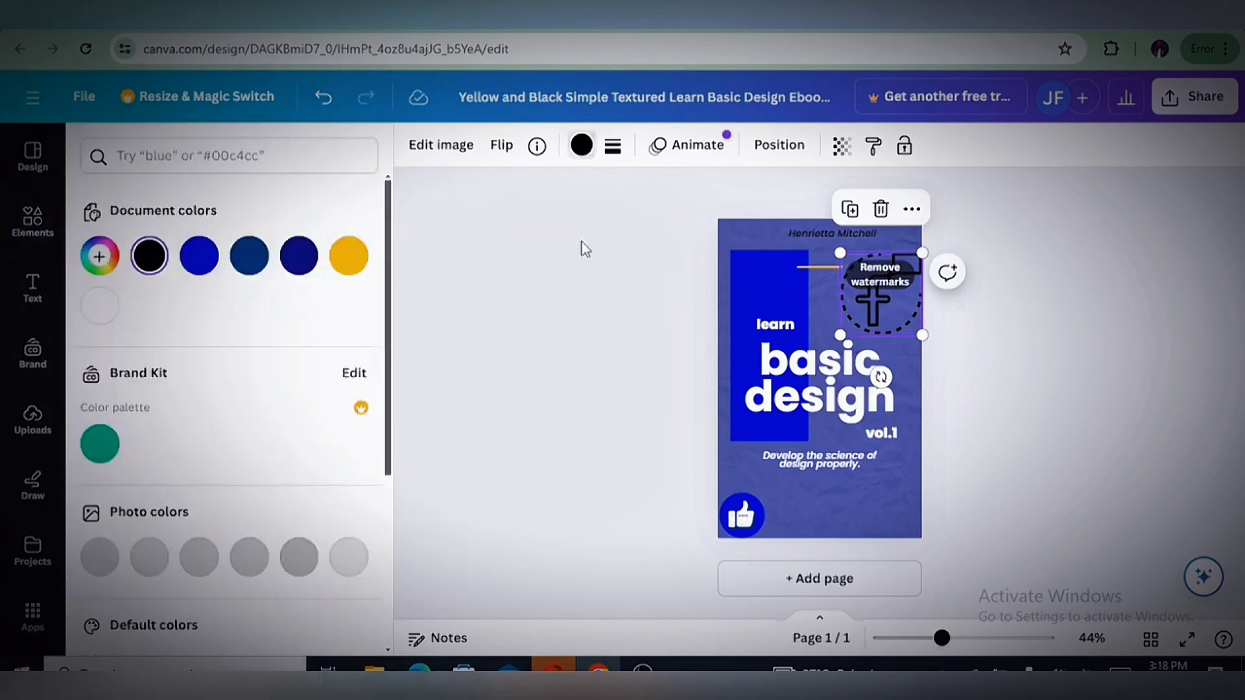
left_click(99, 305)
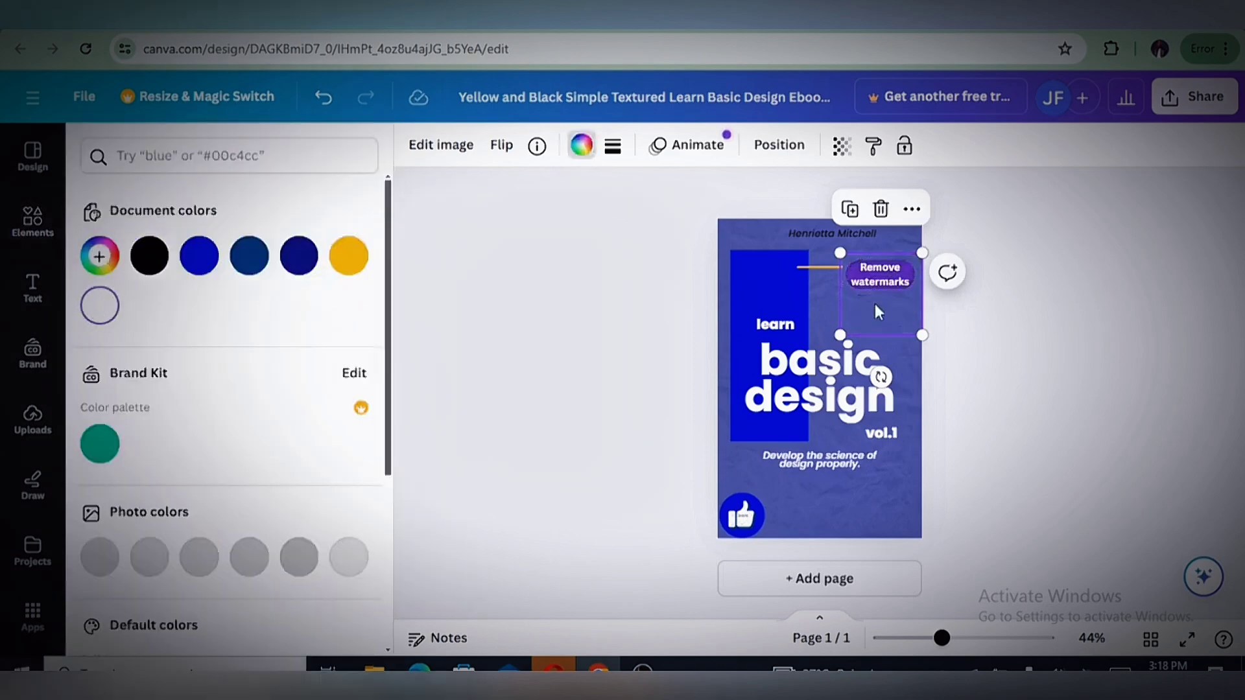
left_click_drag(919, 336, 767, 290)
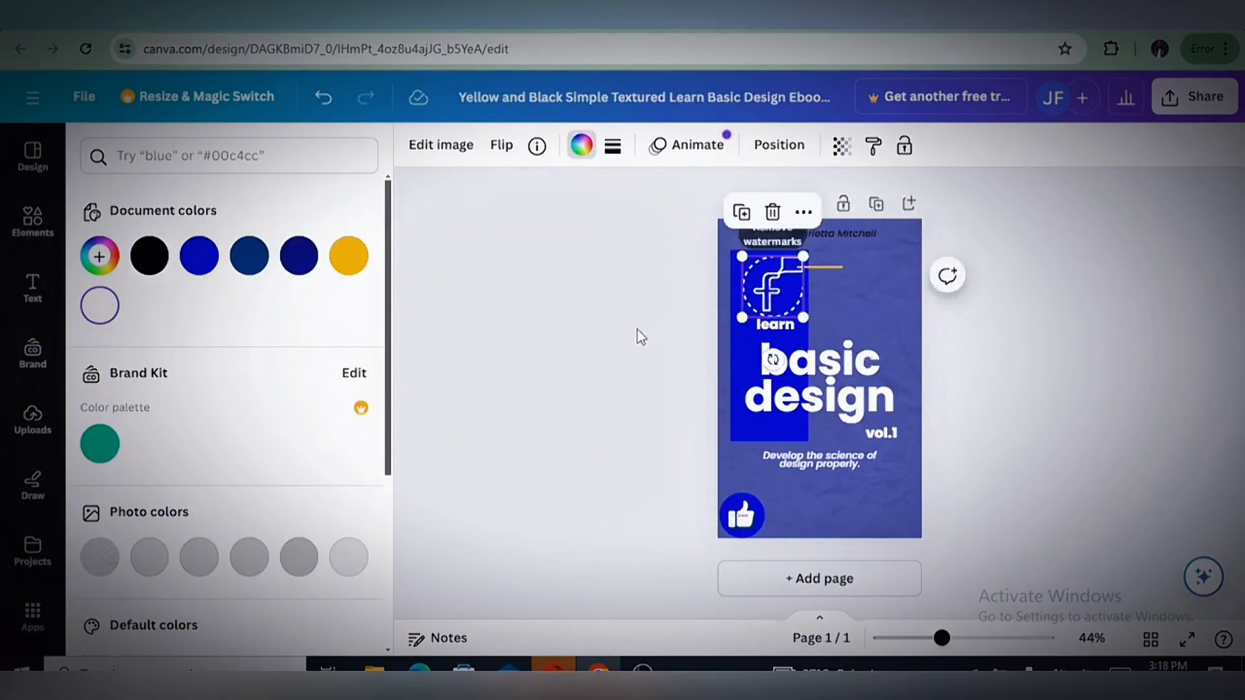
key("Escape")
left_click(756, 386)
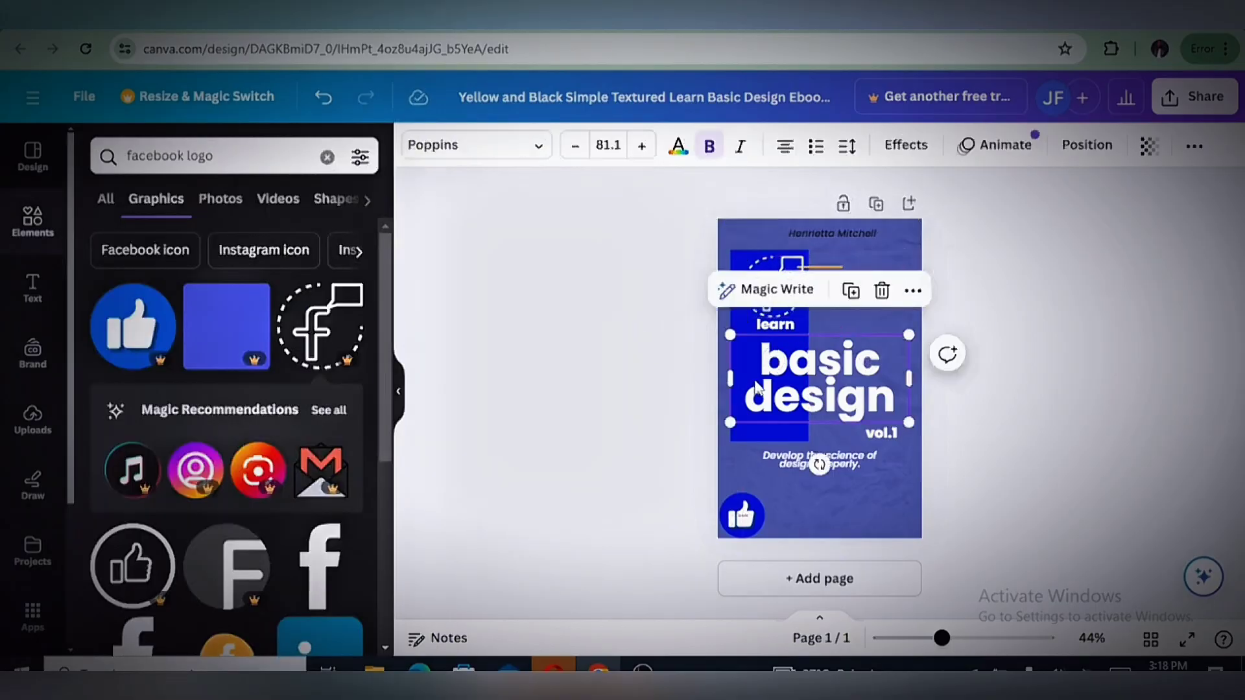
left_click(912, 242)
left_click(999, 403)
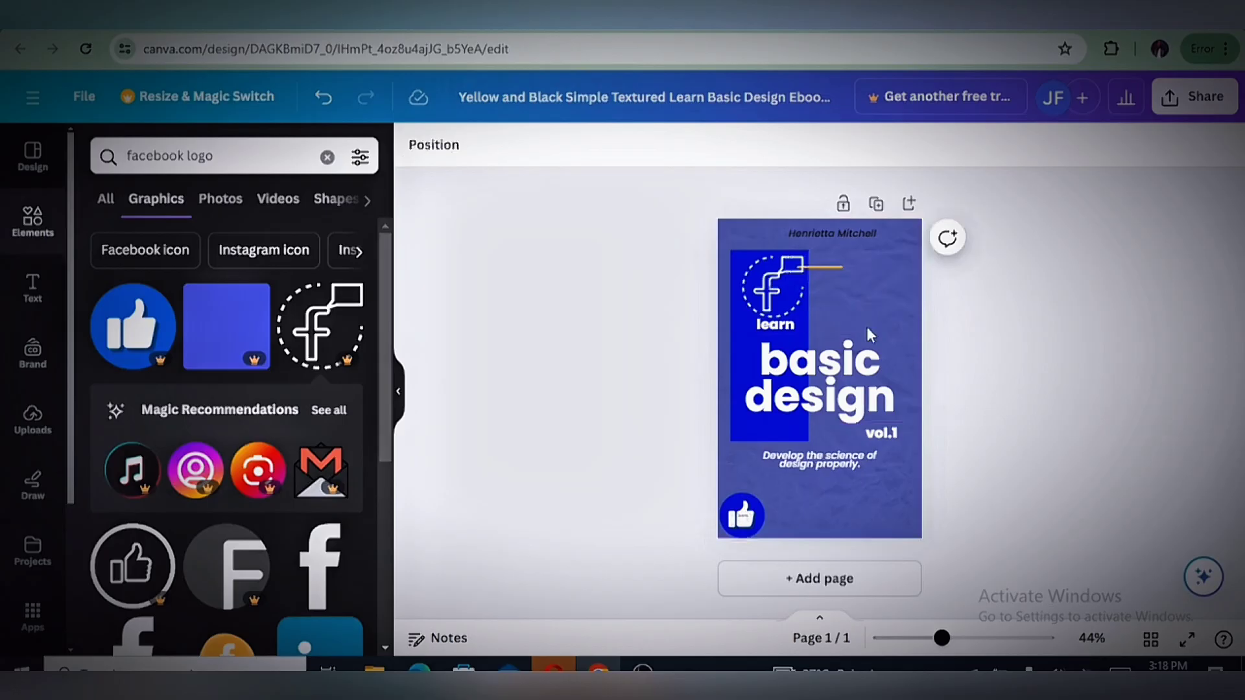
Try aligning the "f" graphic to the page's left and center, and return it to its place above "learn"
left_click(791, 290)
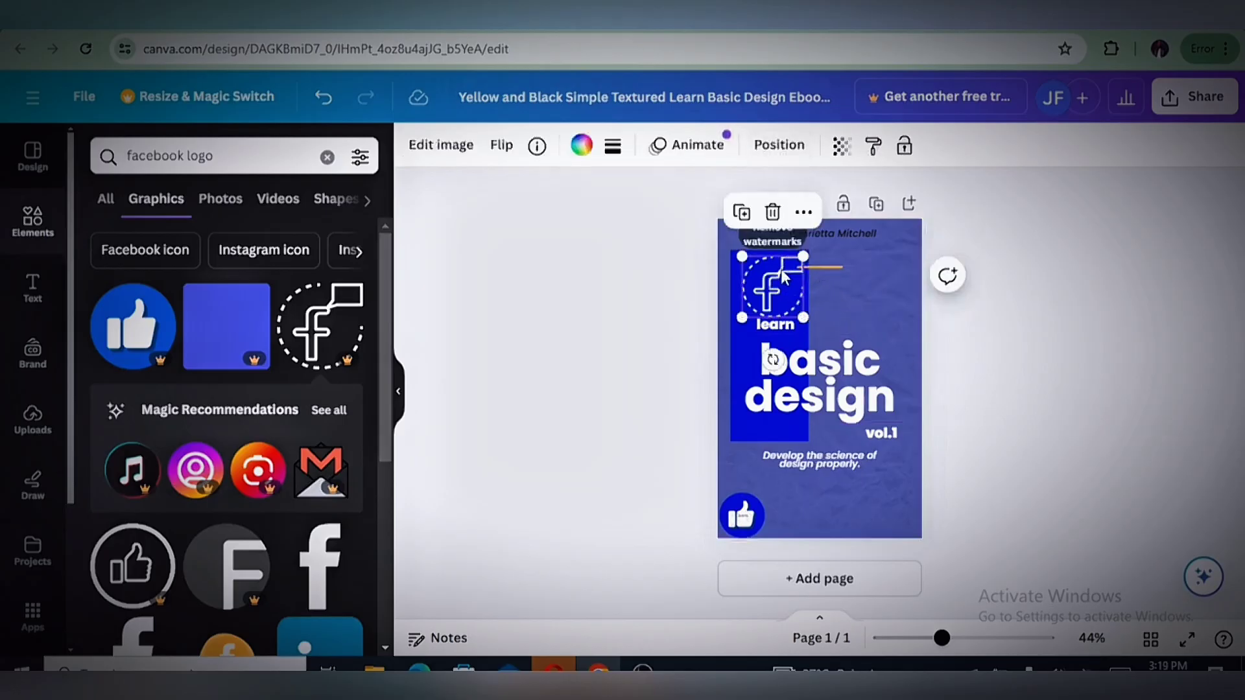
left_click(785, 145)
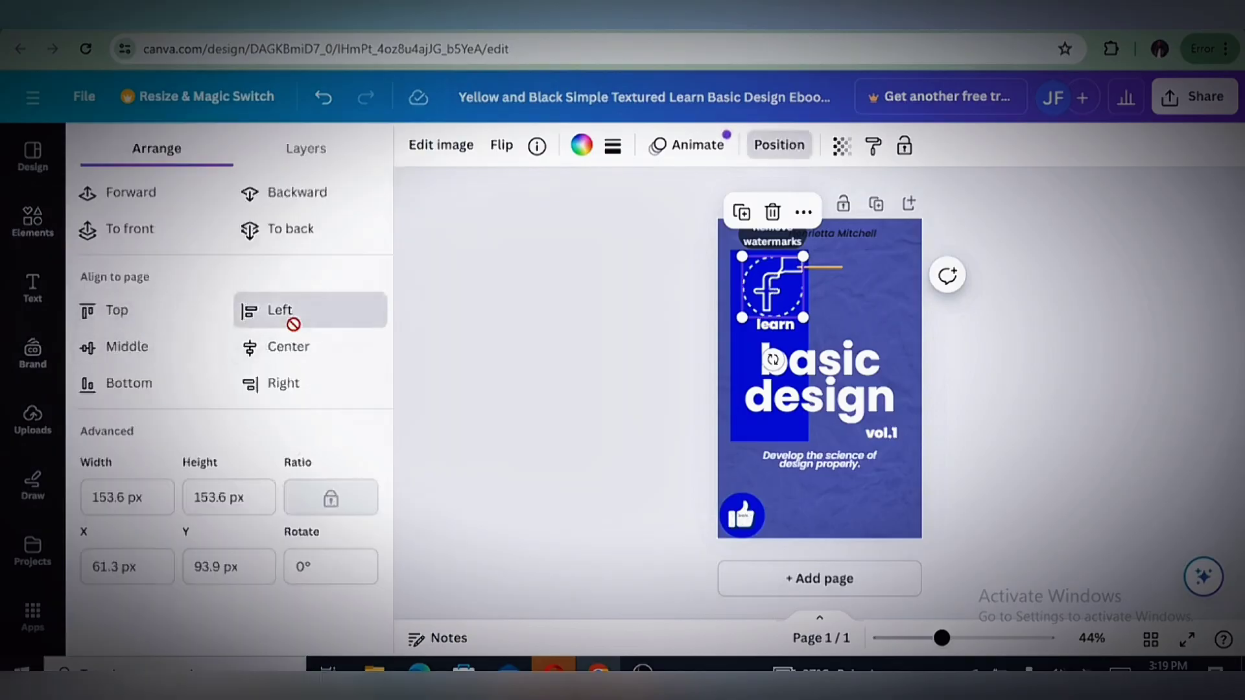
left_click(293, 324)
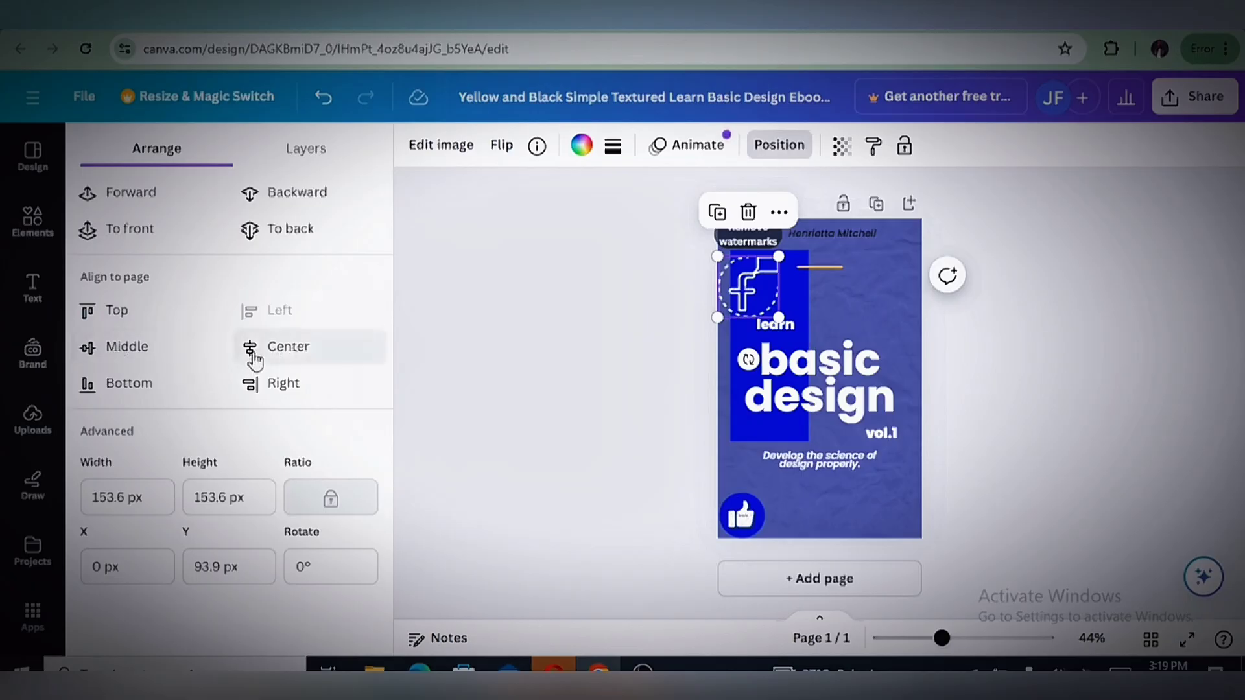
left_click(280, 346)
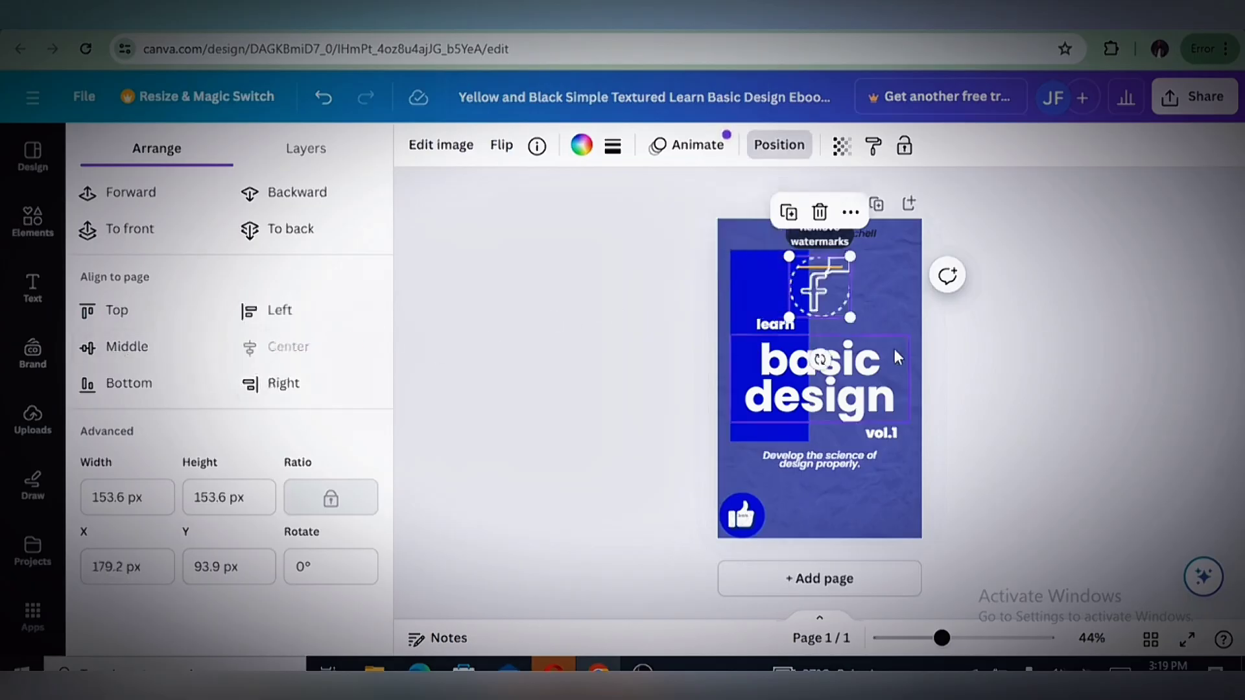
left_click_drag(839, 301, 776, 293)
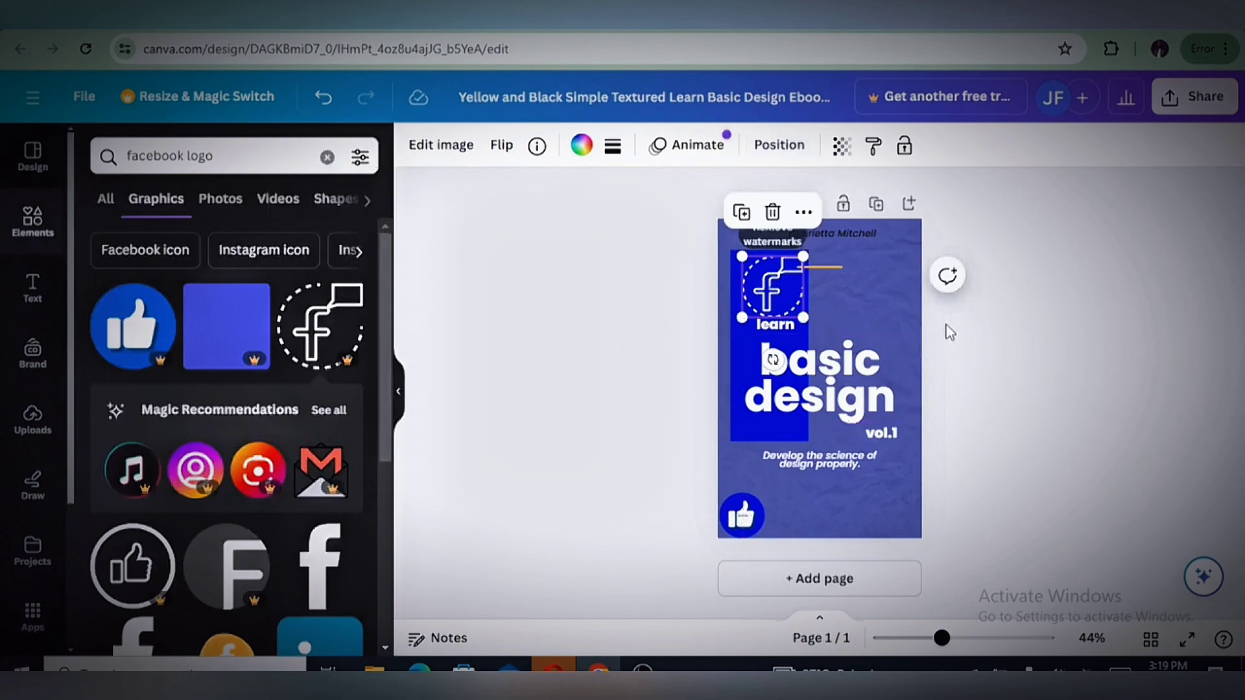
left_click(942, 413)
Center the author name horizontally at the cover's top and delete the "Develop the science of design properly." subtitle
left_click(807, 236)
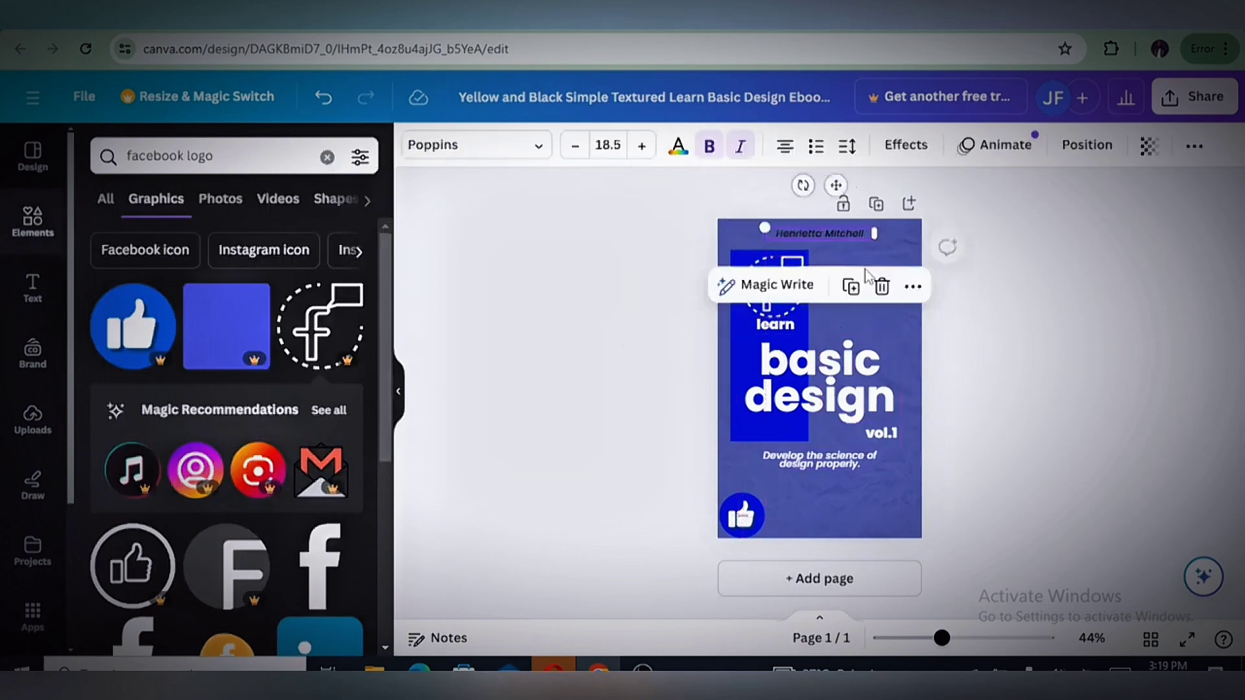
left_click(1003, 389)
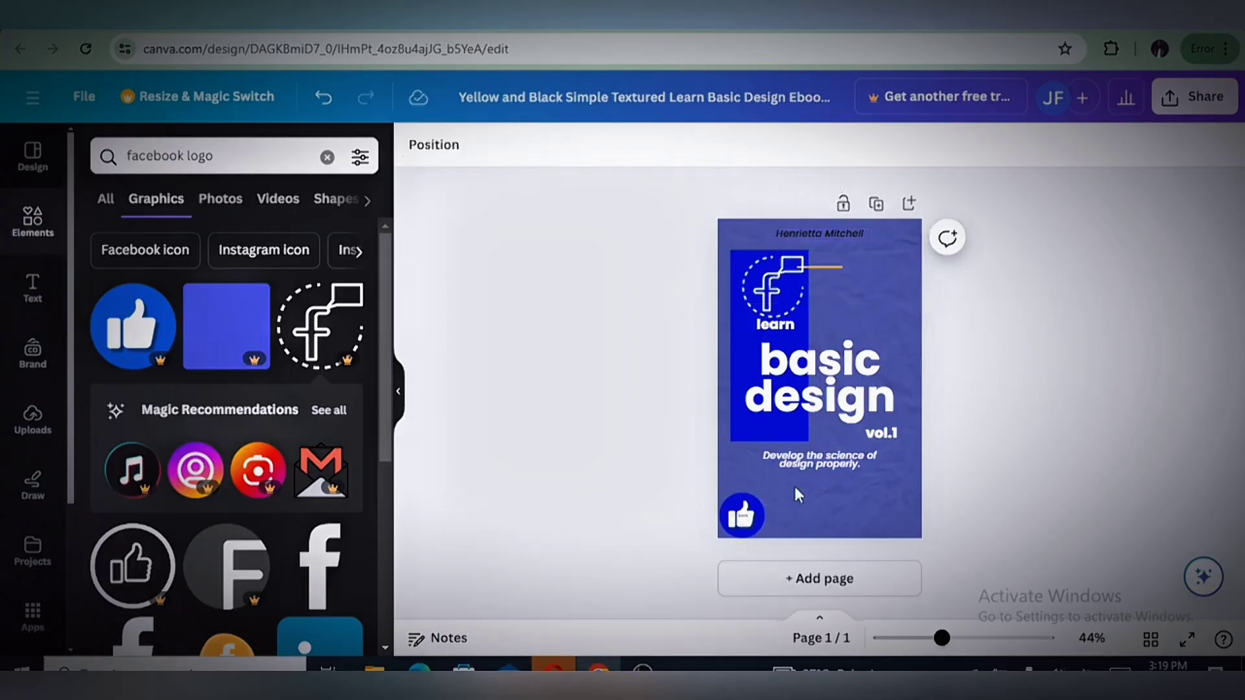
left_click(831, 463)
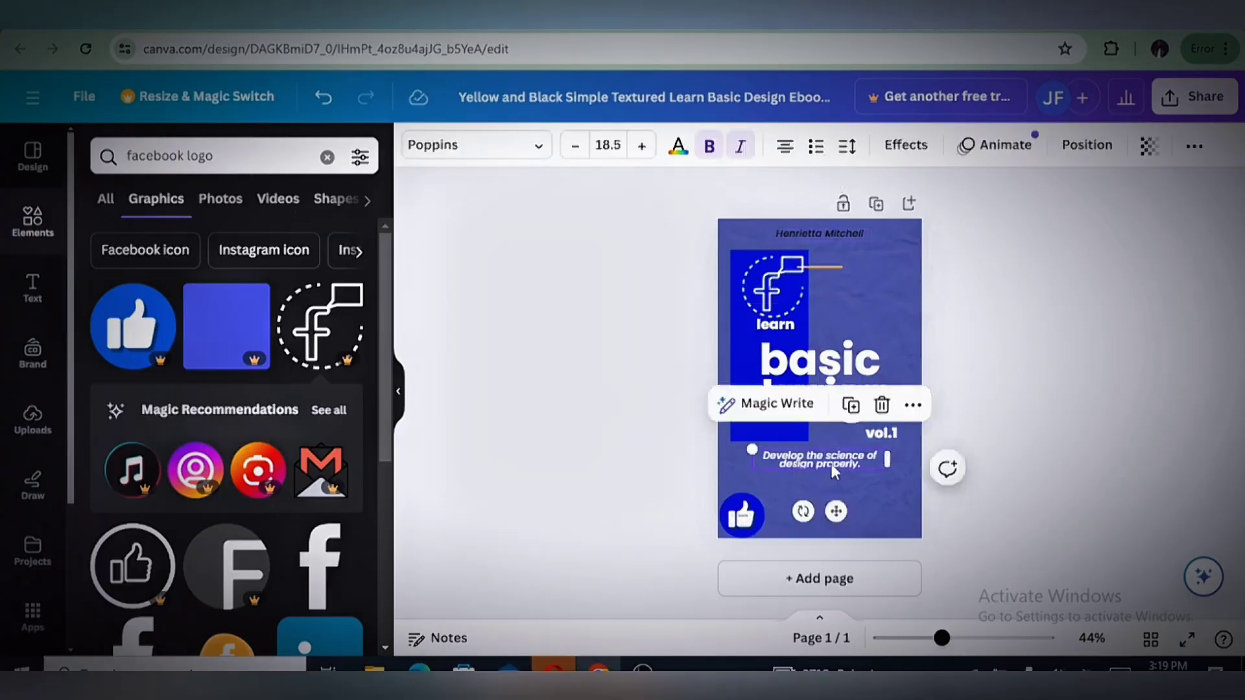
left_click(882, 406)
Try deleting the "vol.1" text, restore it, and move it below the title near the cover's horizontal center
left_click(893, 439)
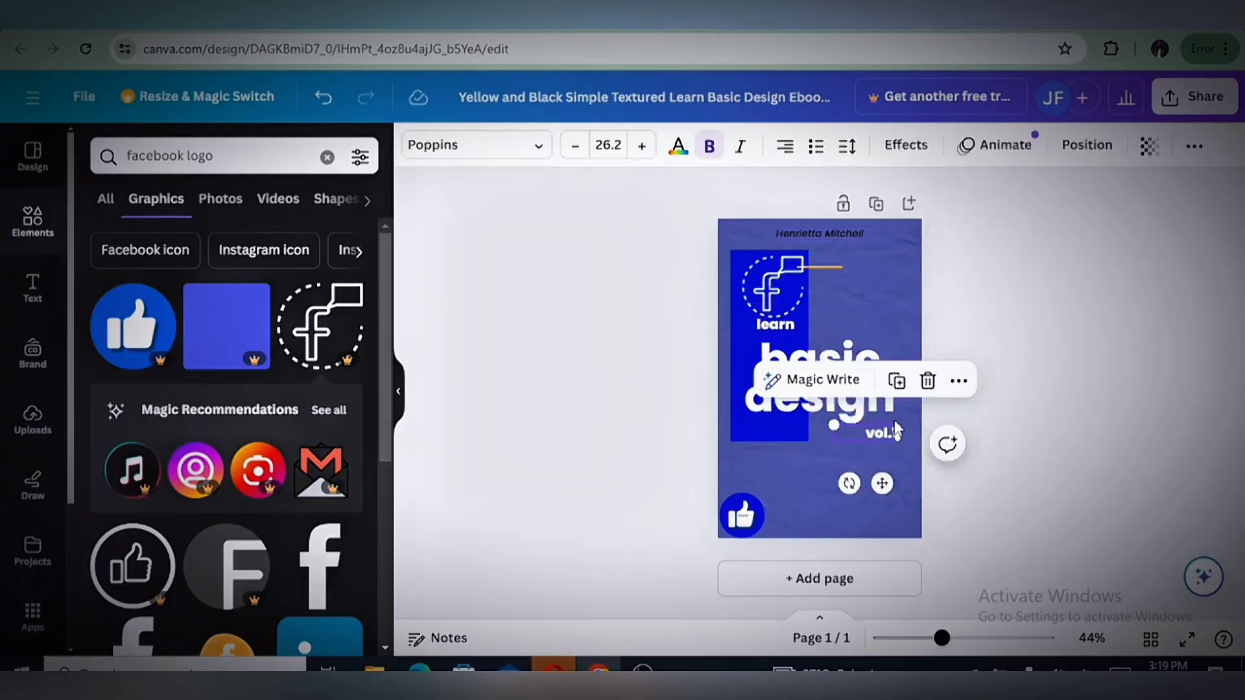
left_click(928, 382)
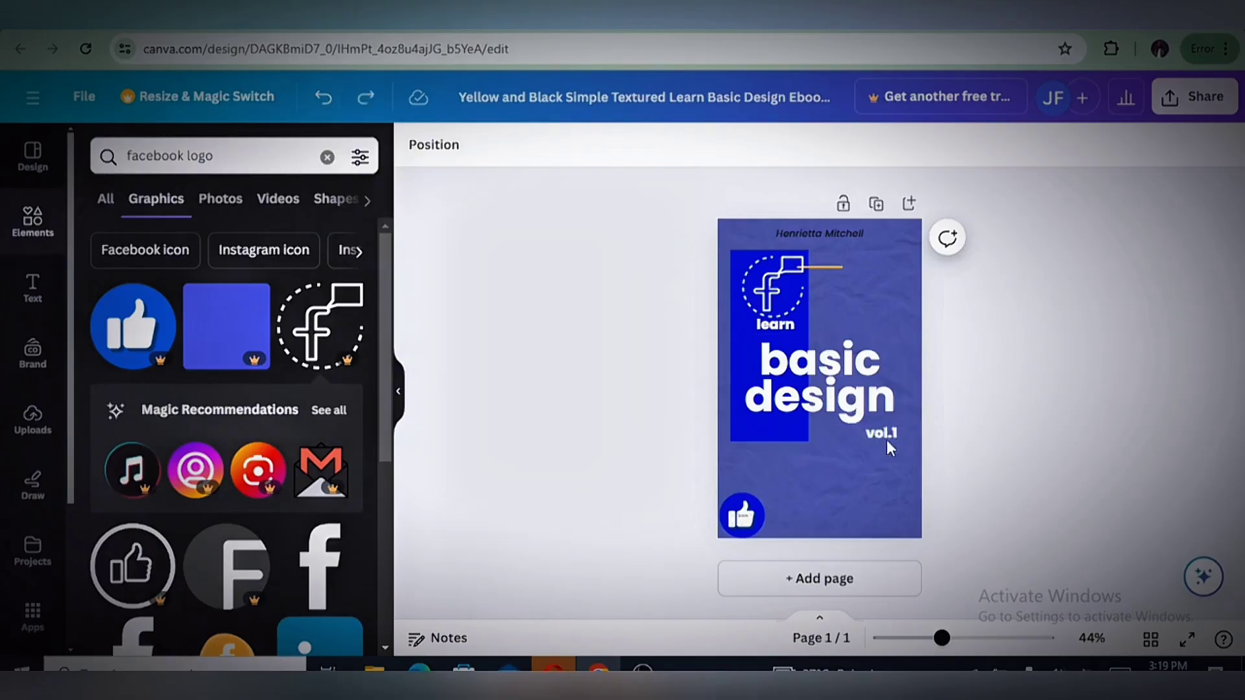
left_click(883, 438)
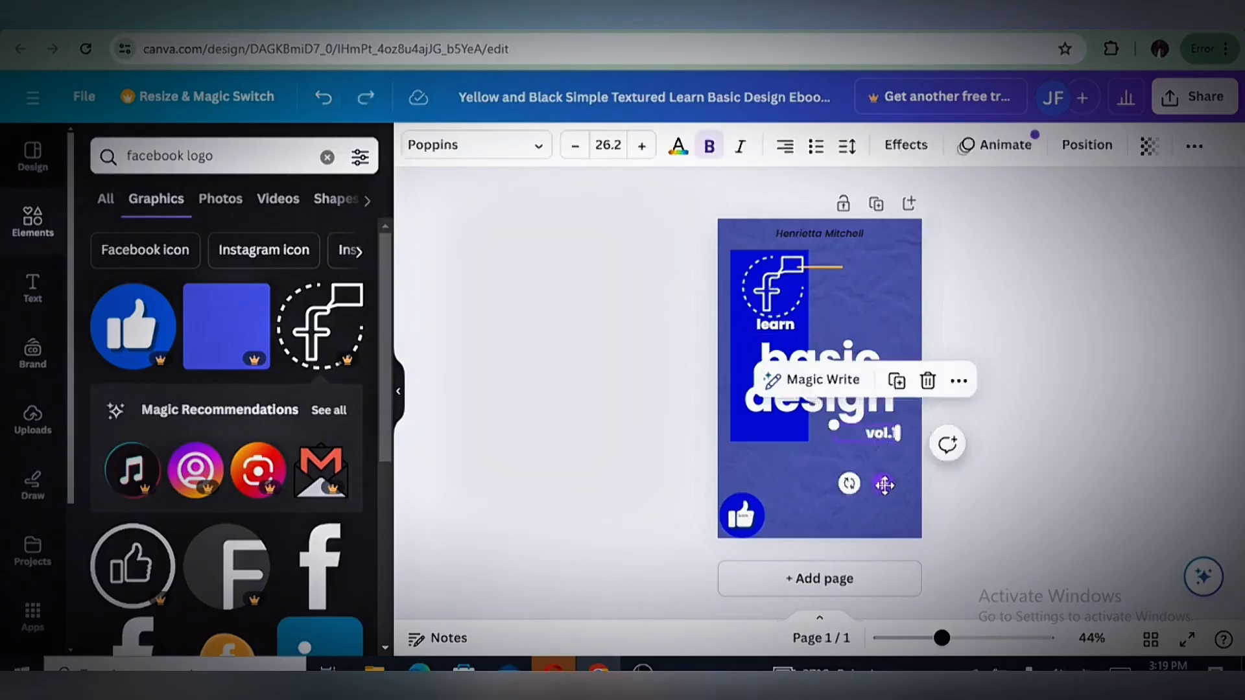
left_click_drag(885, 485, 821, 515)
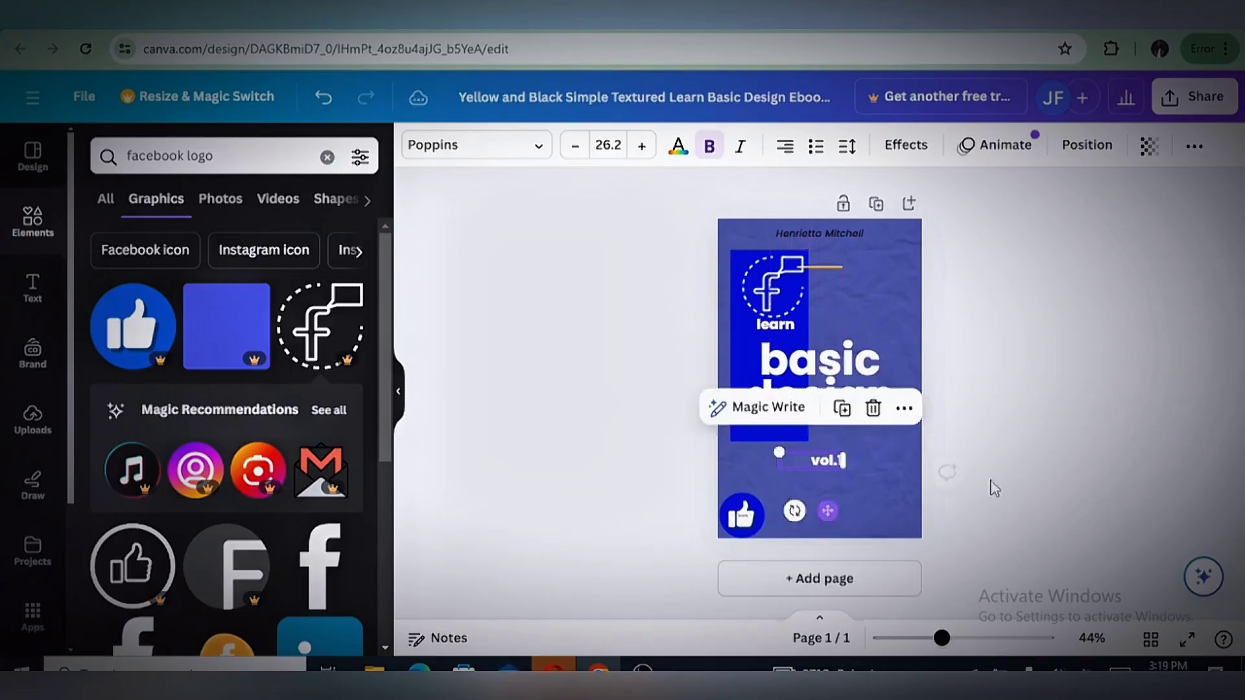
left_click(667, 364)
Replace the "basic design" title with "Facebook" and scale it to font size 57.9 so it fits on one line
left_click(803, 390)
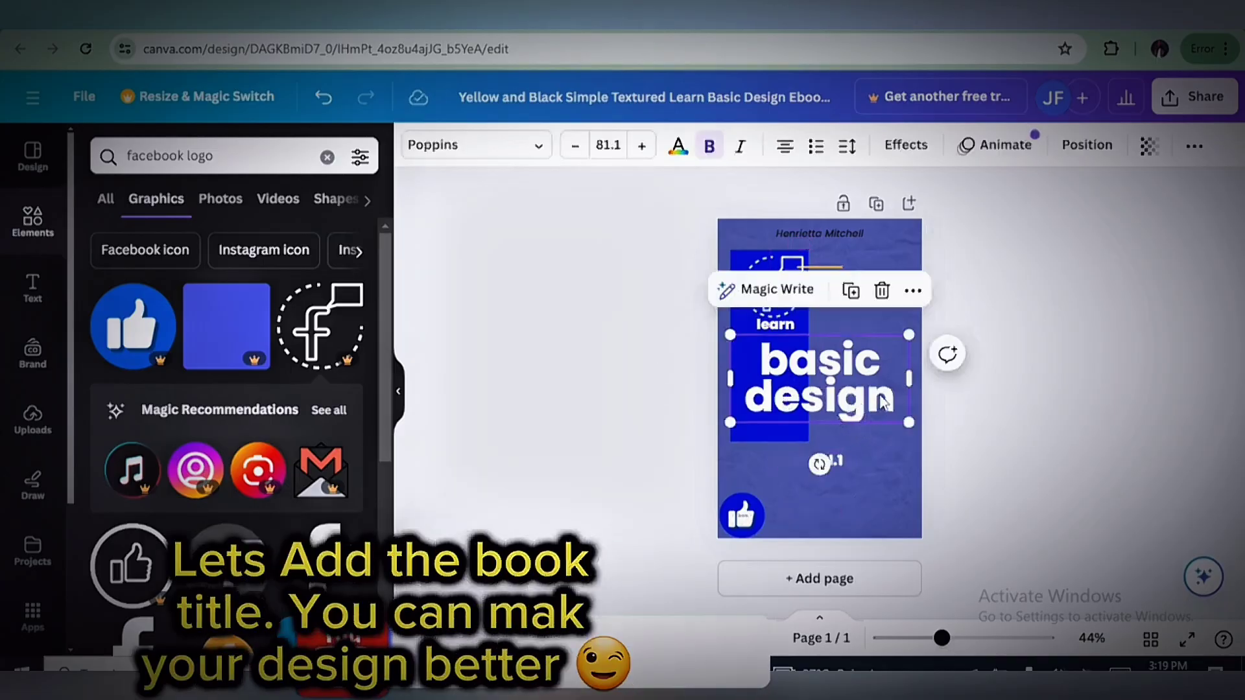
left_click_drag(872, 402, 880, 402)
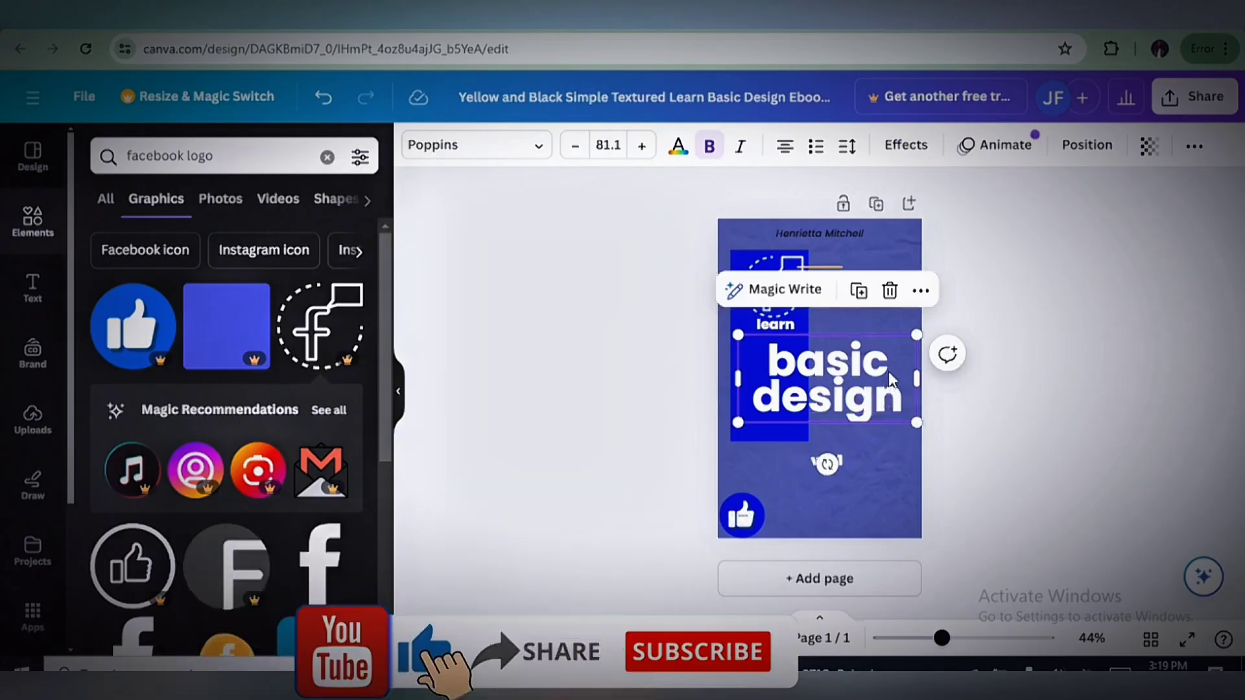
double_click(889, 381)
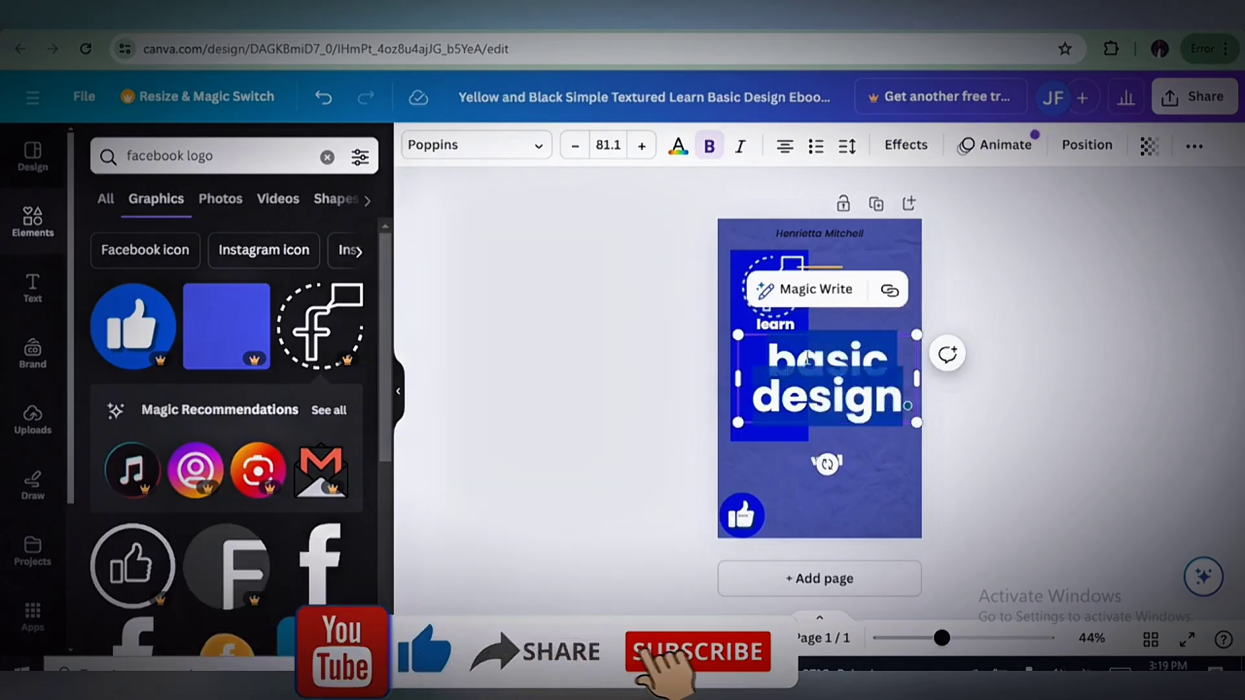
type("m")
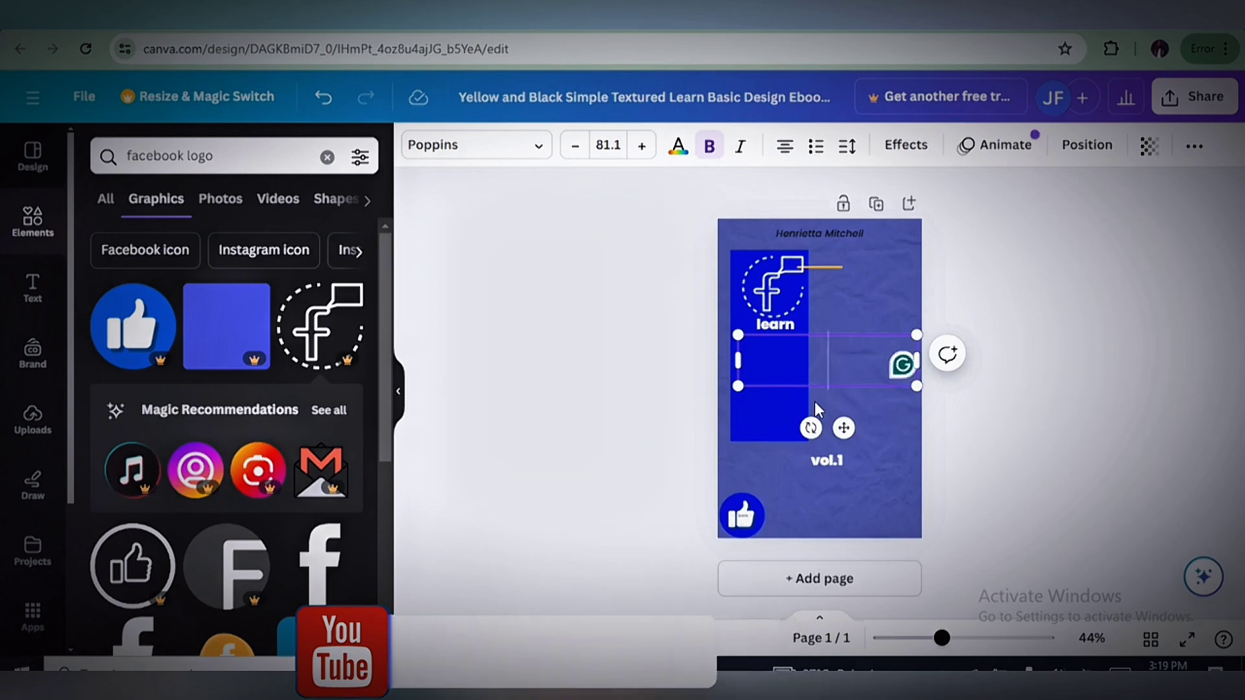
key("BackSpace")
type("F")
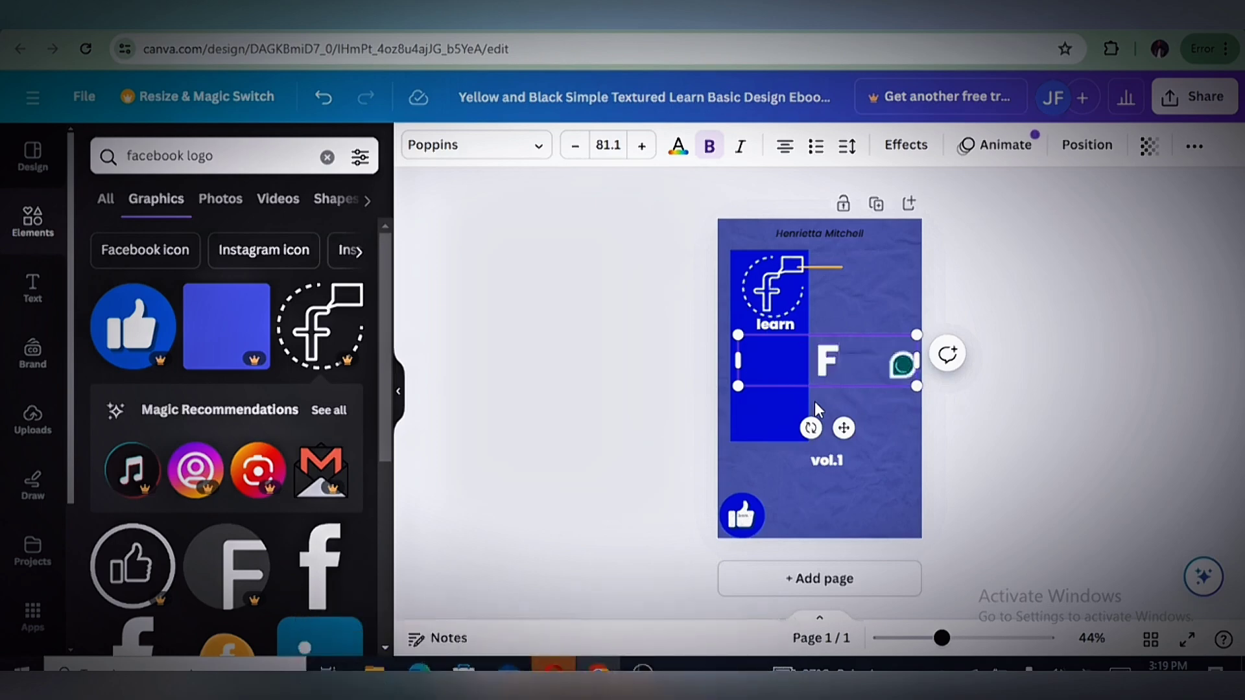
type("acebook")
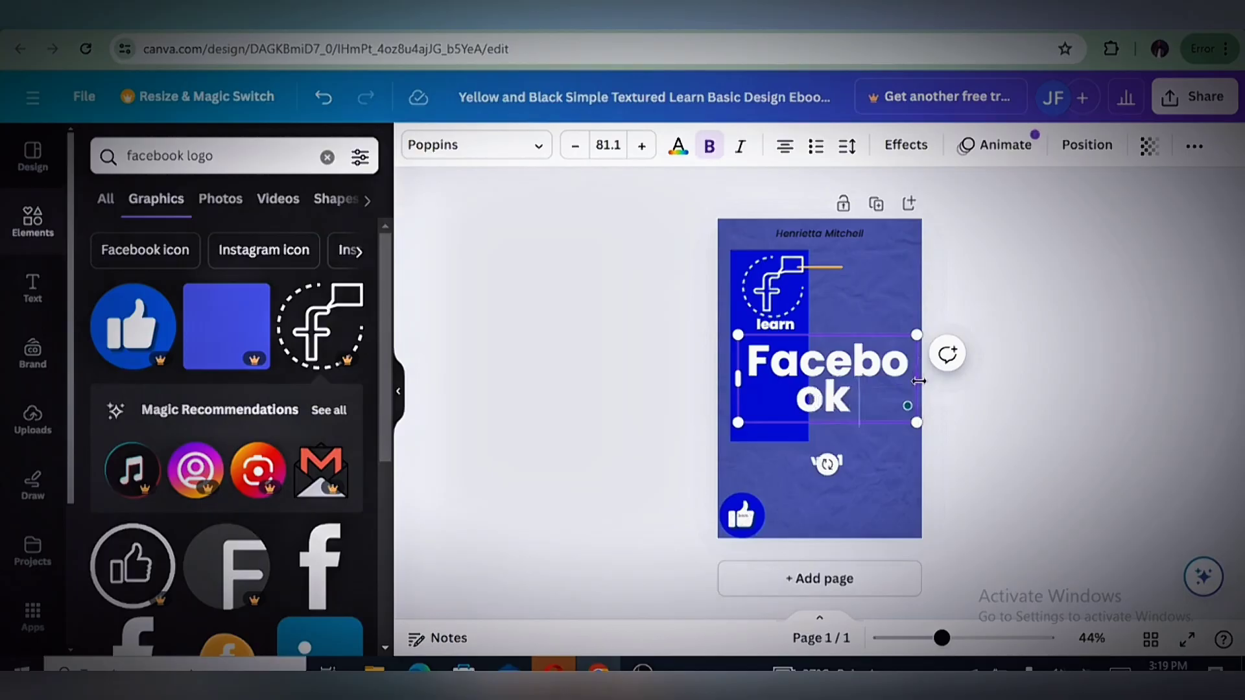
left_click_drag(933, 380, 906, 357)
left_click(1032, 405)
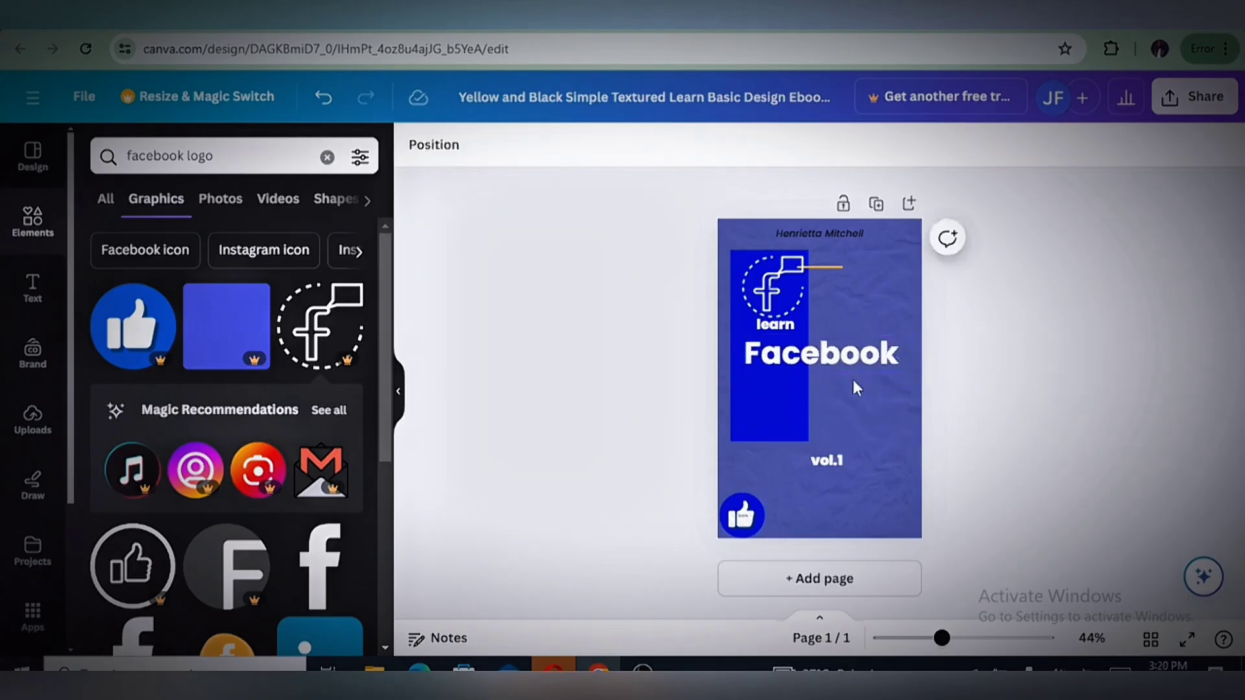
Duplicate the "Facebook" title and place the copy directly below the original
left_click(853, 359)
left_click(856, 291)
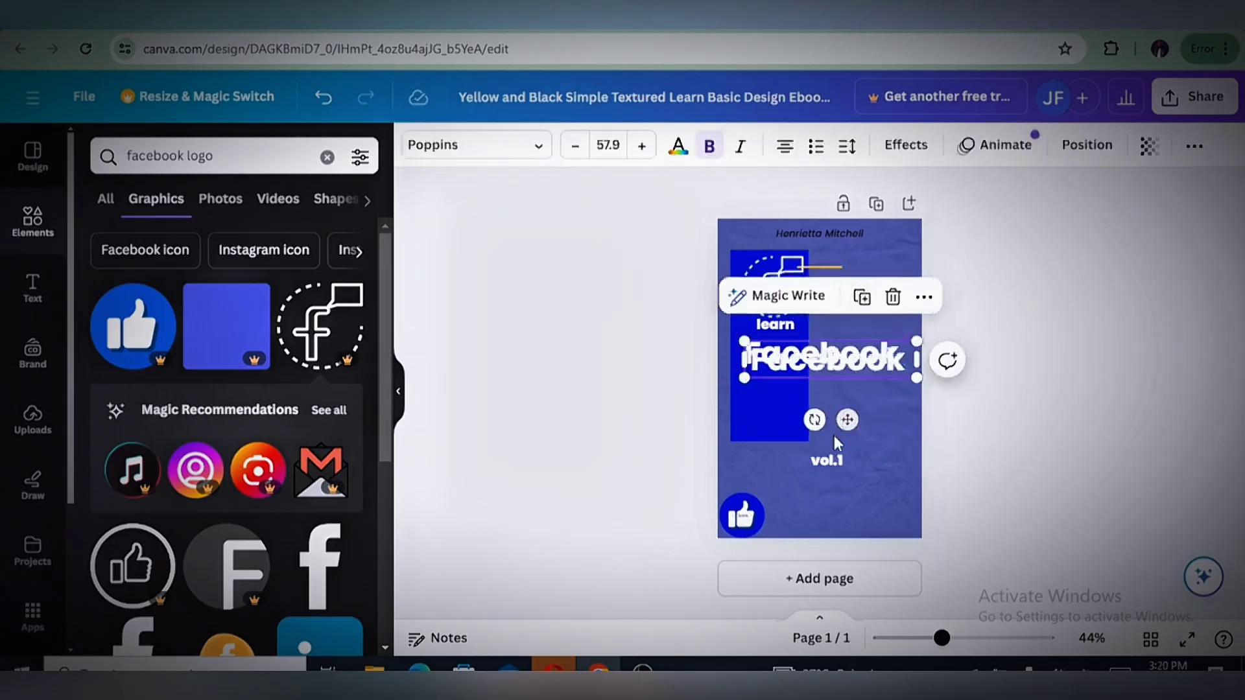
left_click_drag(845, 422, 844, 445)
Change the text of the lower "Facebook" copy to "MoNETIZATION"
double_click(849, 392)
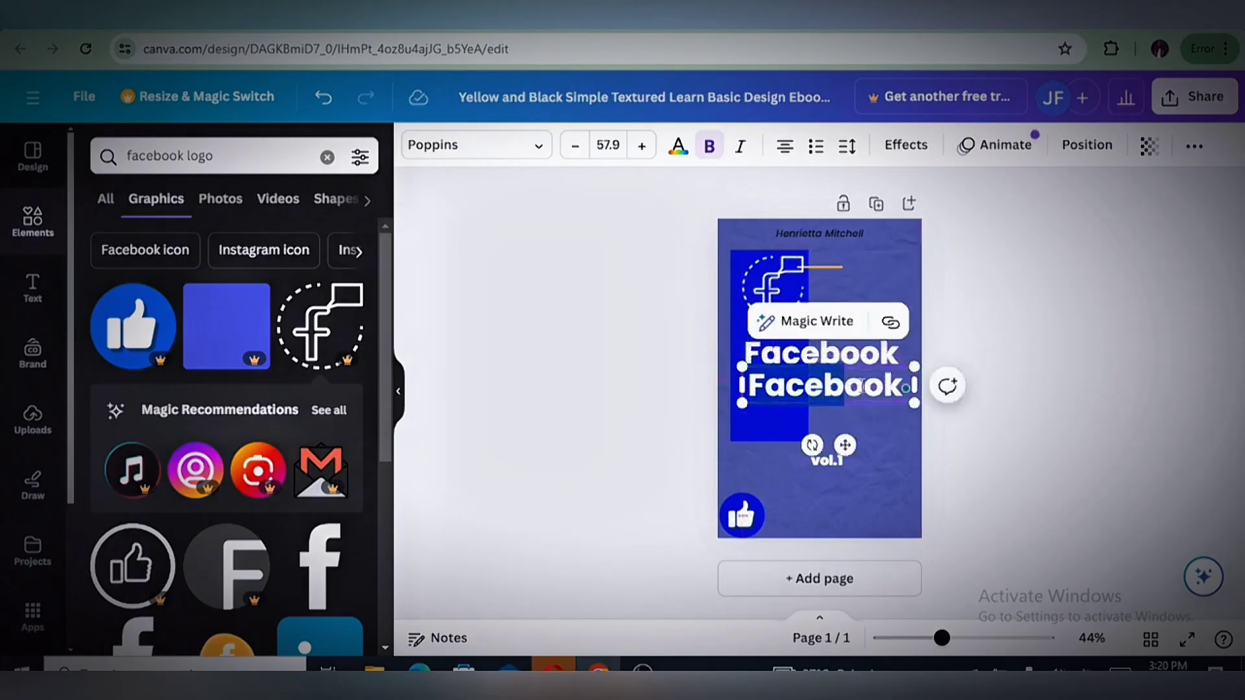
type("m")
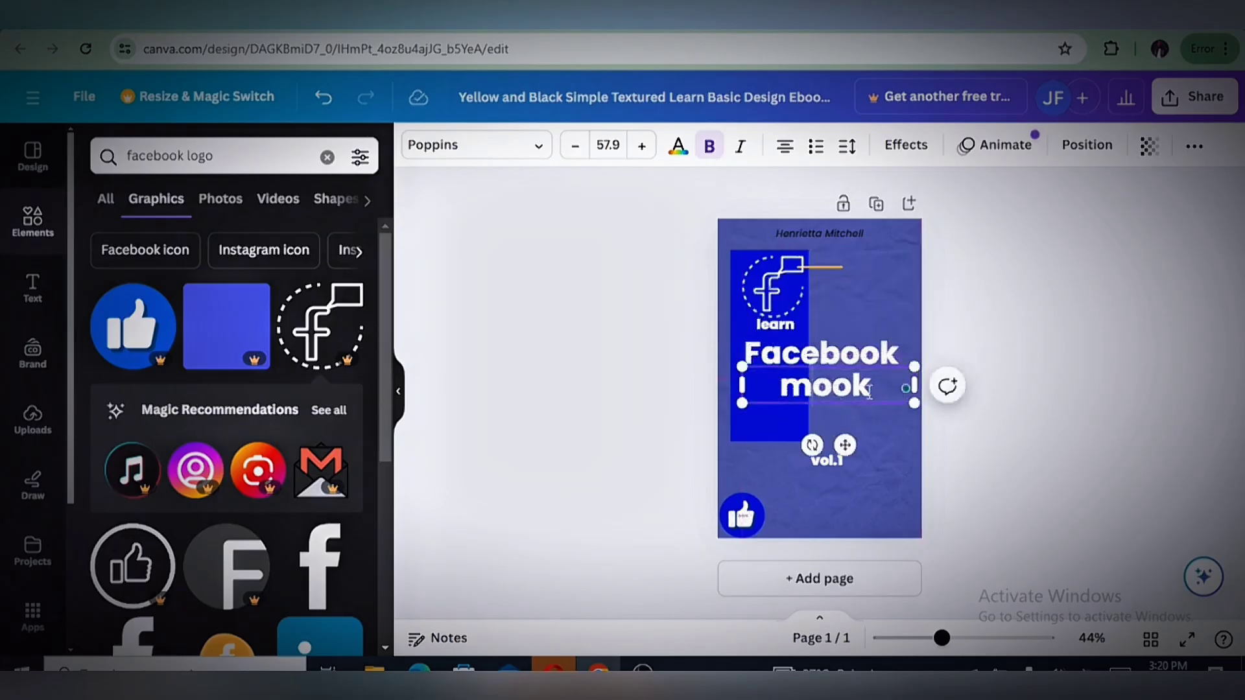
type("N")
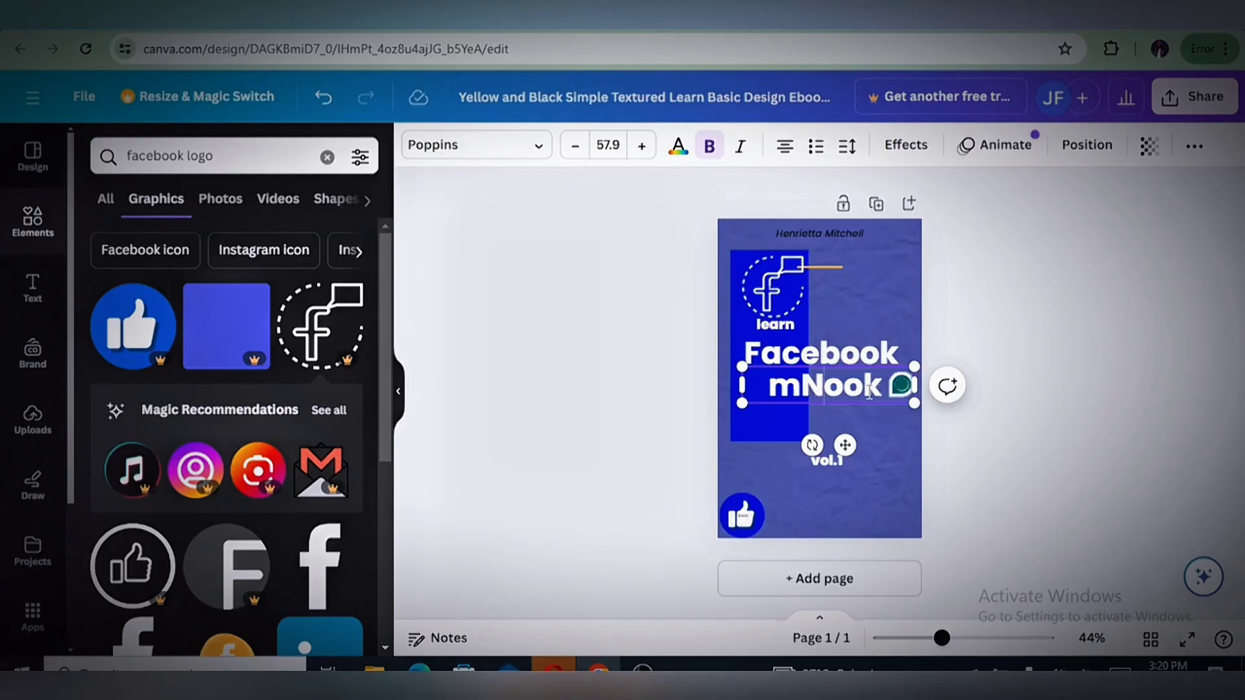
key("BackSpace")
type("M")
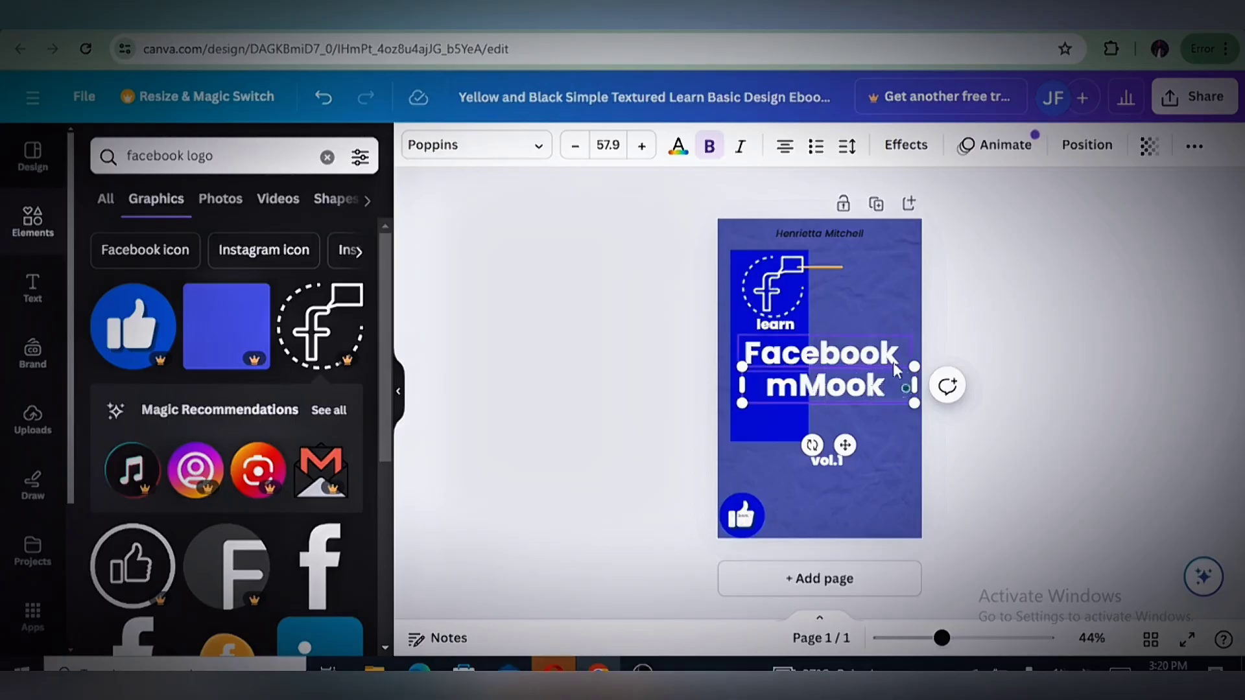
key("BackSpace")
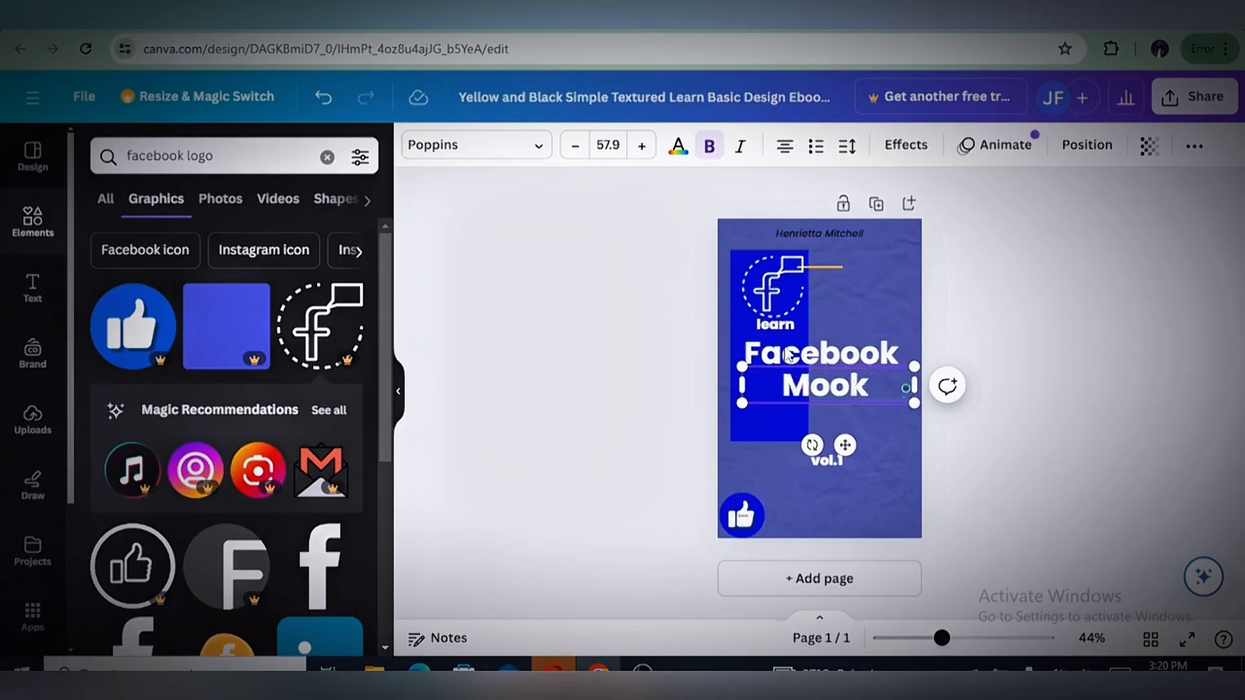
left_click(868, 389)
key("BackSpace")
key("BackSpace")
type("N")
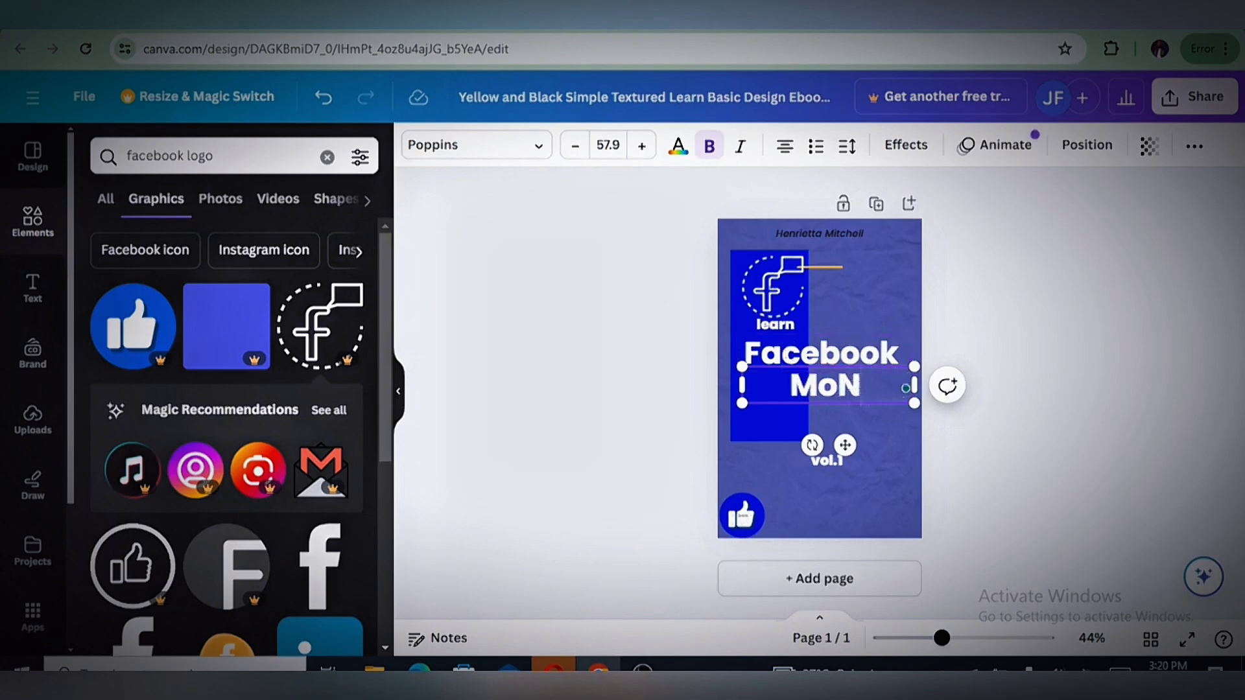
type("ETIZ")
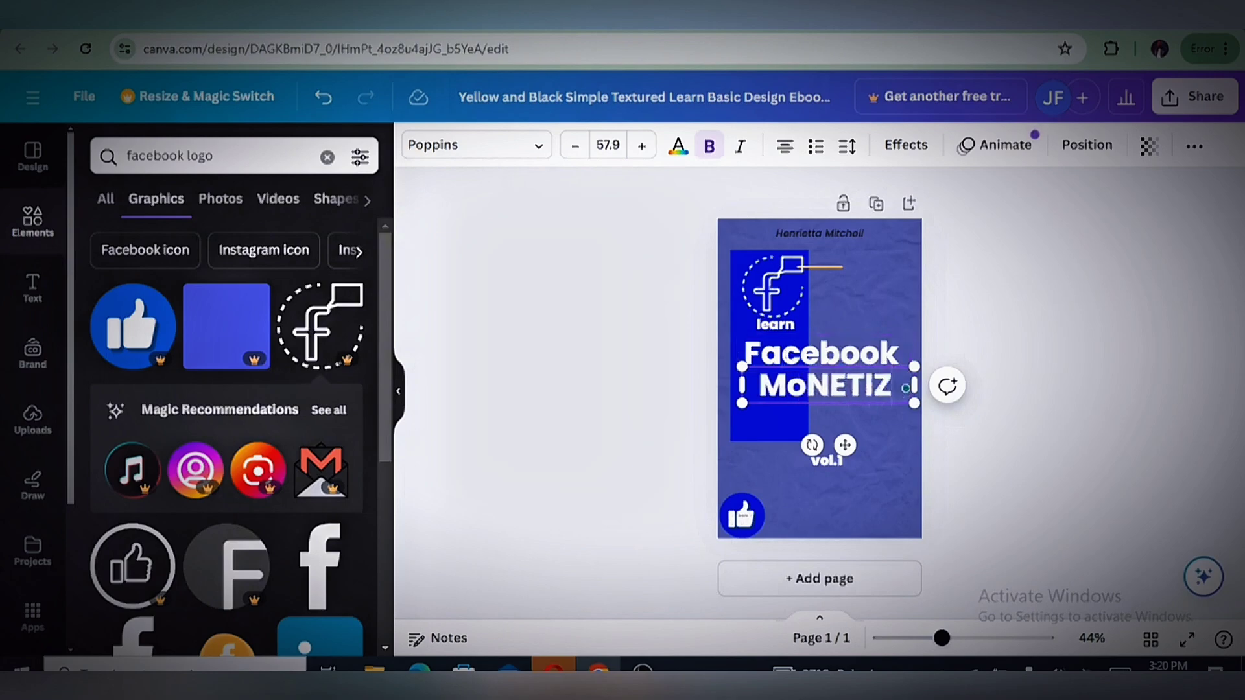
type("A TU")
key("BackSpace")
type("ION")
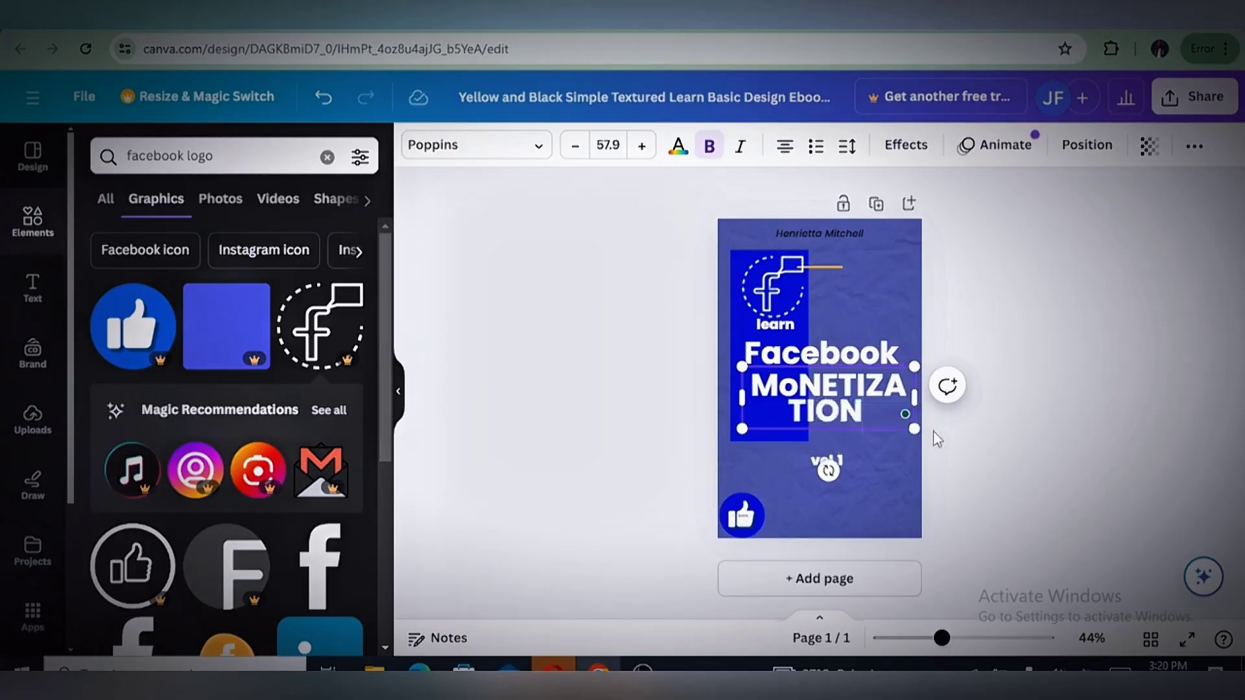
Shrink "MoNETIZATION" to font size 33.9 on a single line and move it lower, leaving a gap under "Facebook"
double_click(914, 397)
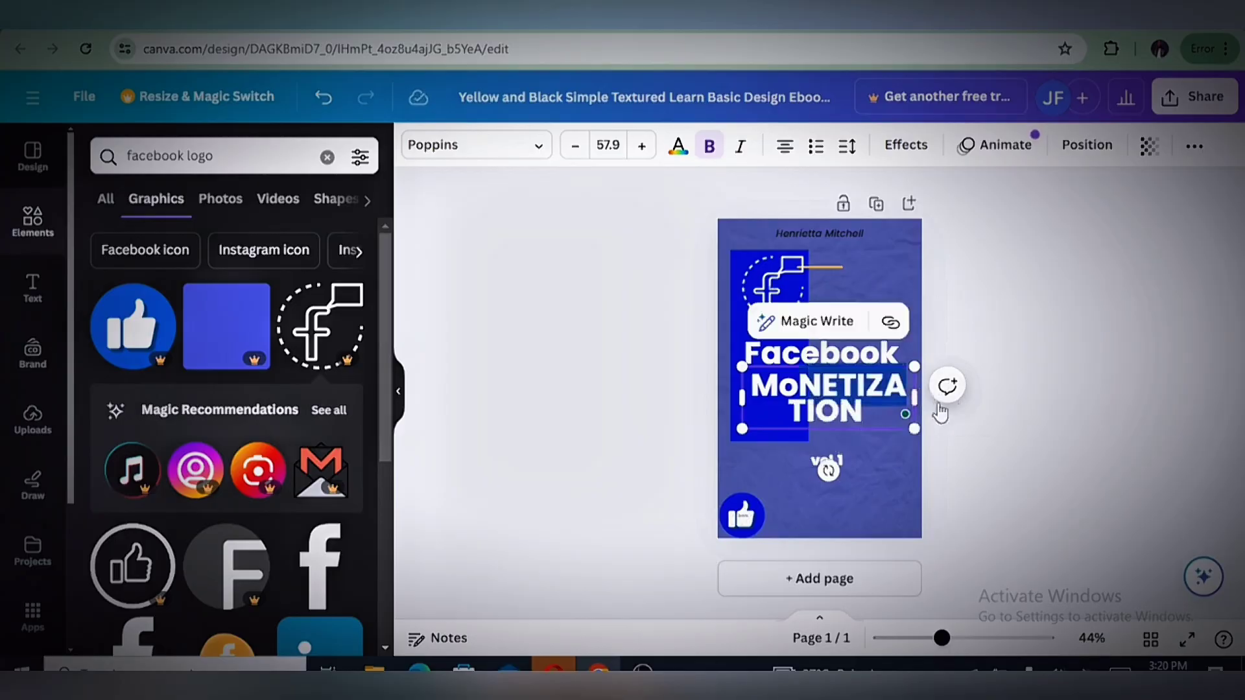
left_click_drag(915, 397, 990, 387)
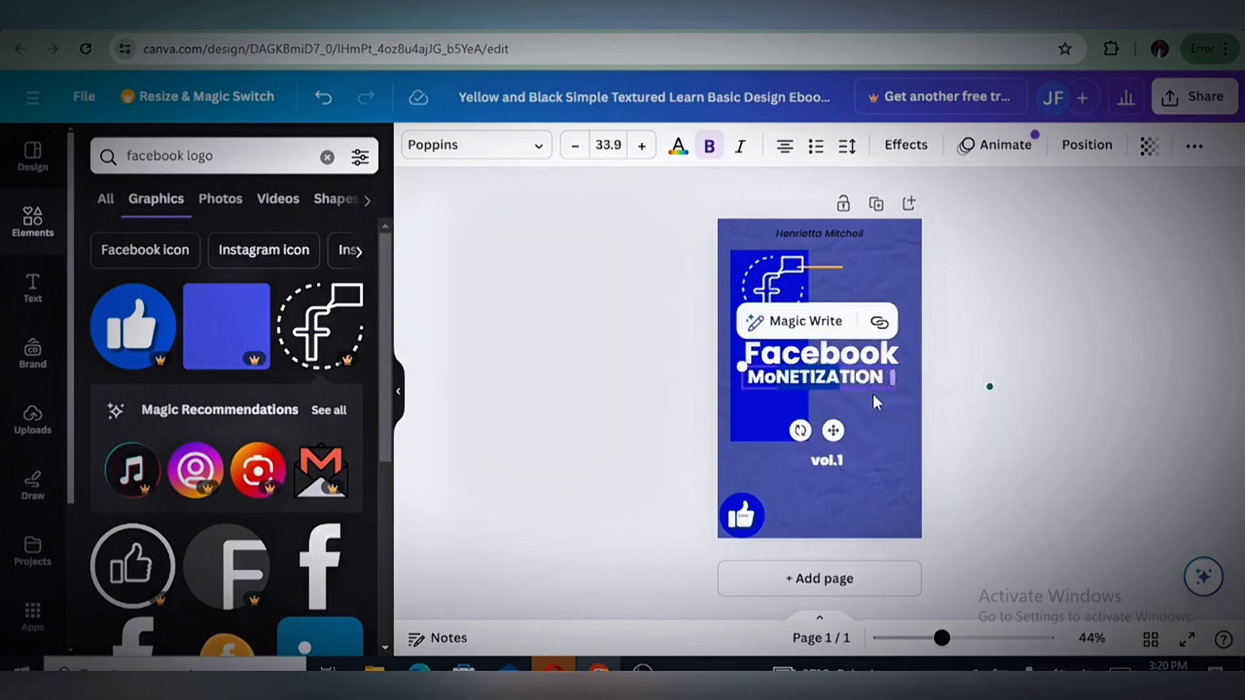
left_click(836, 446)
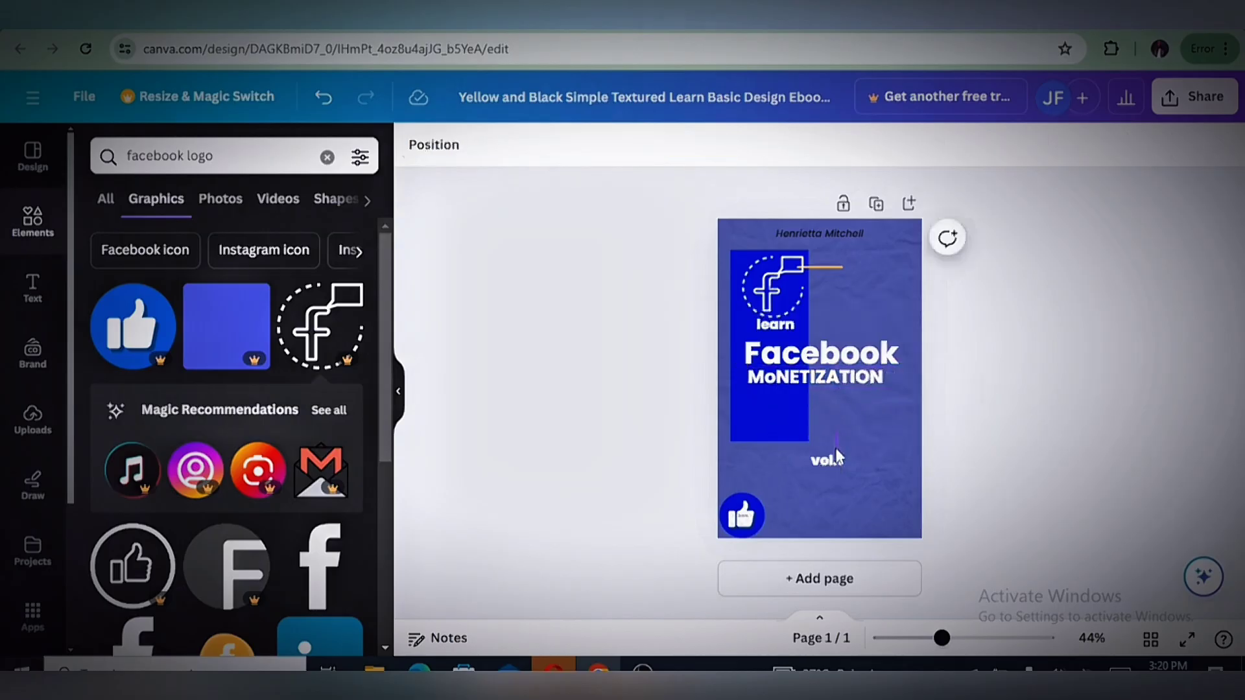
left_click(848, 376)
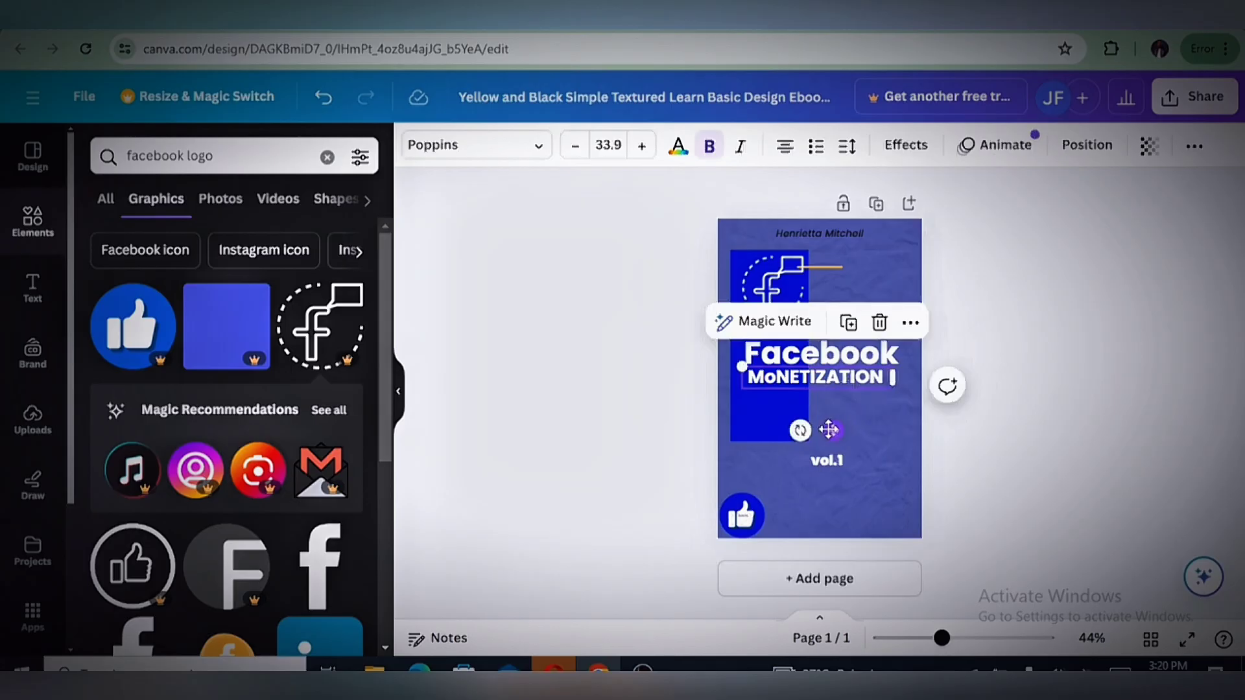
left_click_drag(834, 430, 840, 457)
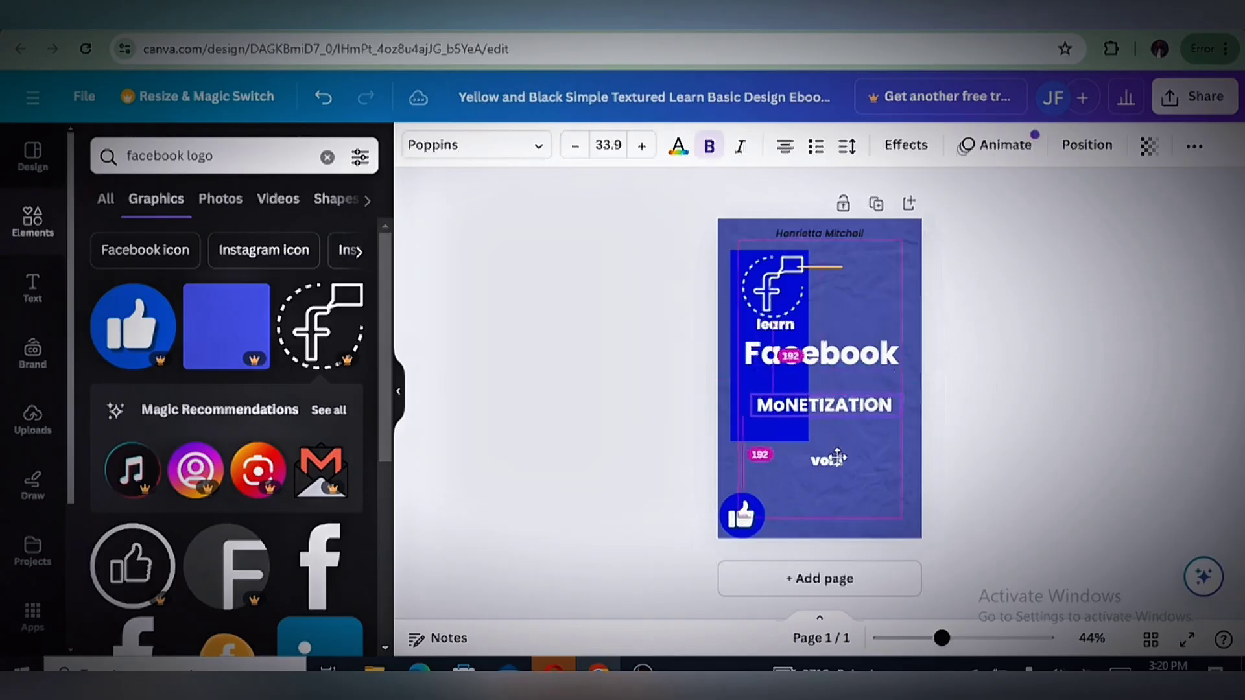
left_click(960, 371)
Enlarge the "Facebook" title to font size 65 and move it down close above "MoNETIZATION"
left_click(870, 364)
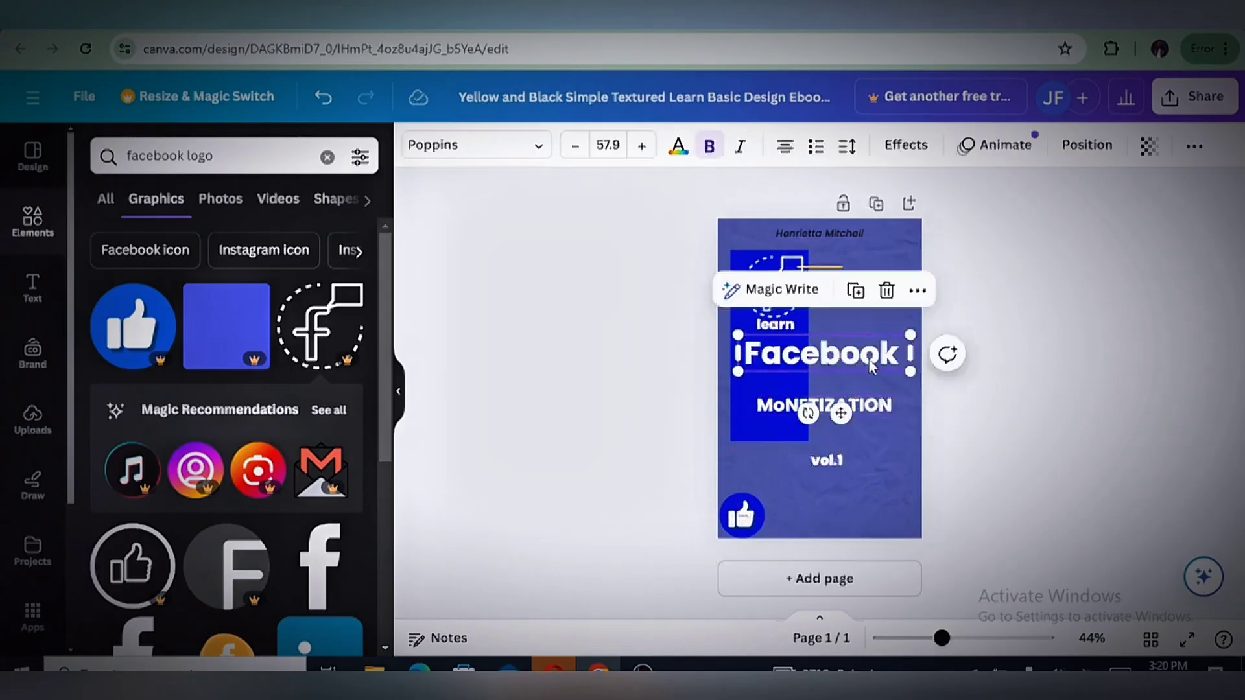
mouse_move(914, 376)
left_mouse_down()
mouse_move(948, 356)
mouse_move(931, 392)
left_mouse_up()
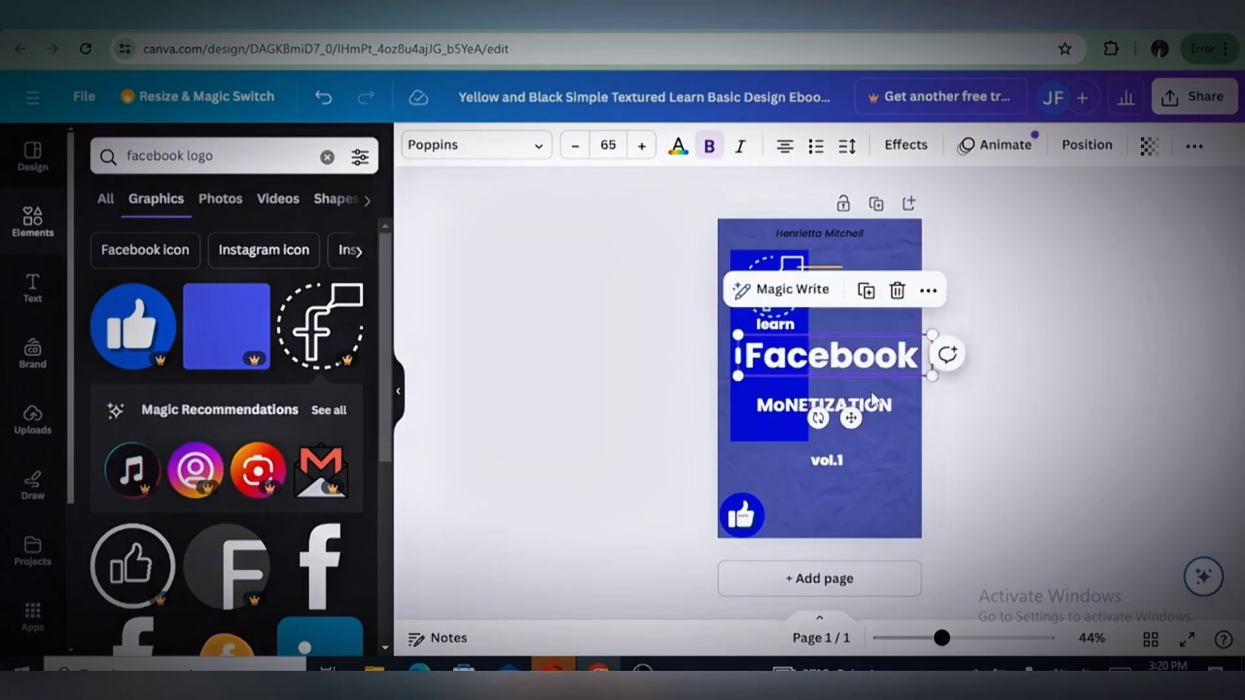
left_click_drag(851, 419, 849, 433)
left_click(981, 441)
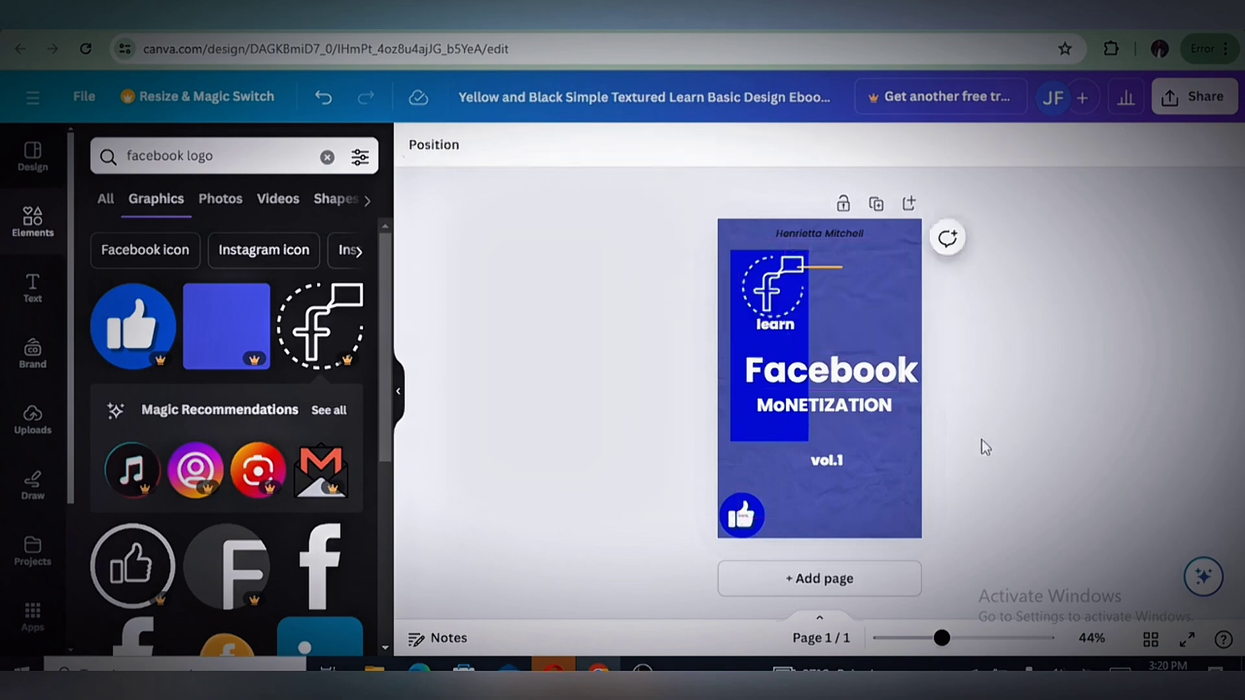
Delete the author name at the cover's top and replace the "vol.1" text with "FULL COURSE" on one line
left_click(839, 234)
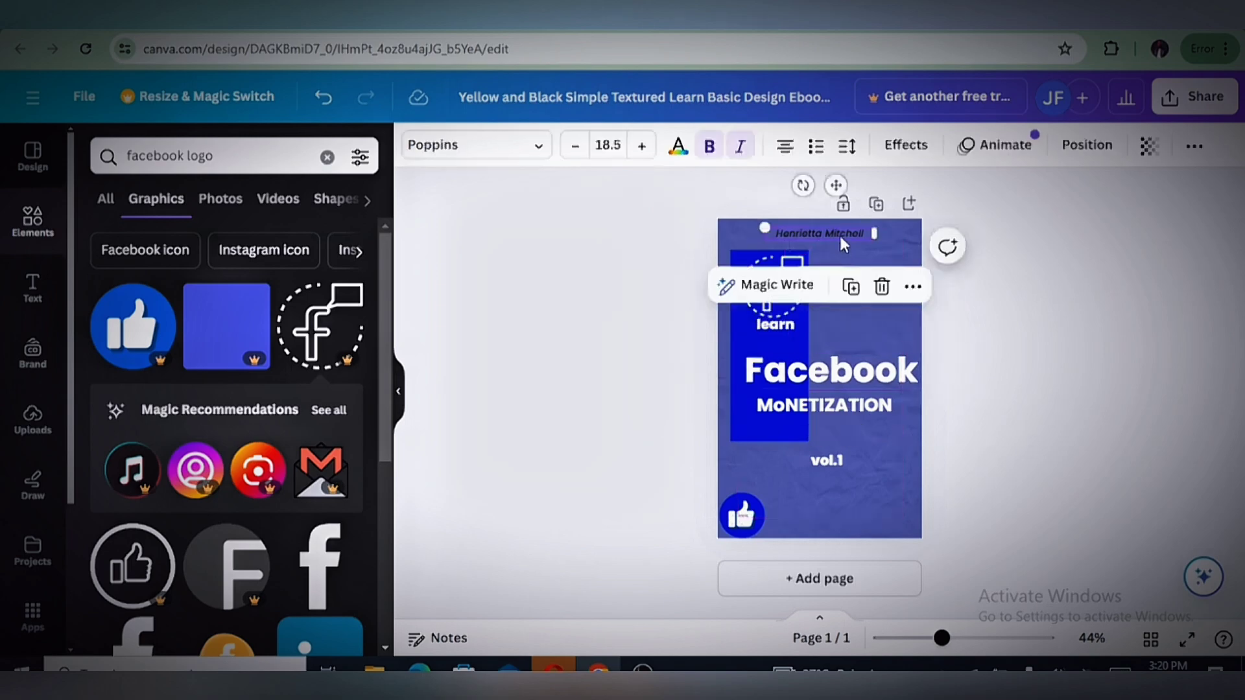
left_click(880, 284)
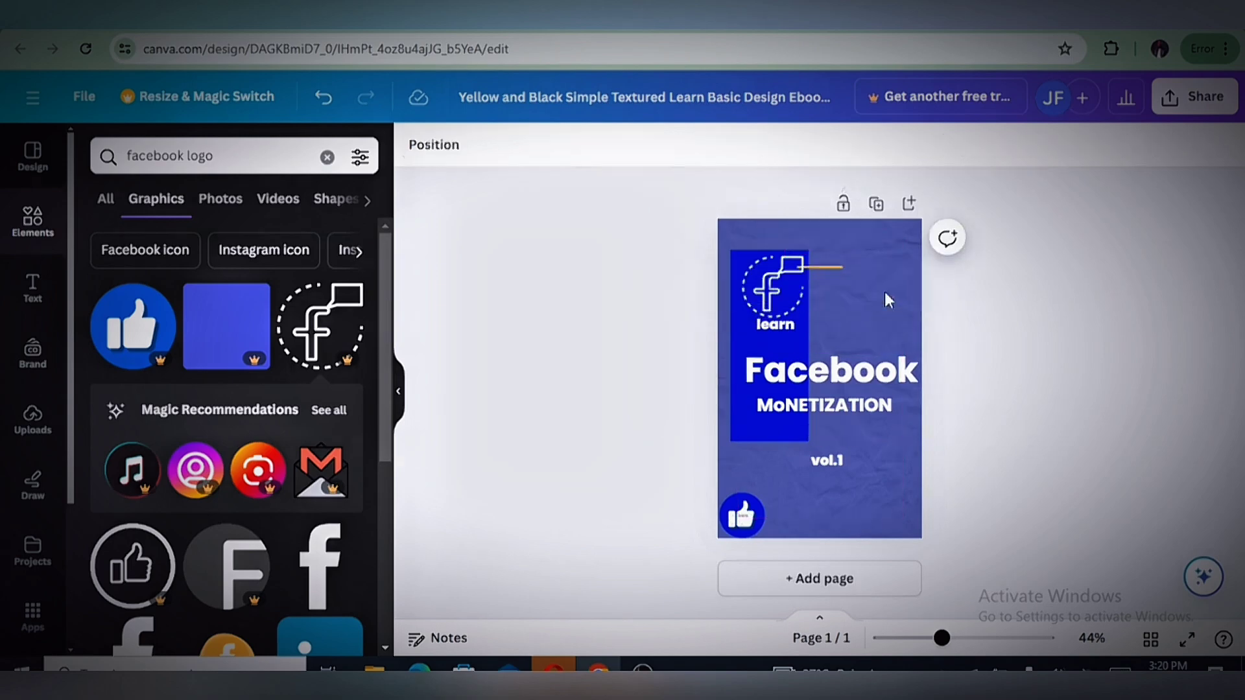
left_click(825, 464)
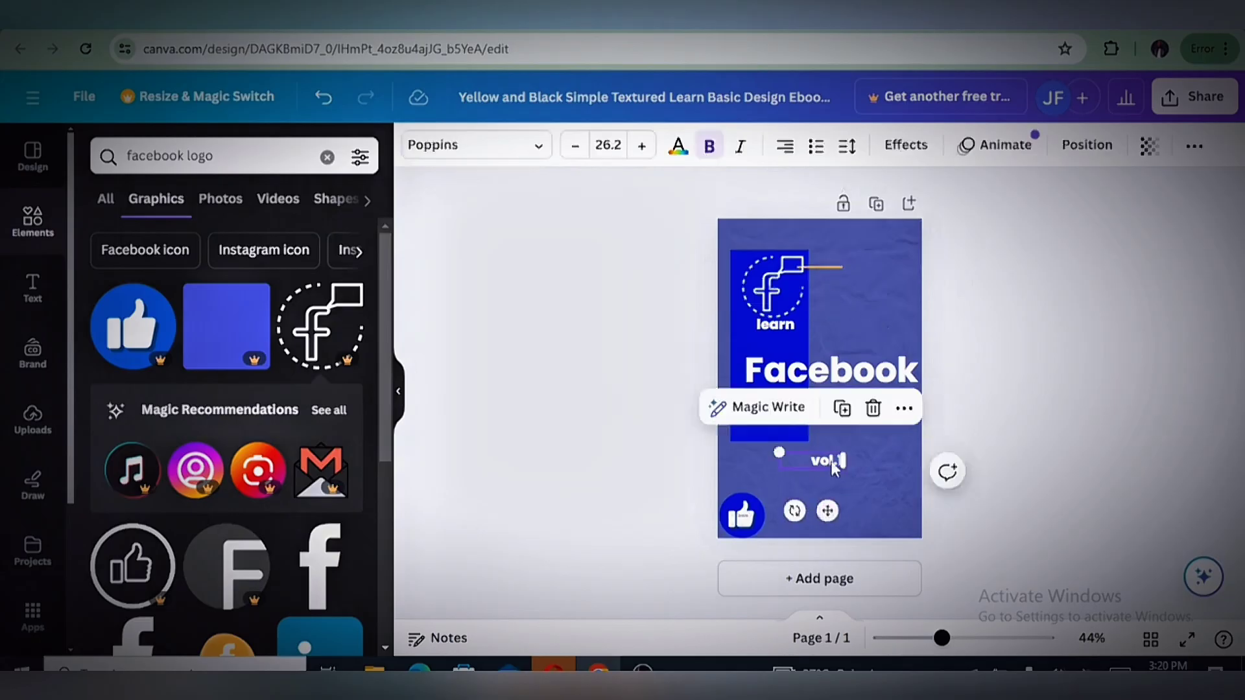
double_click(829, 464)
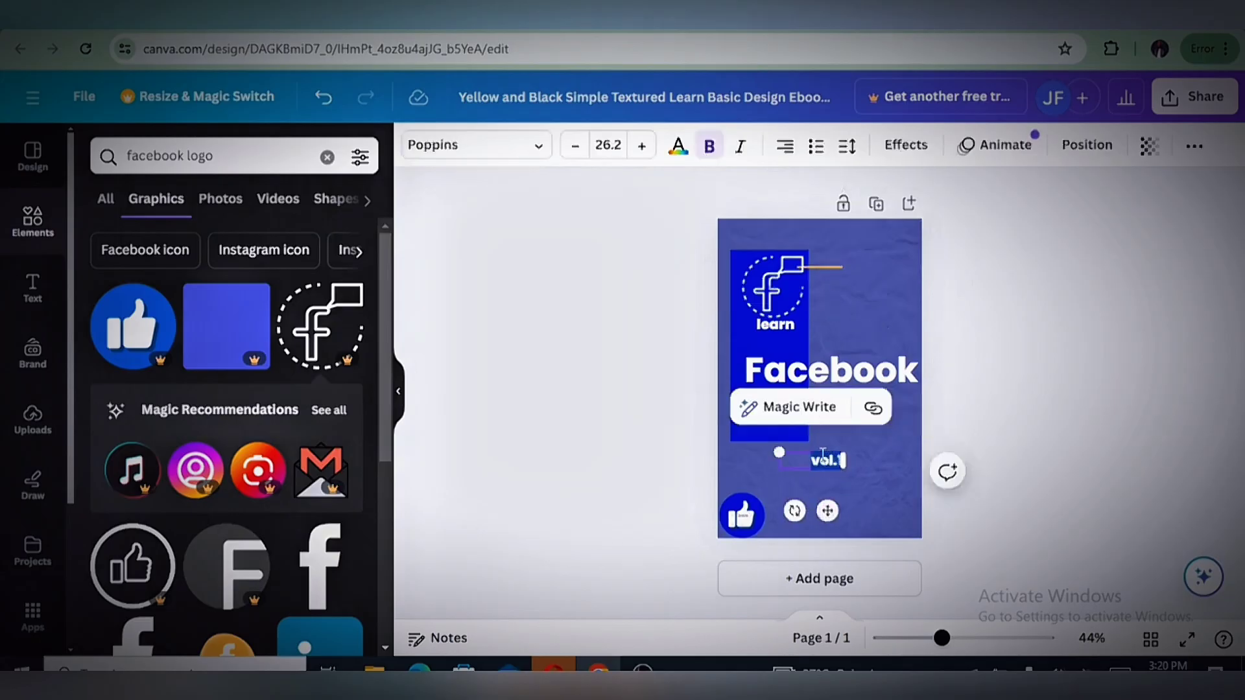
key("BackSpace")
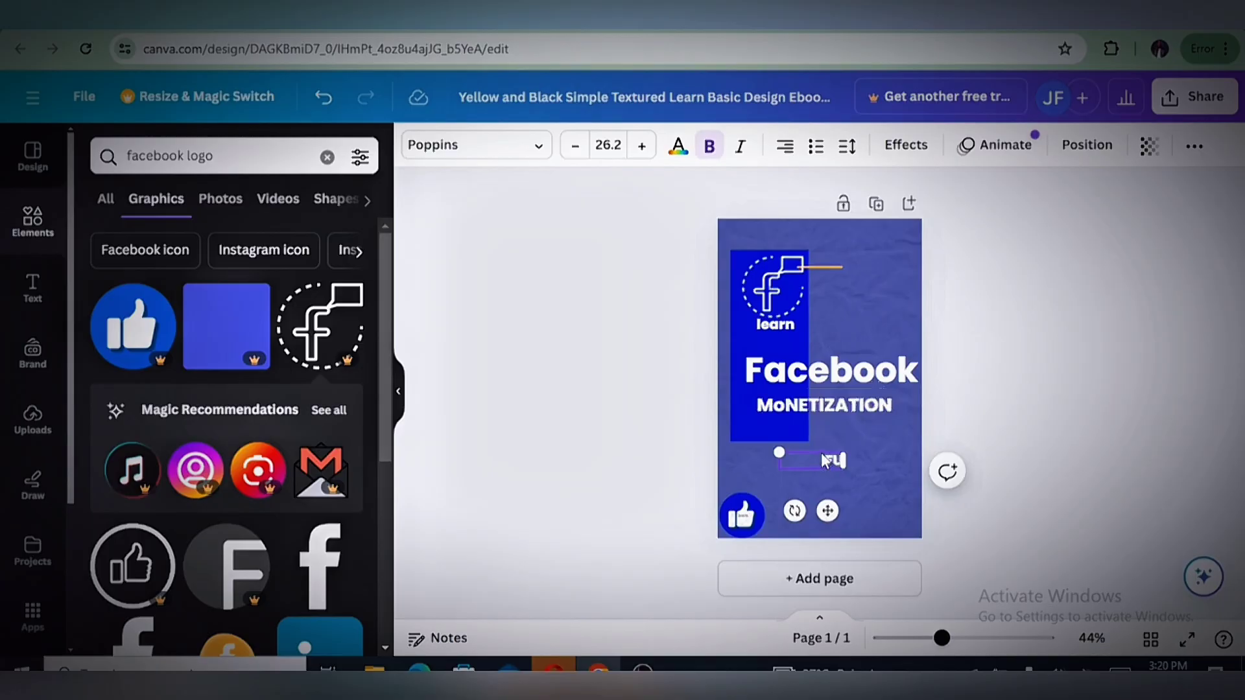
type("FULL COURSE")
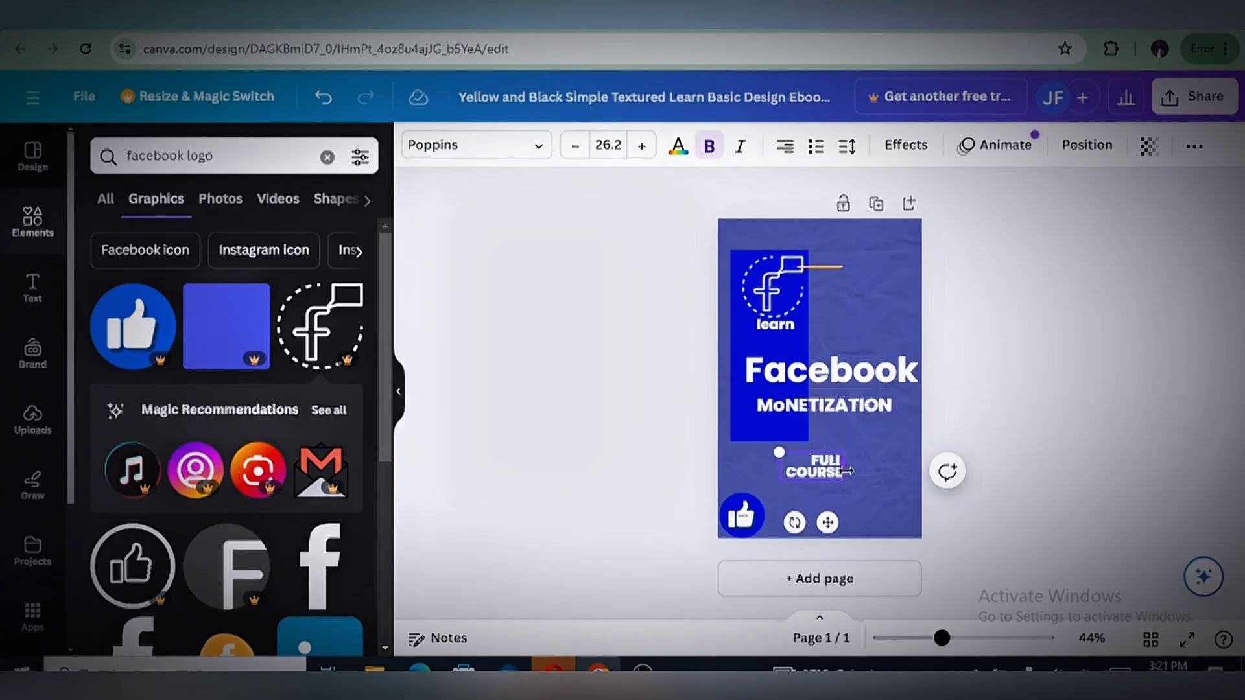
left_click_drag(847, 471, 882, 471)
left_click(824, 525)
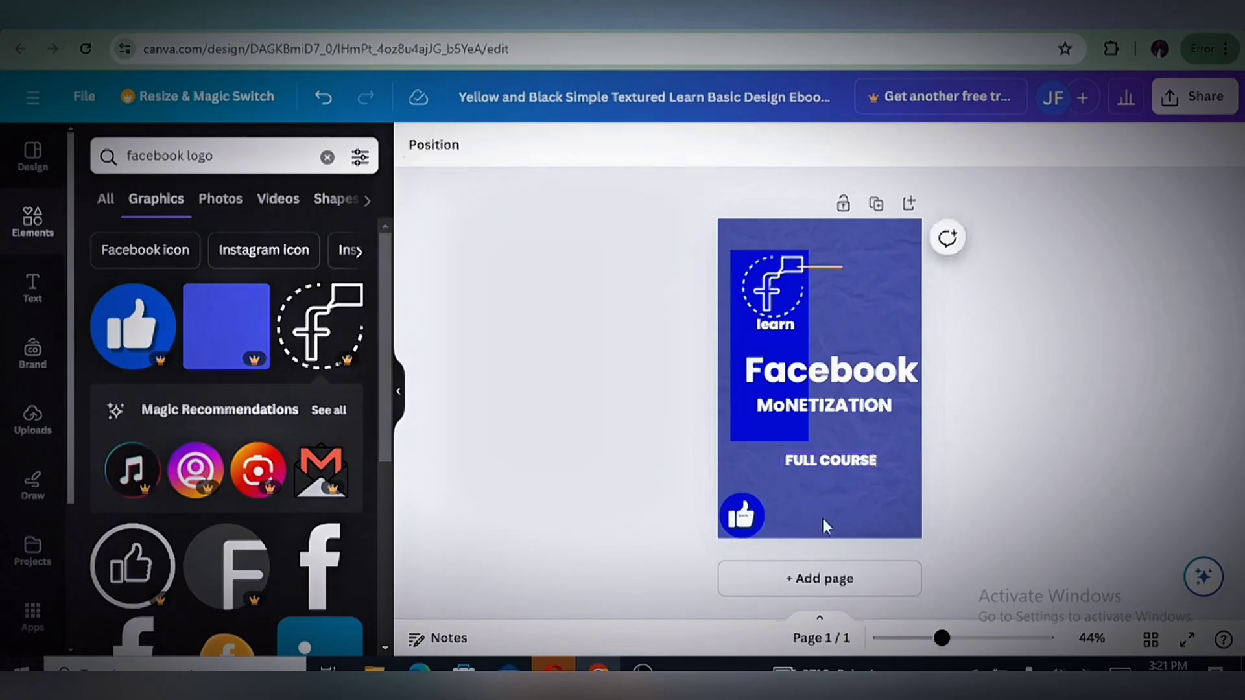
Shrink "FULL COURSE" to font size 19.3 and place it directly beneath the right end of "MoNETIZATION"
left_click(826, 461)
mouse_move(838, 510)
left_mouse_down()
mouse_move(834, 500)
mouse_move(838, 556)
mouse_move(836, 510)
left_mouse_up()
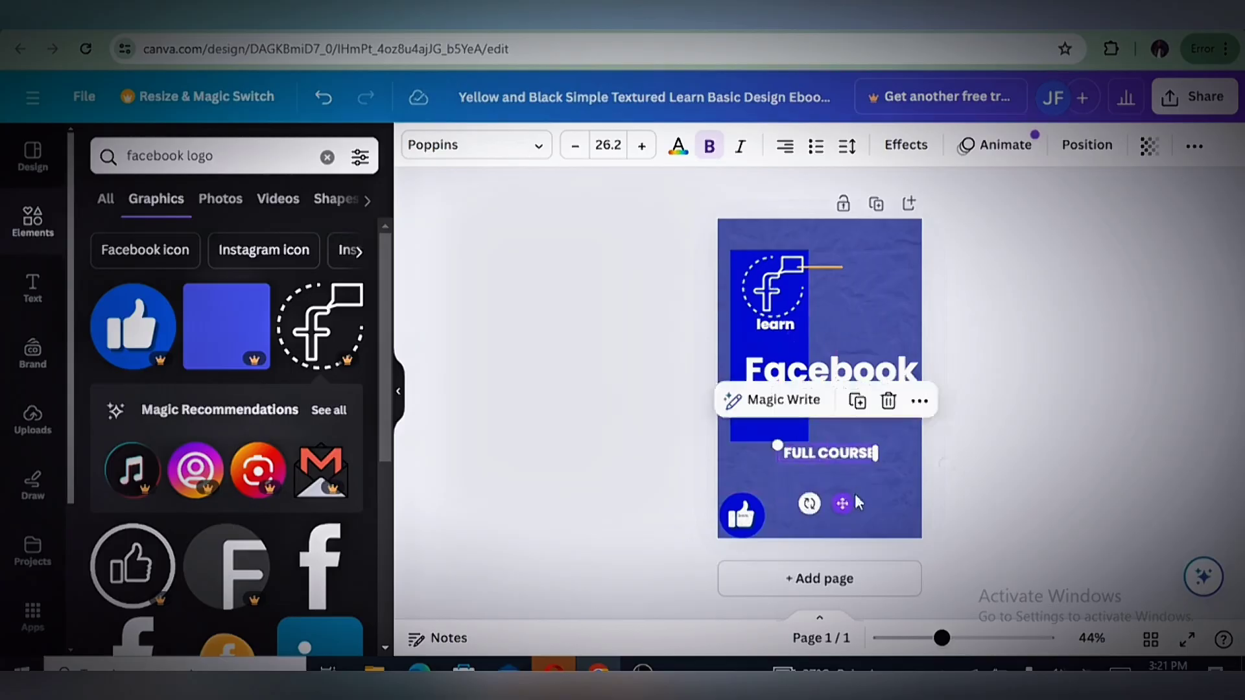
left_click_drag(772, 446, 802, 450)
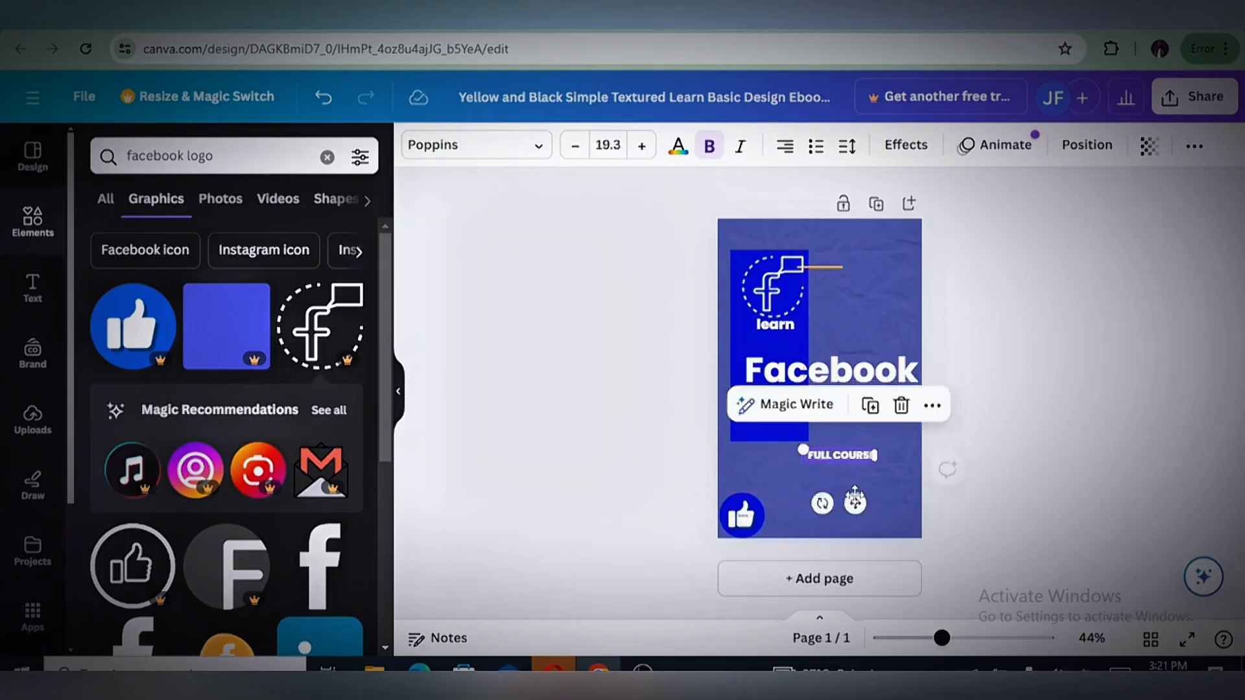
left_click(875, 522)
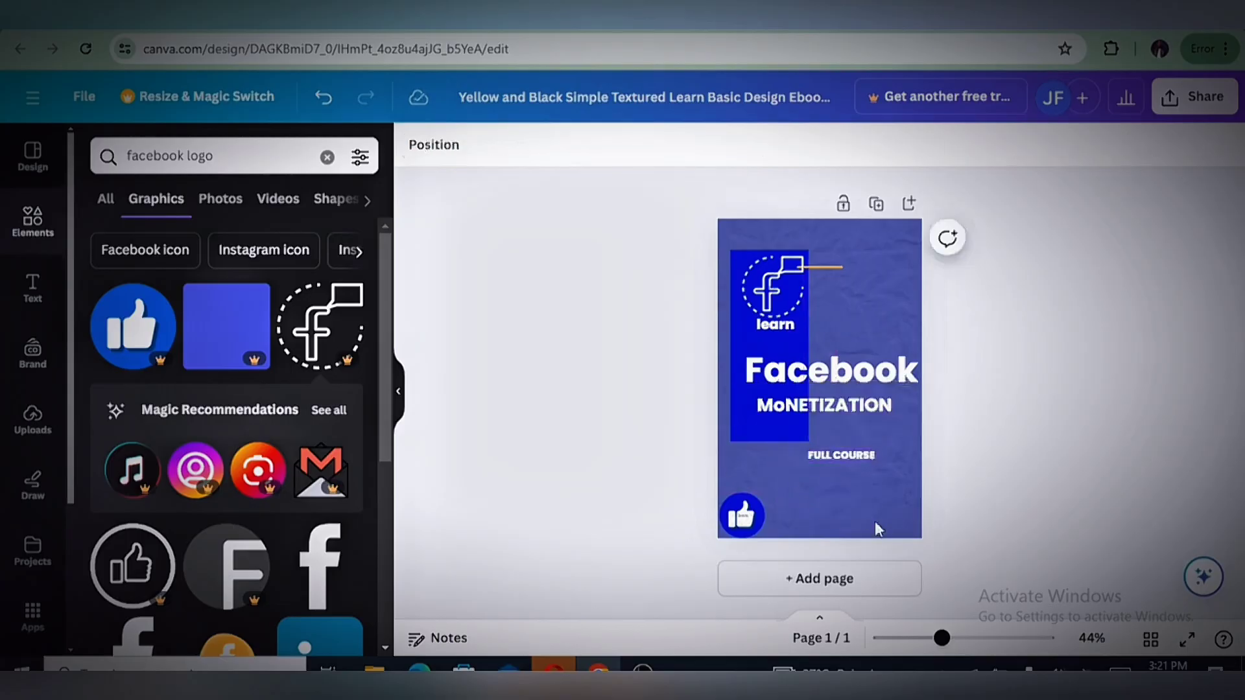
left_click(851, 460)
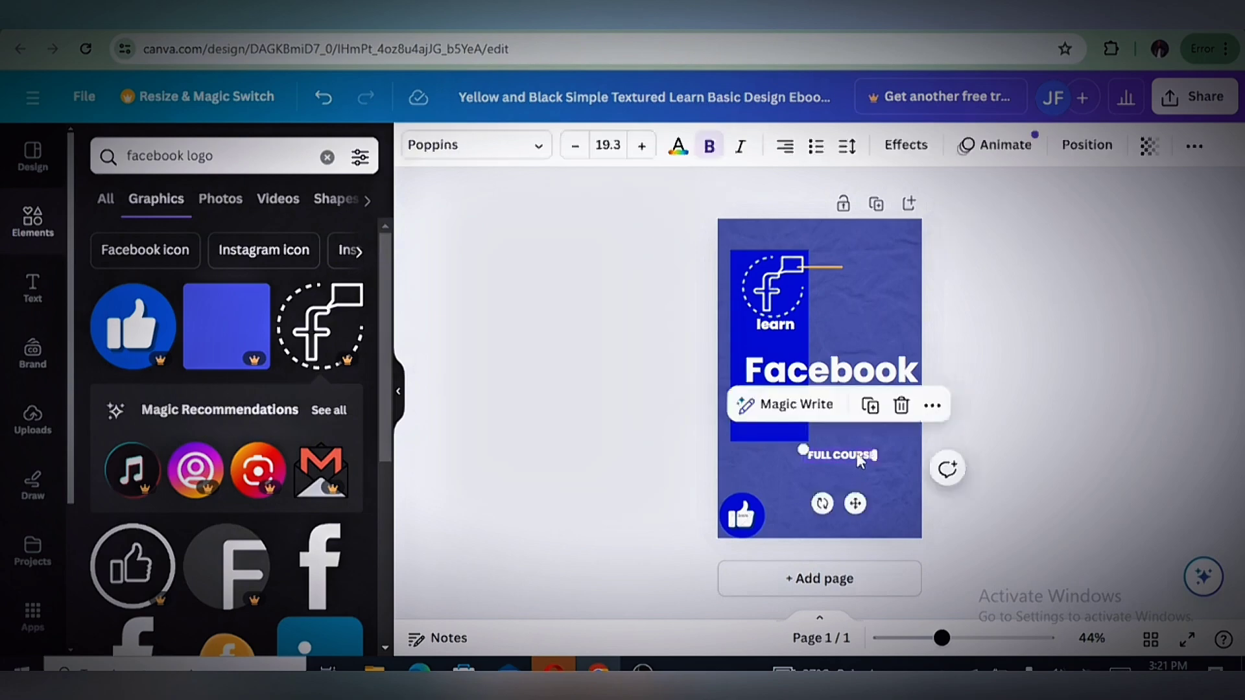
left_click_drag(856, 505, 873, 476)
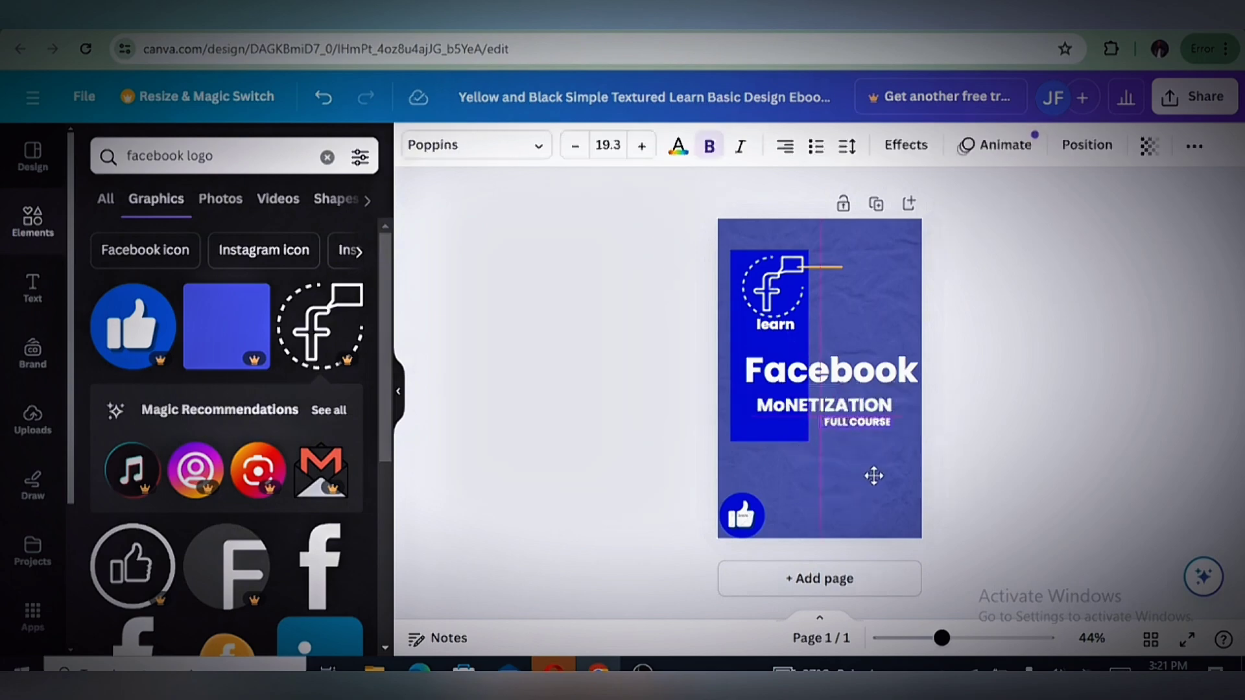
left_click(1037, 494)
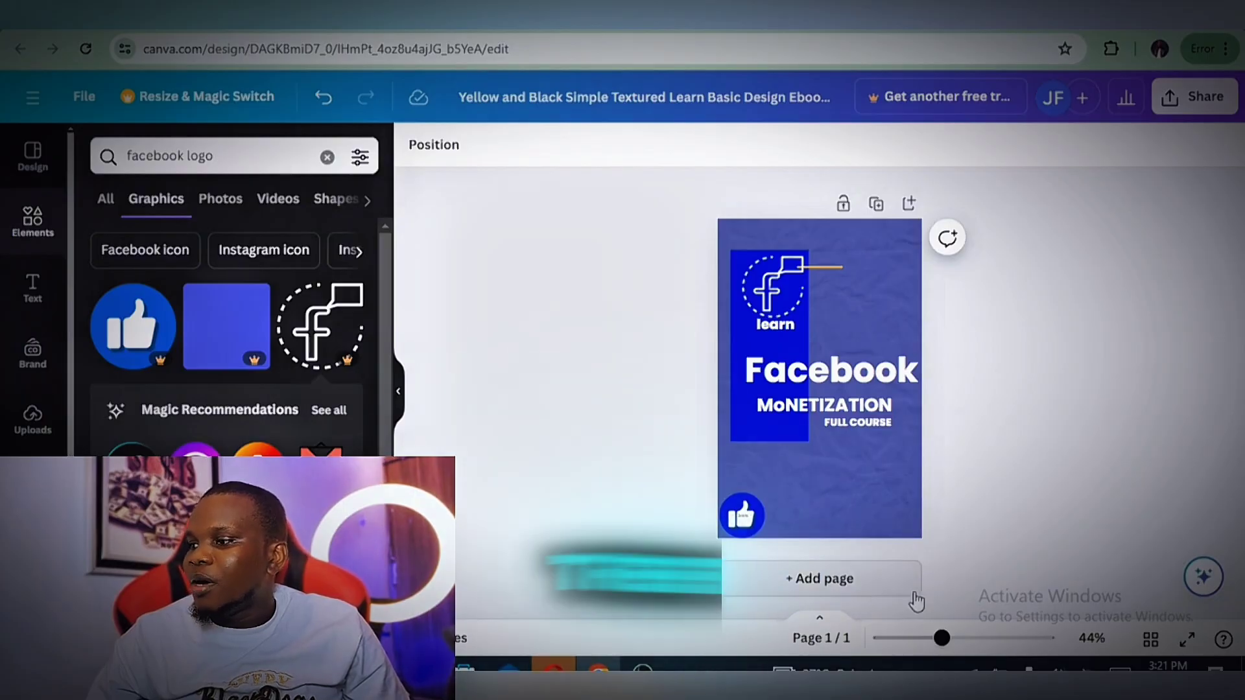
Add a second page to the design after the cover
left_click(832, 580)
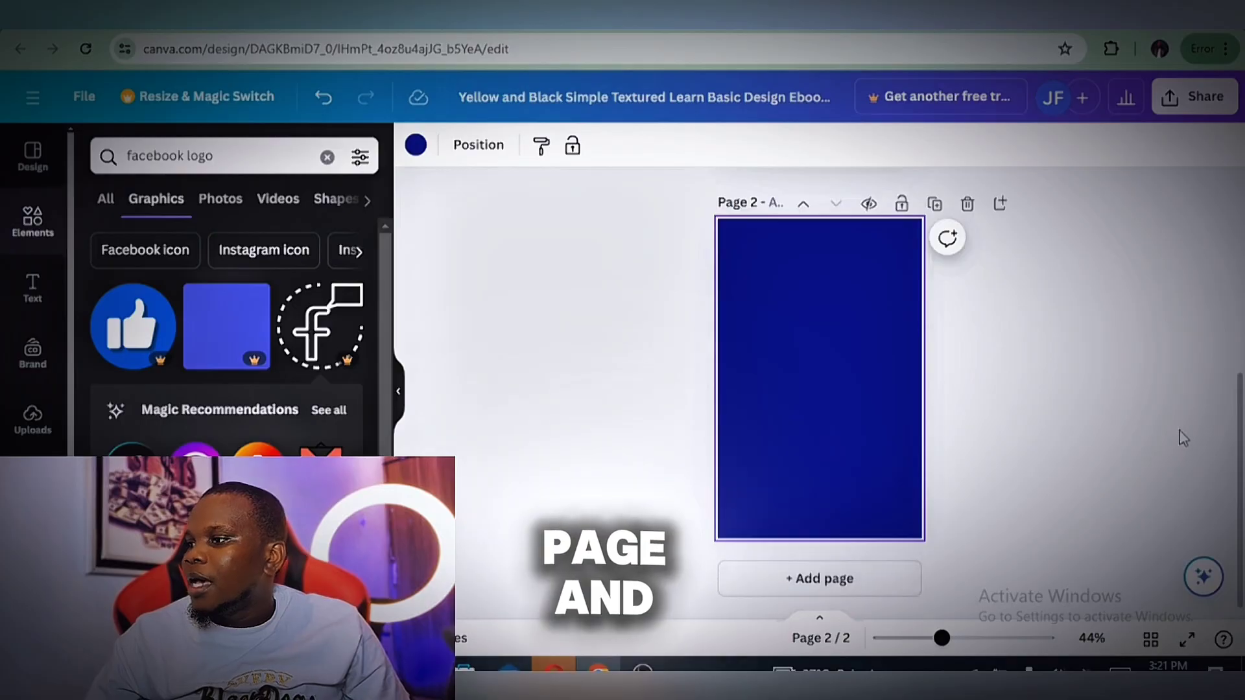
scroll(788, 406, "up", 5)
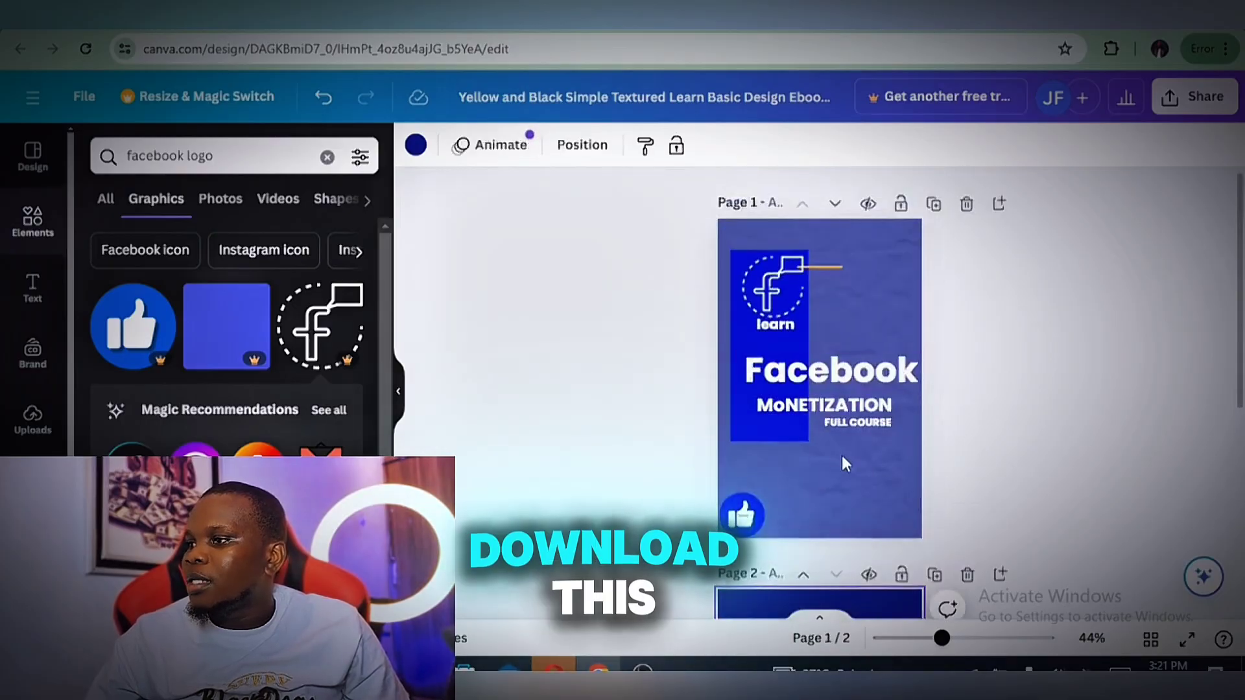
scroll(1054, 463, "down", 5)
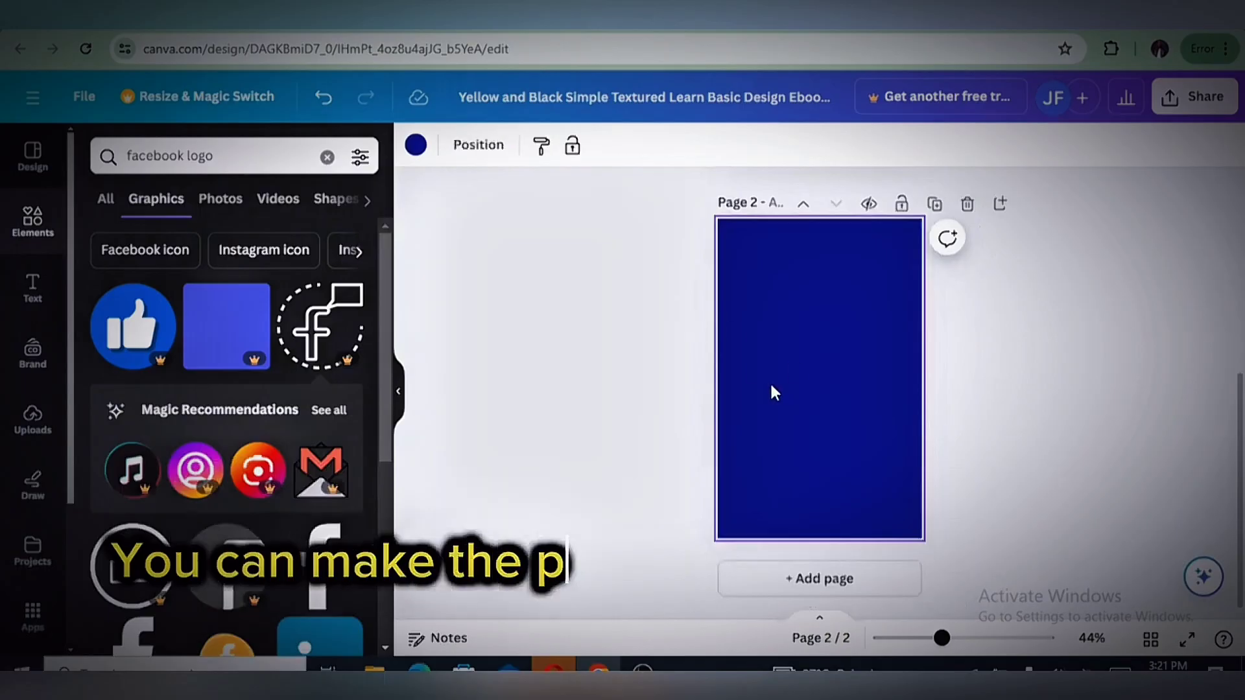
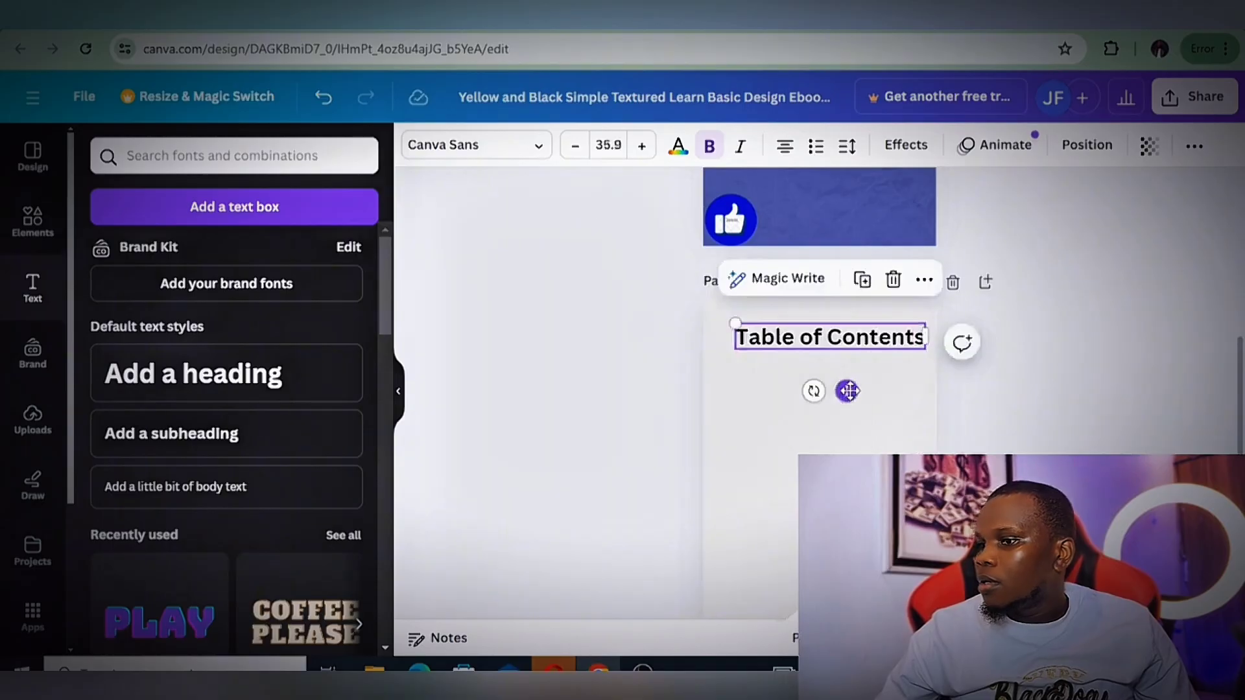
Position "Table of Contents" near the top of page 2 and add a subheading reading "How to Turn on Monetization on Facebook in Nigeria today"
left_click_drag(848, 393, 846, 383)
left_click(1003, 406)
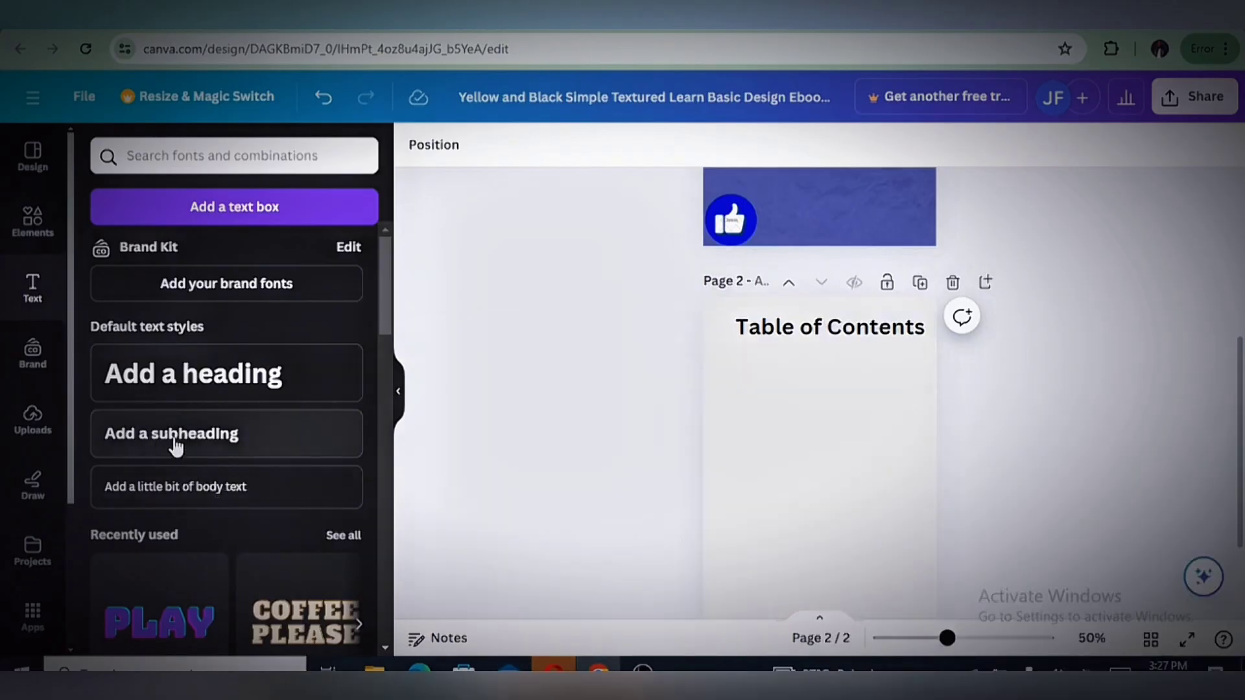
left_click(189, 434)
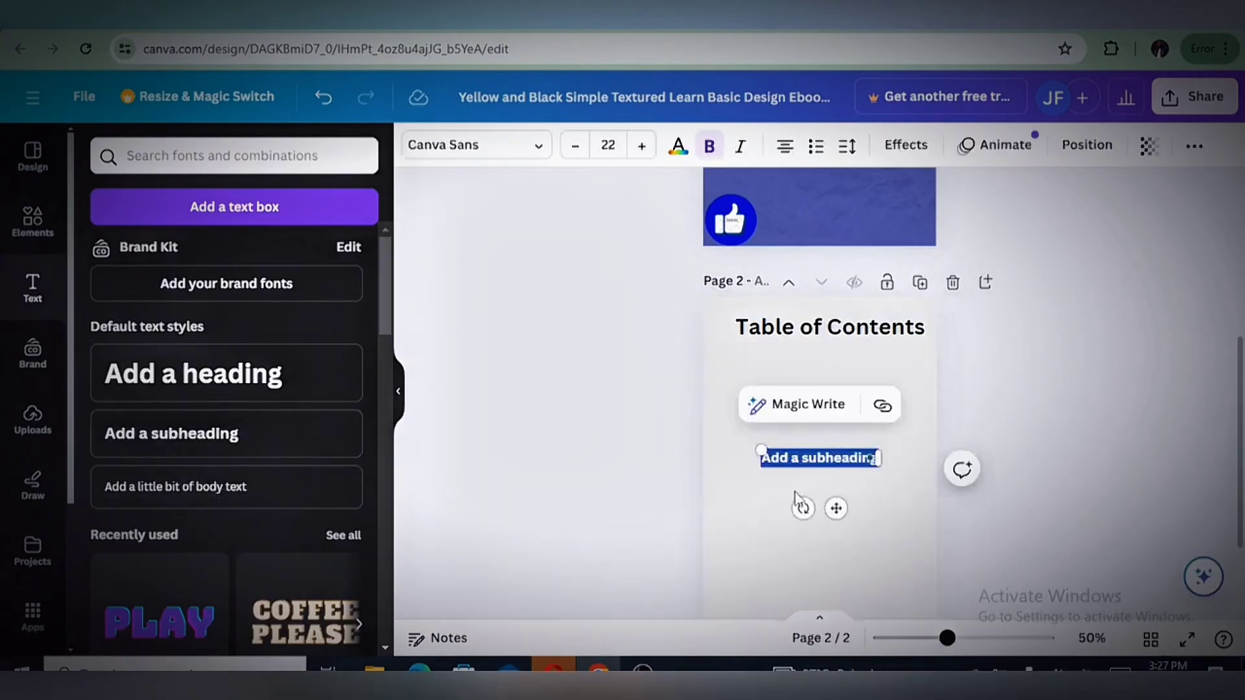
right_click(812, 463)
left_click(827, 170)
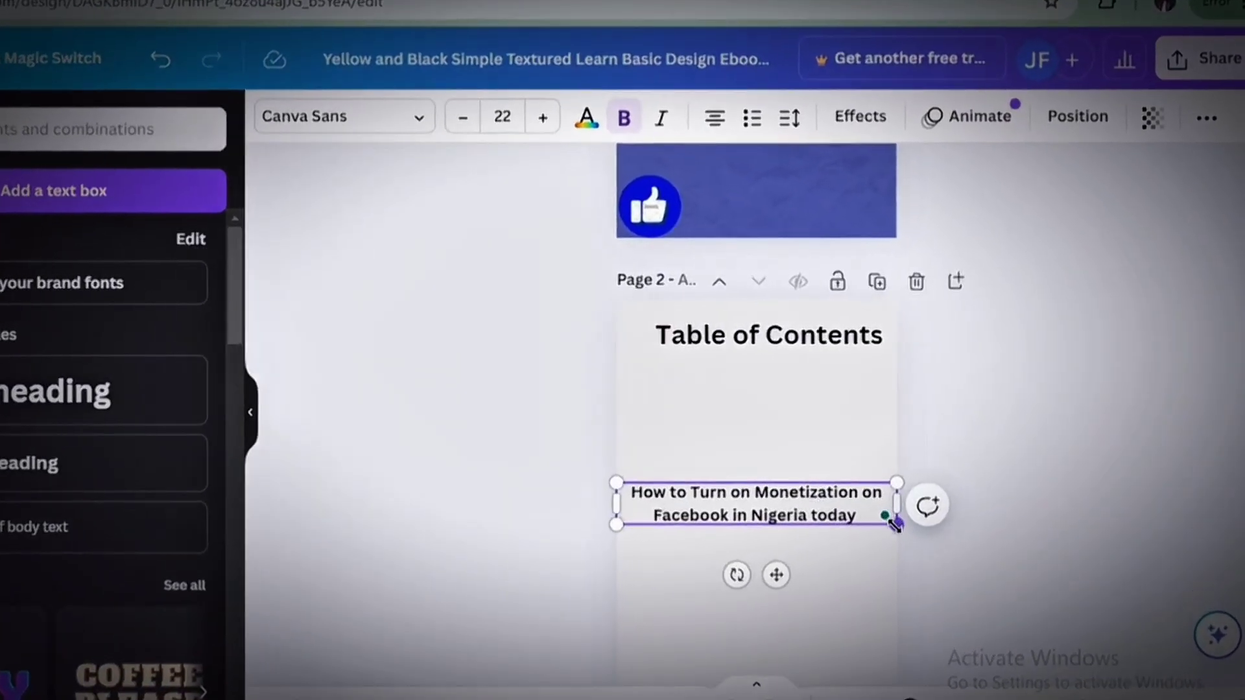
Shrink the "How to Turn on Monetization" entry to font size 17.5 and place it directly beneath "Table of Contents"
left_click_drag(895, 523, 840, 517)
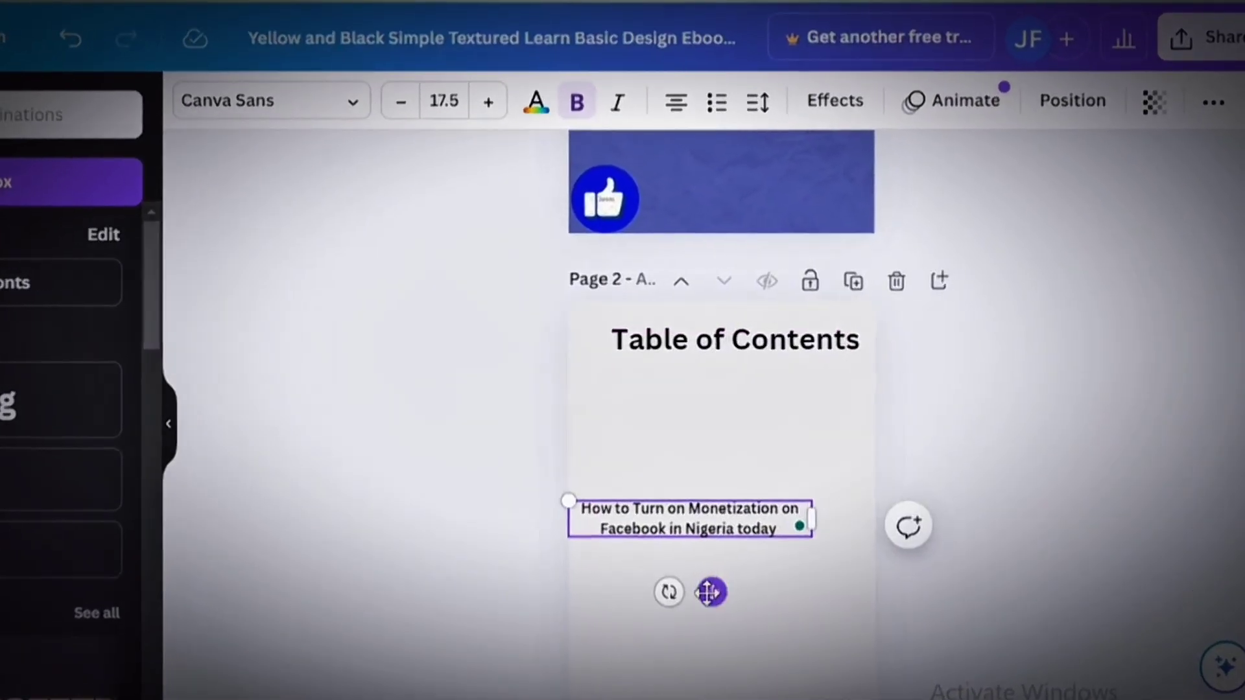
left_click_drag(710, 591, 713, 480)
left_click(914, 519)
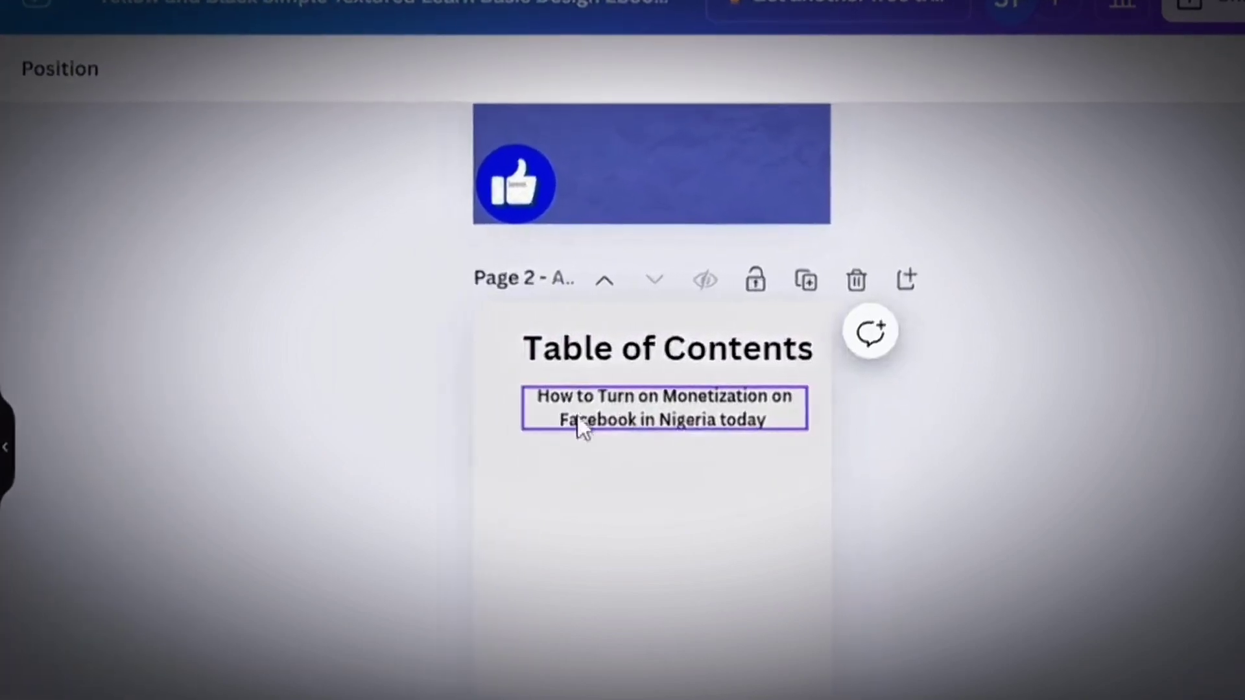
Number the "How to Turn on Monetization on Facebook in Nigeria today" entry as item 1 of a numbered list
left_click(543, 410)
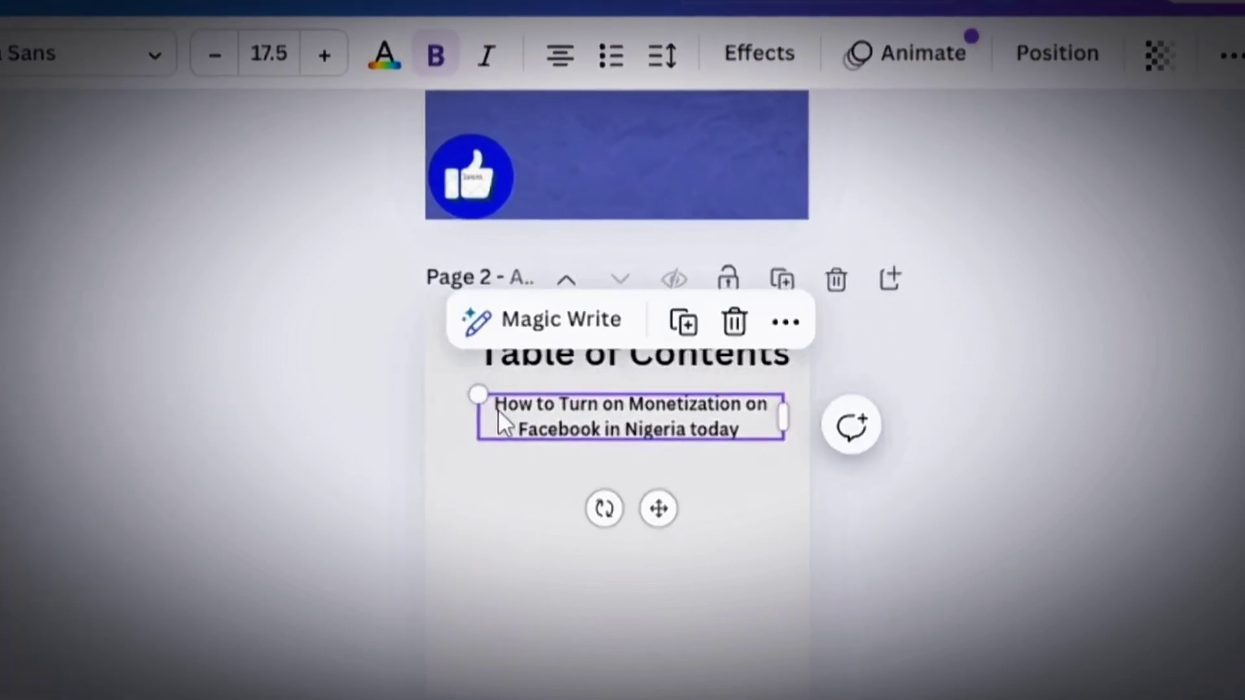
left_click(498, 410)
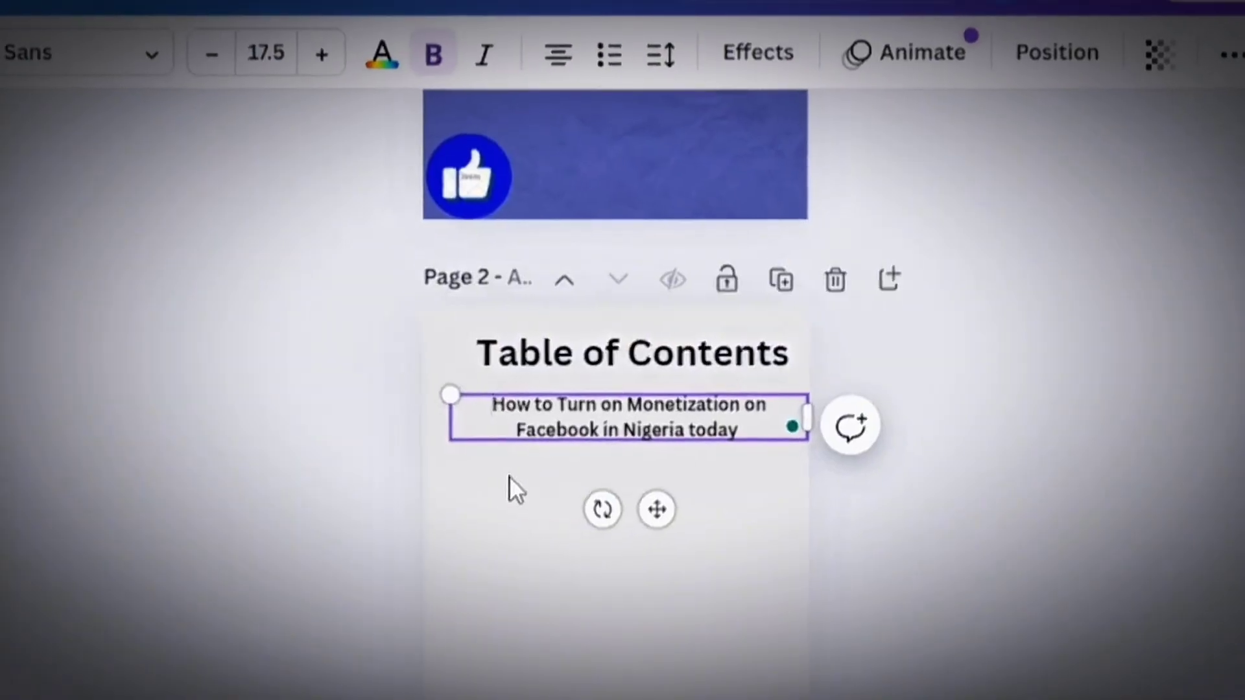
type("1")
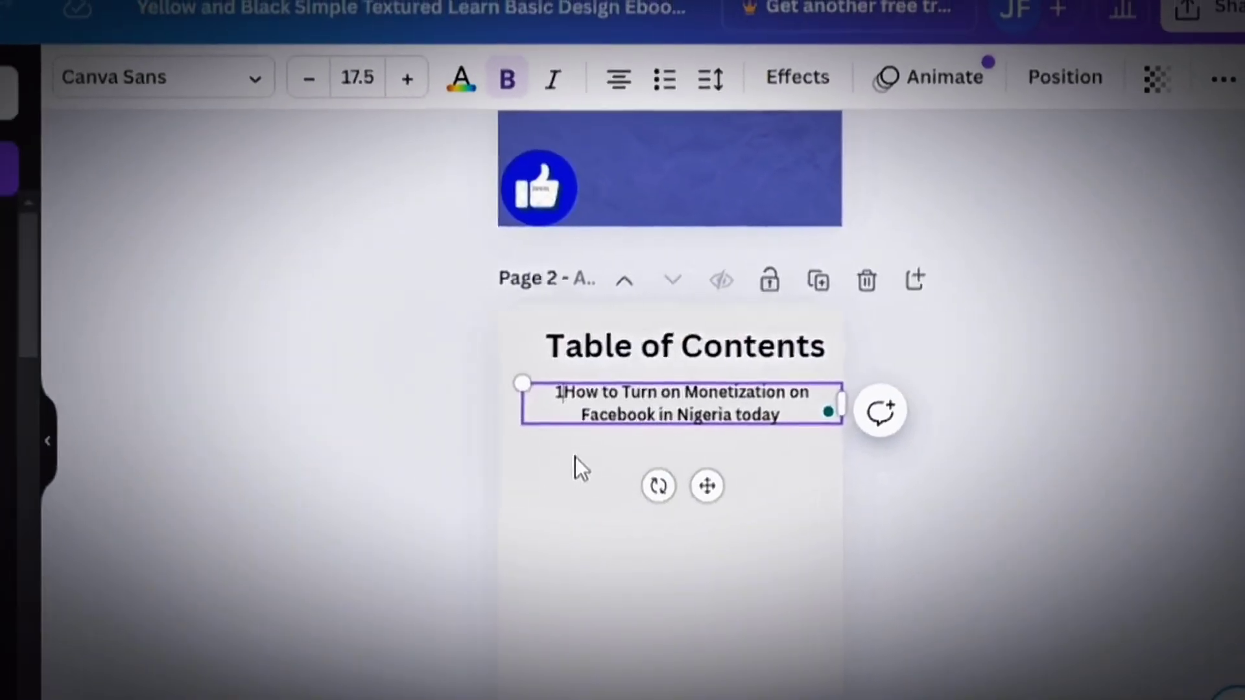
type(".")
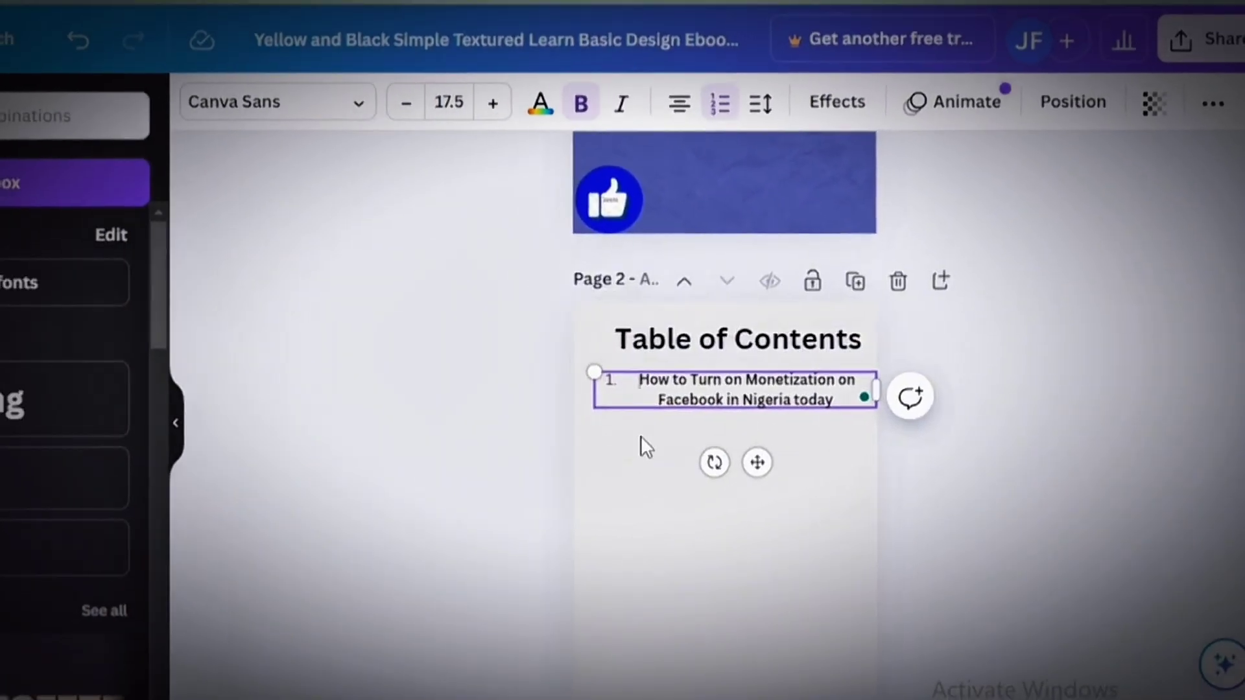
left_click(1062, 502)
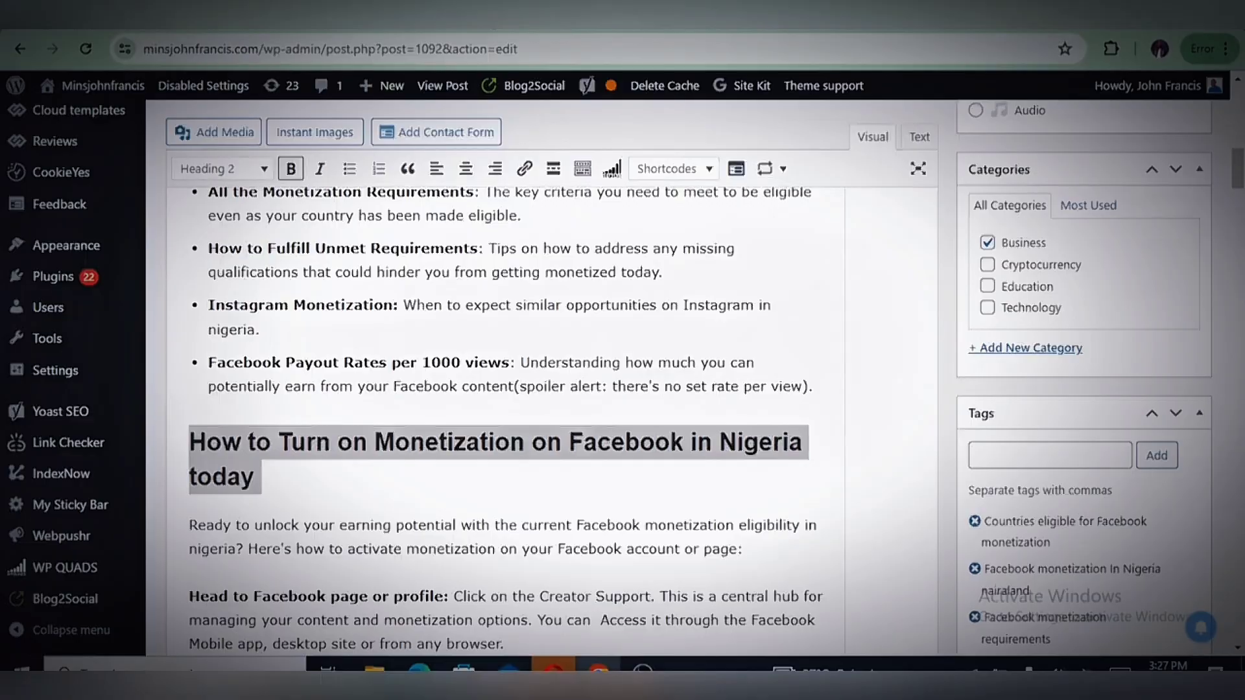
Switch to the WordPress post and copy its heading "Facebook Monetization Requirements: Are You Eligible?"
triple_click(442, 473)
left_click(441, 474)
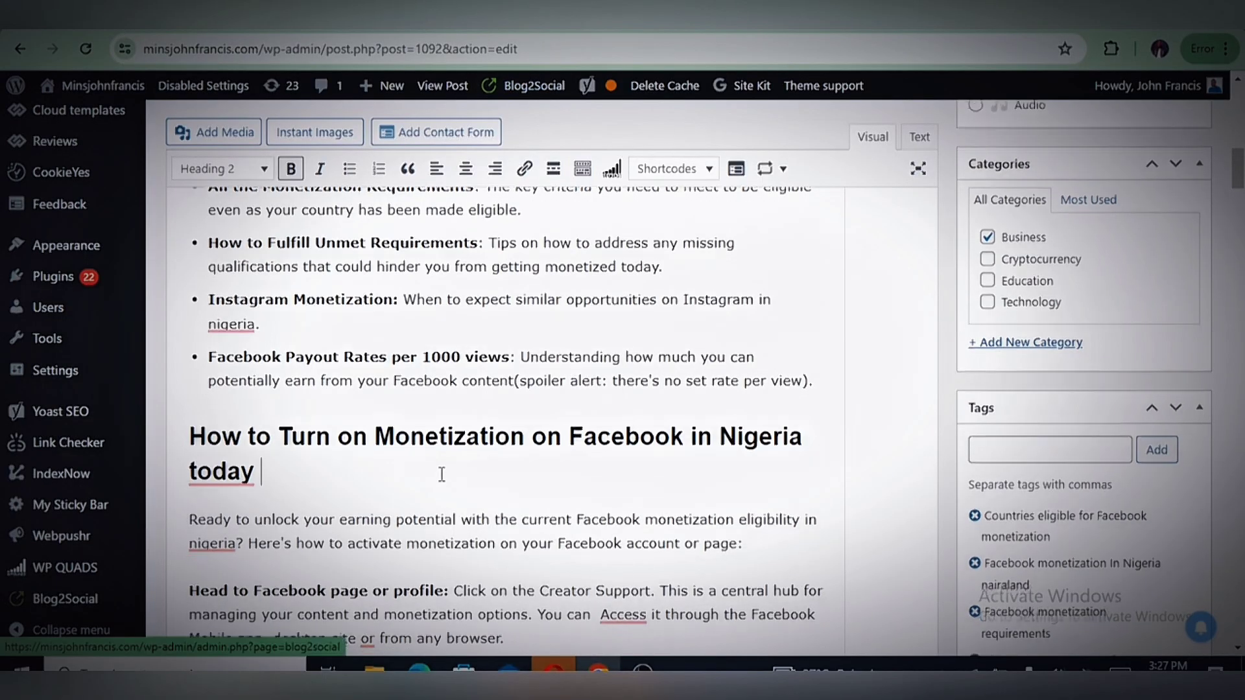
scroll(442, 474, "down", 15)
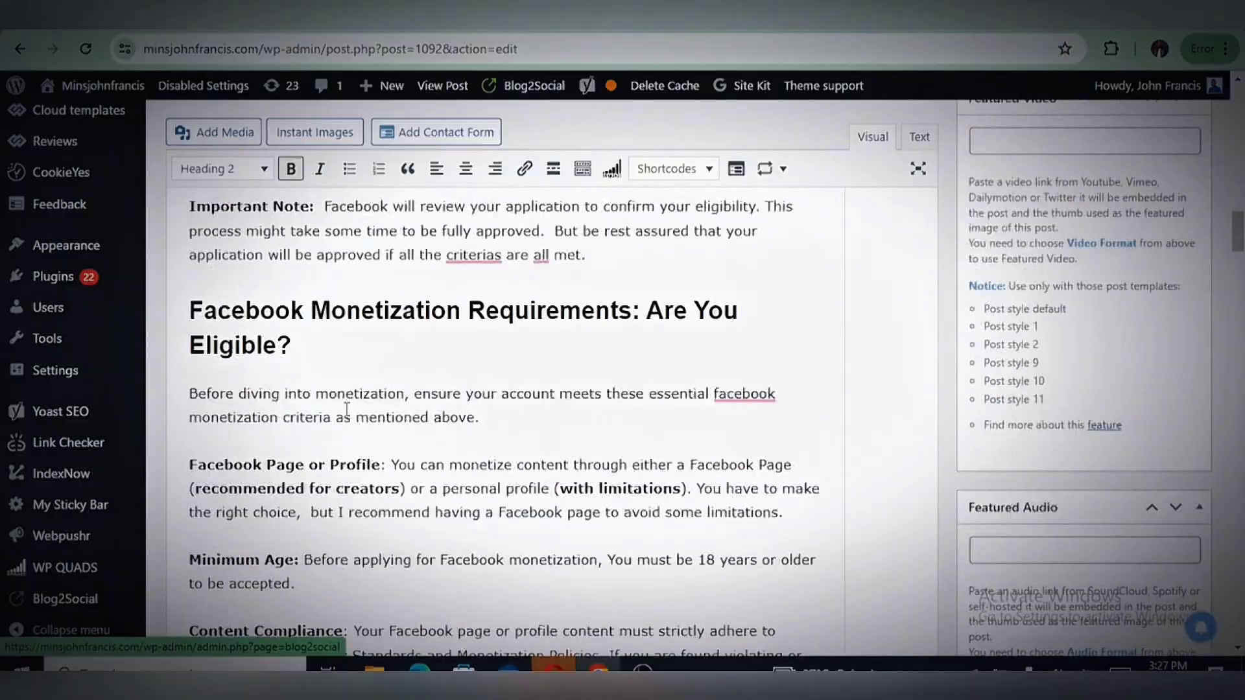
left_click_drag(247, 352, 213, 323)
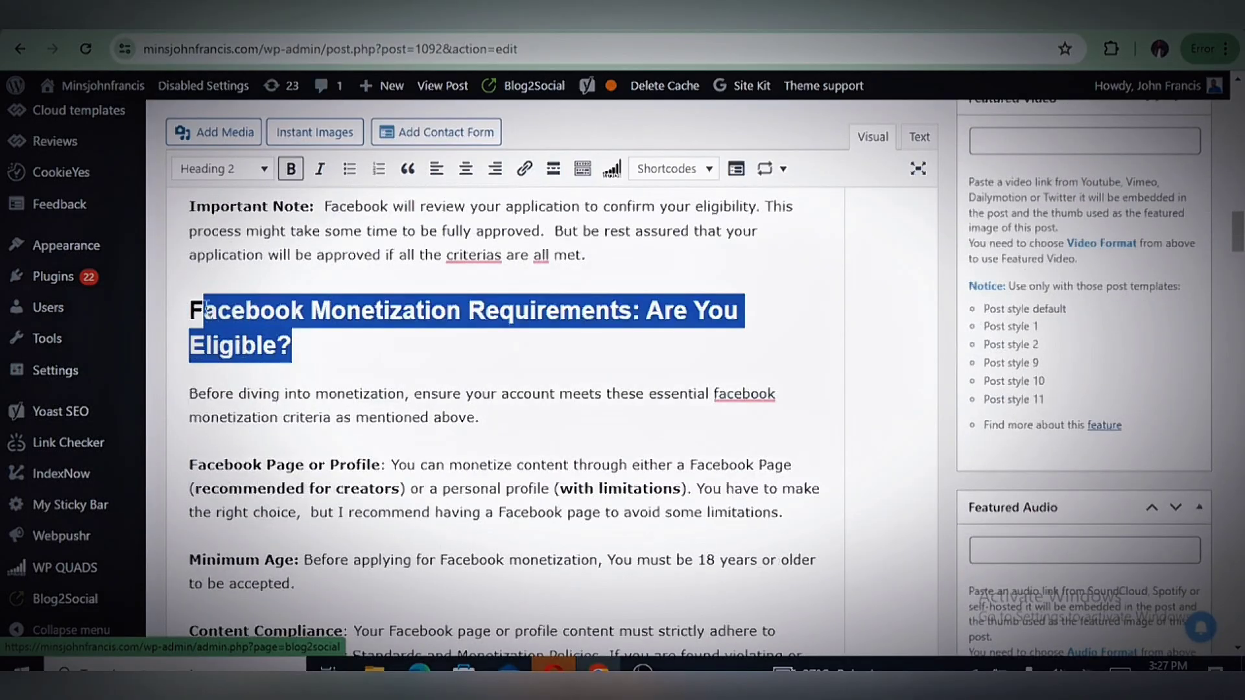
right_click(196, 304)
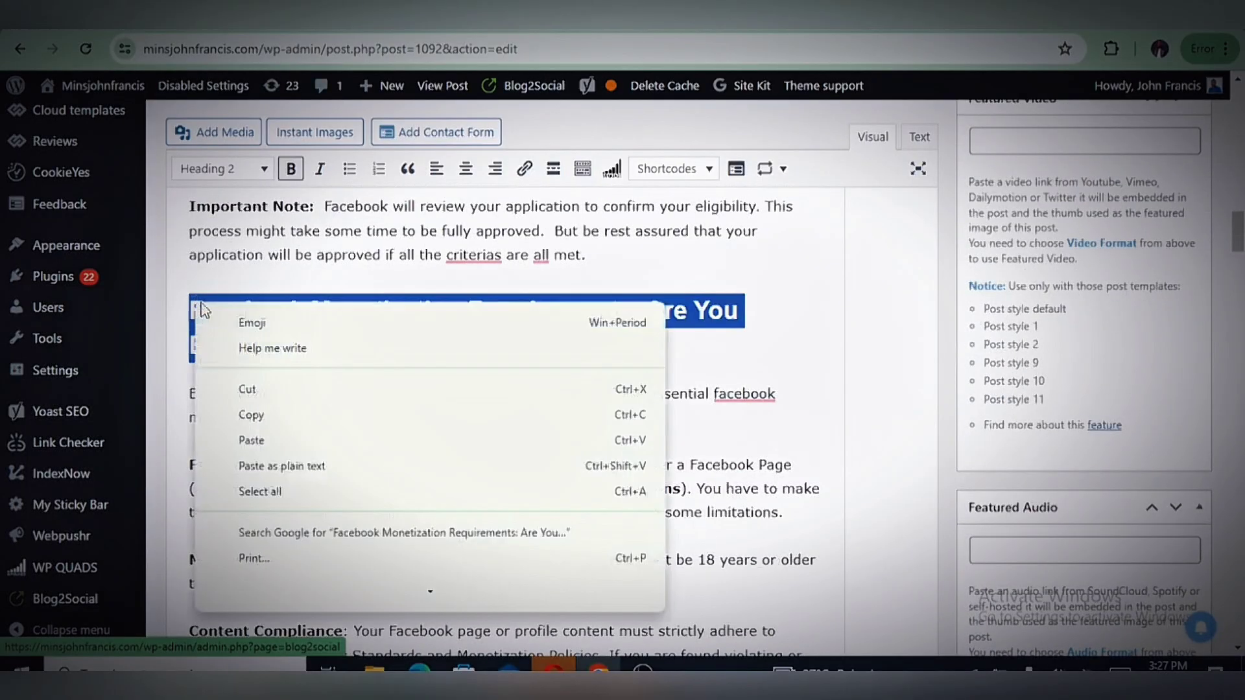
left_click(251, 415)
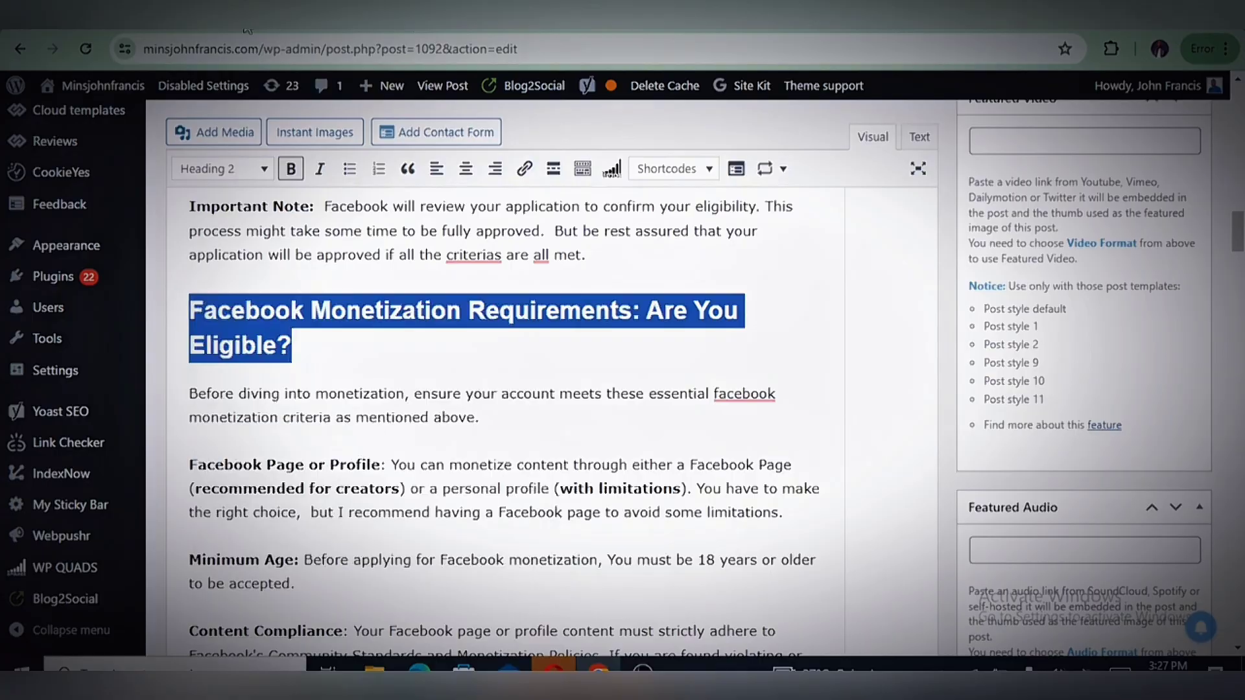
Return to the Canva design and add the subheading "2. Facebook Monetization Requirements: Are You Eligible?" directly beneath the first contents entry
left_click(196, 30)
left_click(782, 425)
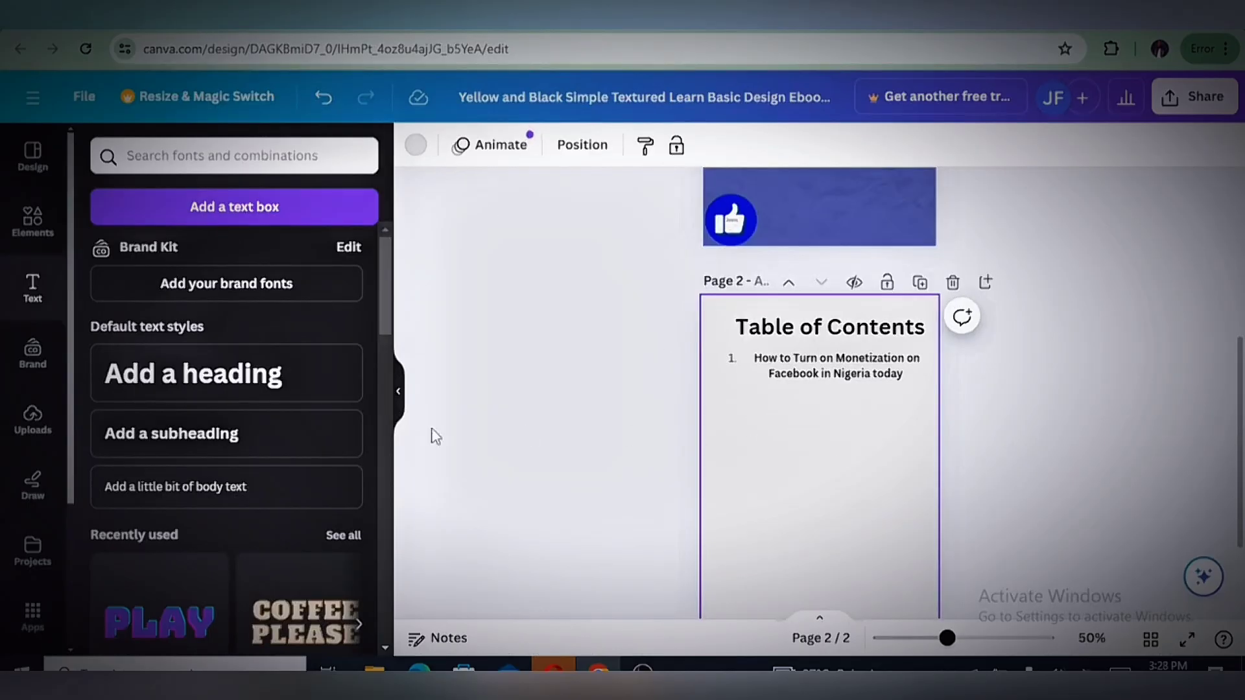
left_click(234, 458)
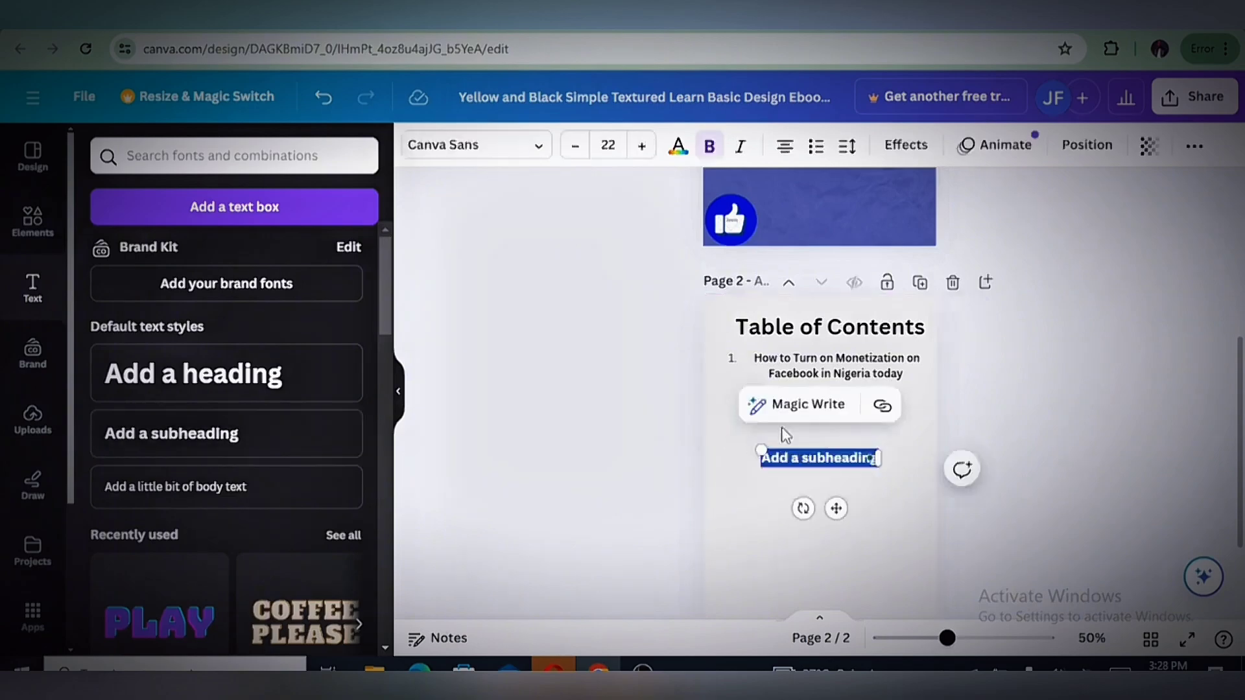
right_click(820, 462)
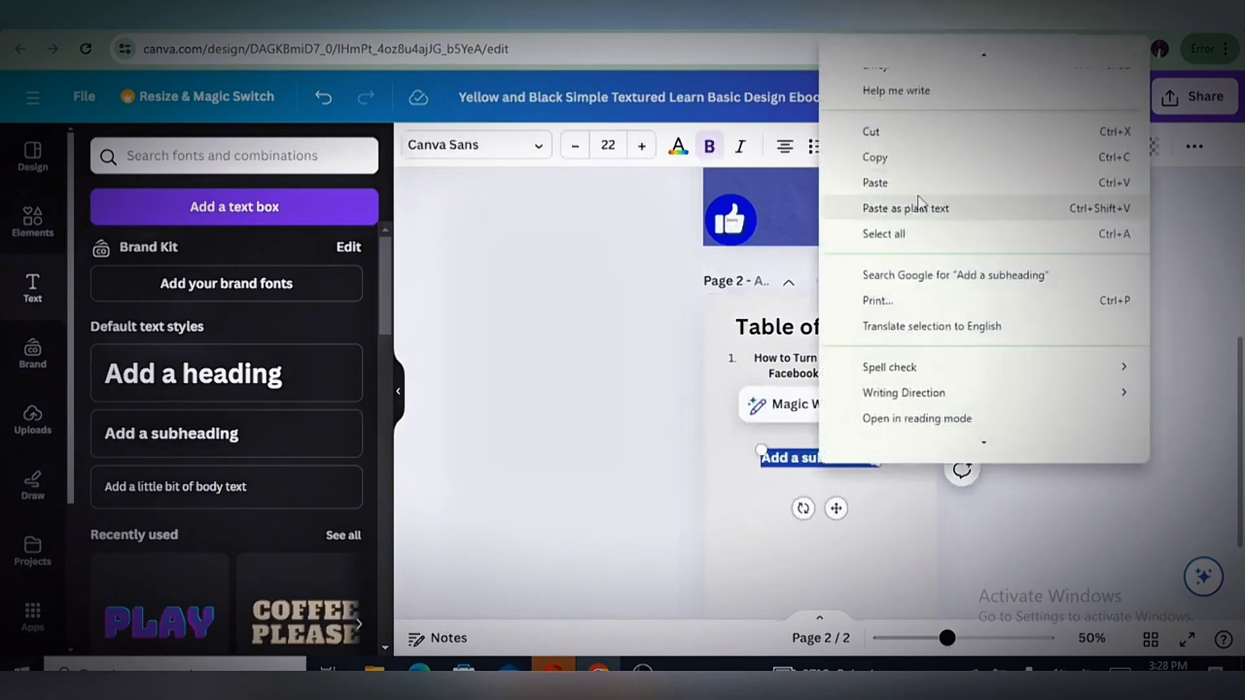
left_click(908, 179)
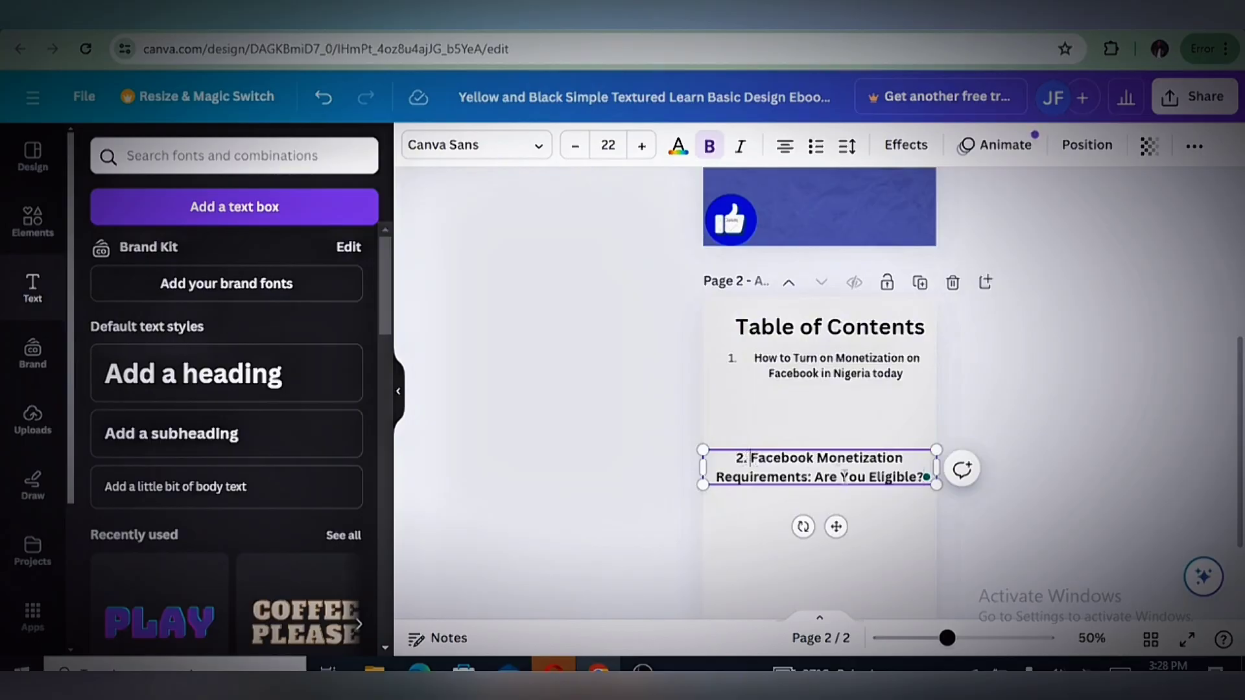
left_click_drag(836, 524, 836, 468)
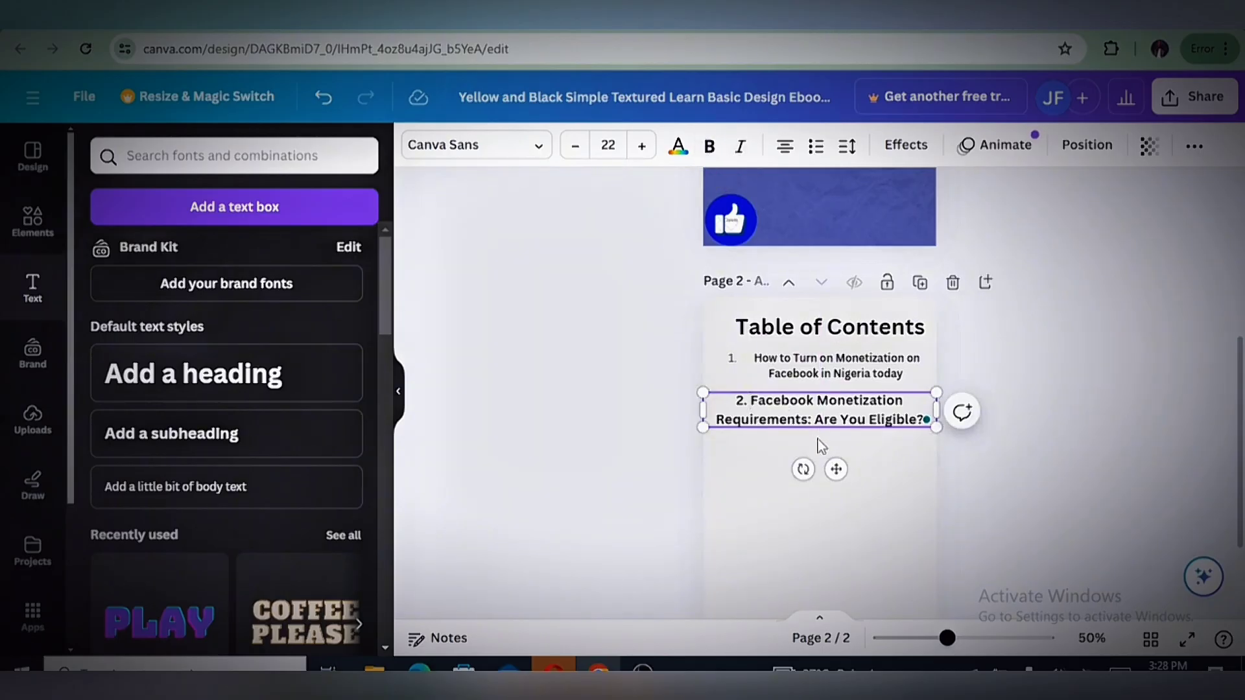
Remove the bold formatting from both numbered entries in the table of contents
triple_click(834, 407)
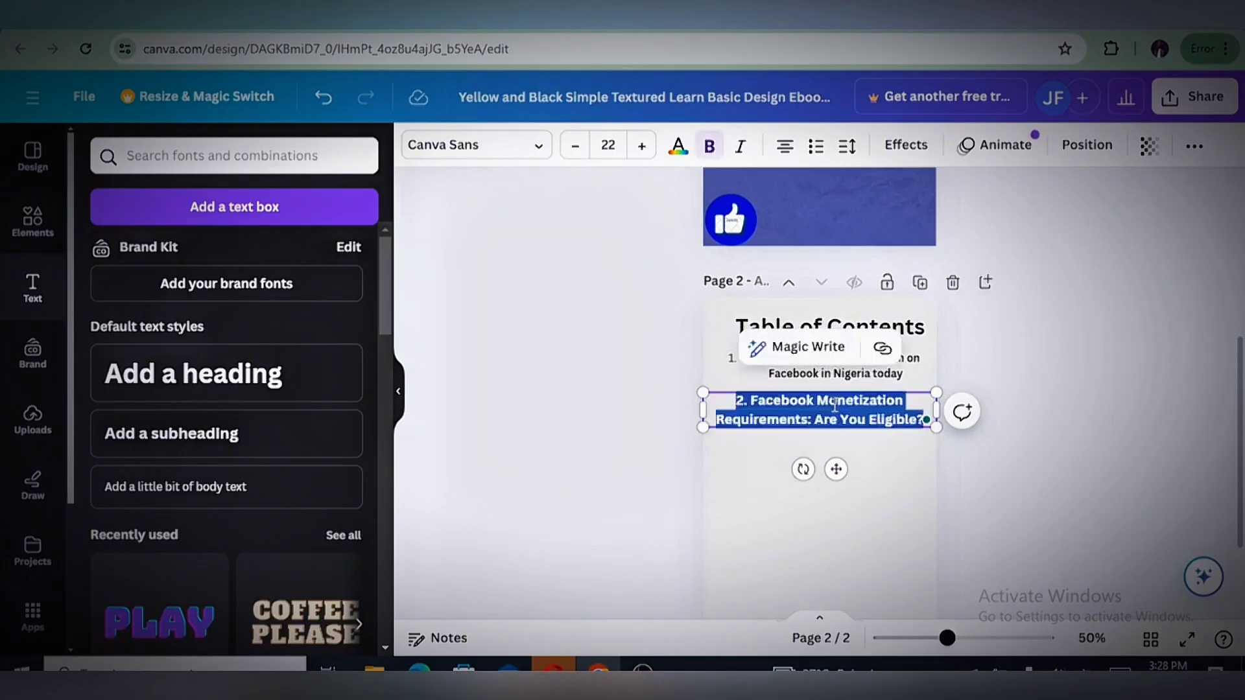
left_click(710, 146)
left_click(1104, 394)
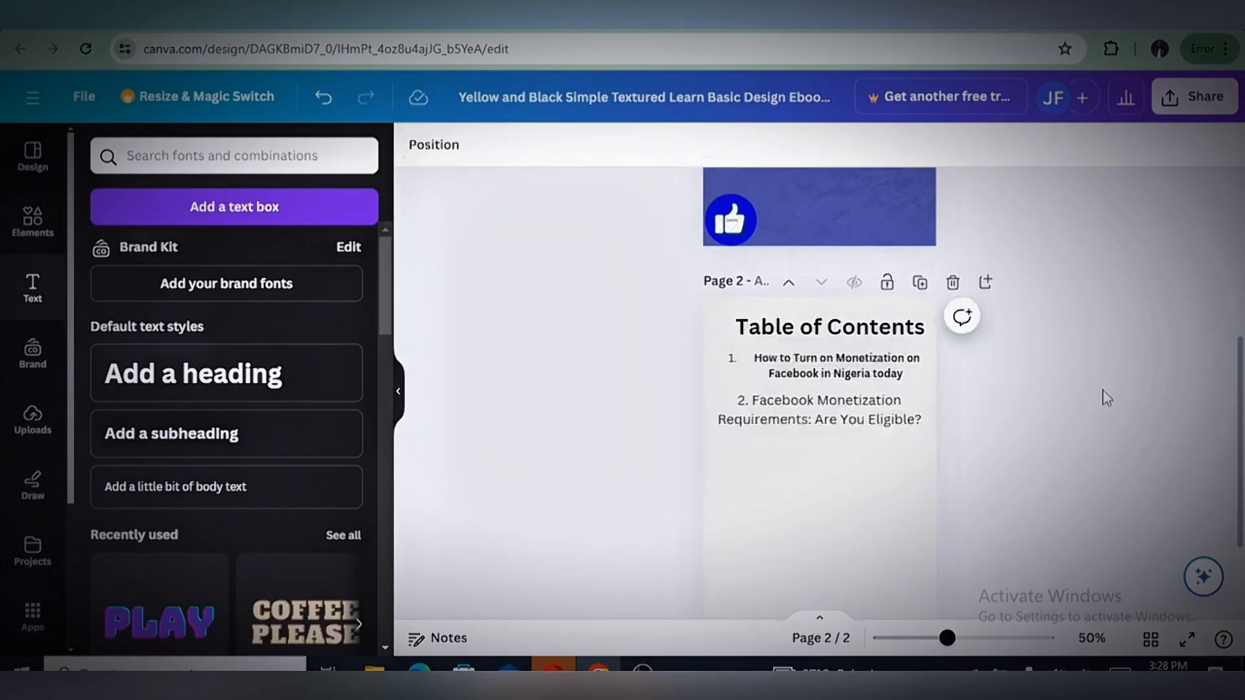
left_click(843, 374)
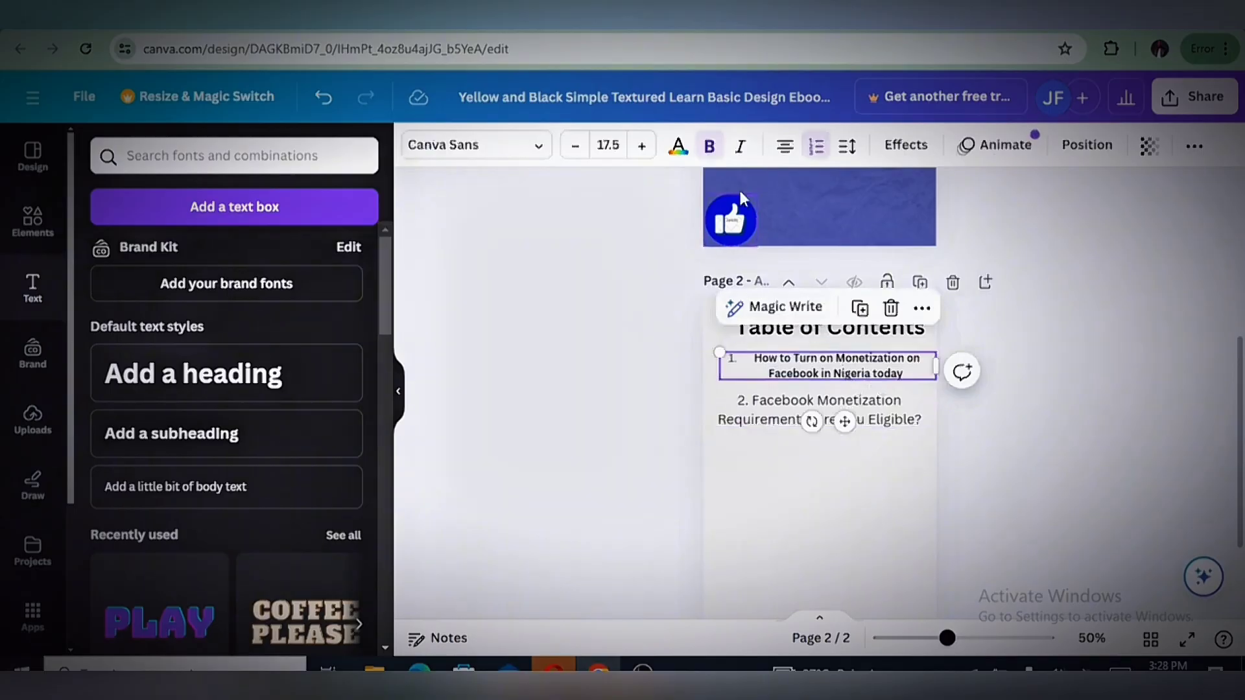
left_click(707, 148)
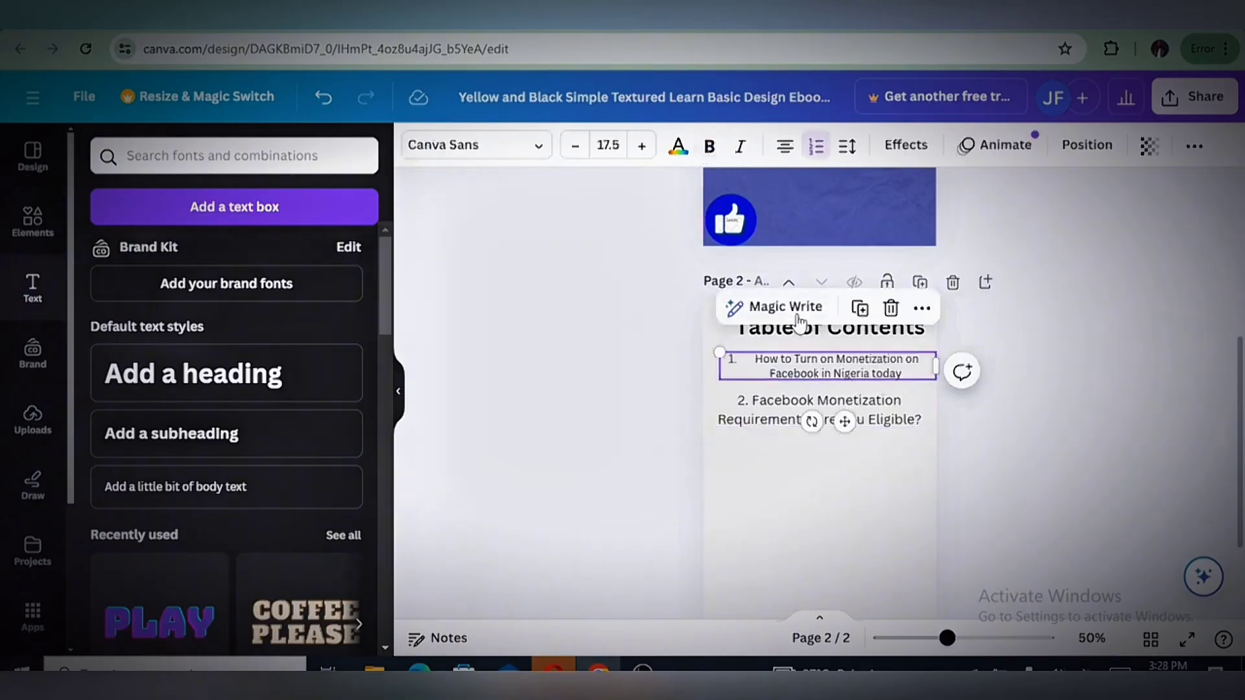
left_click(1081, 465)
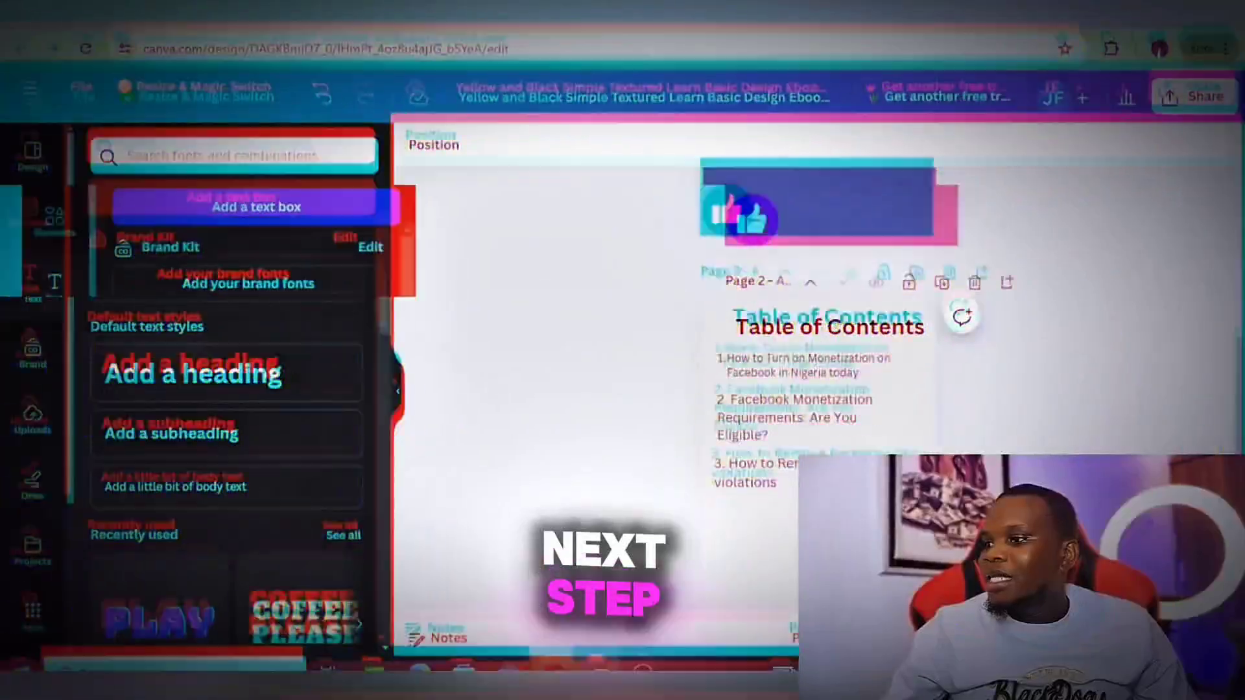
Add a third page after the table of contents and copy the first contents entry's text from page 2
scroll(824, 312, "down", 2)
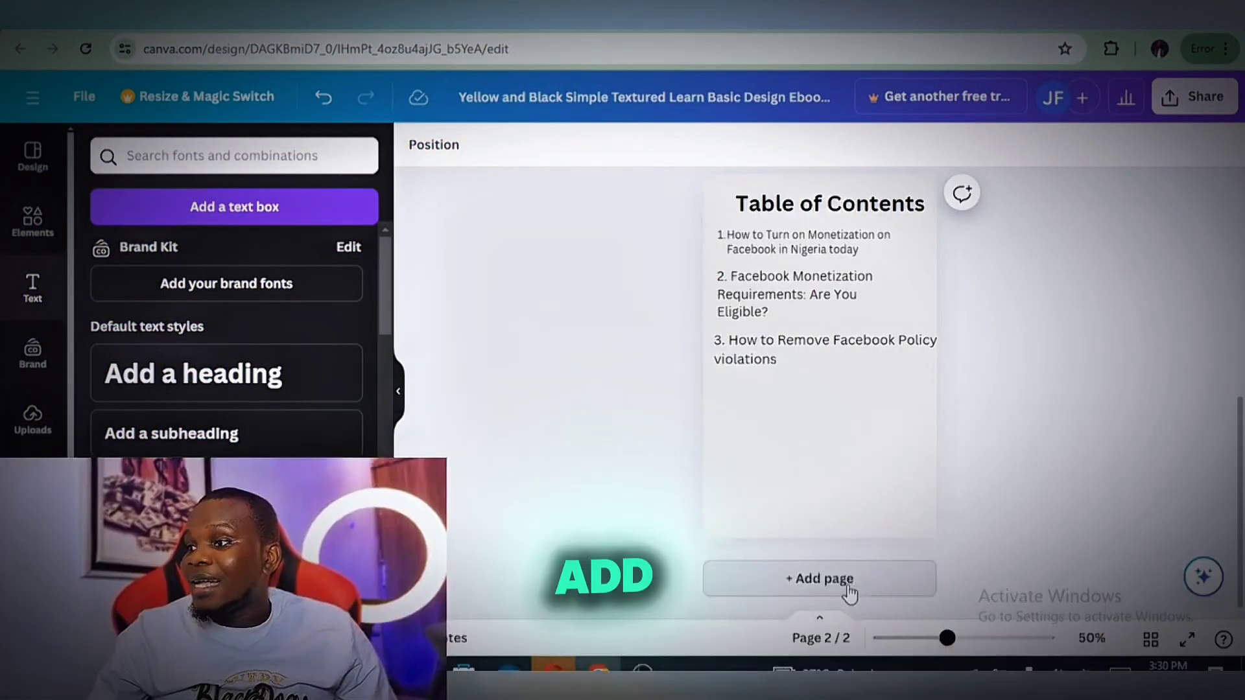
left_click(849, 579)
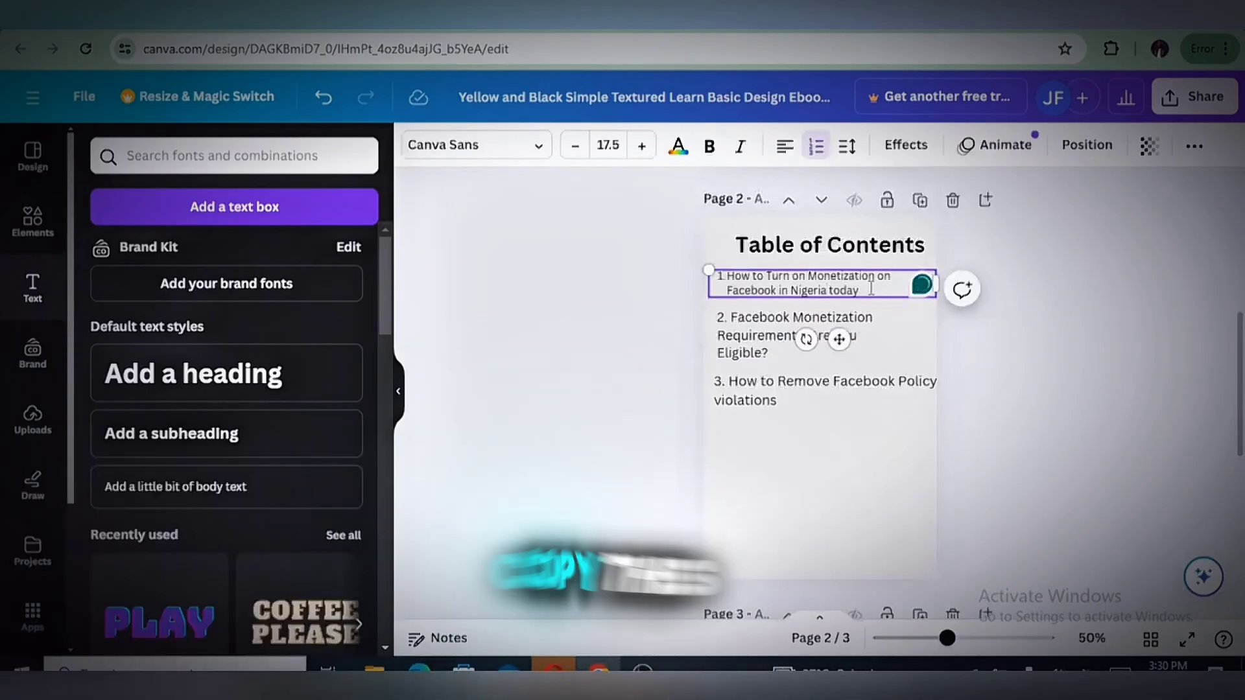
triple_click(854, 275)
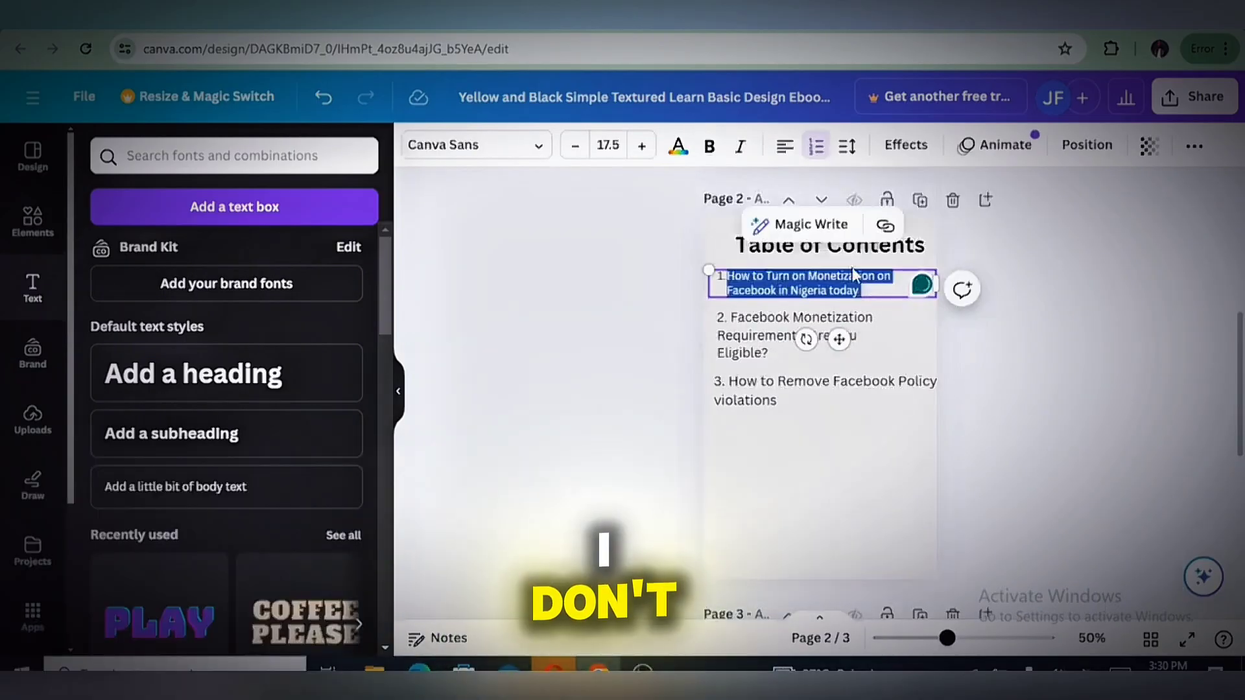
right_click(814, 289)
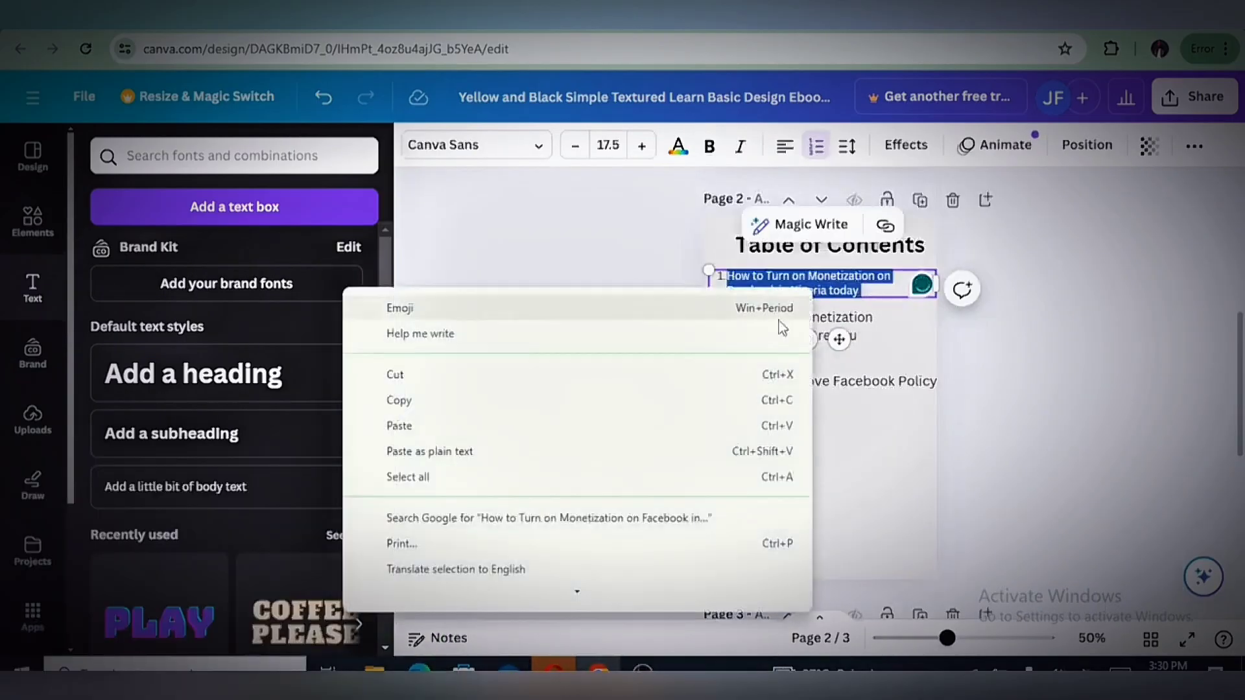
left_click(438, 400)
left_click(996, 443)
Add a heading on page 3 containing the copied "How to Turn on Monetization on Facebook in Nigeria today" and shrink it to about four-fifths width
scroll(997, 433, "down", 4)
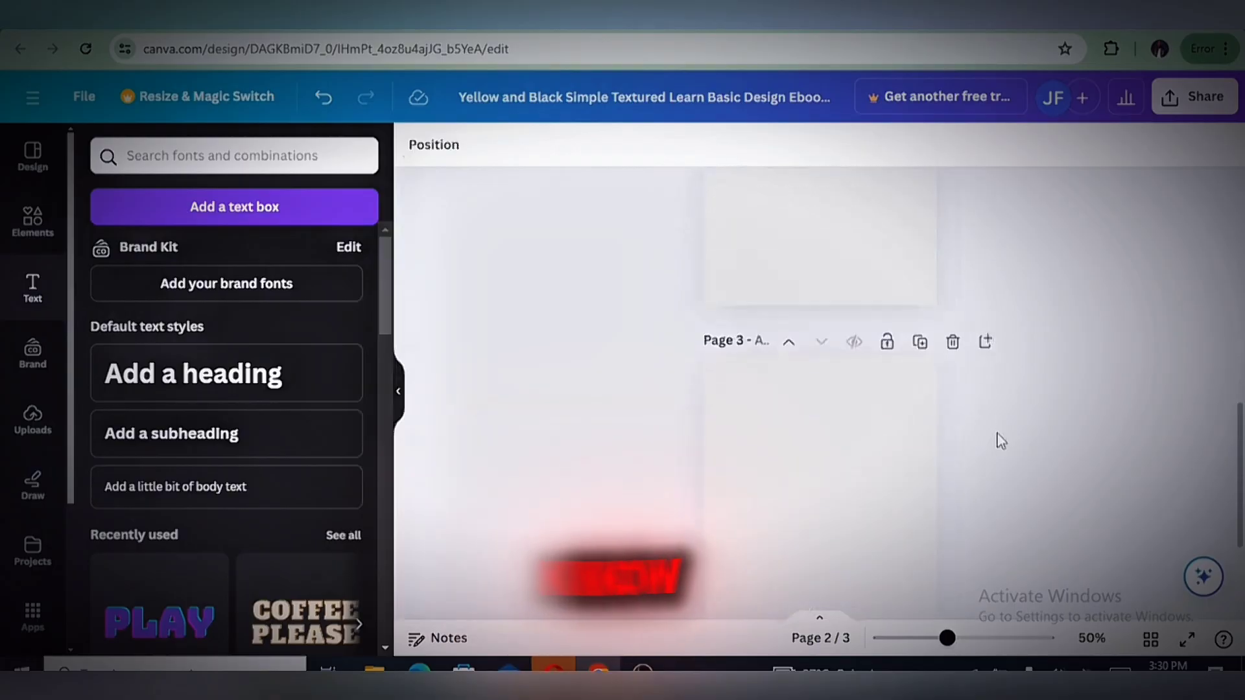
scroll(998, 434, "down", 2)
left_click(865, 350)
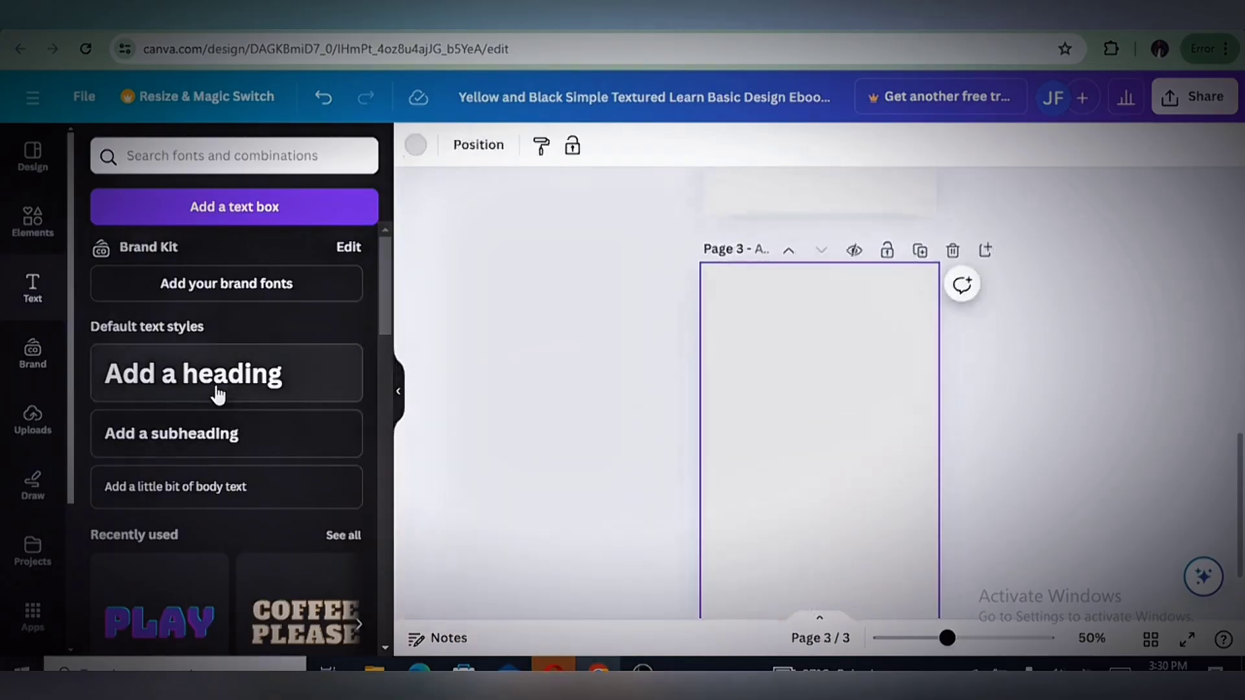
left_click(251, 398)
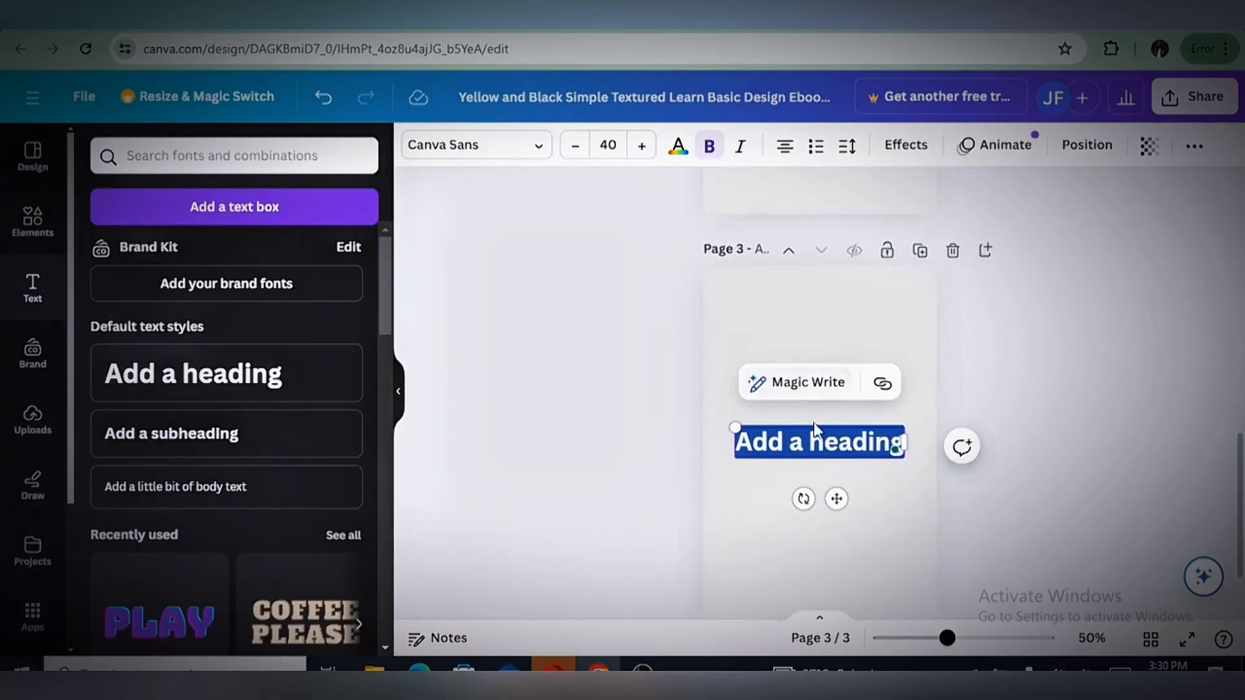
right_click(817, 442)
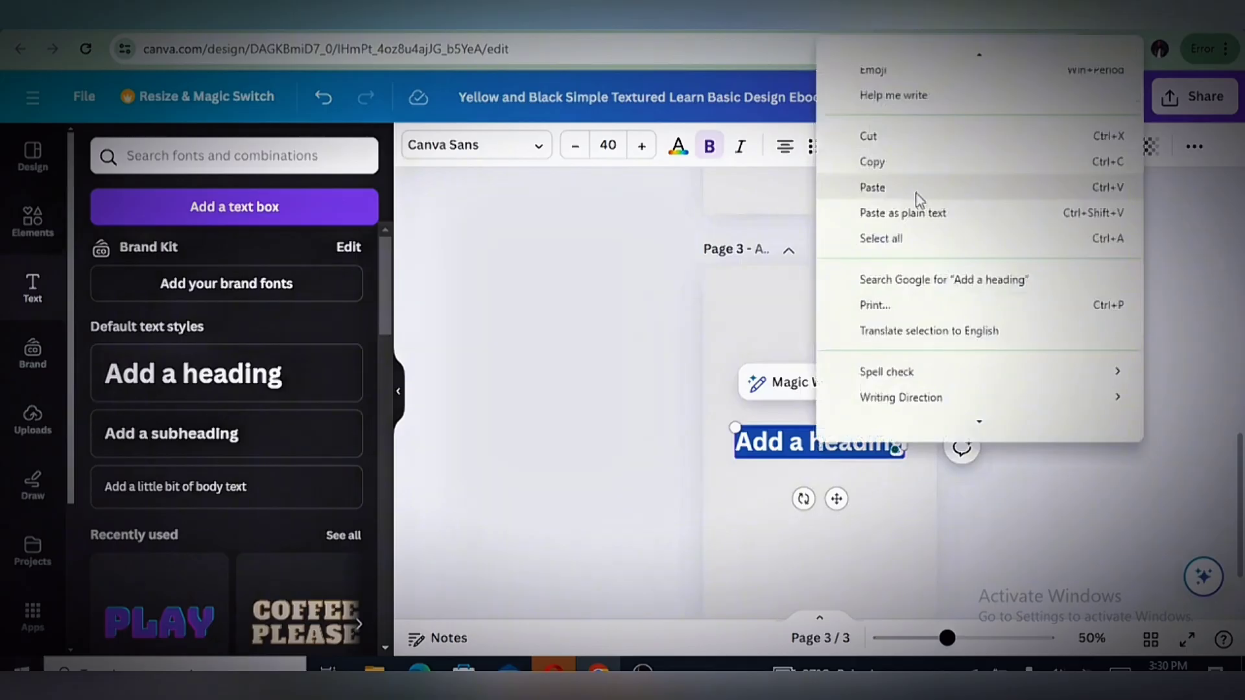
left_click(873, 187)
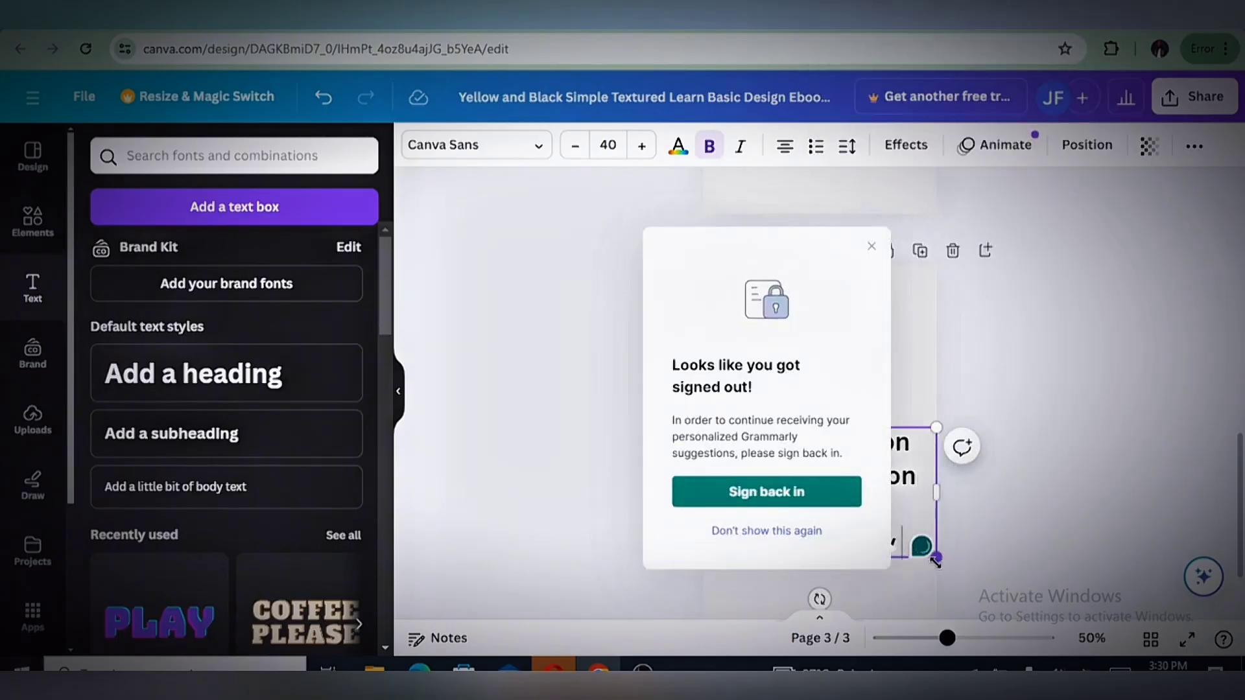
left_click_drag(936, 559, 892, 534)
left_click(1066, 465)
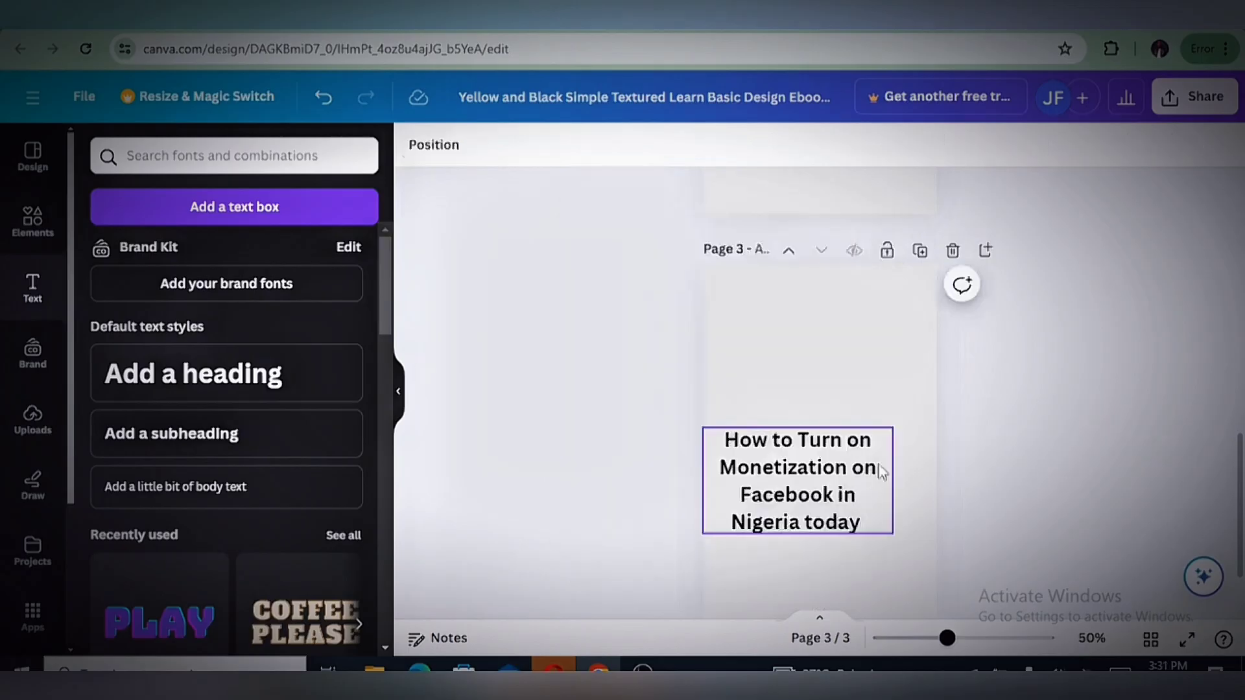
Reduce the page 3 heading to font size 26.4, widen its box to three lines and move it to the top of the page
left_click(880, 448)
left_click_drag(893, 428, 859, 448)
left_click_drag(859, 491, 858, 316)
left_click(1044, 402)
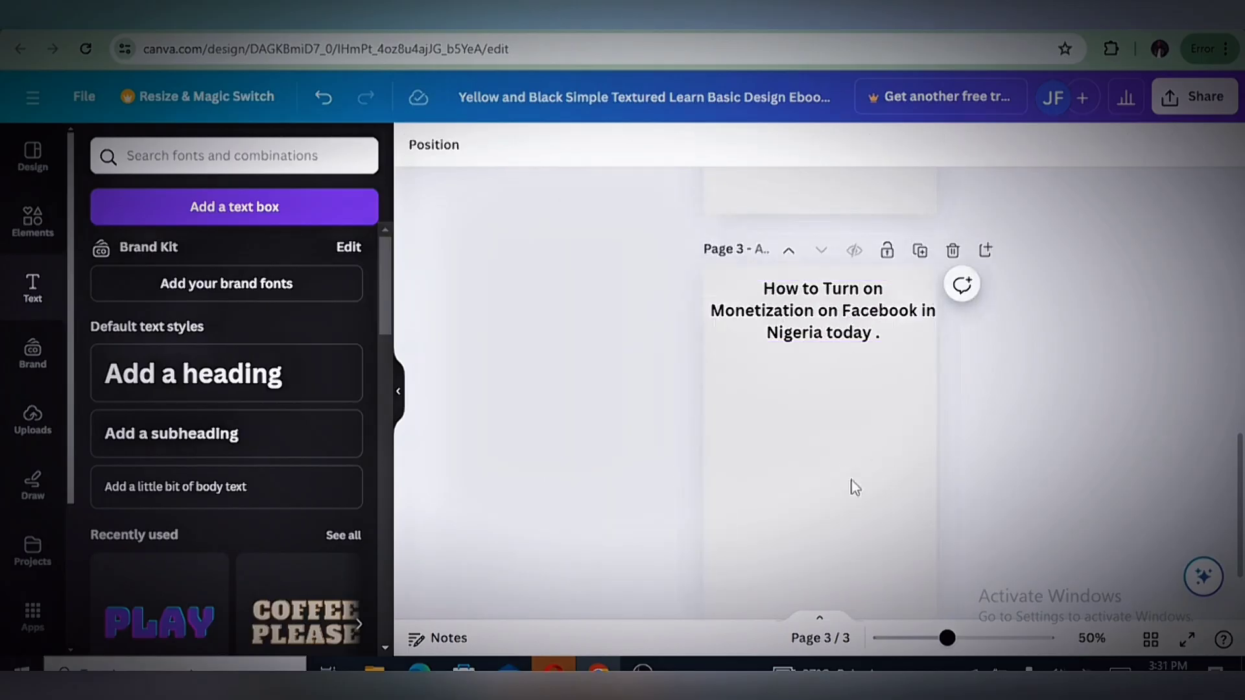
Try the yellow document color as page 3's background, then set it to the bright blue #0d0fff
left_click(851, 481)
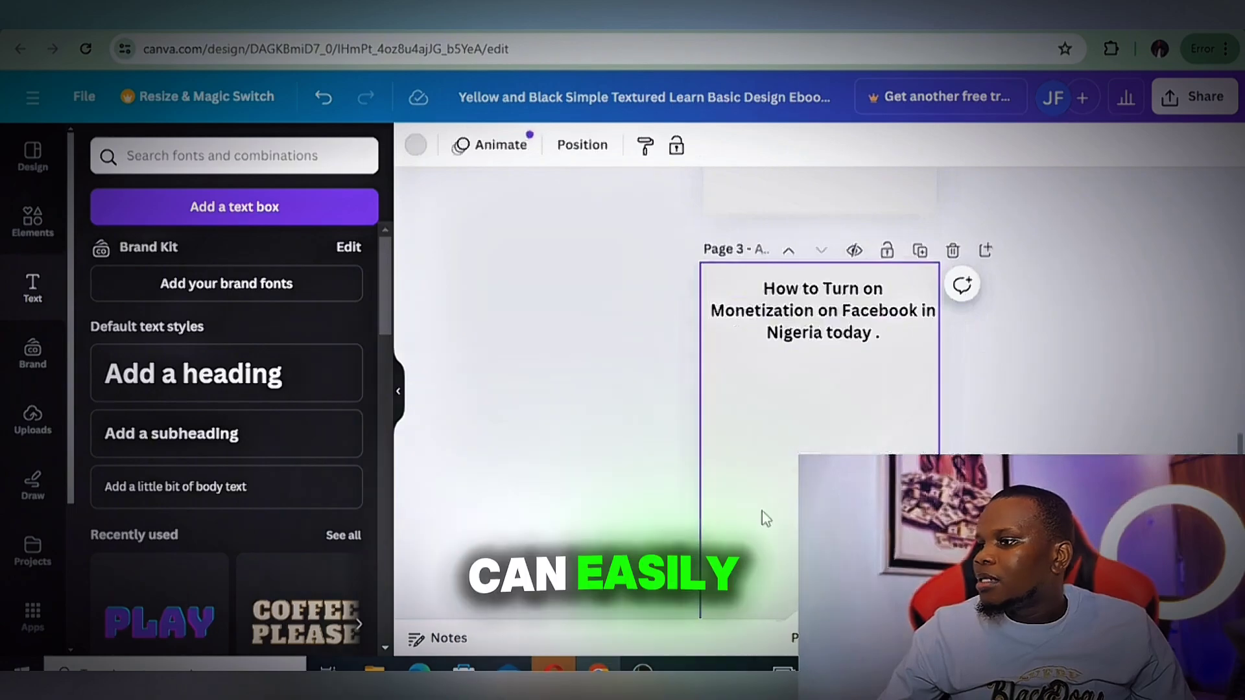
left_click(417, 146)
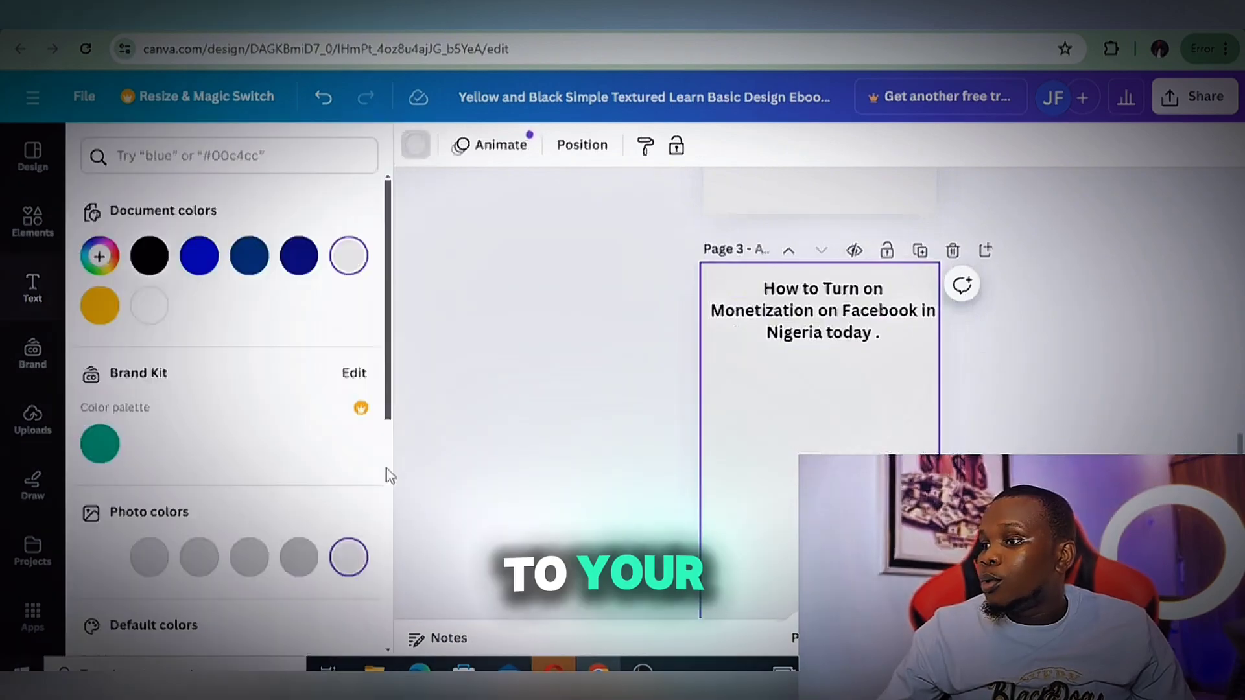
left_click(96, 310)
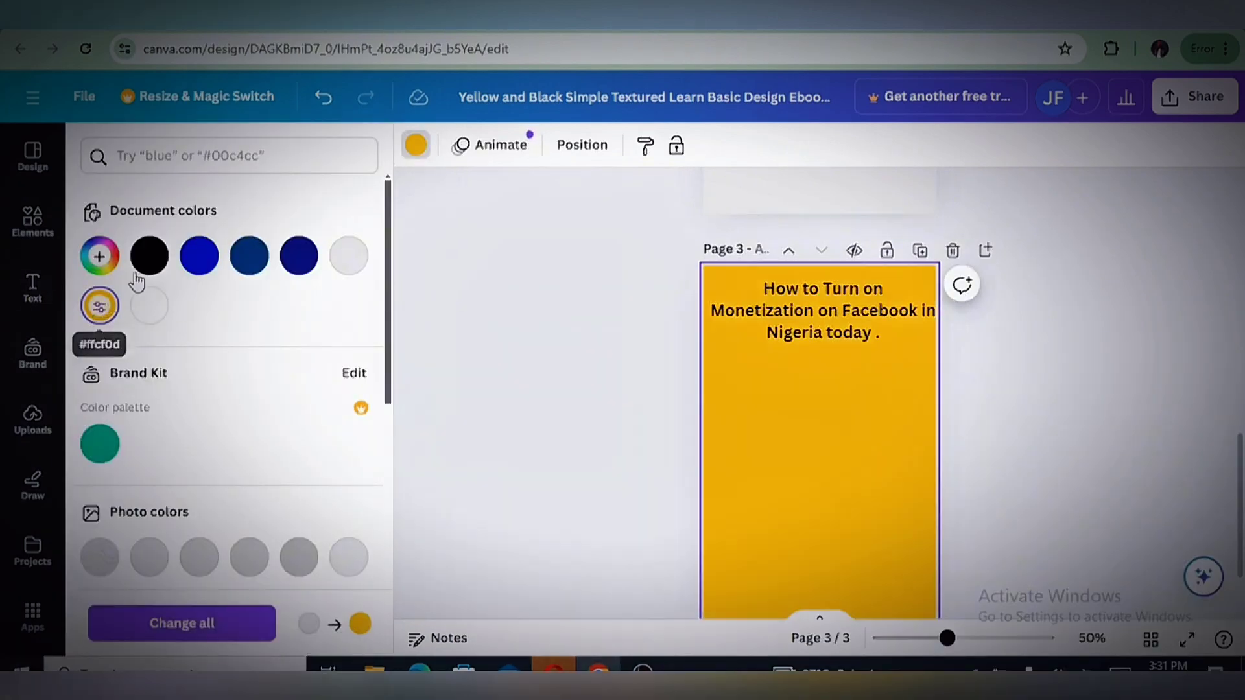
left_click(205, 278)
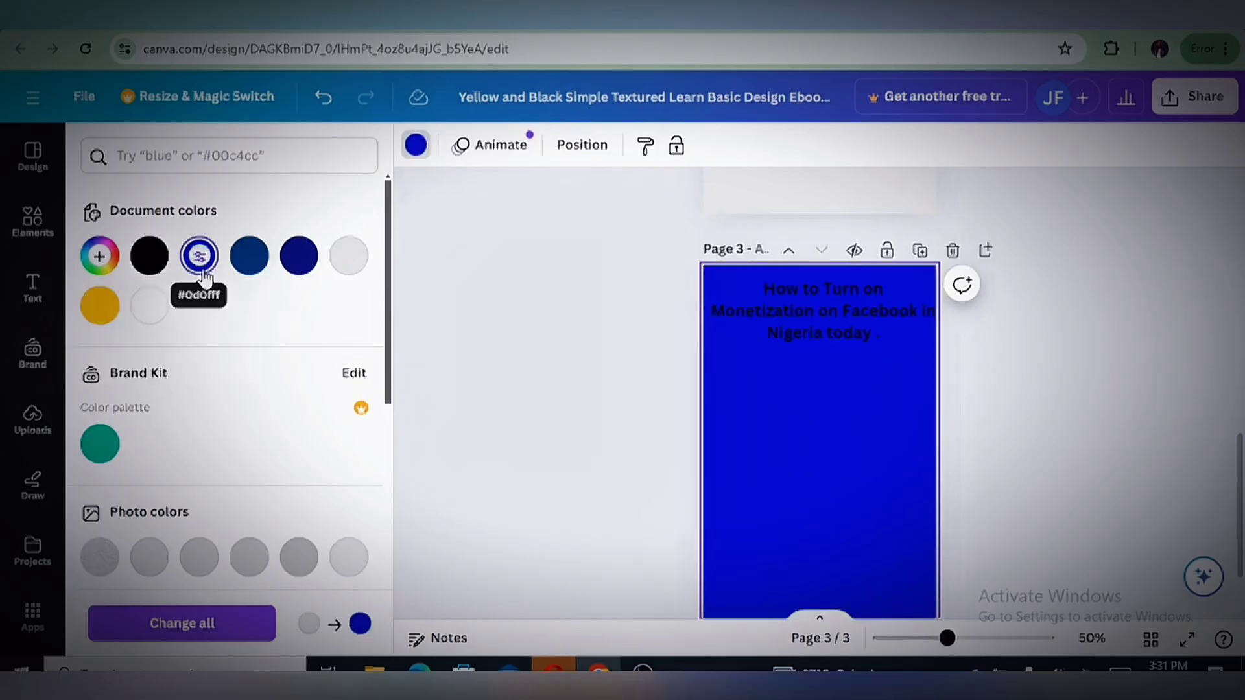
Set the text color of the page 3 heading to white
left_click(831, 308)
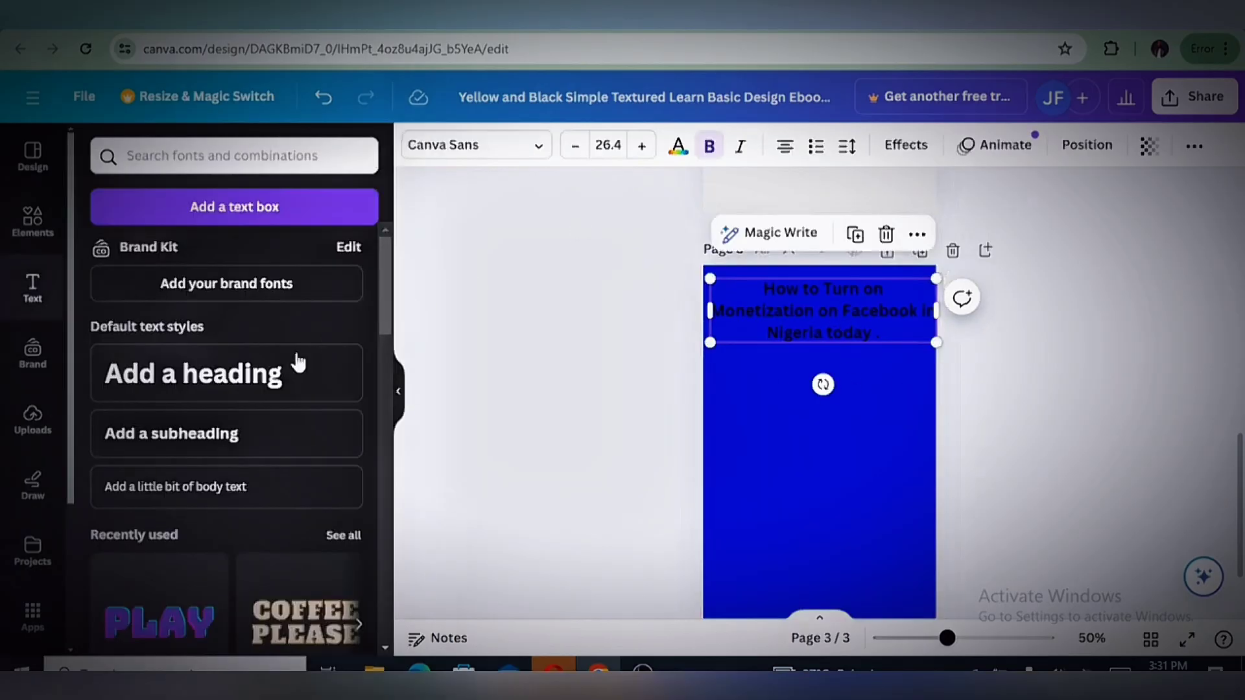
left_click(678, 145)
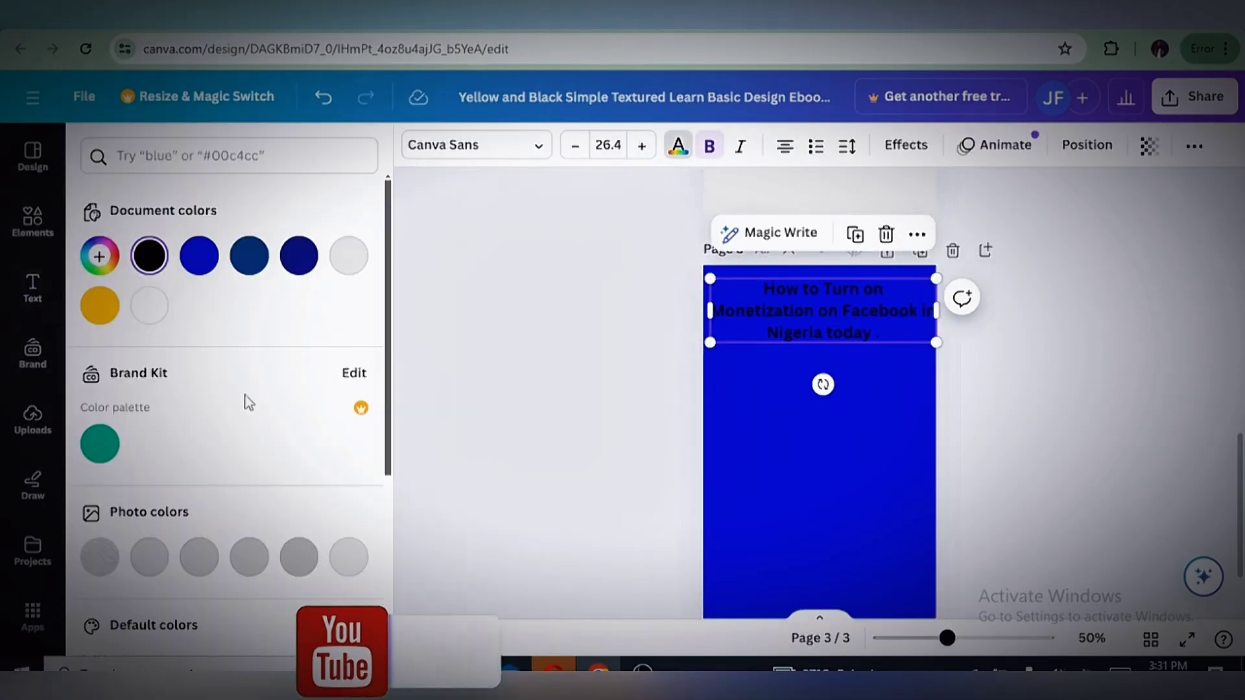
scroll(317, 509, "down", 2)
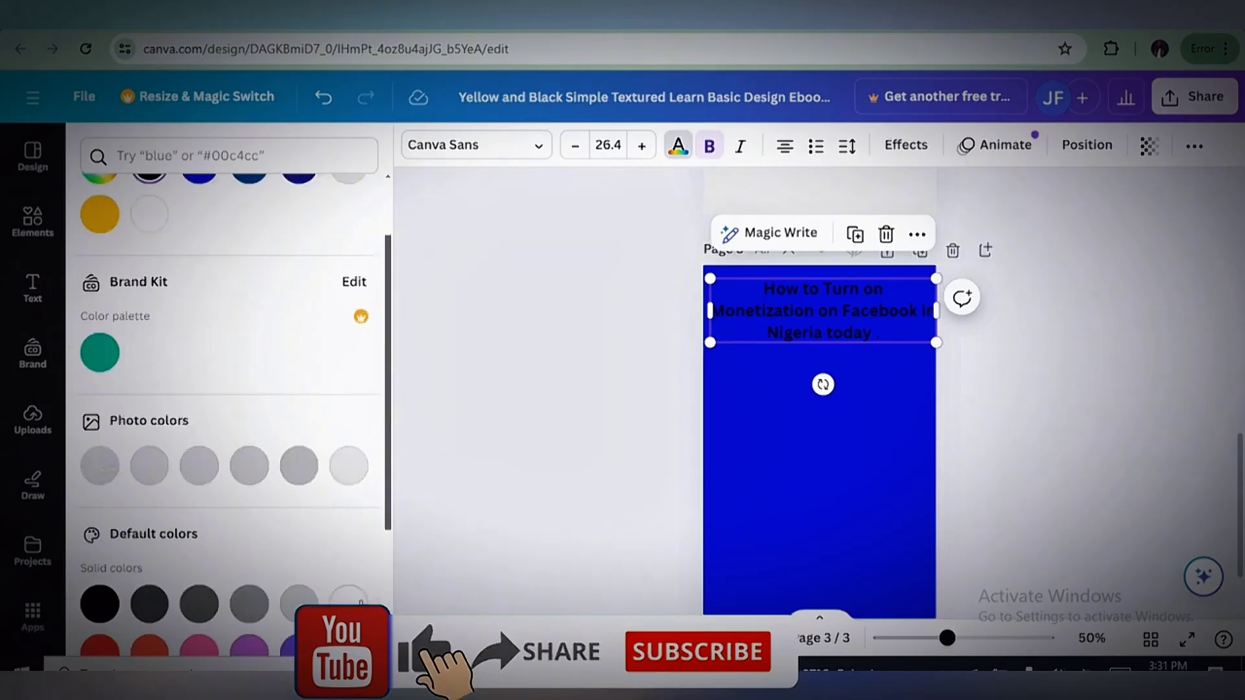
left_click(349, 595)
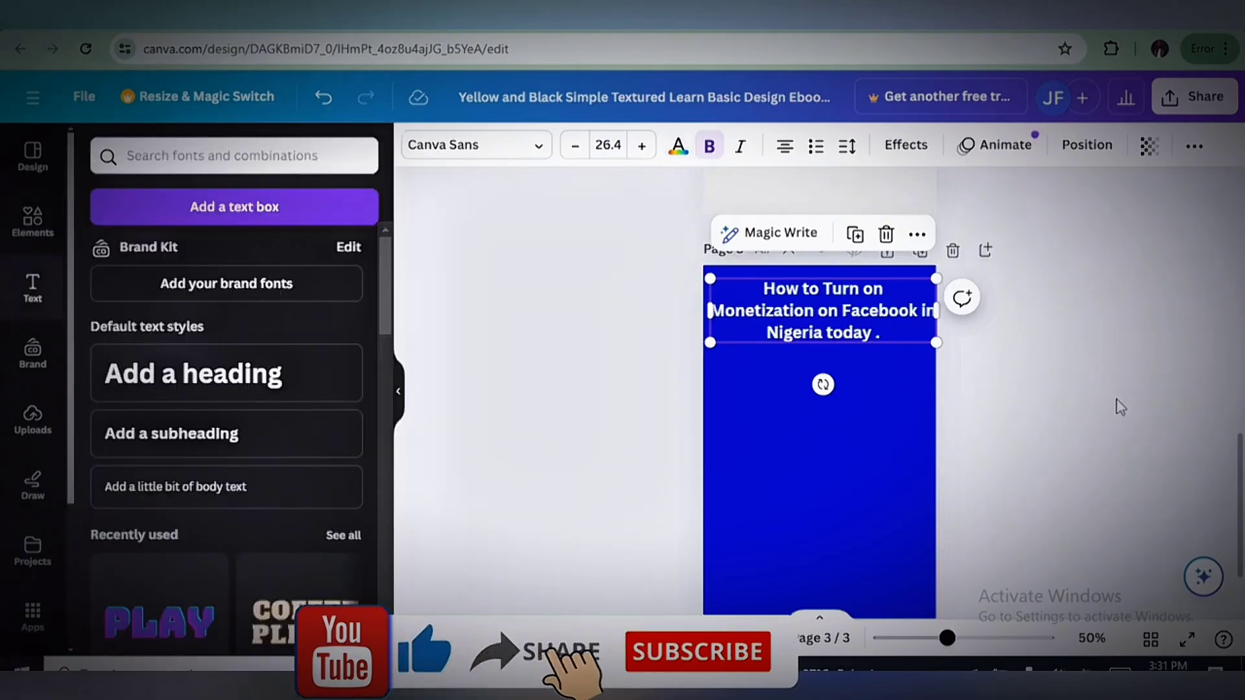
Shrink the page 3 heading to font size 20.6, center it near the page top and widen its box to fit two lines
left_click(869, 418)
left_click(840, 325)
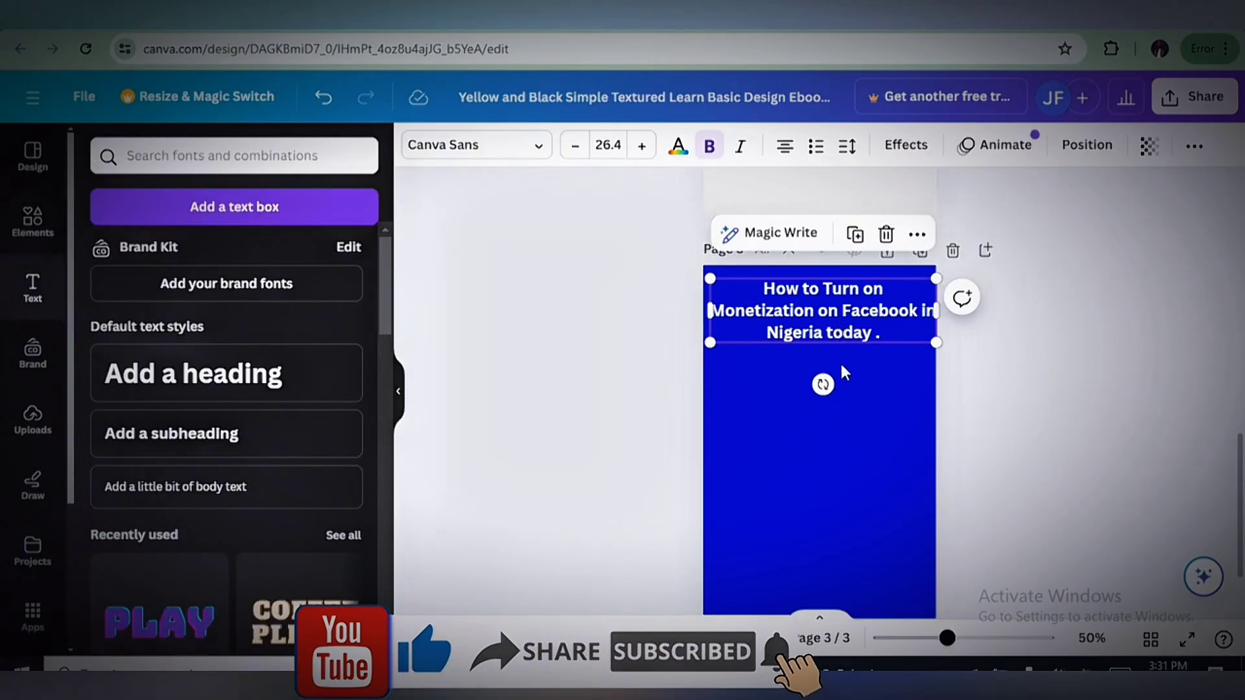
mouse_move(851, 306)
left_mouse_down()
mouse_move(835, 300)
mouse_move(848, 297)
left_mouse_up()
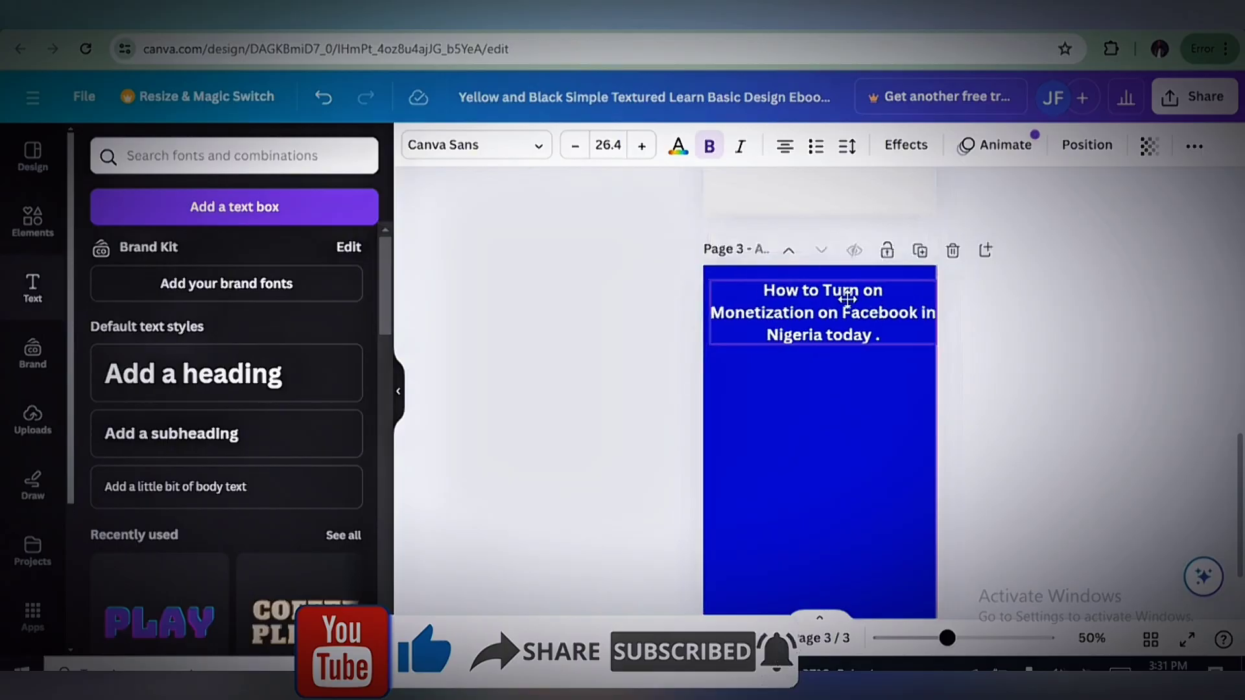
left_click_drag(934, 344, 893, 332)
left_click_drag(814, 310, 834, 301)
left_click(910, 350)
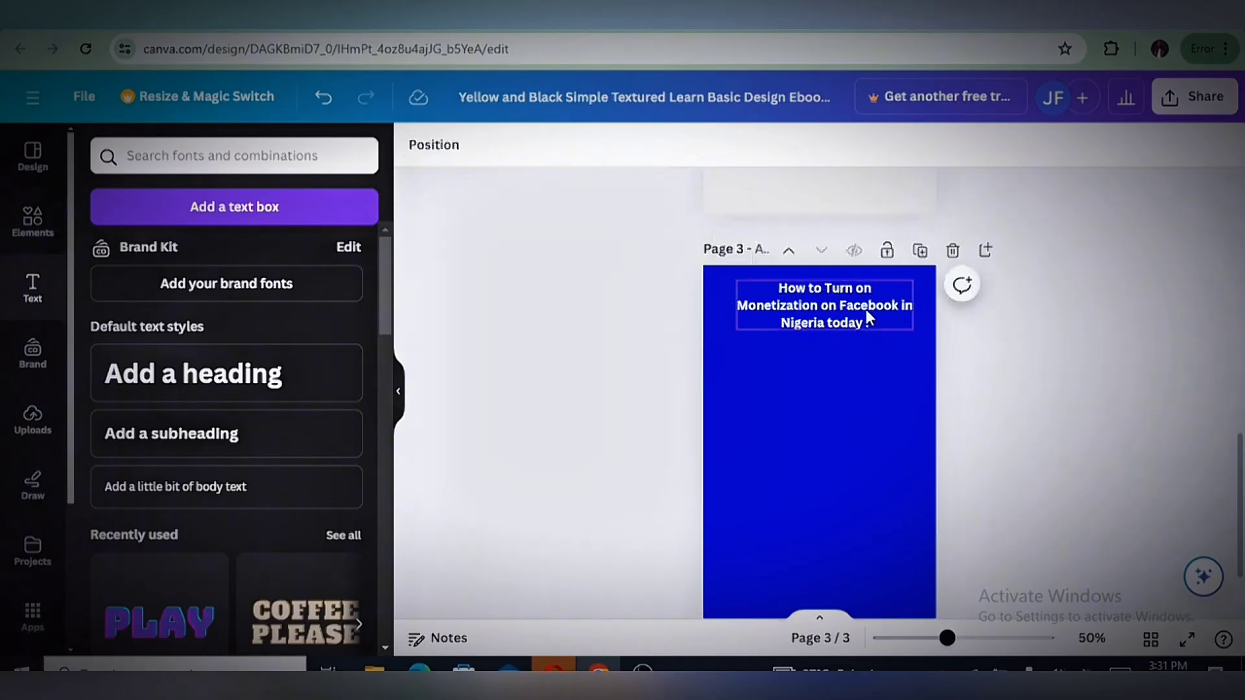
left_click(896, 311)
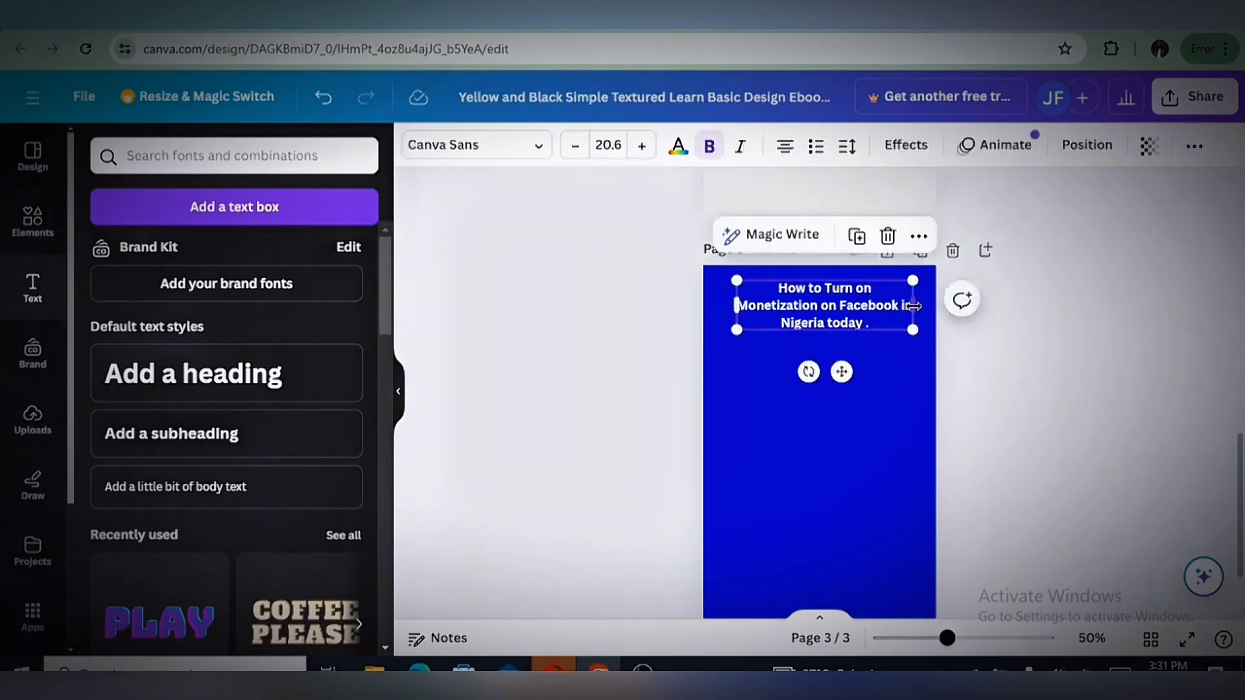
left_click_drag(922, 305, 843, 299)
left_click(1009, 409)
Set the background of the table of contents page to the same bright blue as page 3
scroll(1006, 406, "up", 5)
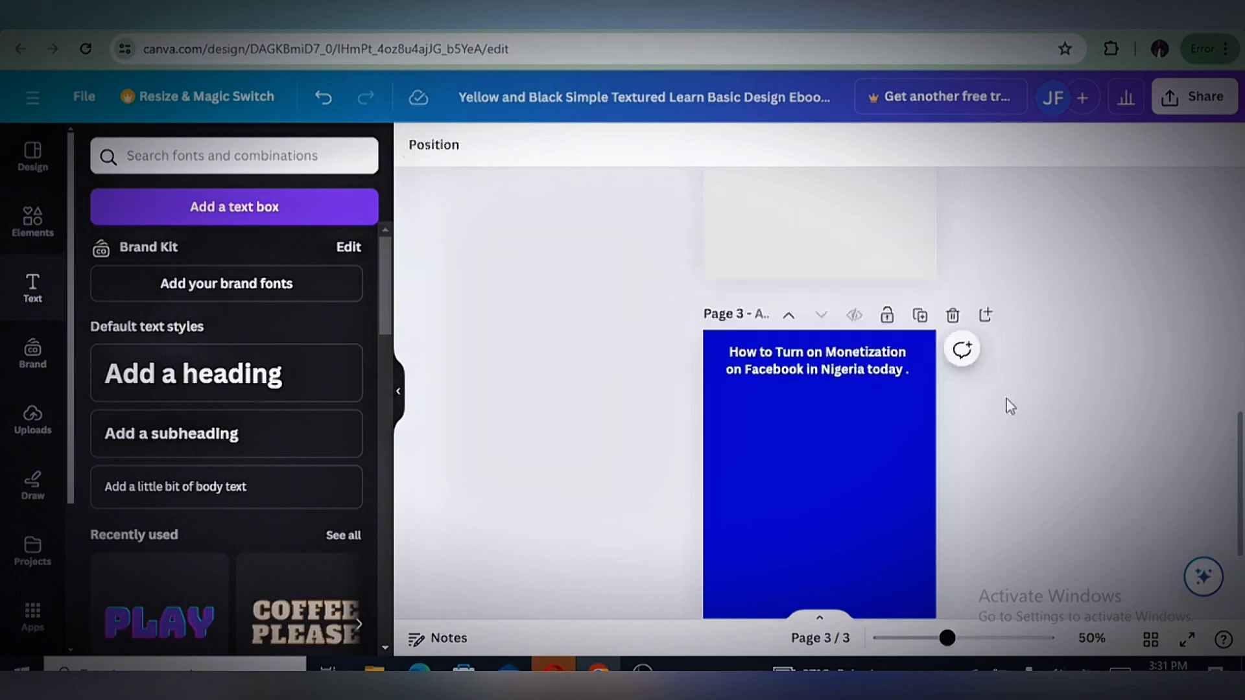
left_click(832, 387)
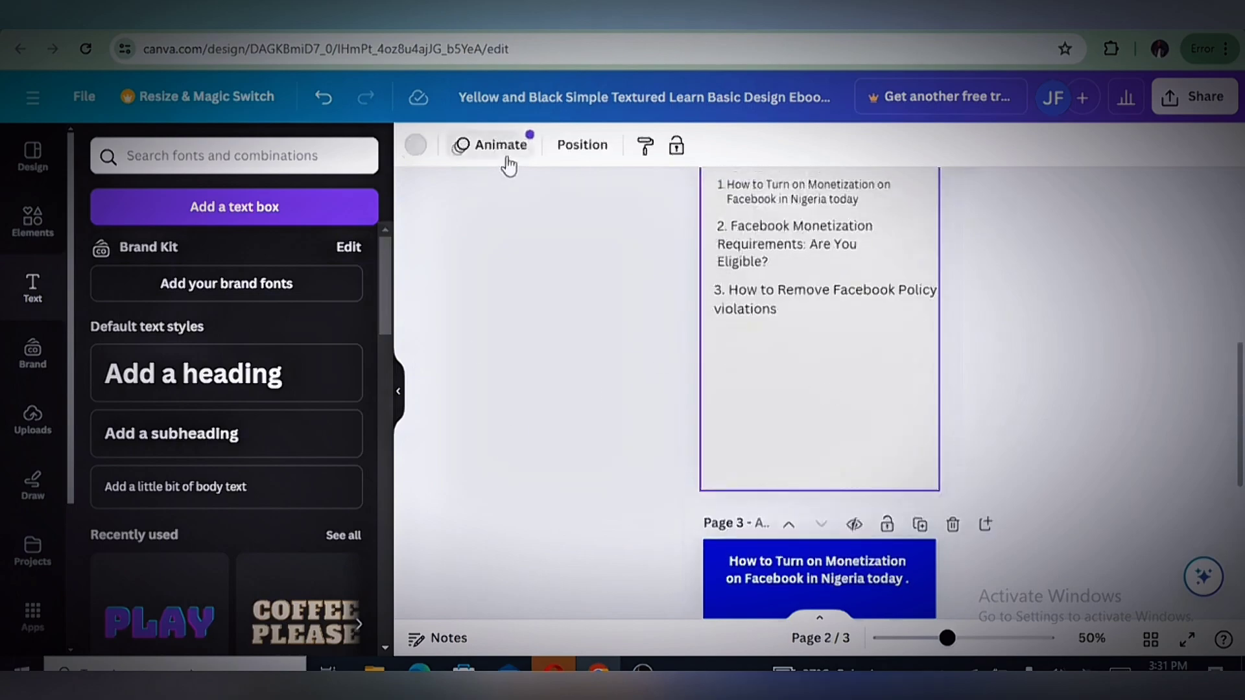
left_click(410, 150)
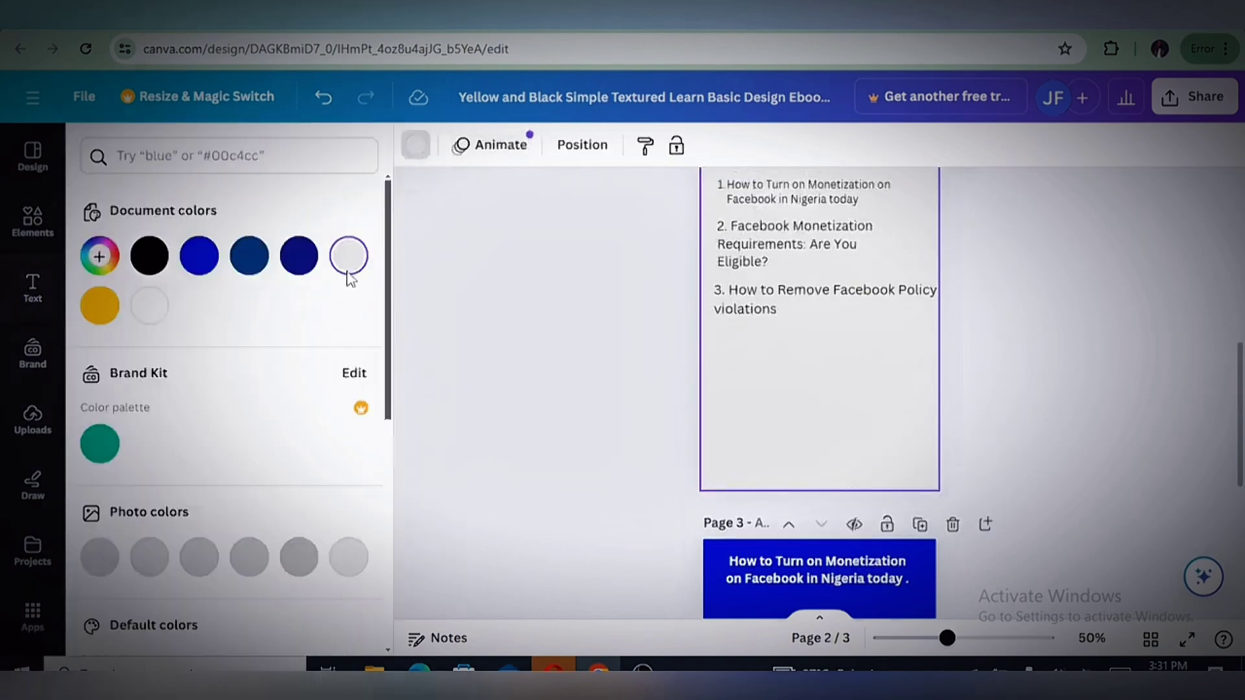
left_click(201, 272)
Set the text color of all three numbered entries in the table of contents to white
left_click(805, 250)
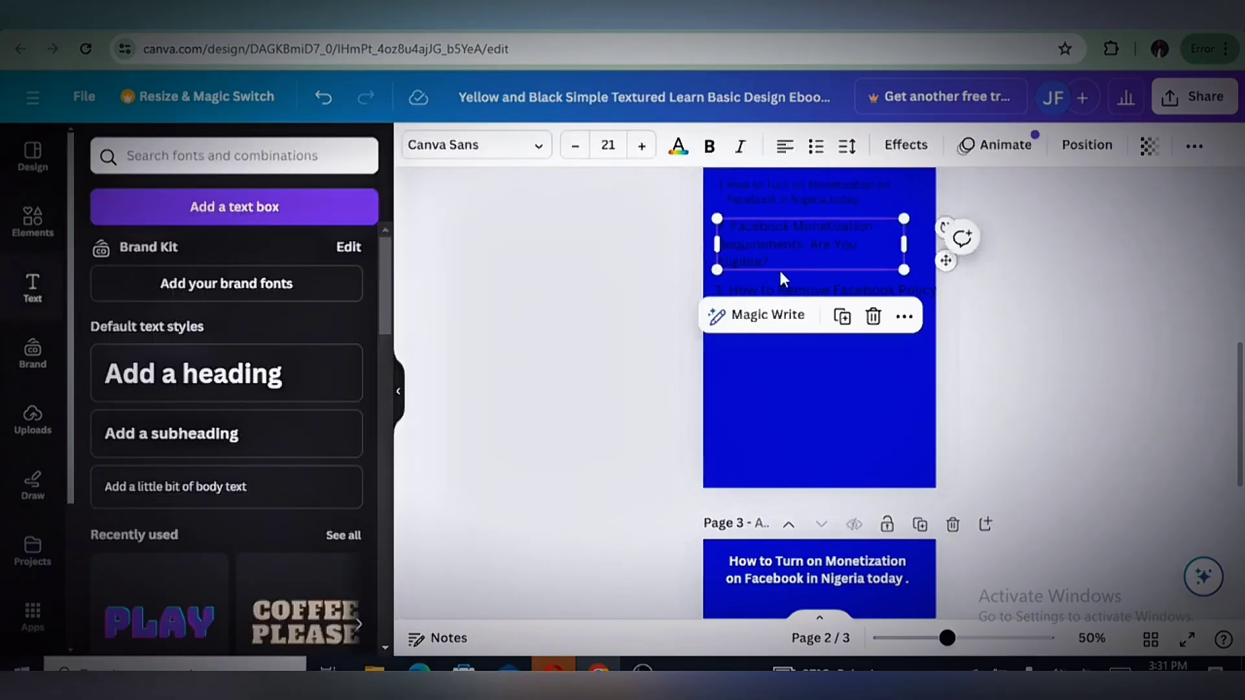
left_click(677, 148)
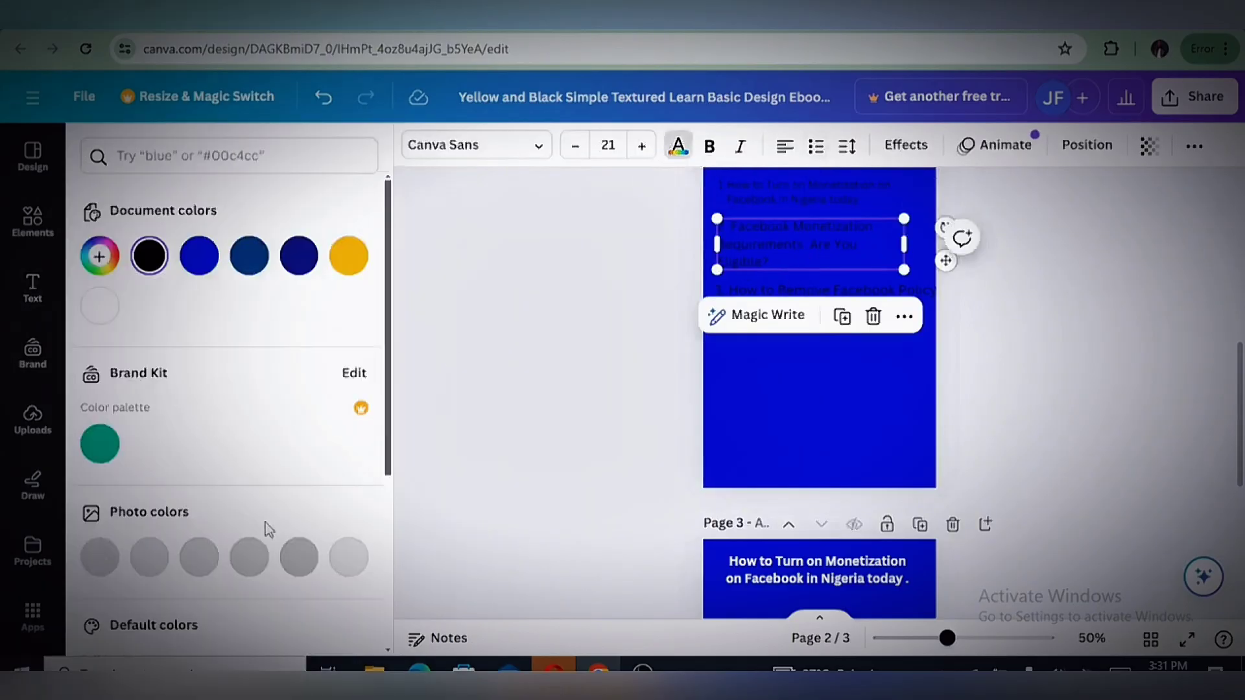
scroll(320, 555, "down", 3)
left_click(349, 515)
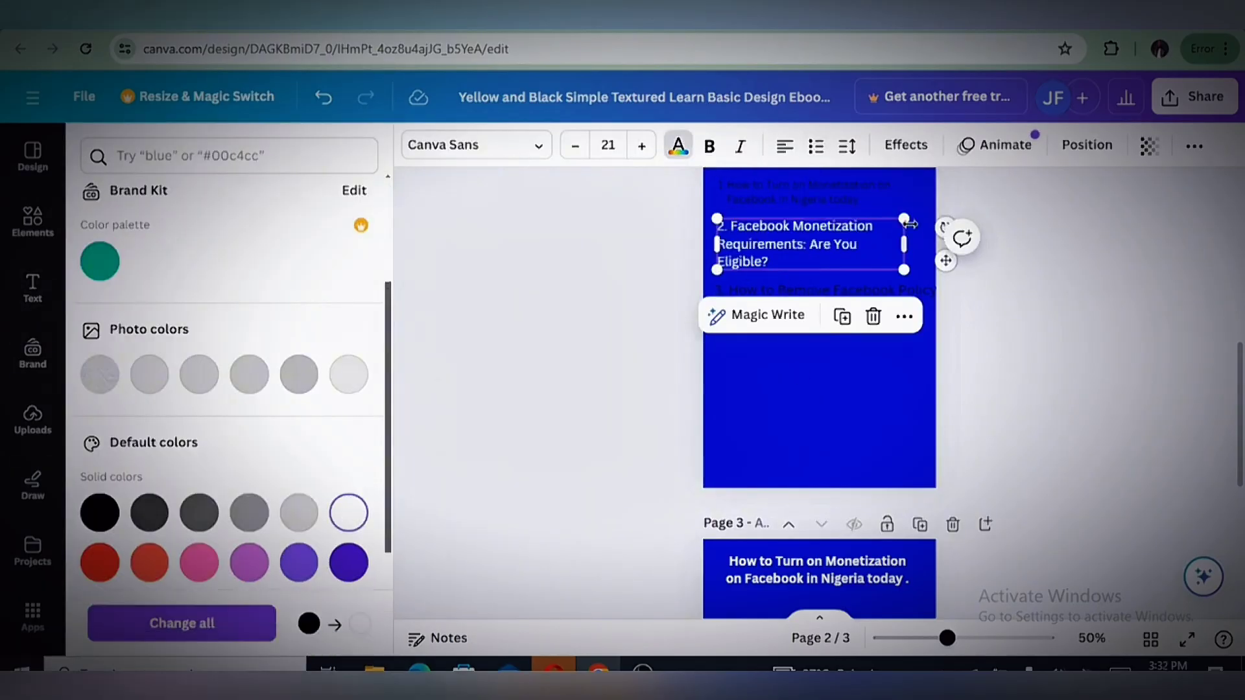
left_click(807, 197)
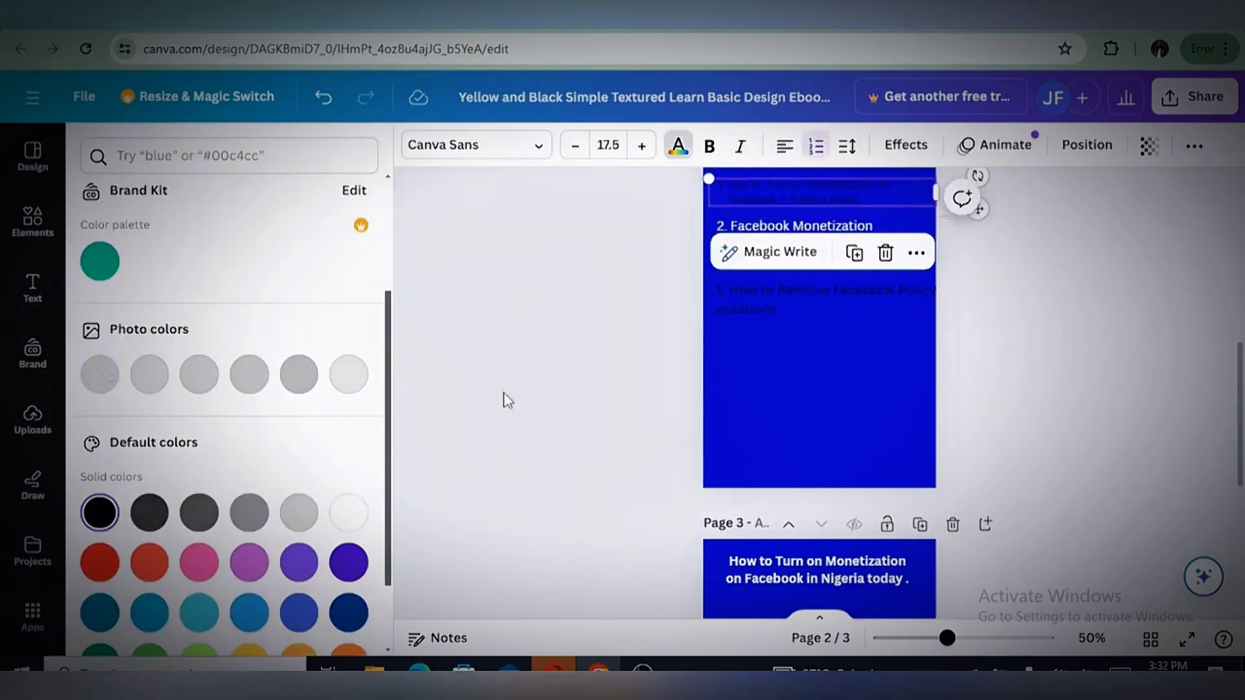
left_click(350, 514)
left_click(752, 309)
left_click(349, 514)
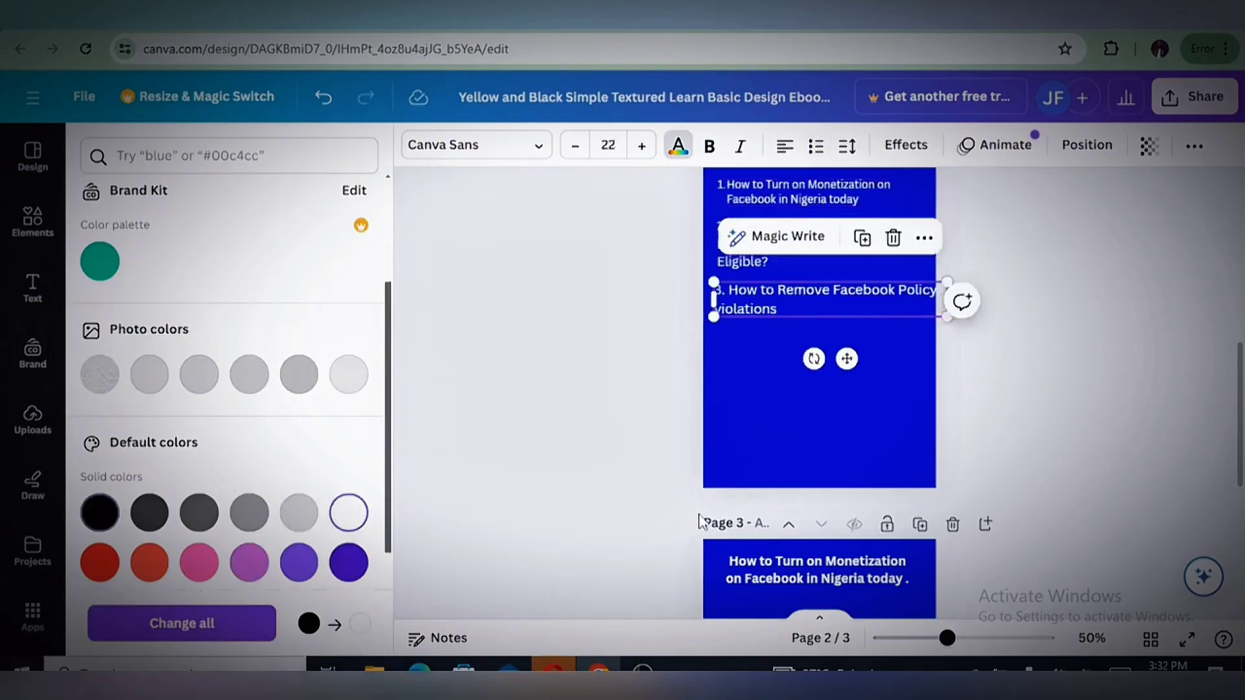
left_click(1102, 450)
Set the text color of the "Table of Contents" title on page 2 to white
scroll(1104, 447, "up", 1)
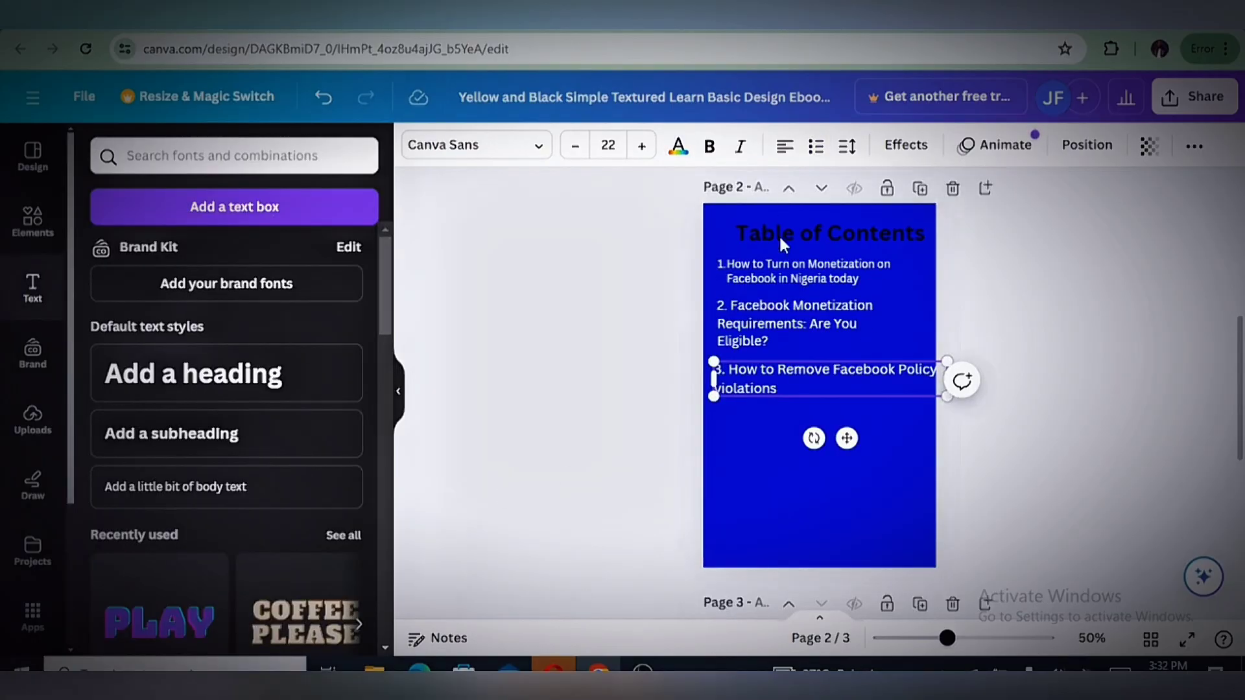
scroll(780, 243, "up", 4)
left_click(801, 514)
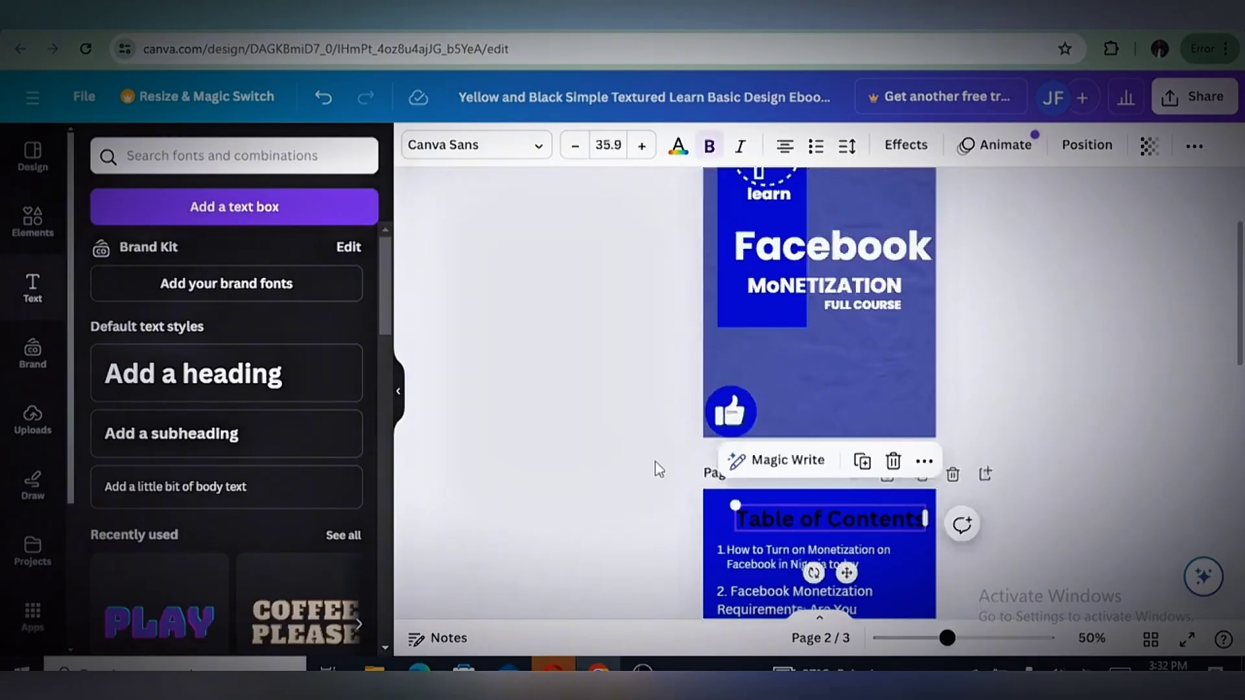
left_click(678, 149)
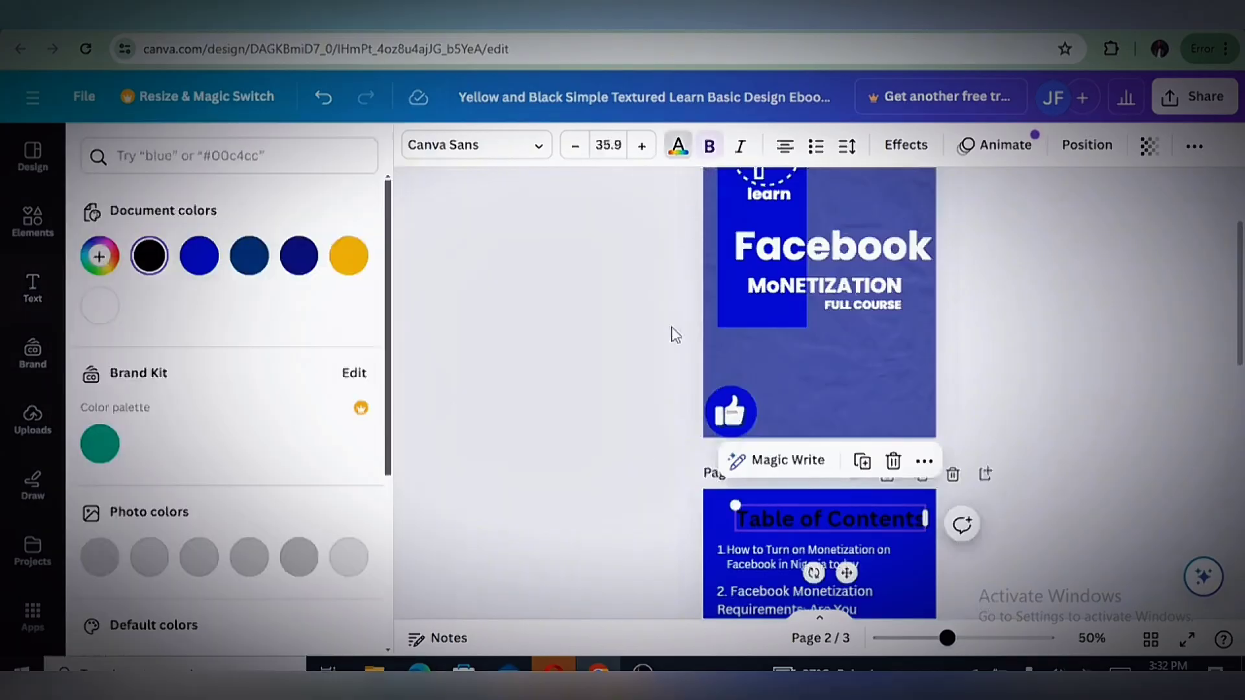
scroll(328, 595, "down", 3)
left_click(350, 514)
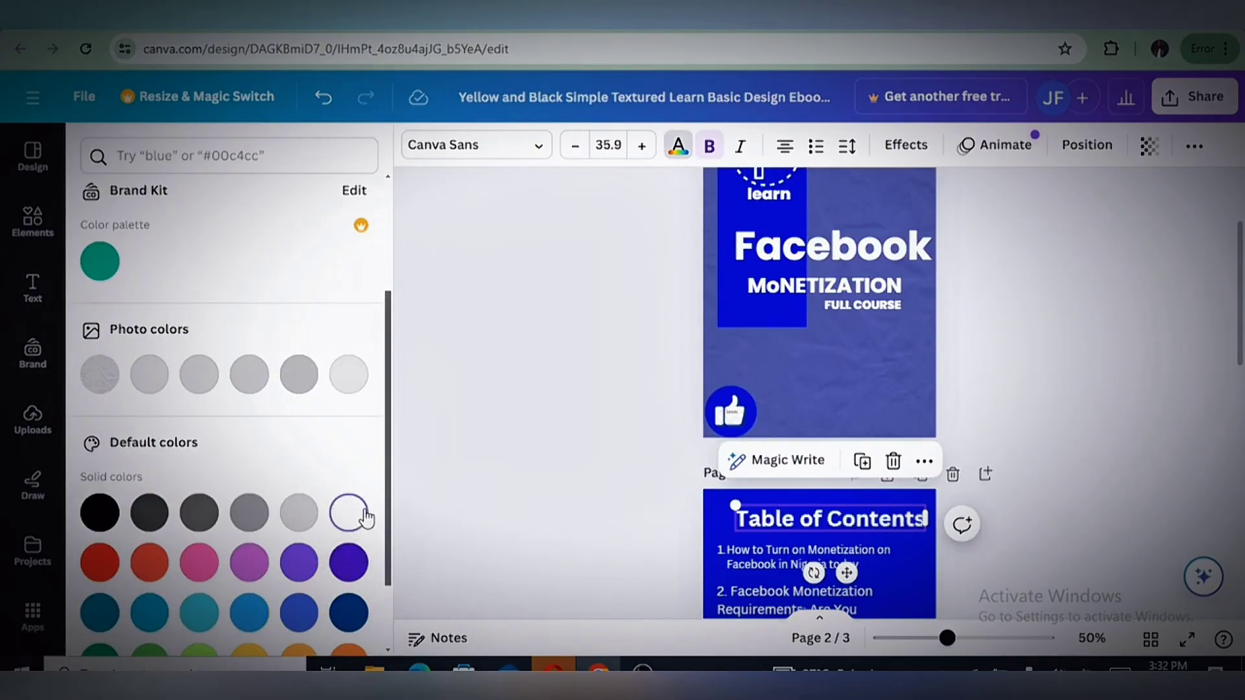
left_click(512, 445)
Return to page 3 and select its blue background to make it the active page
scroll(1100, 431, "down", 9)
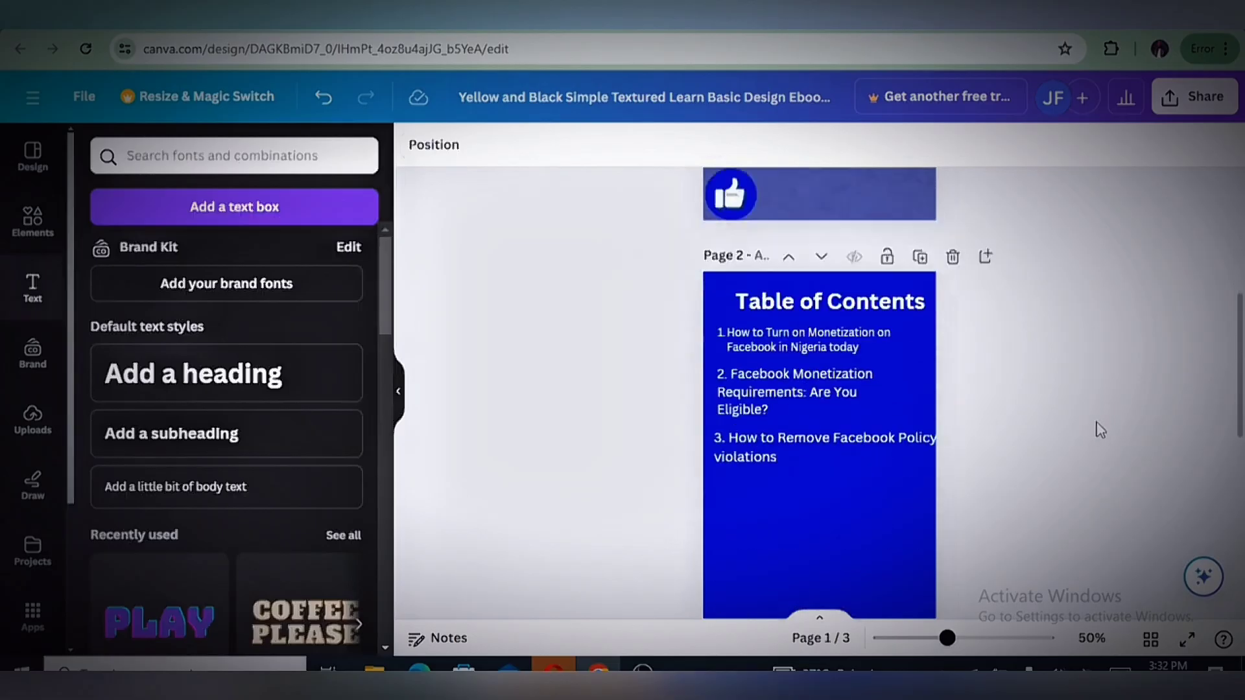
scroll(1101, 431, "down", 2)
left_click(756, 307)
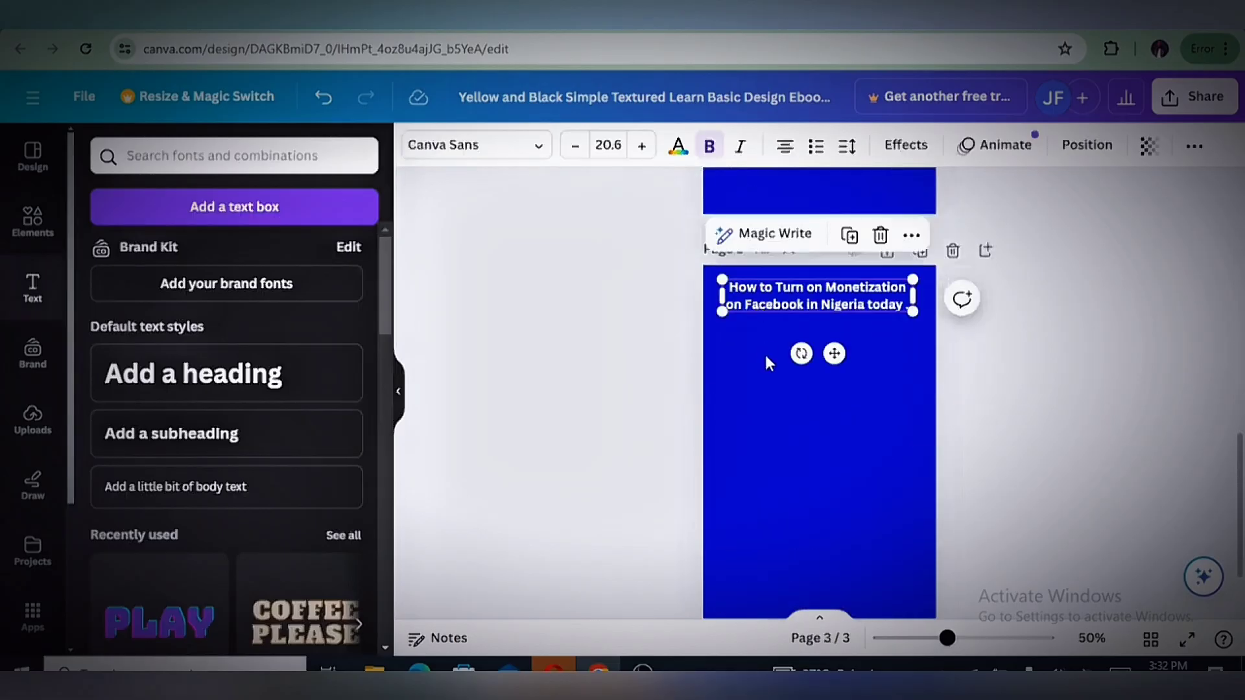
left_click(764, 355)
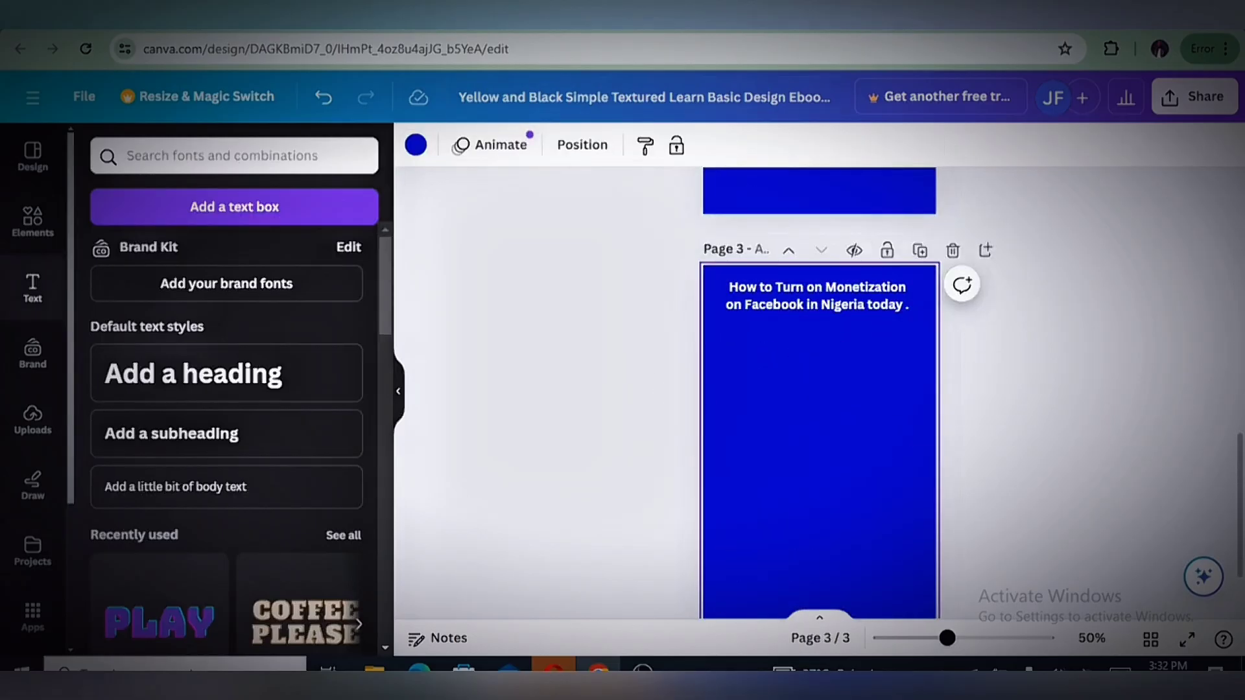
Switch to the WordPress blog post, copy its three opening paragraphs about Facebook monetization in Nigeria, and return to the Canva design
left_click(317, 33)
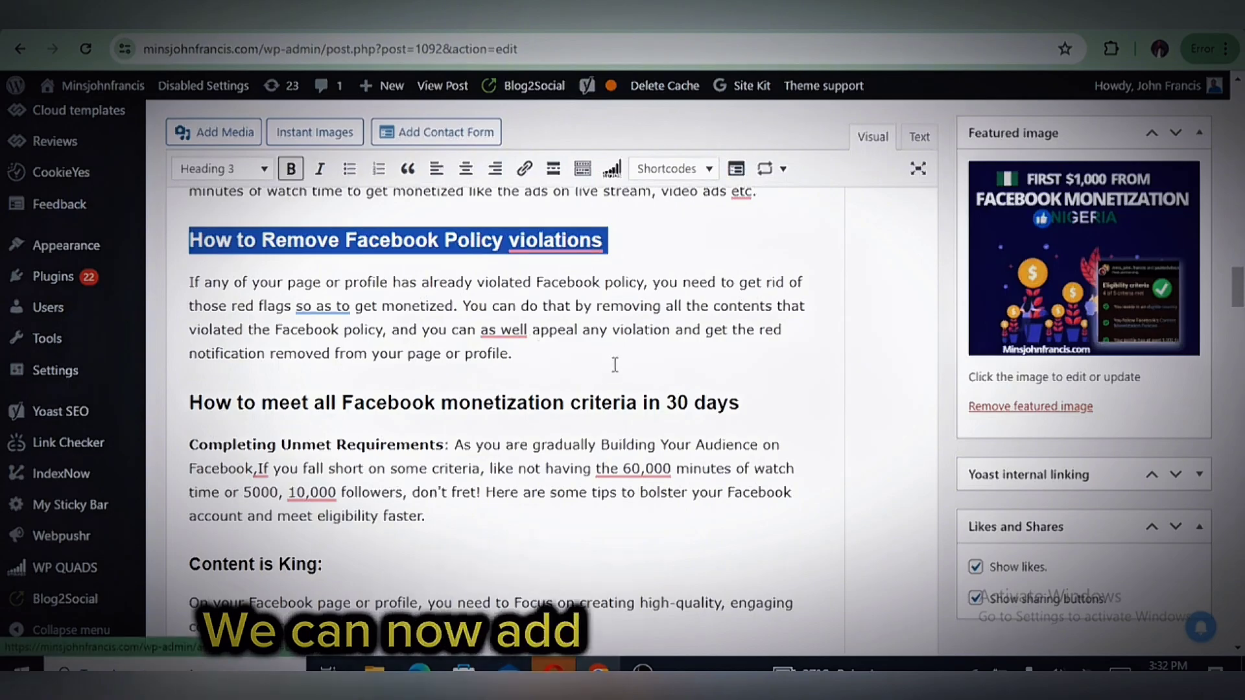
scroll(599, 342, "up", 10)
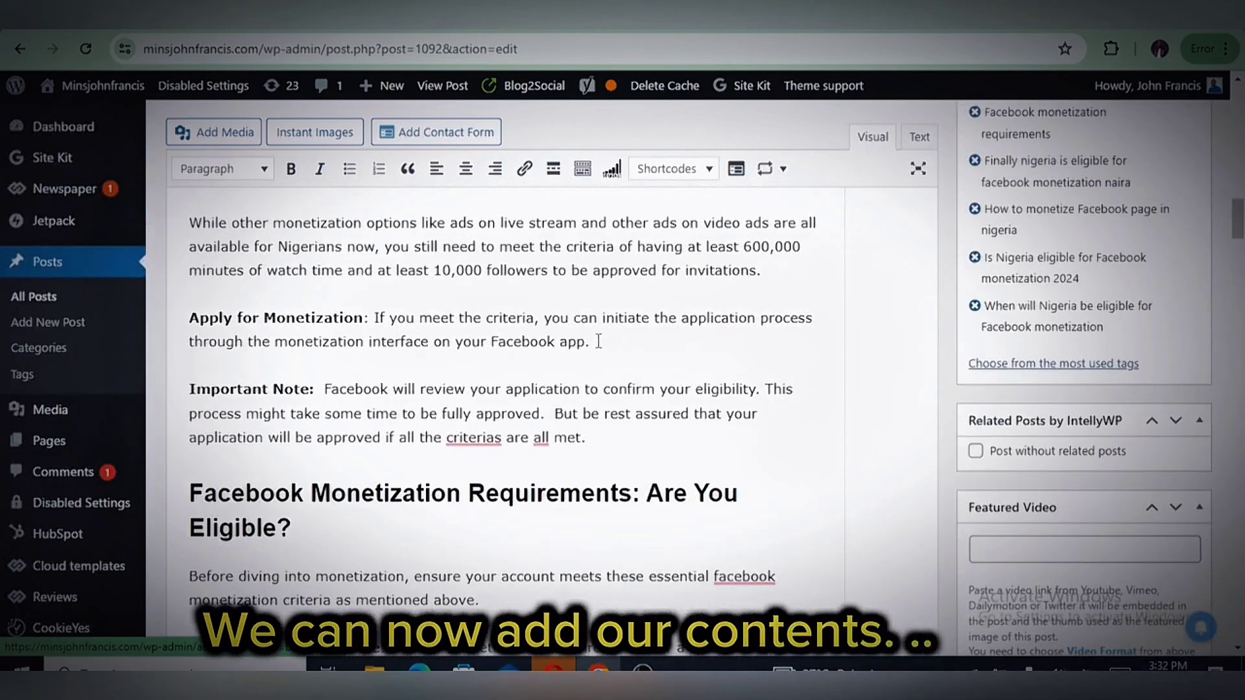
scroll(599, 342, "up", 5)
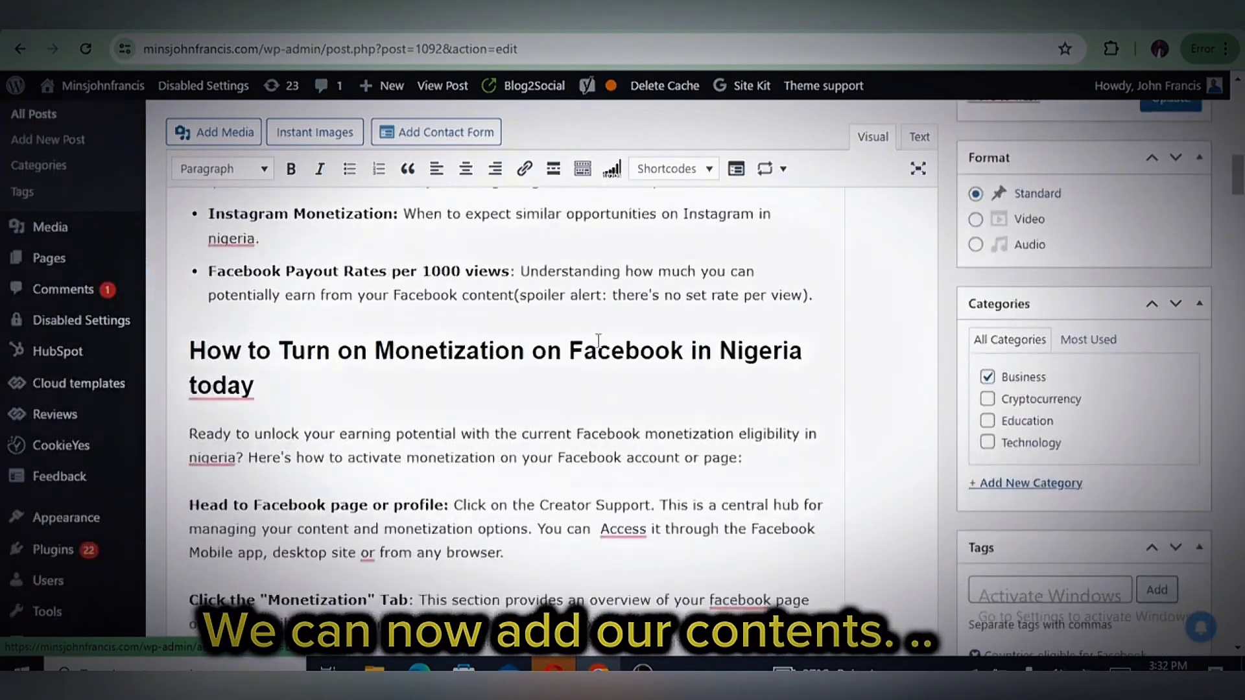
scroll(206, 473, "down", 2)
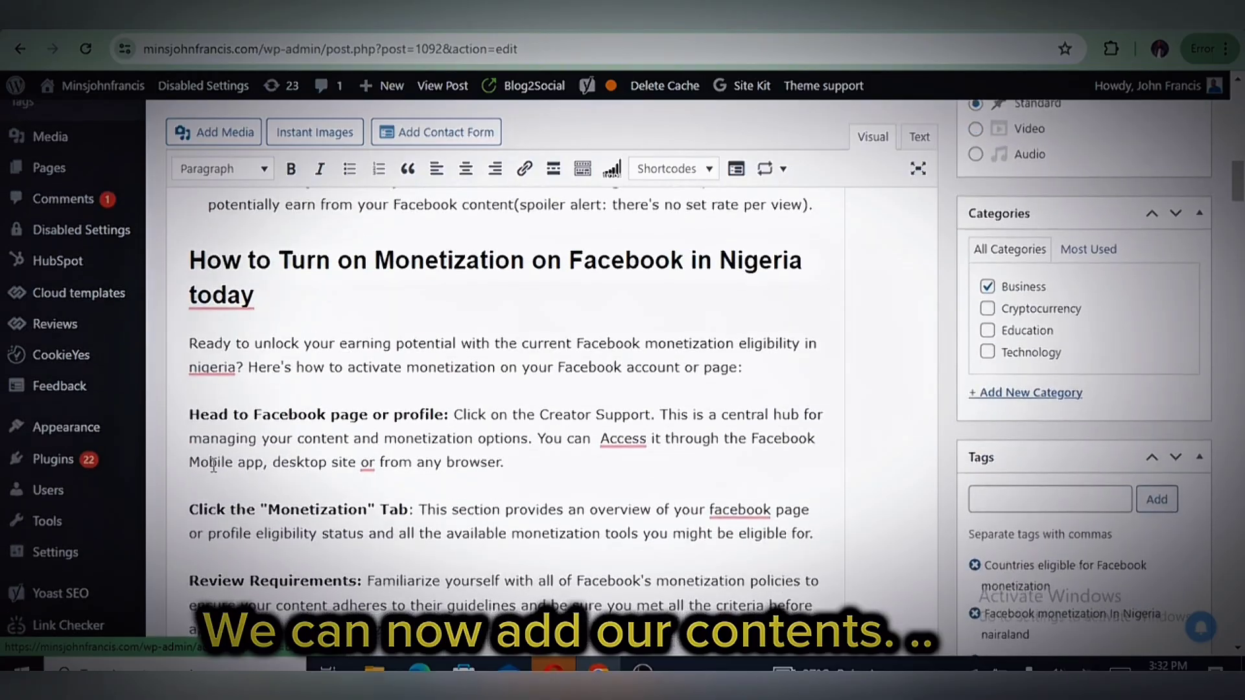
scroll(213, 465, "up", 5)
scroll(258, 380, "up", 10)
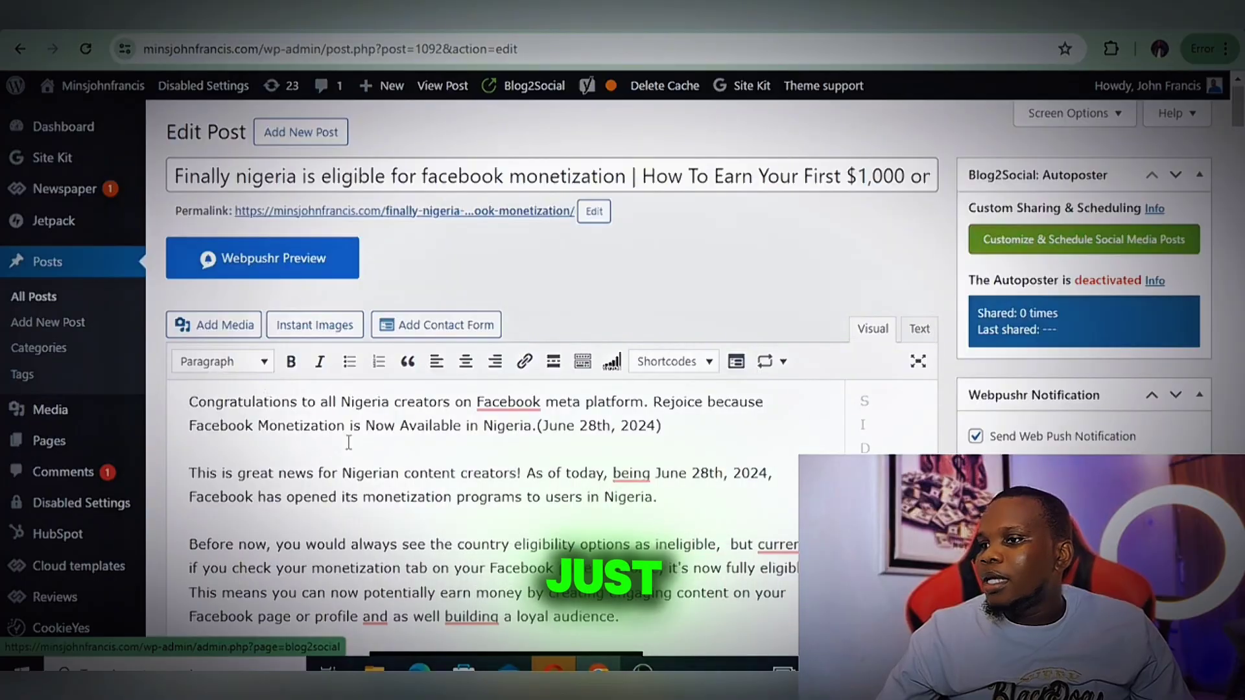
scroll(349, 442, "down", 3)
left_click_drag(198, 220, 680, 456)
right_click(322, 240)
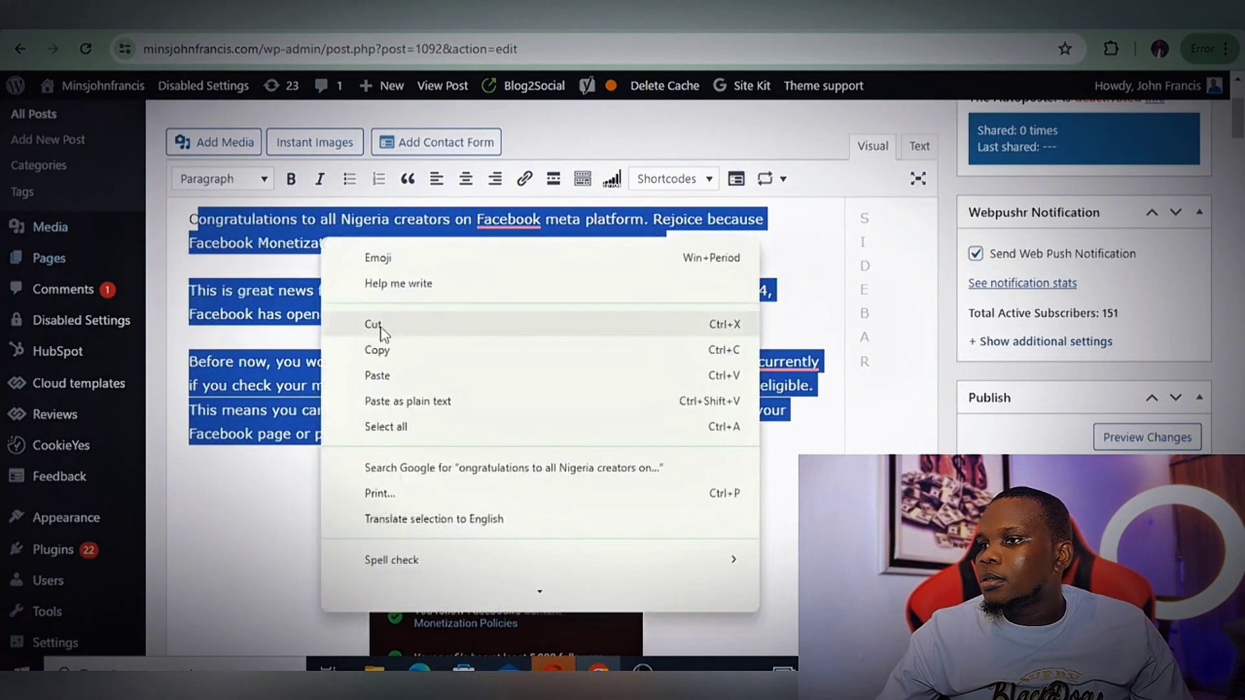
left_click(380, 350)
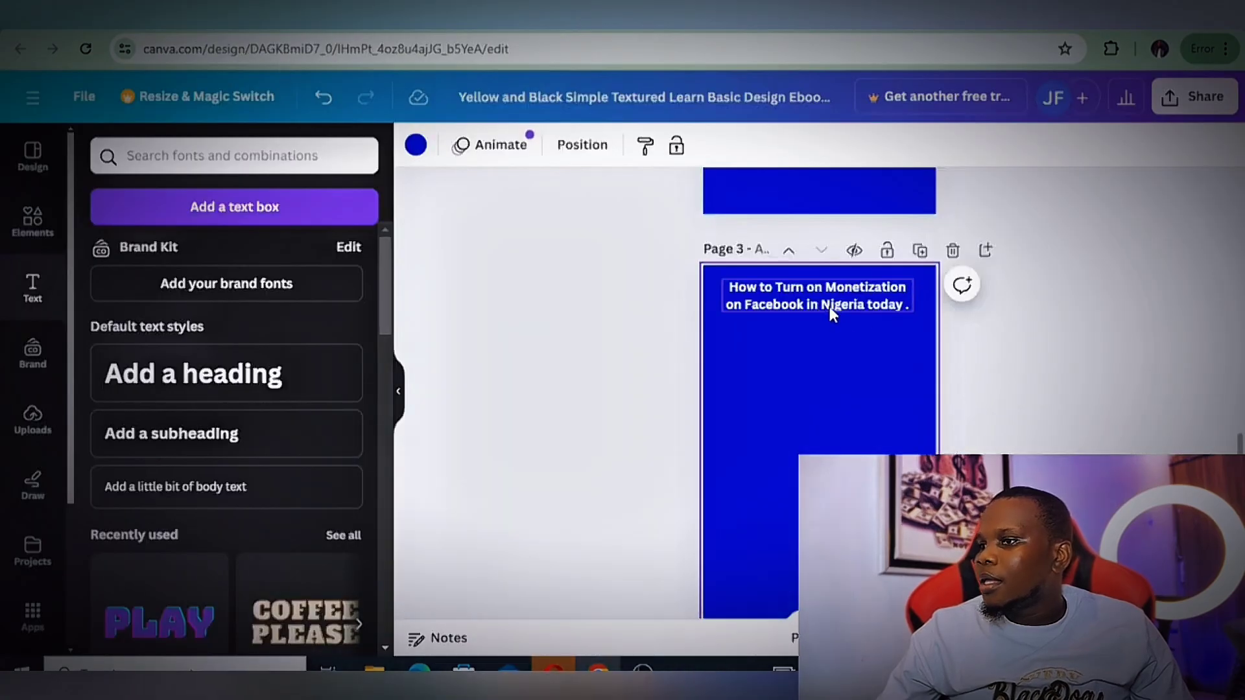
Replace the heading text on page 3 with "INTRODUCTION"
left_click(830, 305)
double_click(830, 305)
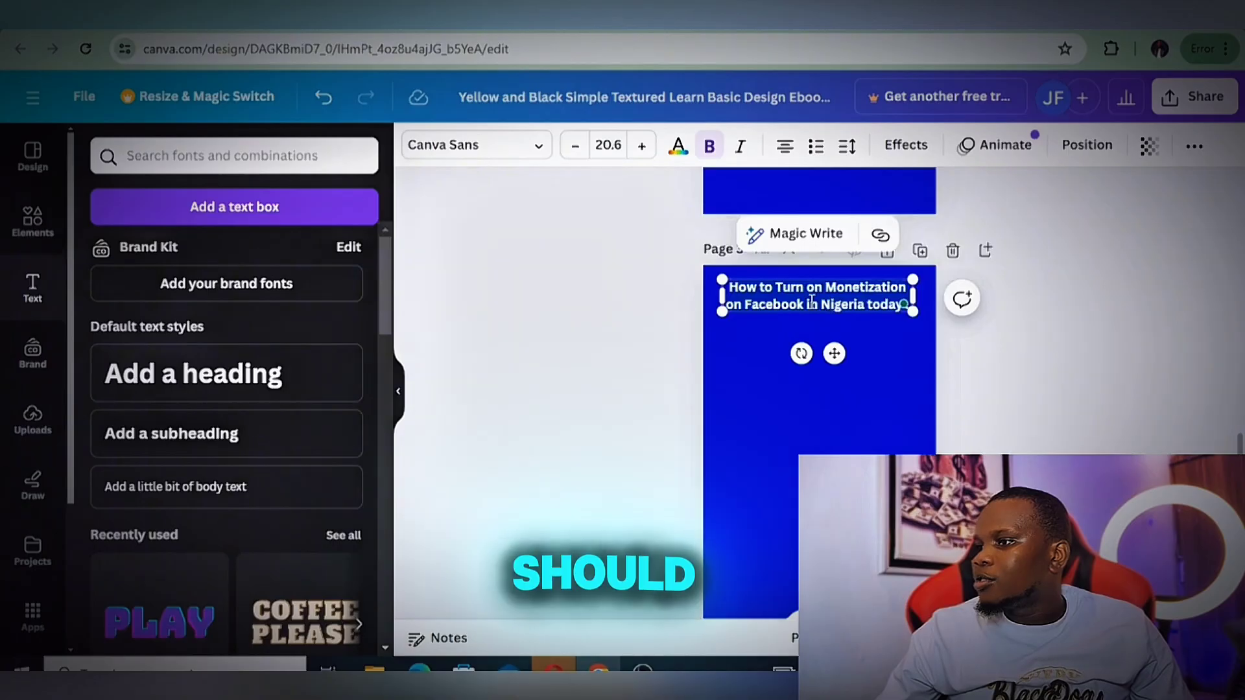
type("IN")
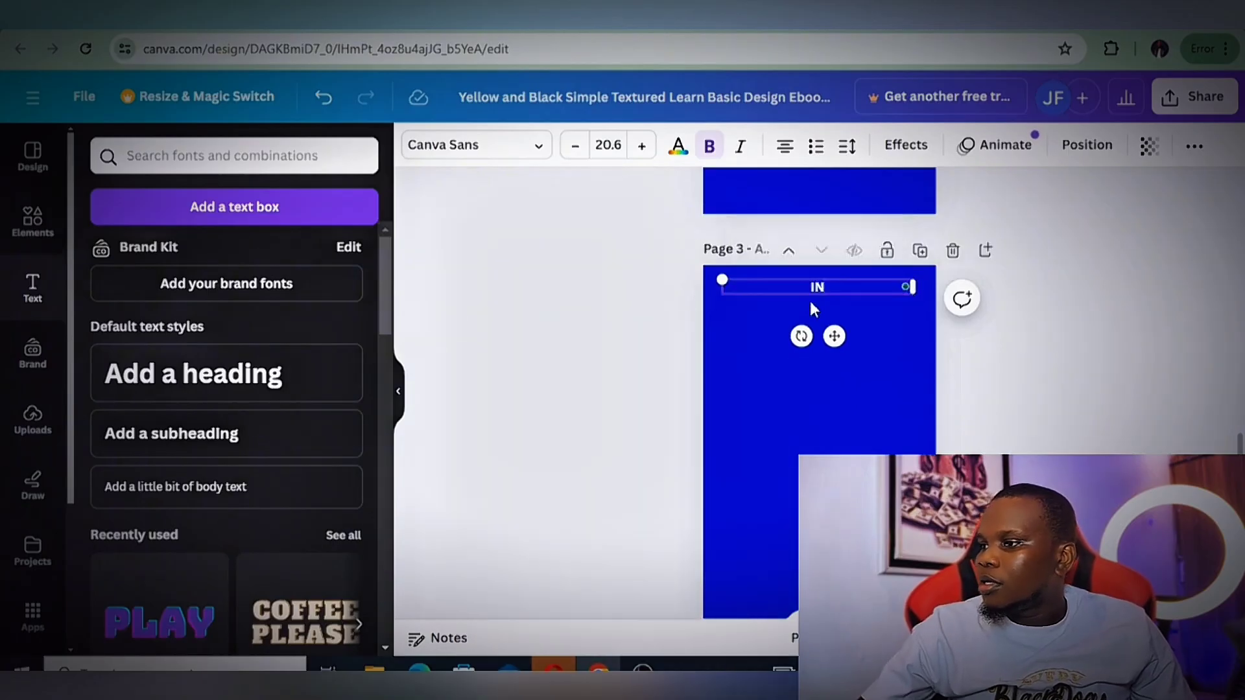
type("TRODUCTIO")
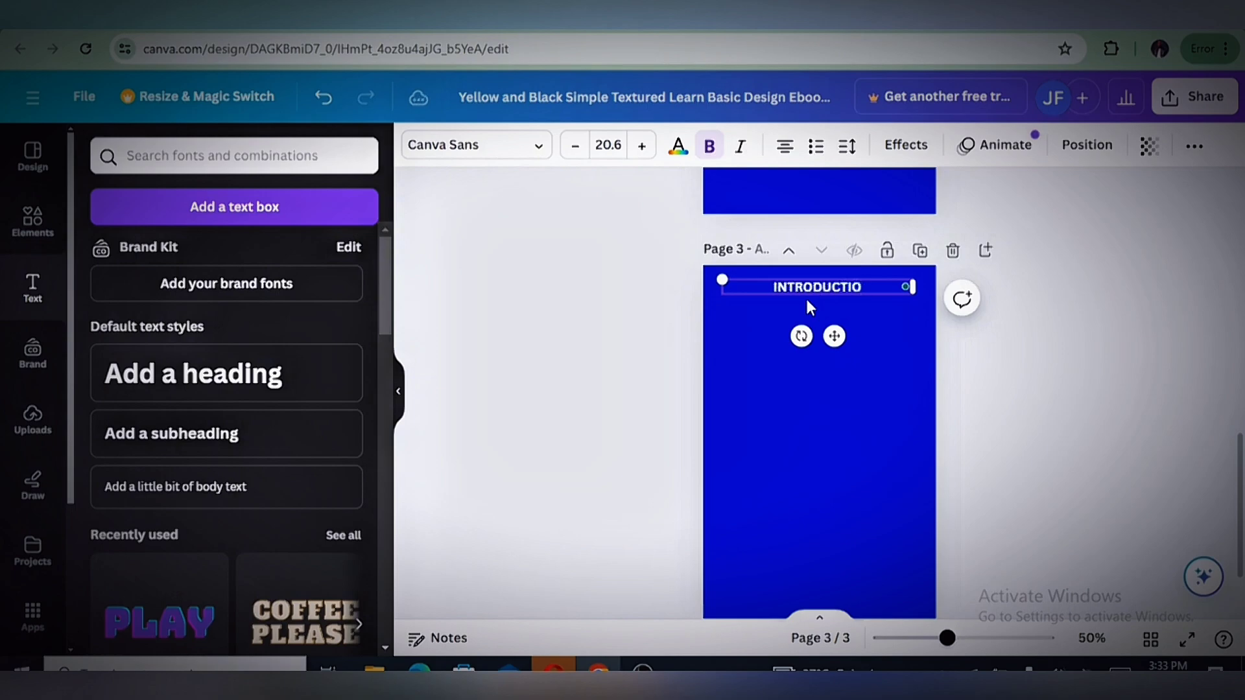
type("N")
left_click(925, 353)
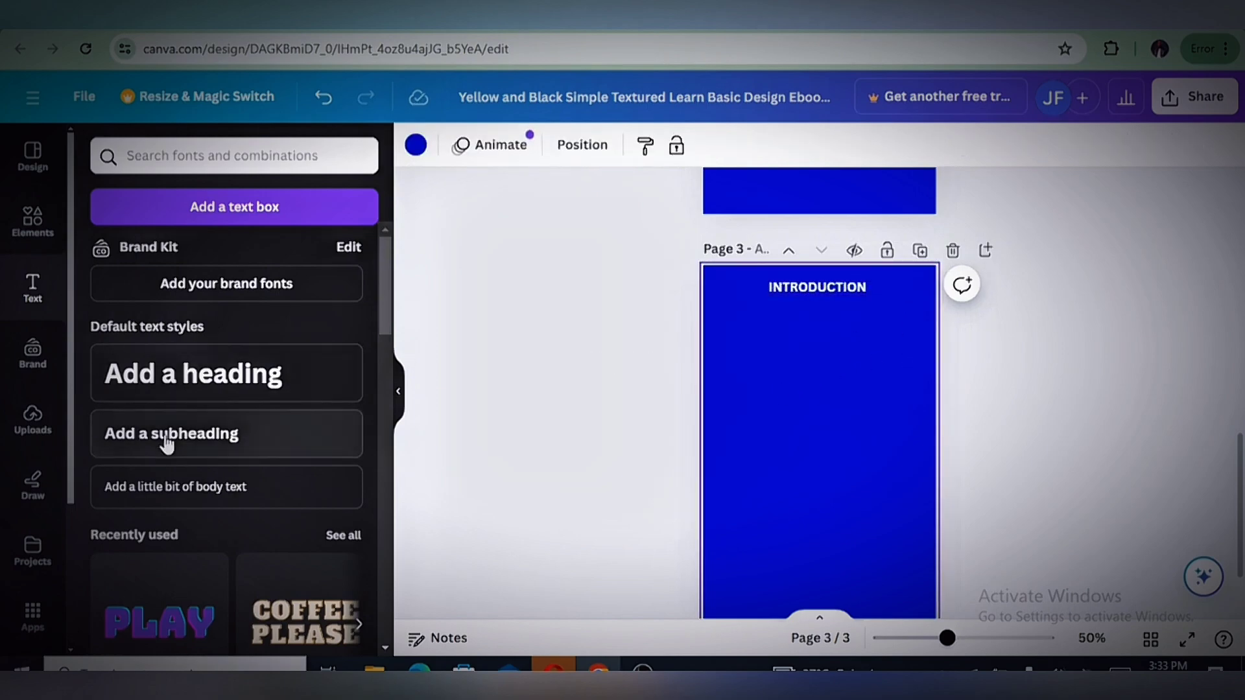
Add a body text box to page 3, paste the copied blog paragraphs into it, and move it directly under the INTRODUCTION heading
left_click(262, 504)
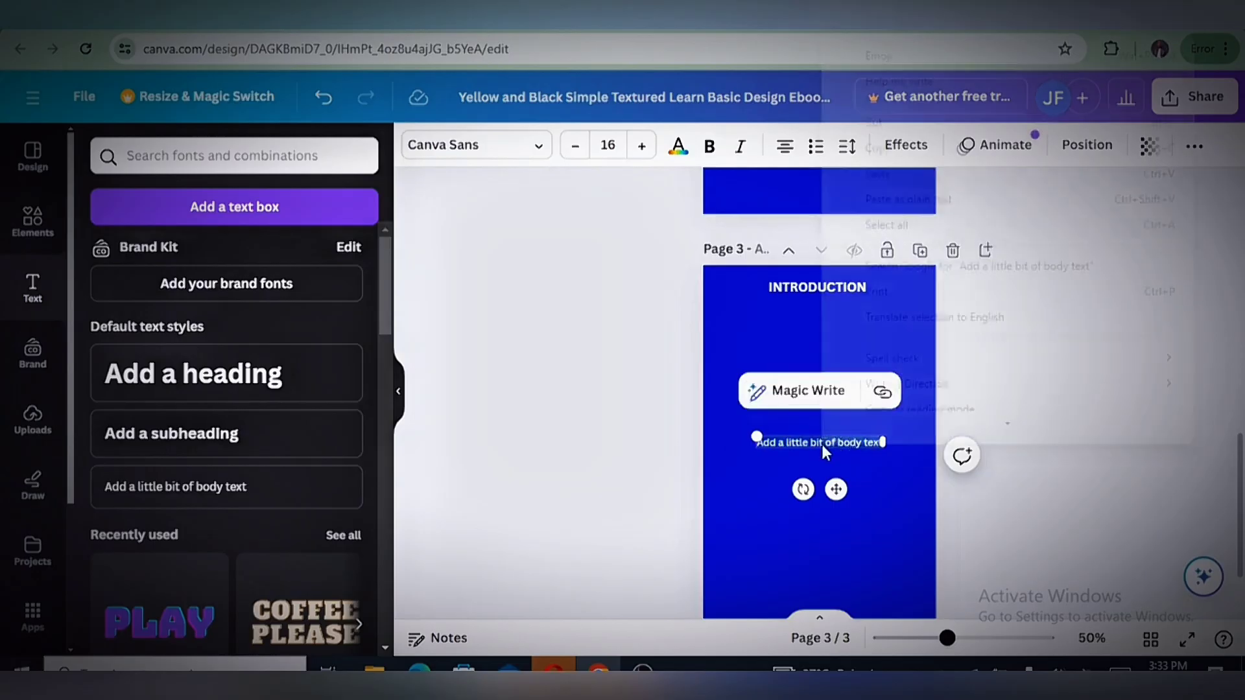
right_click(843, 443)
left_click(884, 188)
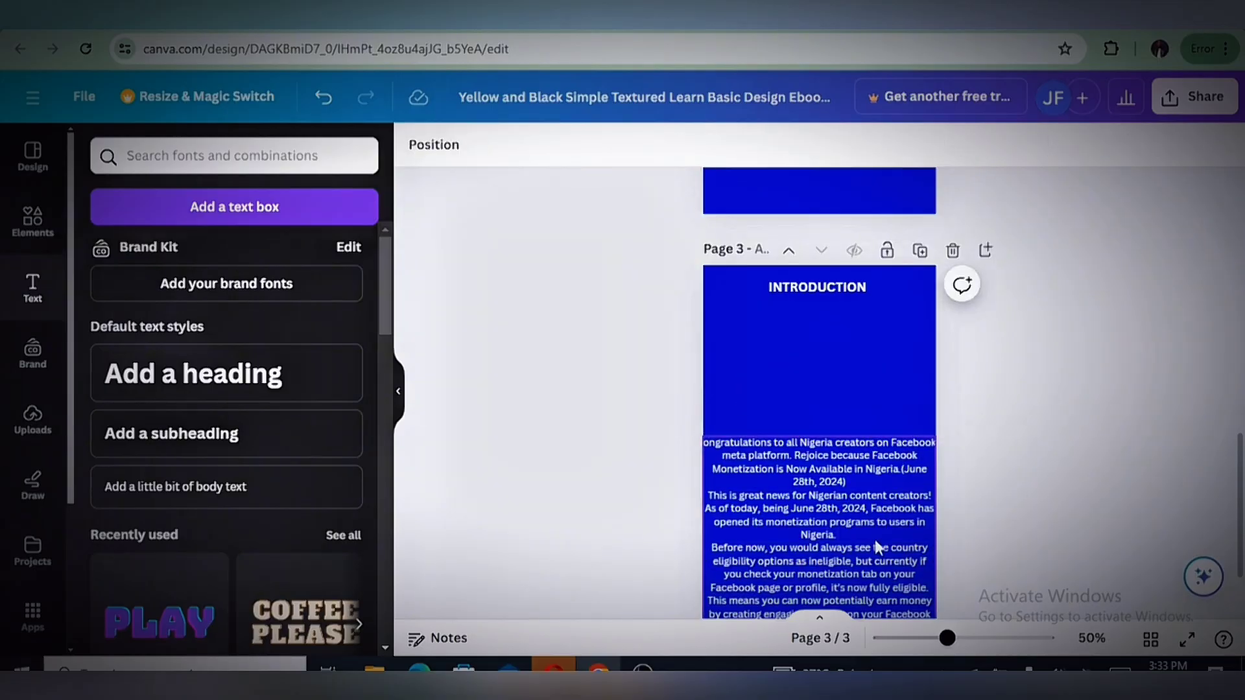
left_click_drag(874, 539, 869, 407)
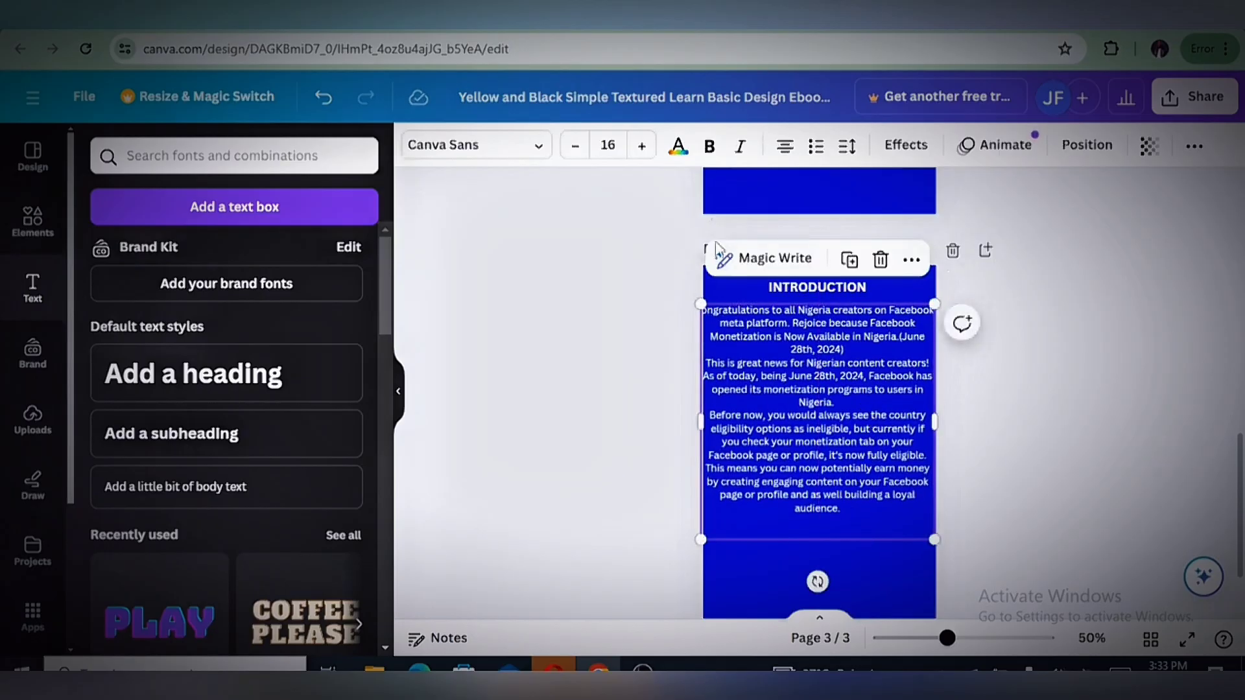
Make all of the introduction body text on page 3 bold
left_click(788, 346)
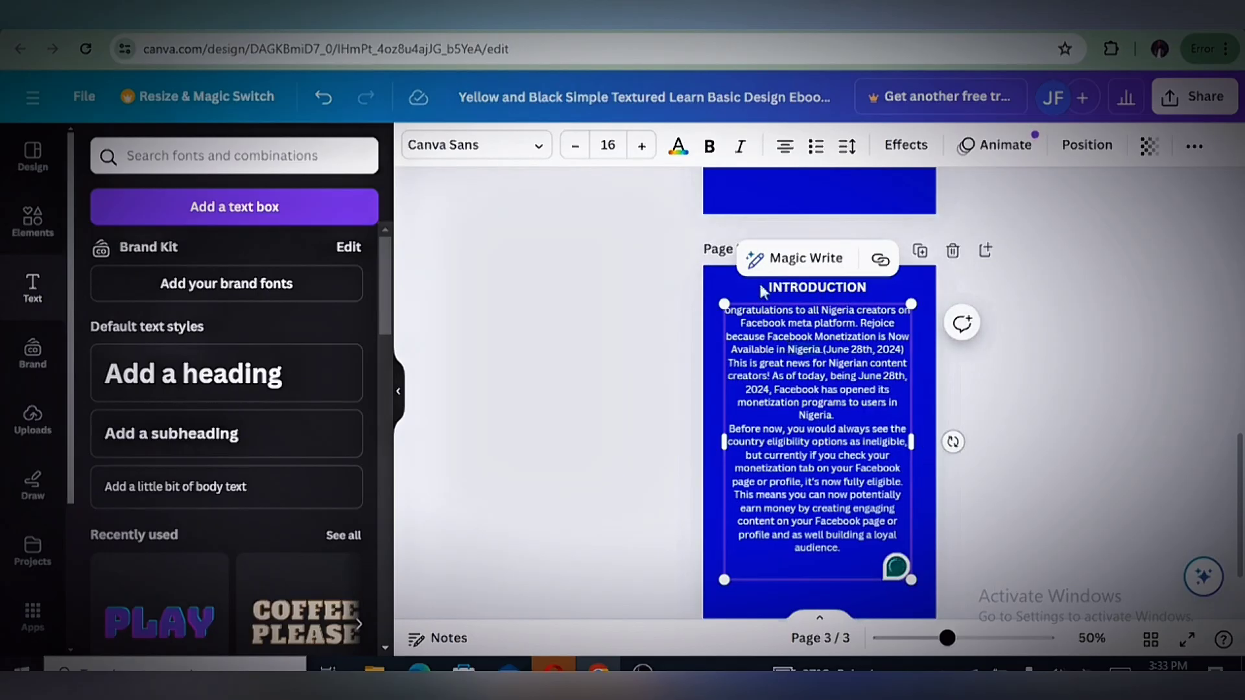
left_click(710, 149)
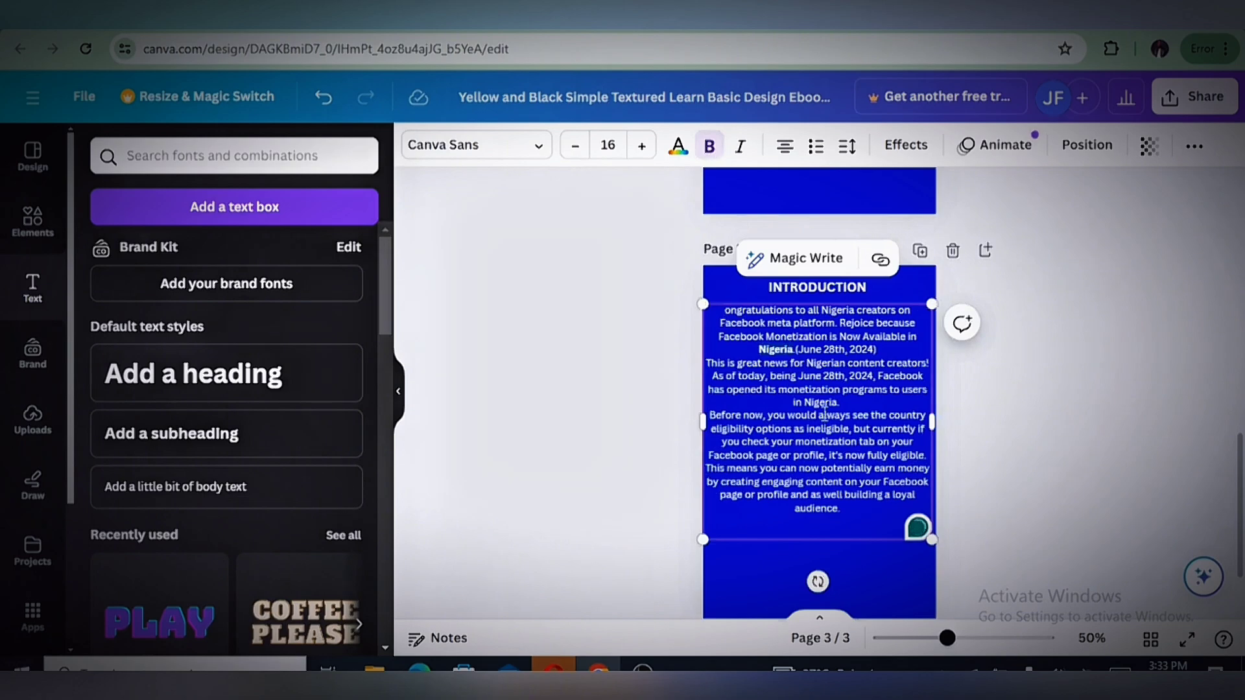
left_click(826, 408)
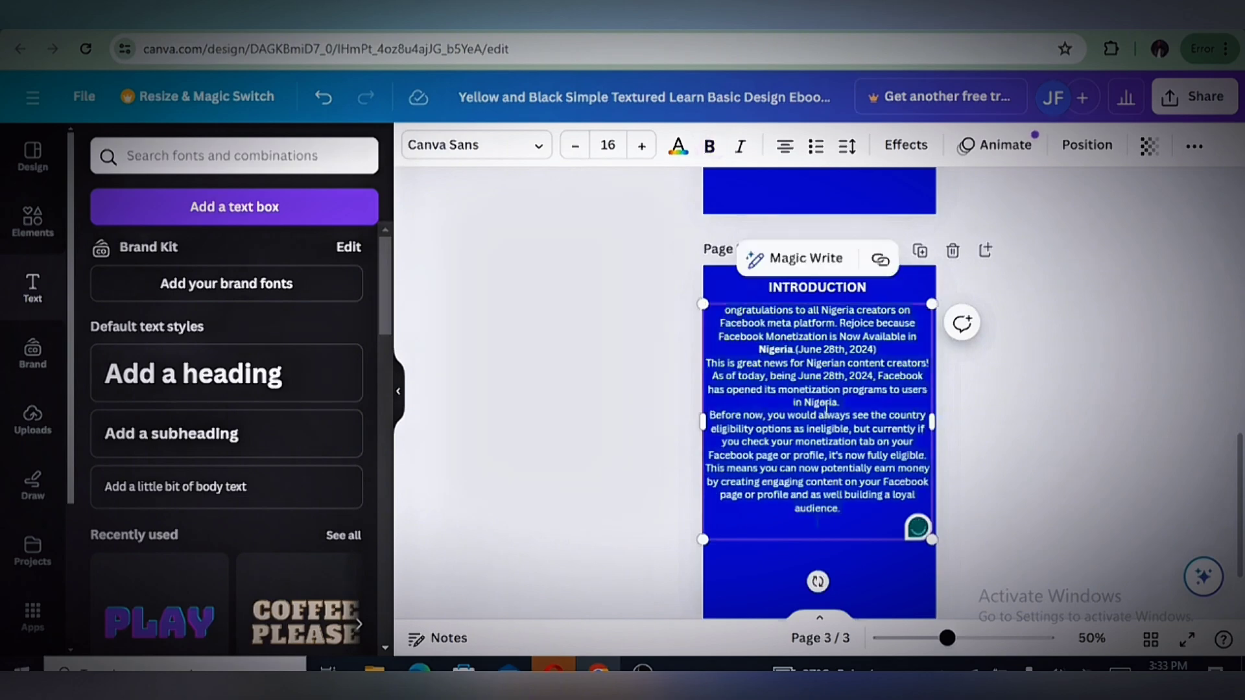
left_click(707, 147)
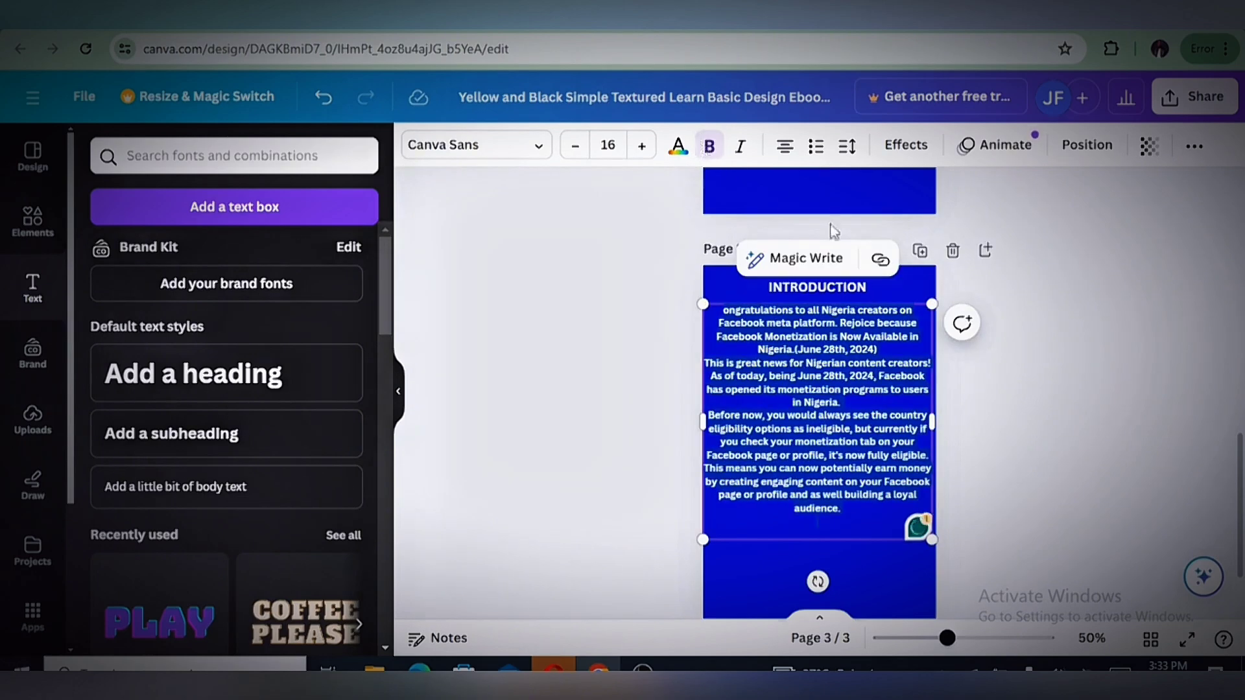
left_click(1023, 435)
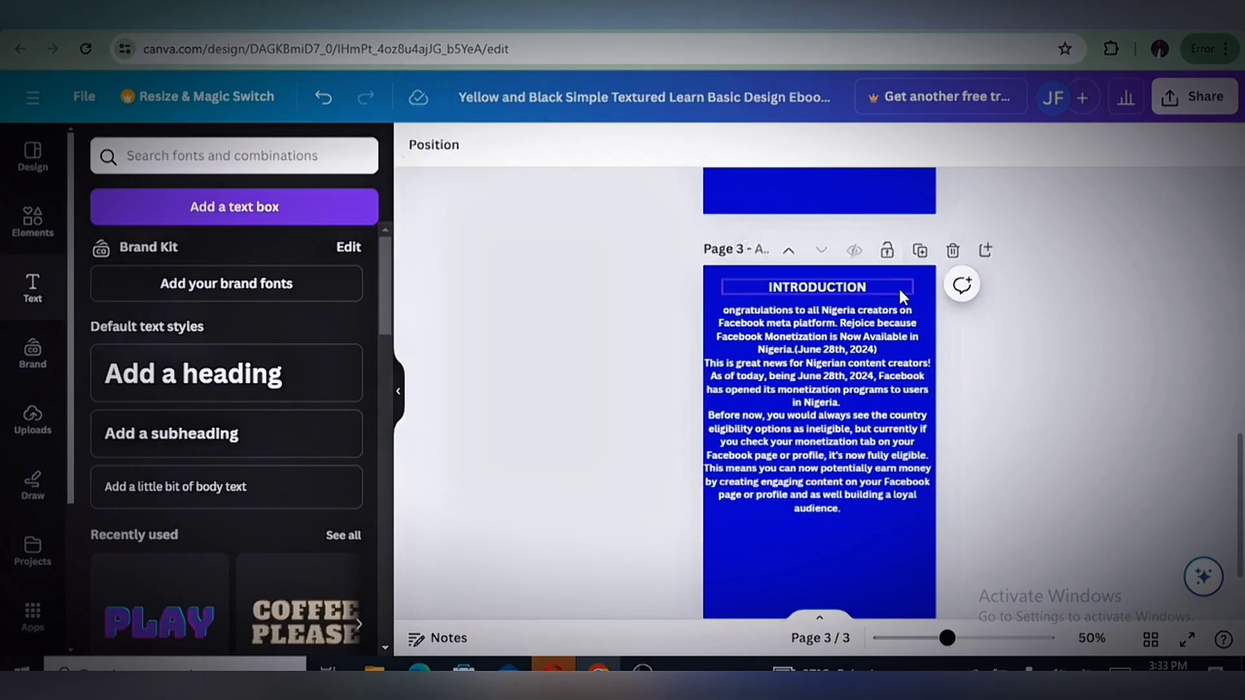
Change the page 3 background to a custom dark navy color, #020339
left_click(916, 273)
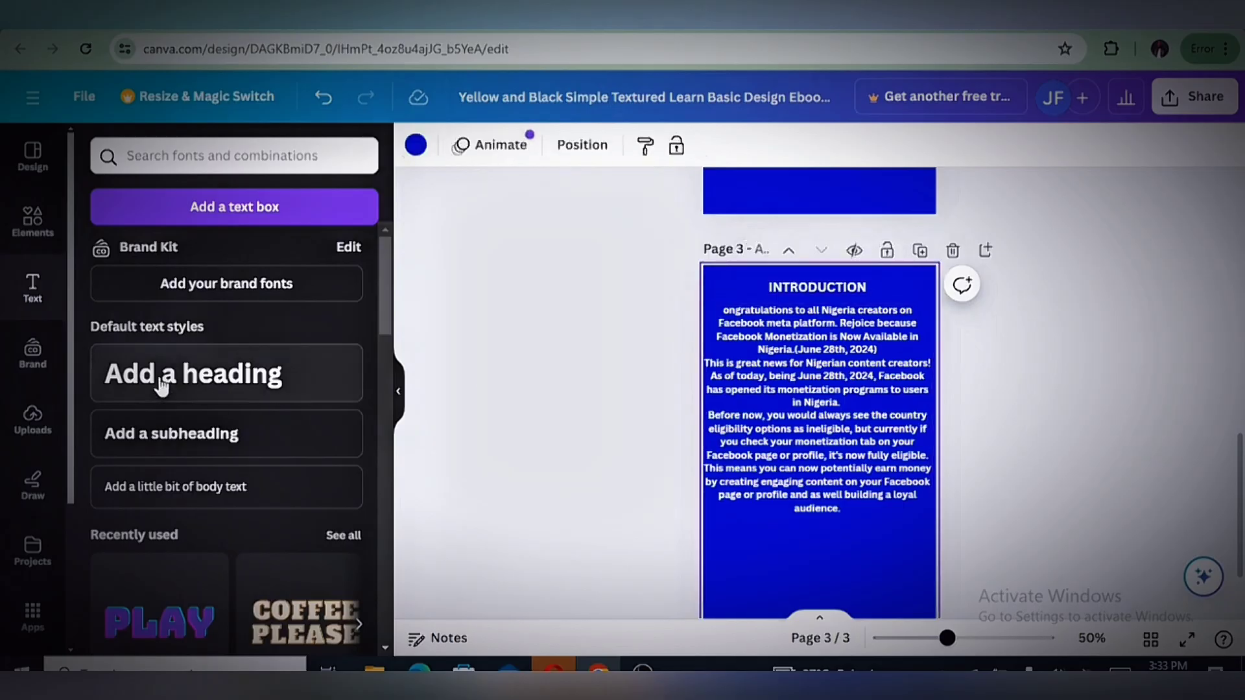
left_click(420, 154)
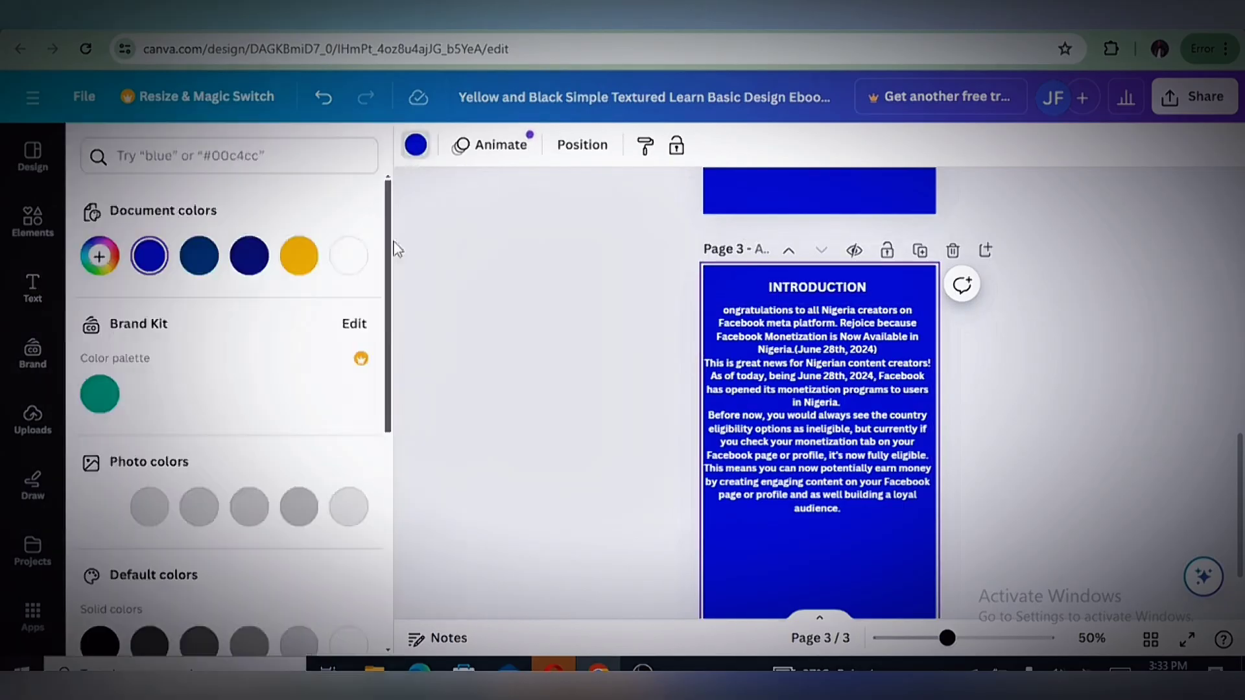
left_click(101, 259)
left_click_drag(329, 349, 332, 370)
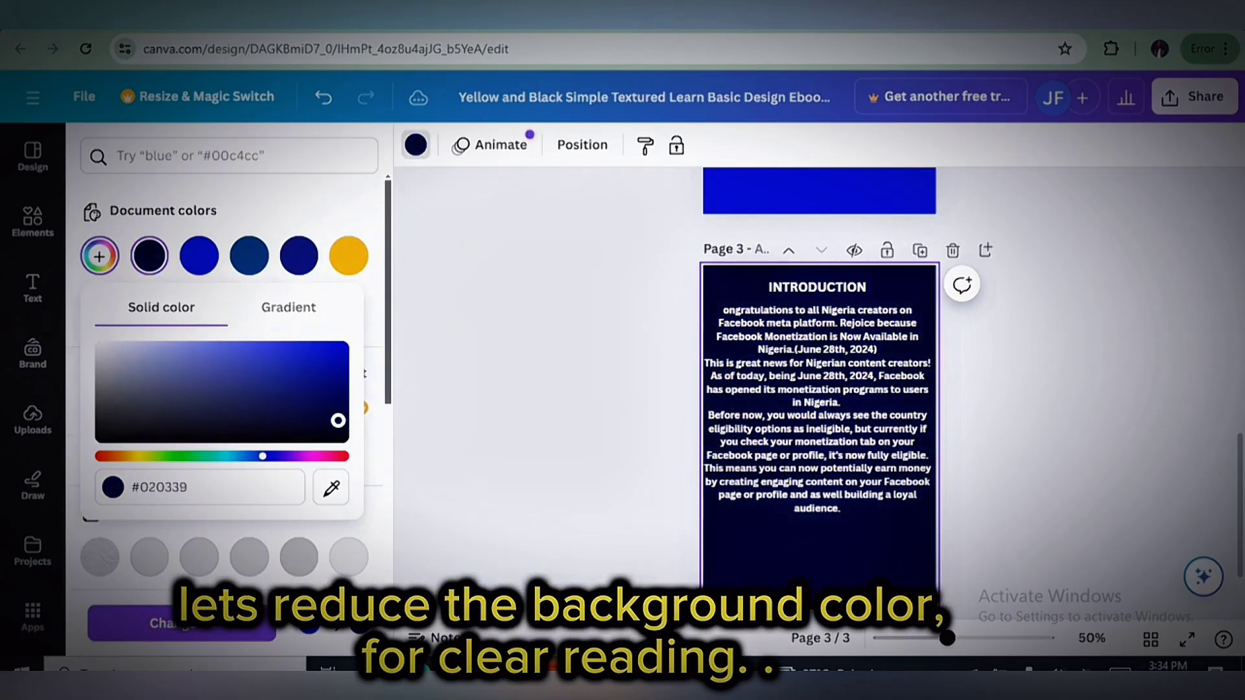
left_click(468, 360)
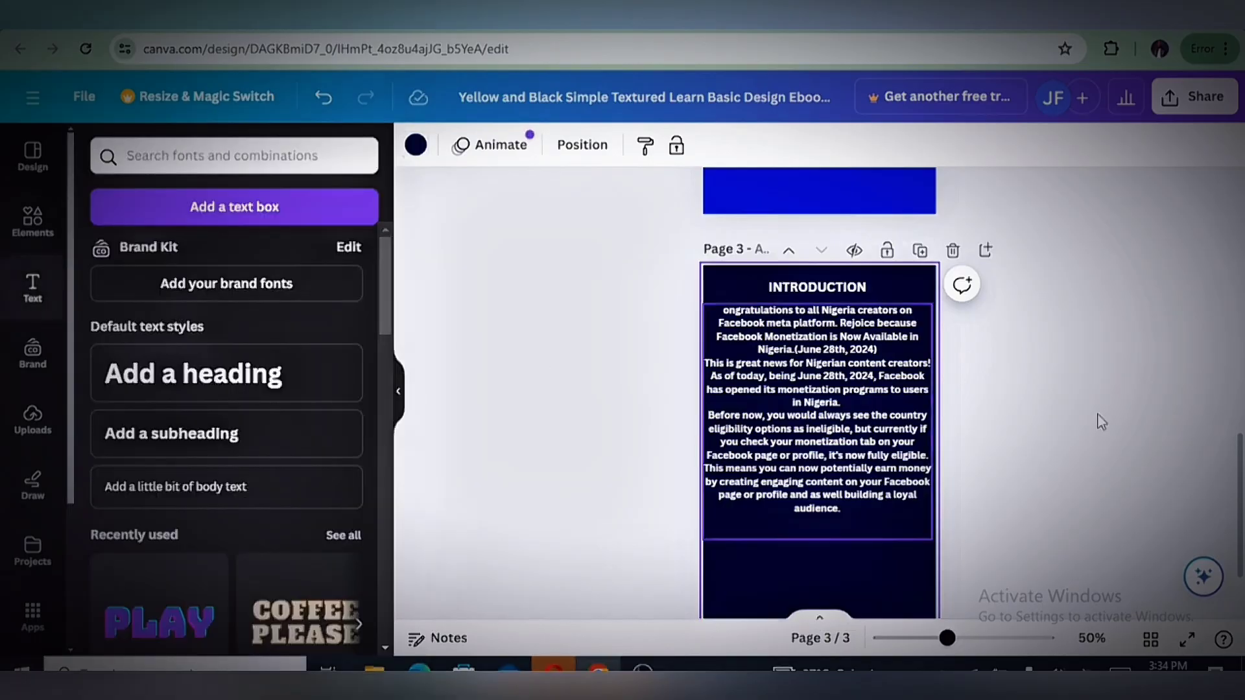
left_click(882, 460)
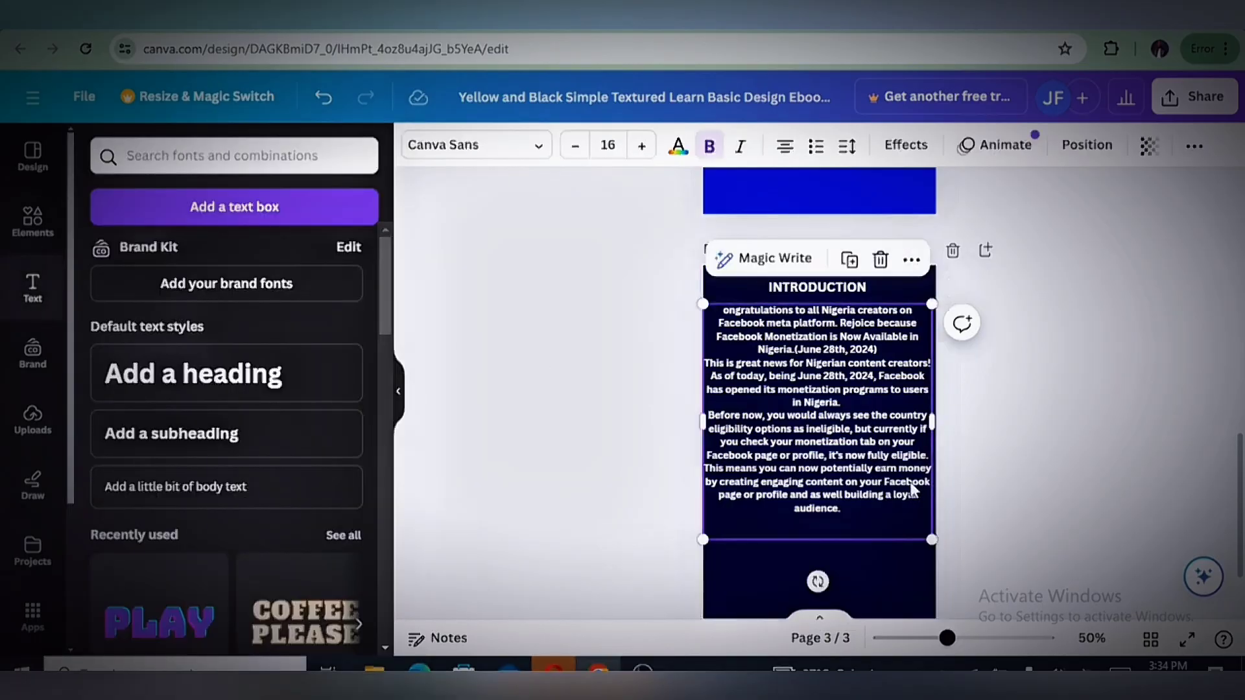
left_click(848, 410)
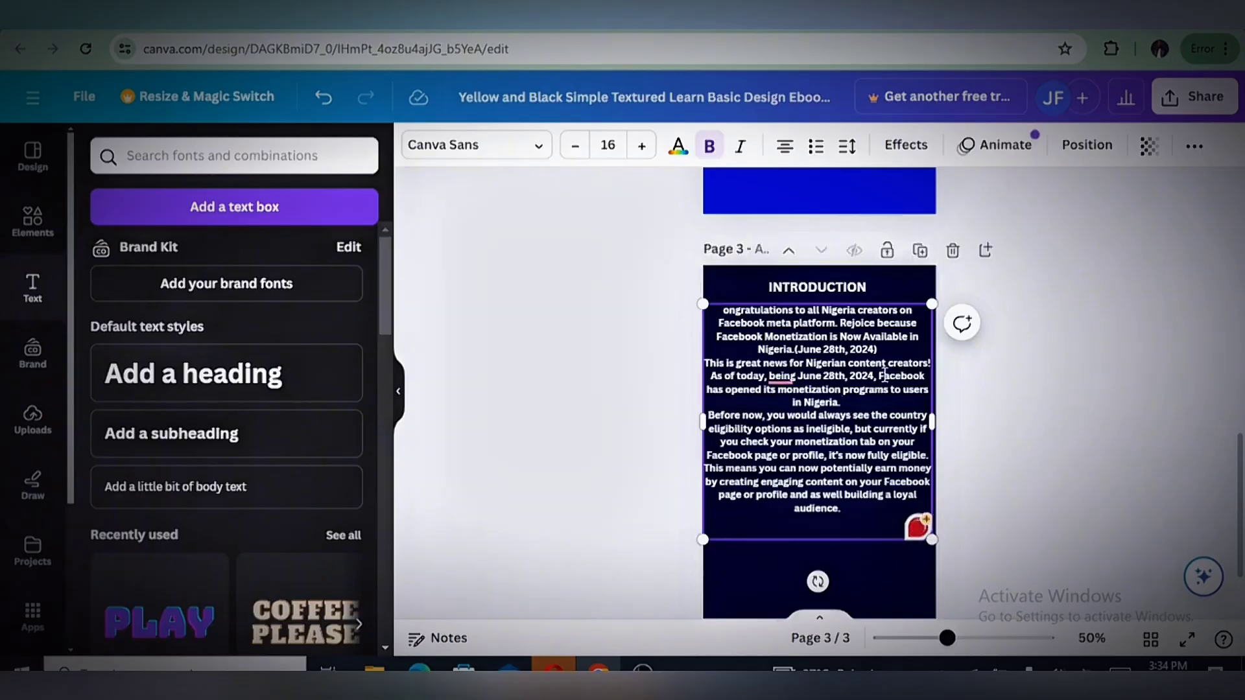
left_click(1013, 443)
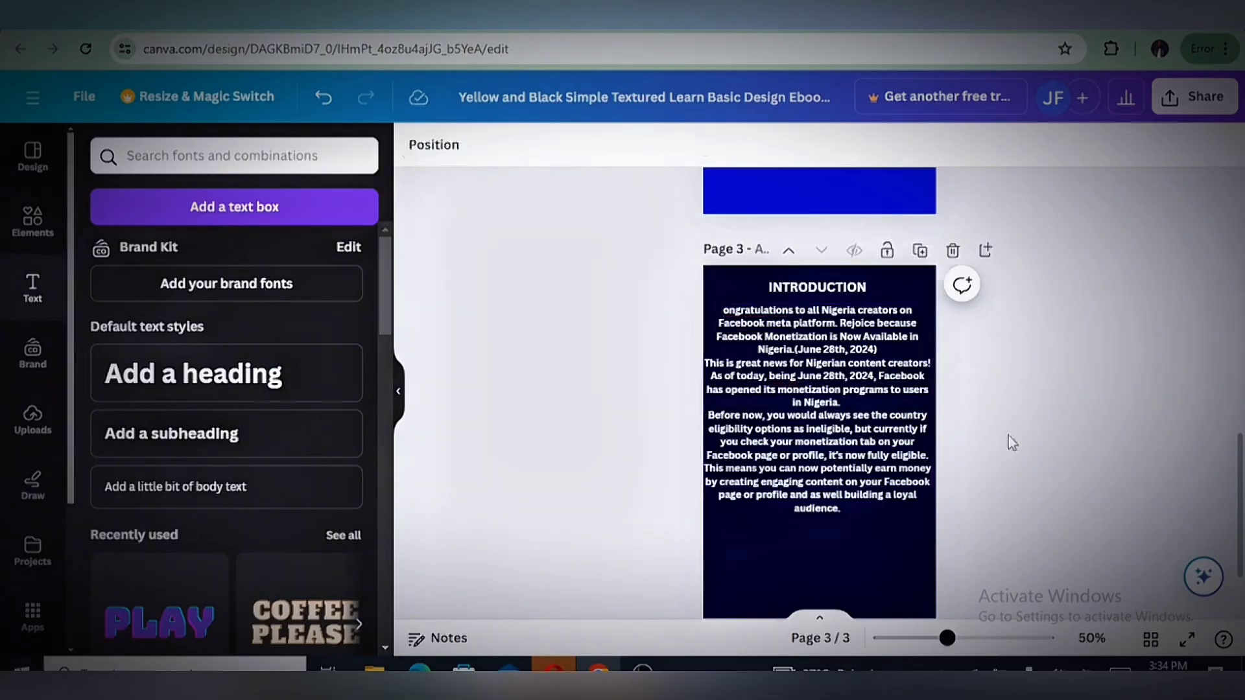
Change the background of the Table of Contents page to the dark navy document color used on page 3
scroll(1041, 411, "up", 5)
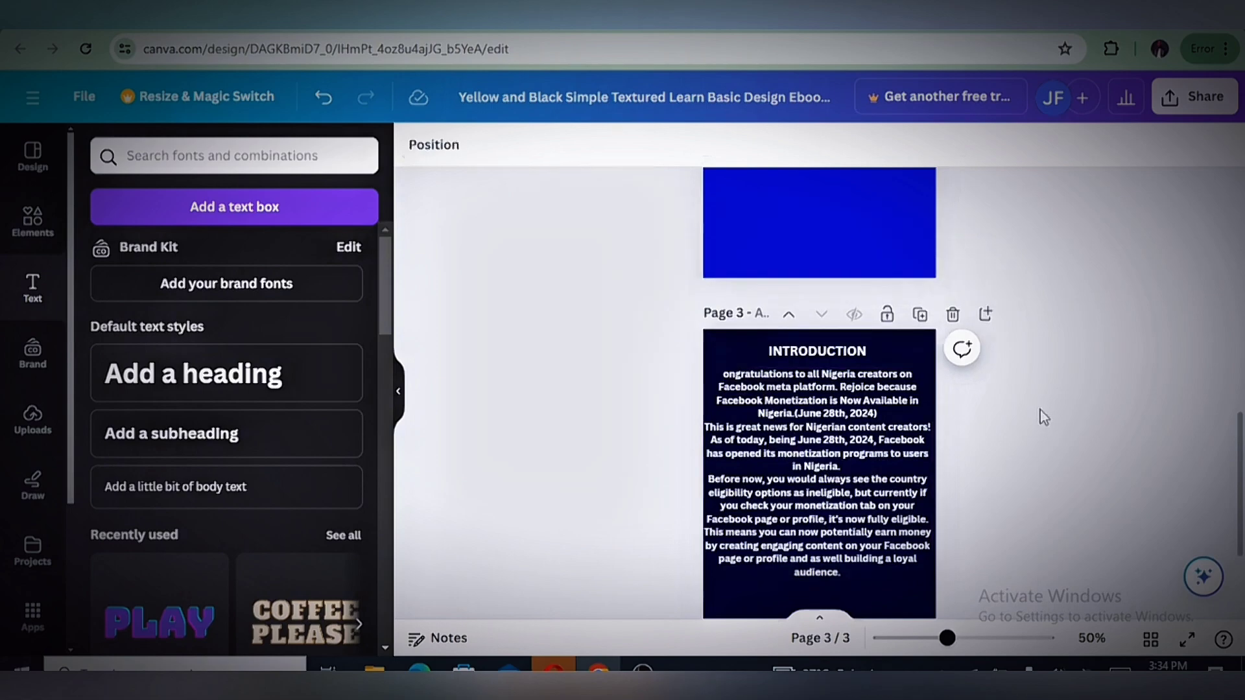
left_click(790, 513)
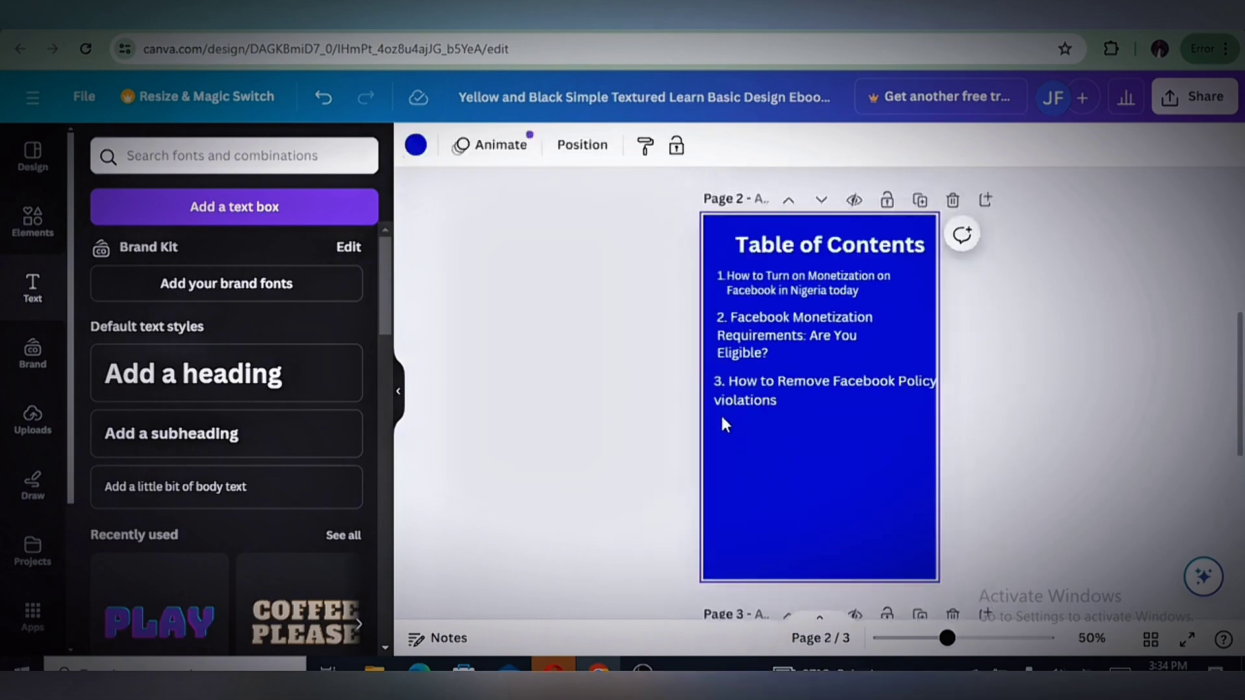
left_click(415, 146)
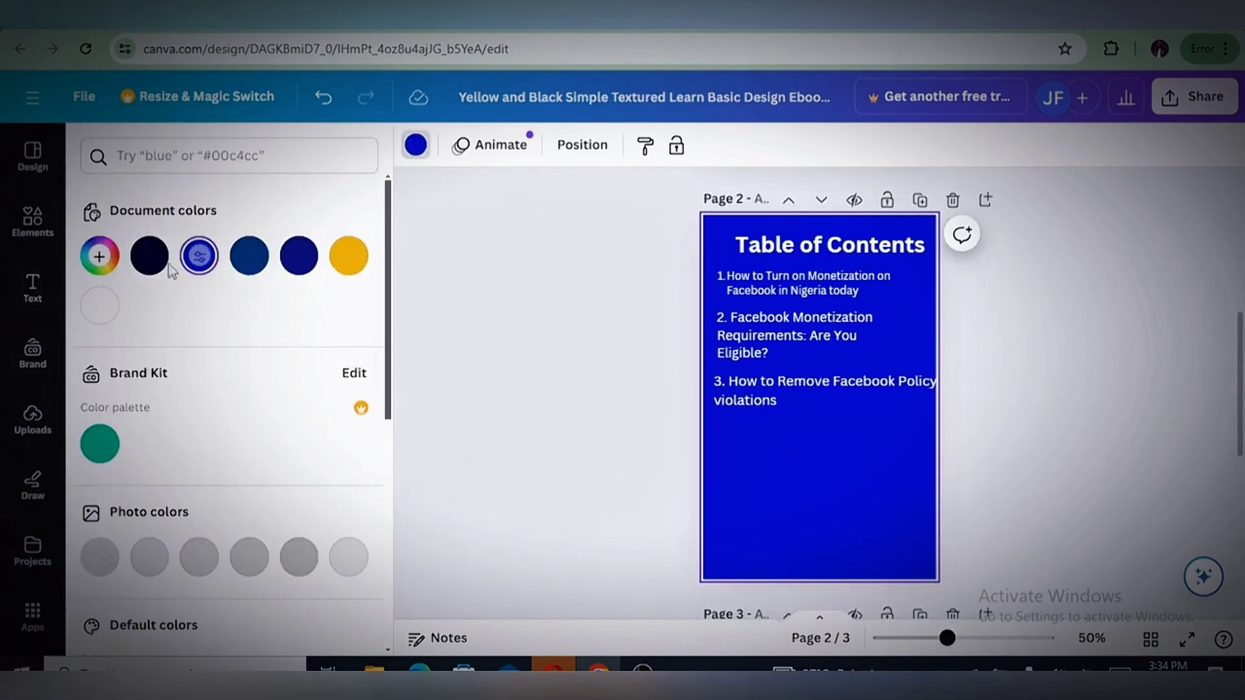
left_click(150, 257)
Copy the first table of contents entry, "How to Turn on Monetization on Facebook in Nigeria today"
scroll(1241, 363, "up", 3)
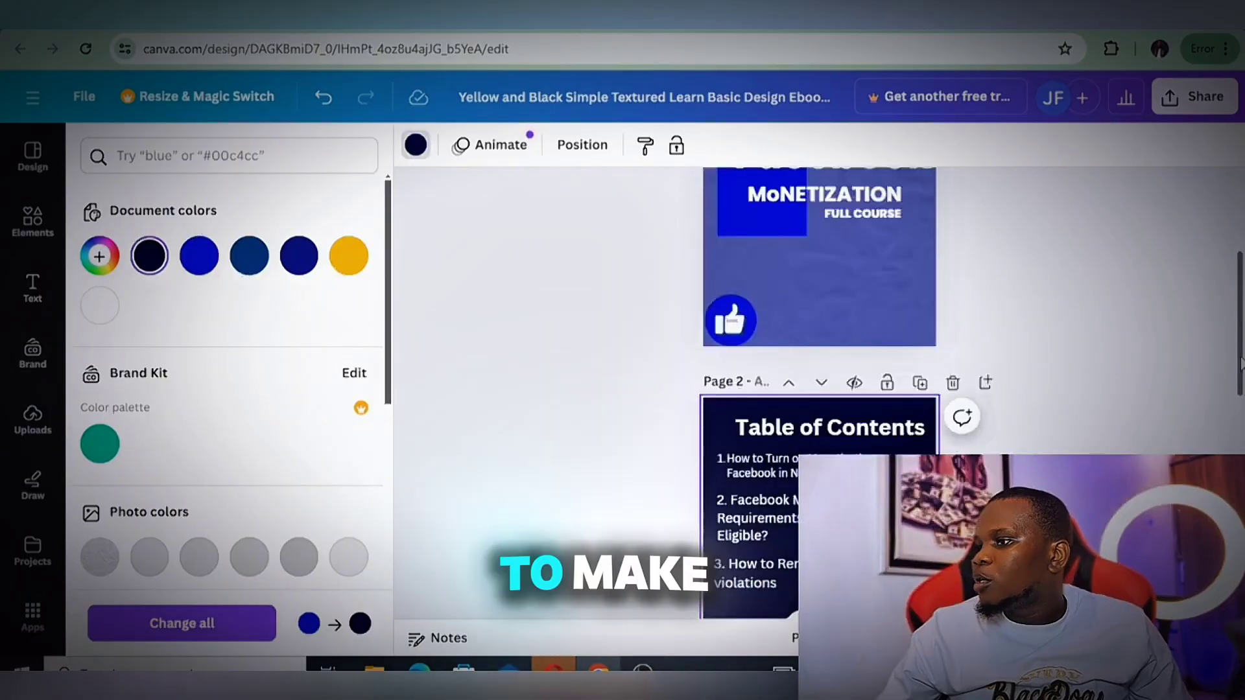
scroll(1215, 361, "up", 2)
scroll(1140, 403, "down", 1)
scroll(1139, 403, "up", 1)
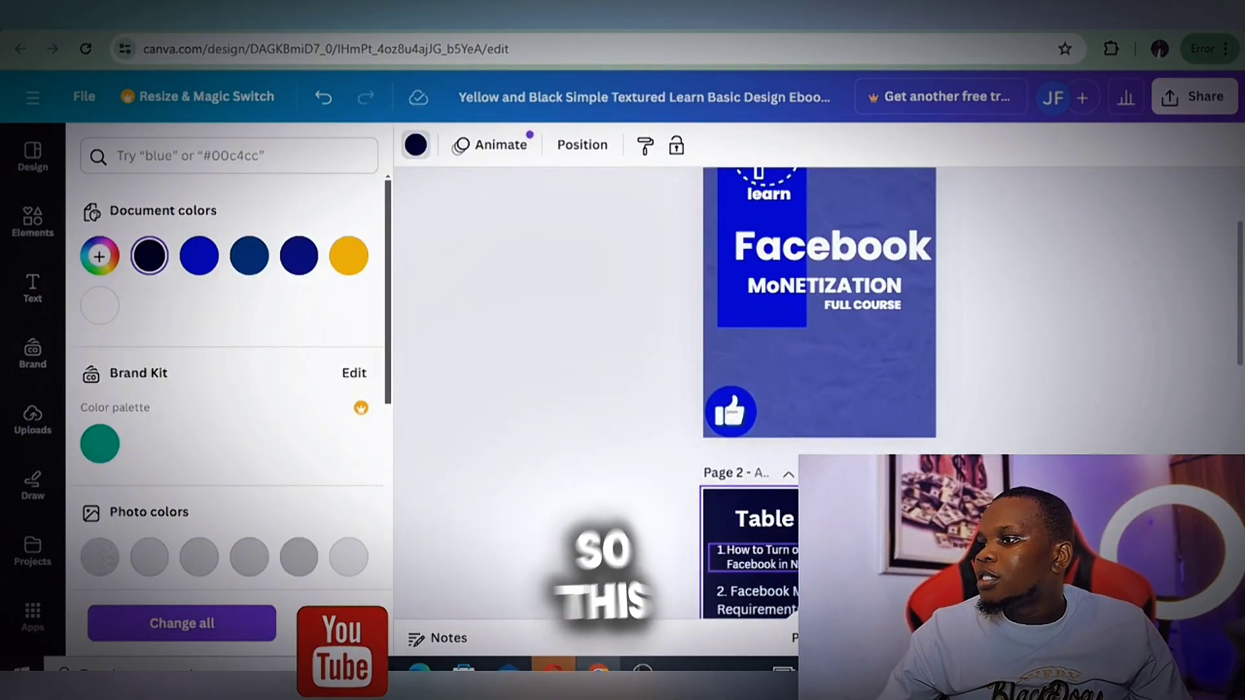
scroll(815, 324, "down", 5)
left_click(815, 242)
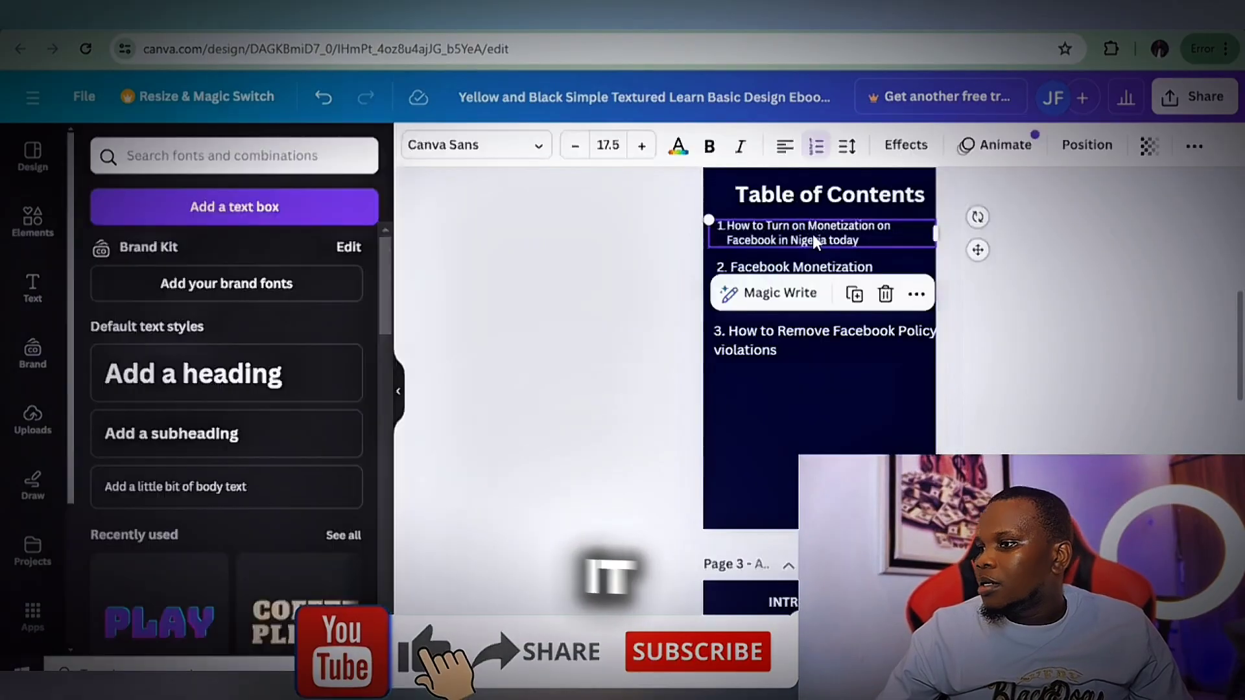
left_click(812, 239)
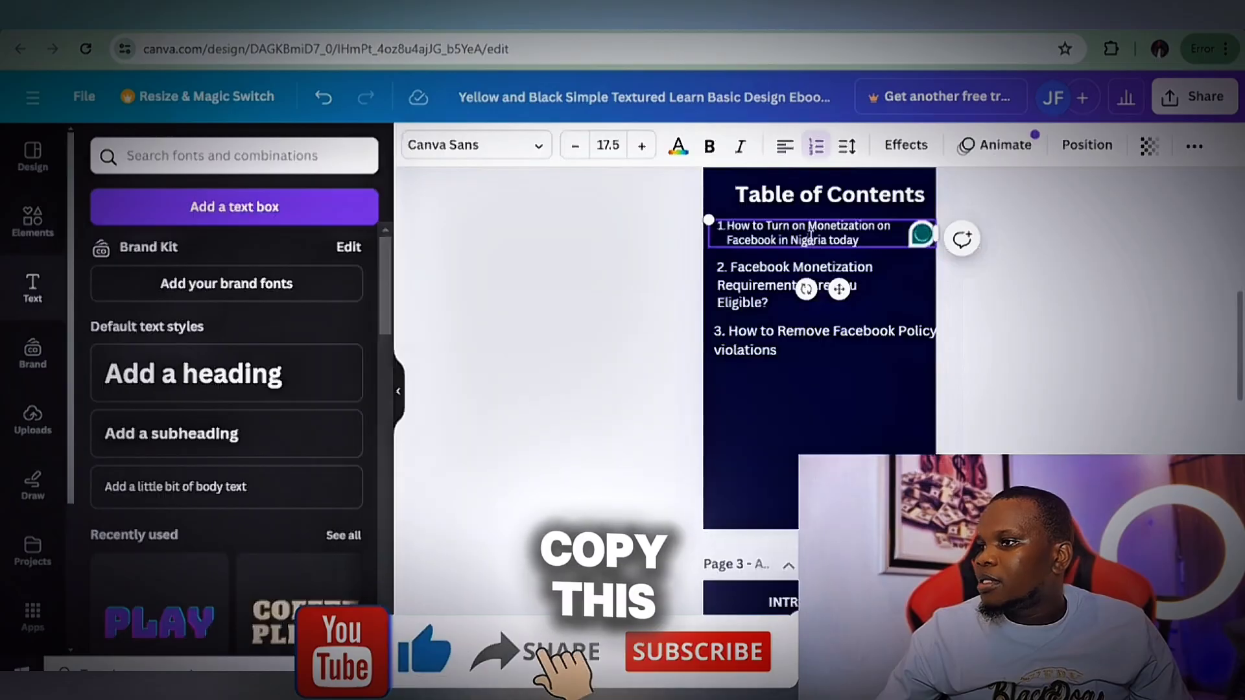
triple_click(811, 237)
right_click(811, 237)
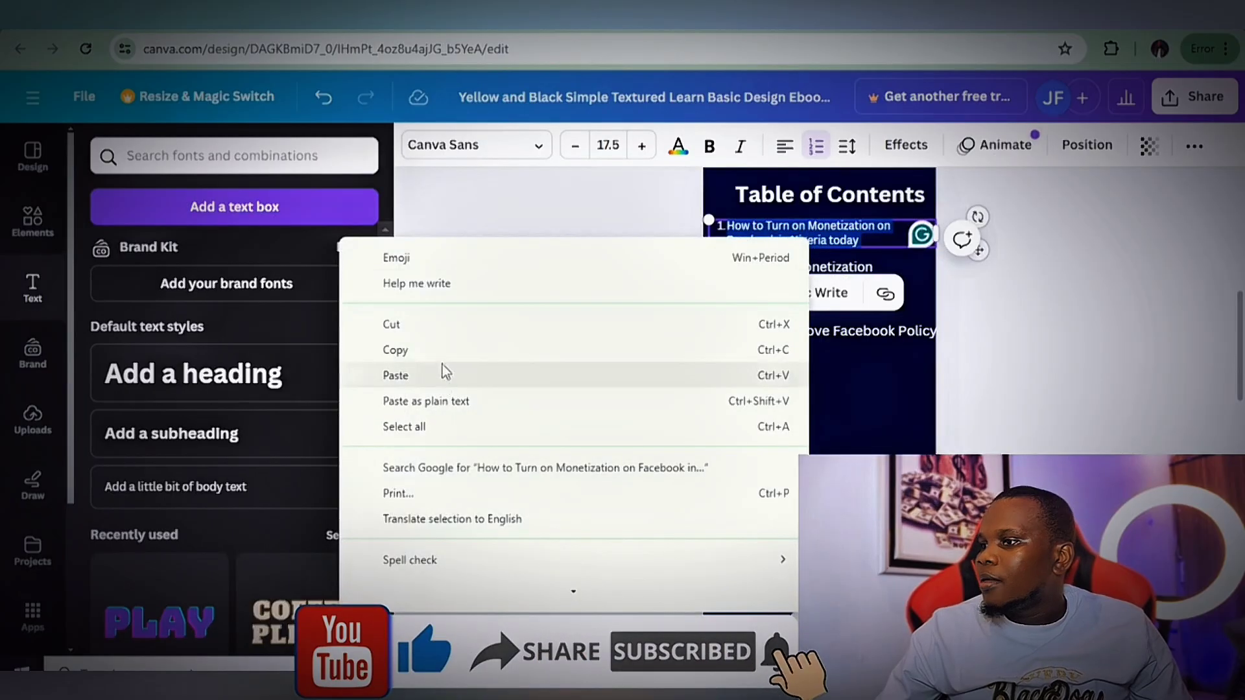
left_click(448, 354)
Add a blank dark navy page 4 after the Introduction page and make it the active page
left_click(875, 449)
scroll(933, 453, "down", 5)
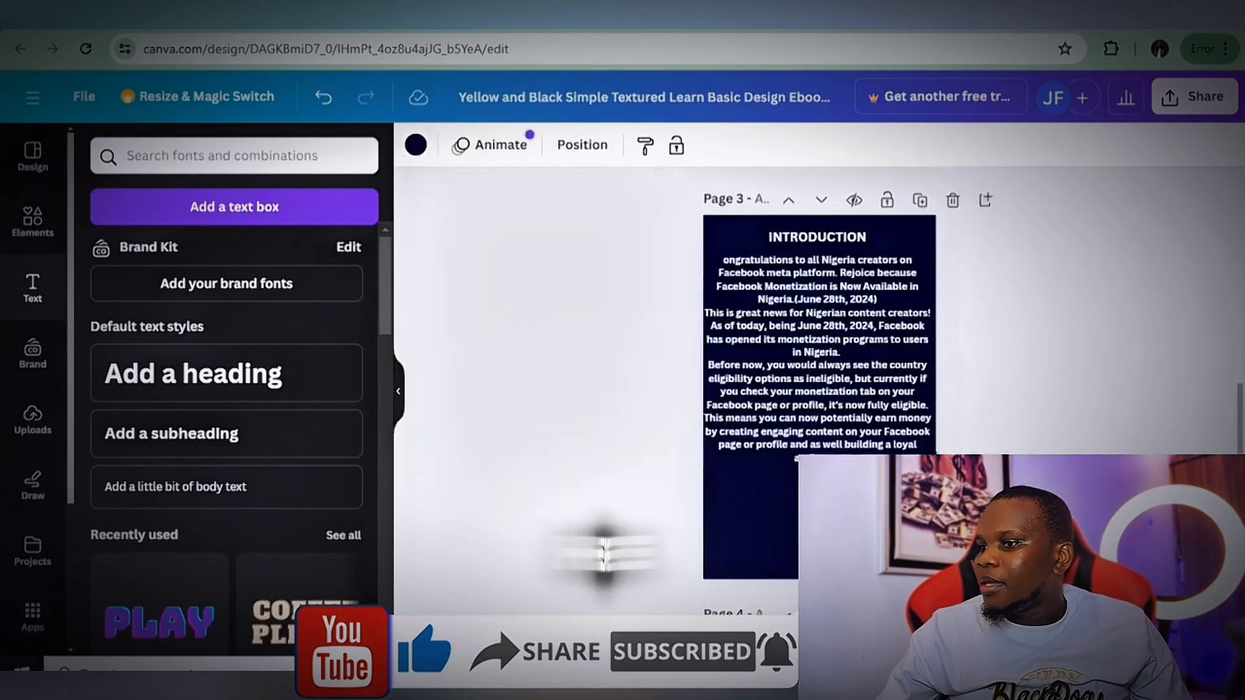
scroll(817, 389, "down", 5)
right_click(838, 291)
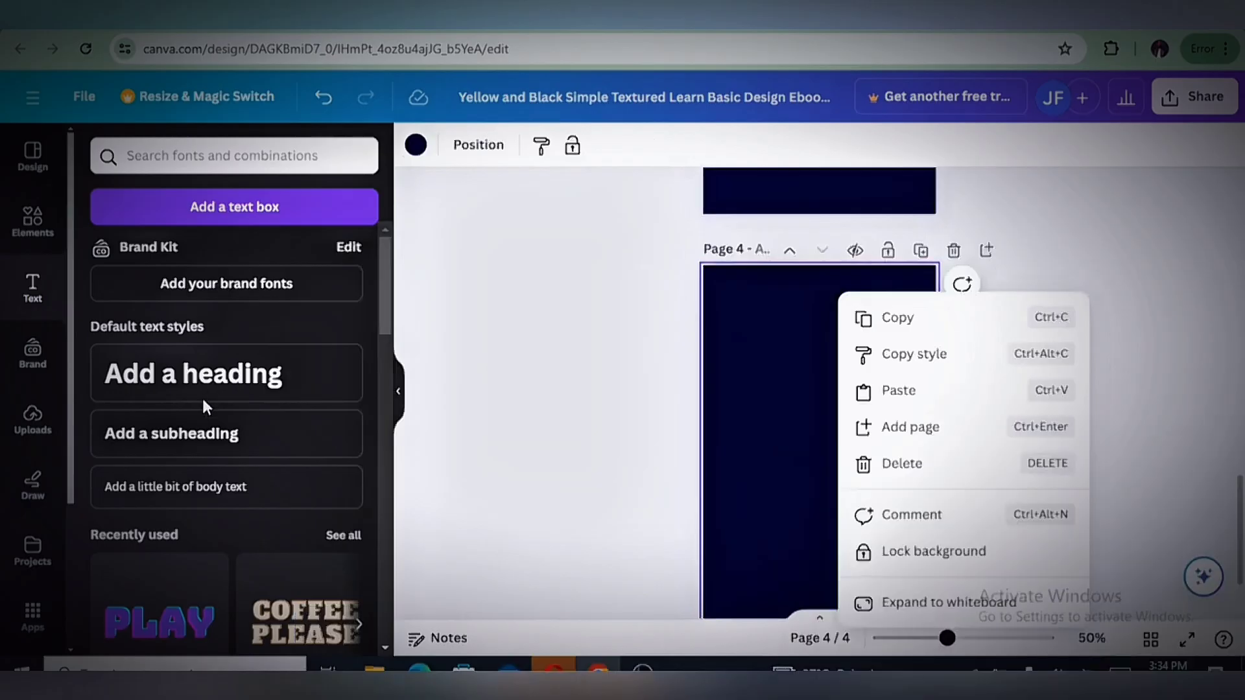
left_click(212, 396)
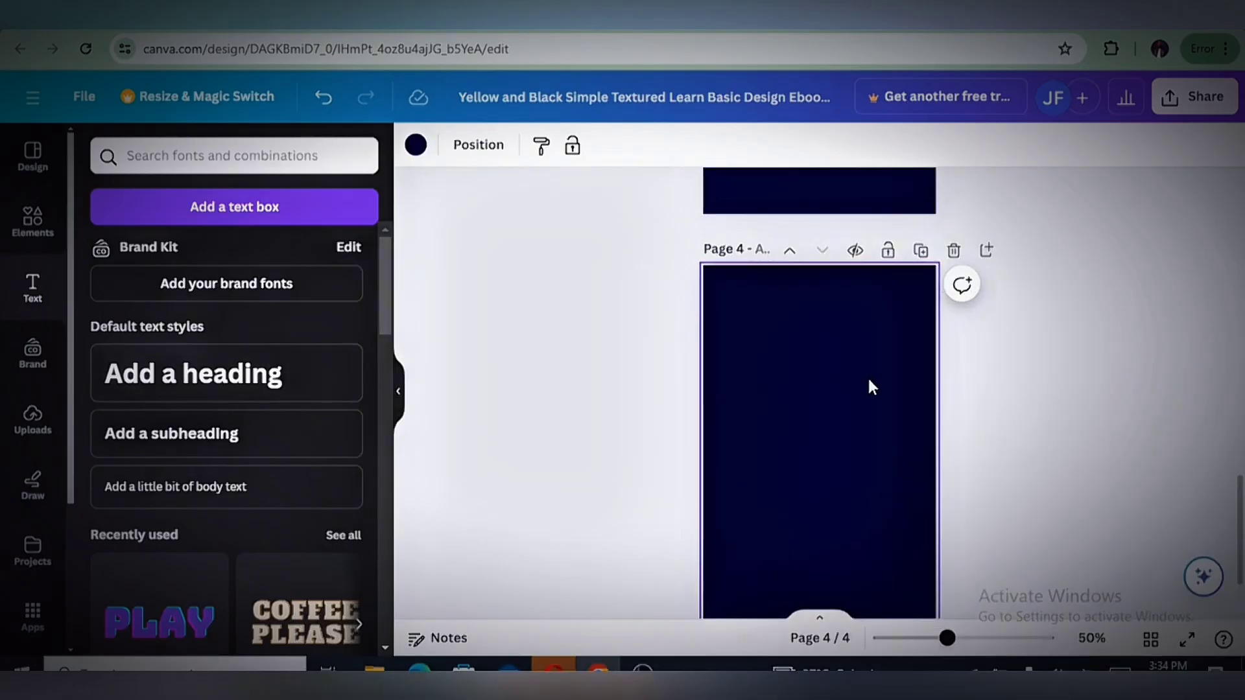
Add a heading to page 4, paste the copied chapter title into it, shrink it to two lines, and center it at the page's top
left_click(228, 373)
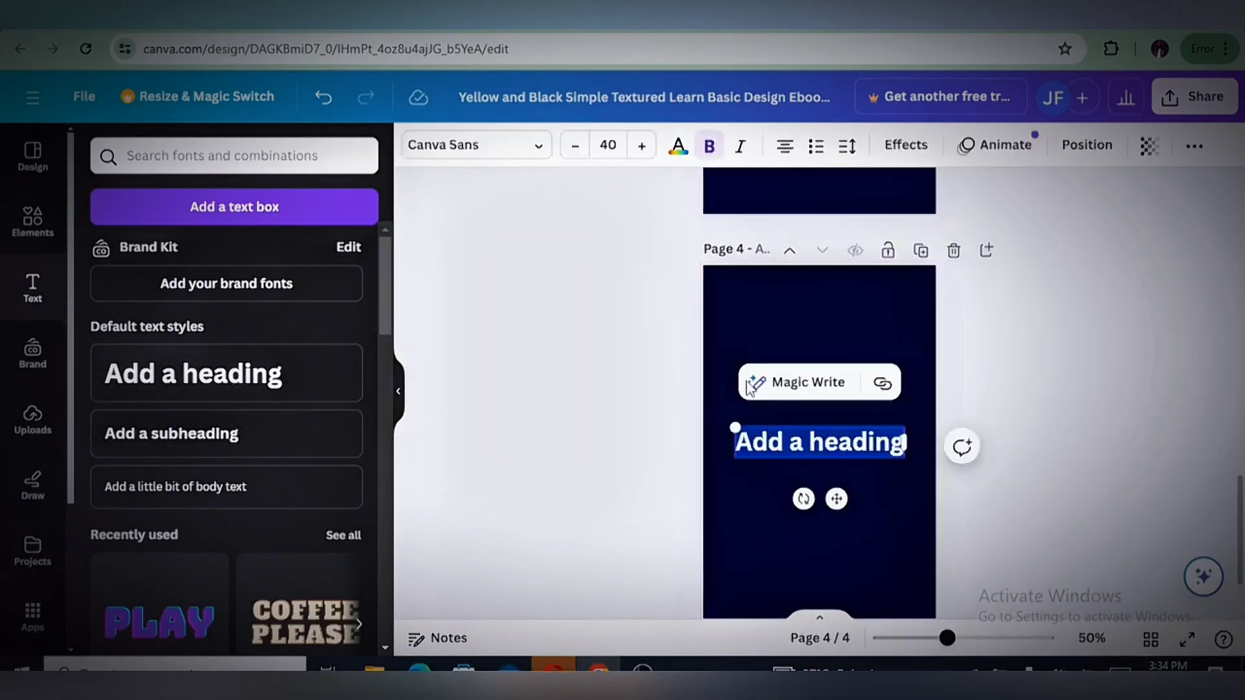
right_click(805, 457)
left_click(895, 191)
left_click_drag(787, 465, 924, 319)
left_click_drag(837, 304, 820, 288)
left_click(986, 399)
Copy the blog's paragraphs on activating Facebook monetization and paste them as bold body text under the page 4 heading
scroll(986, 398, "down", 2)
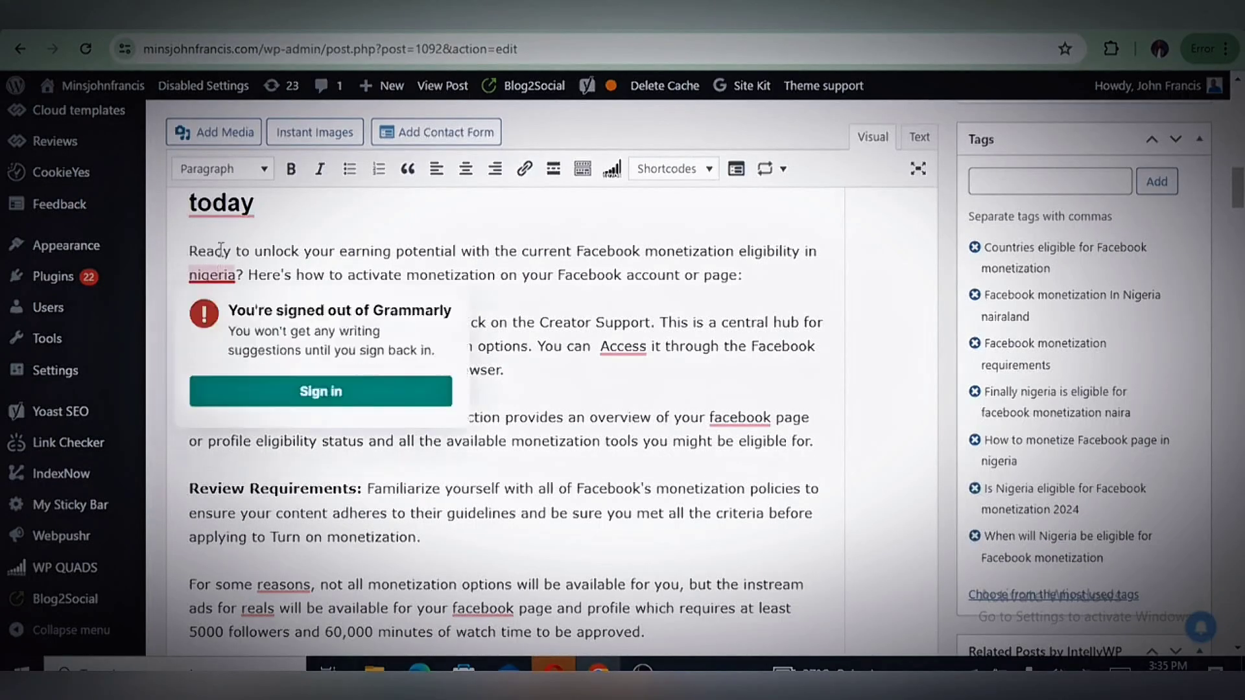
left_click_drag(189, 251, 832, 452)
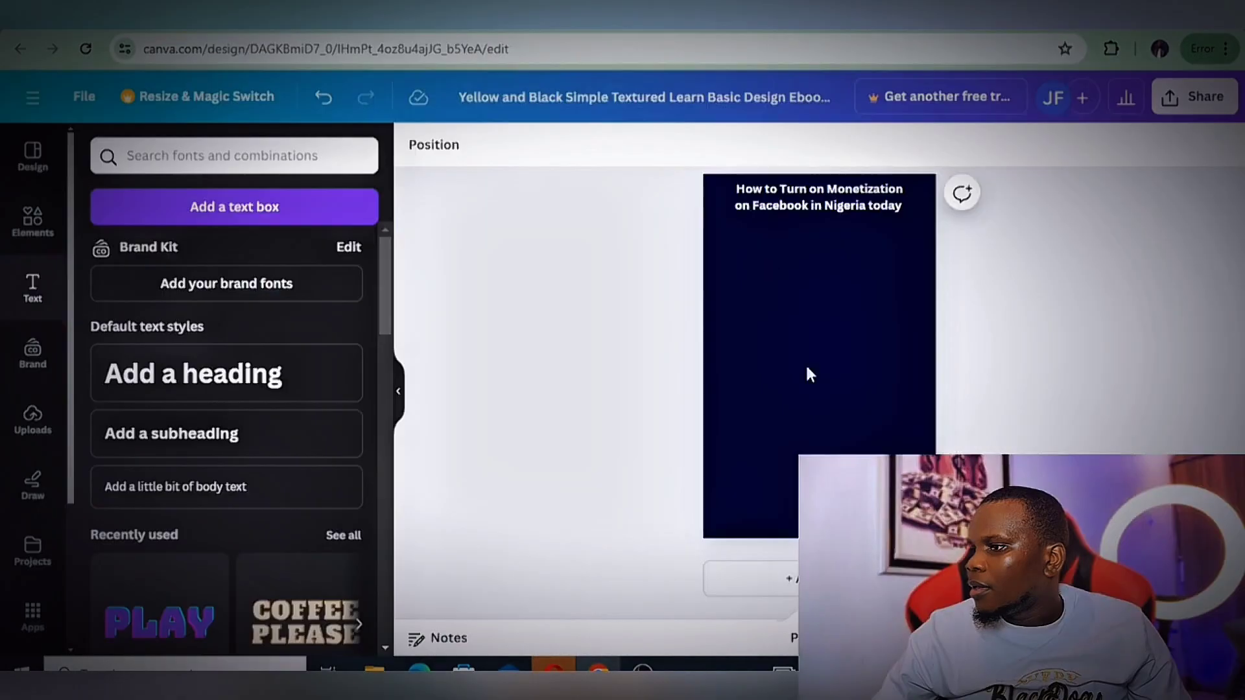
left_click(175, 487)
key("ctrl+v")
left_click(710, 146)
Insert blank lines between the paragraphs of the page 4 body text, starting after "Creator Support."
left_click(806, 301)
key("Return")
key("Return")
key("Return")
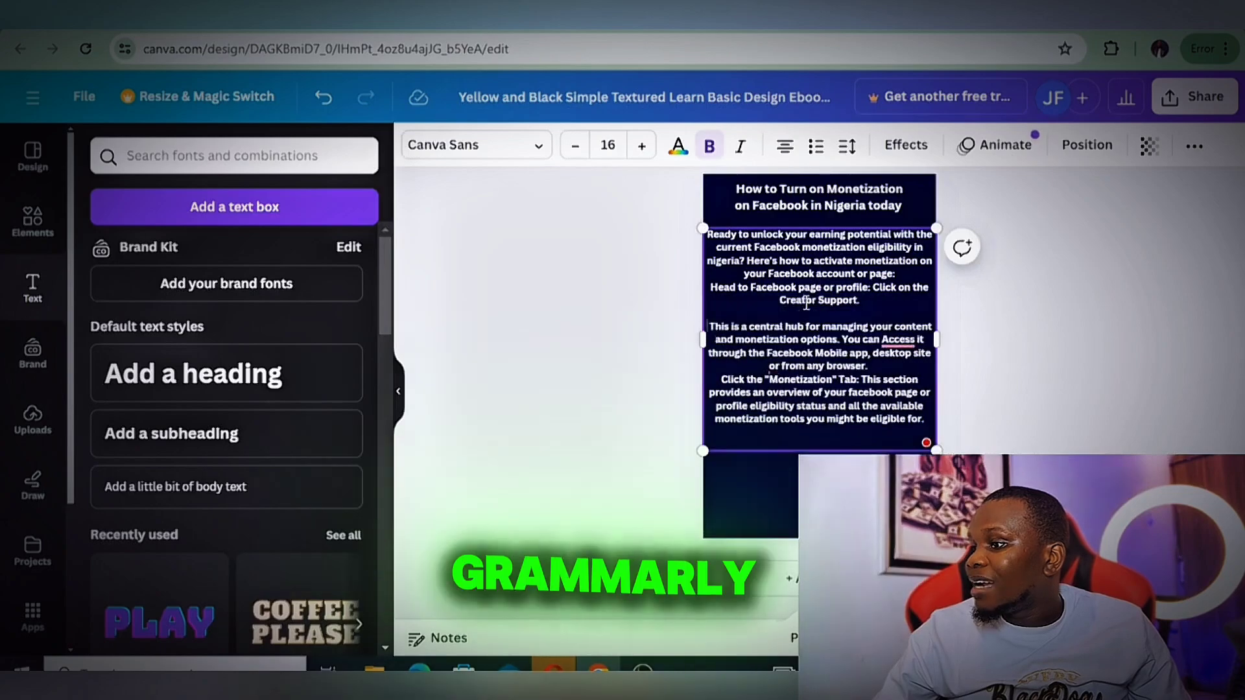
mouse_move(900, 355)
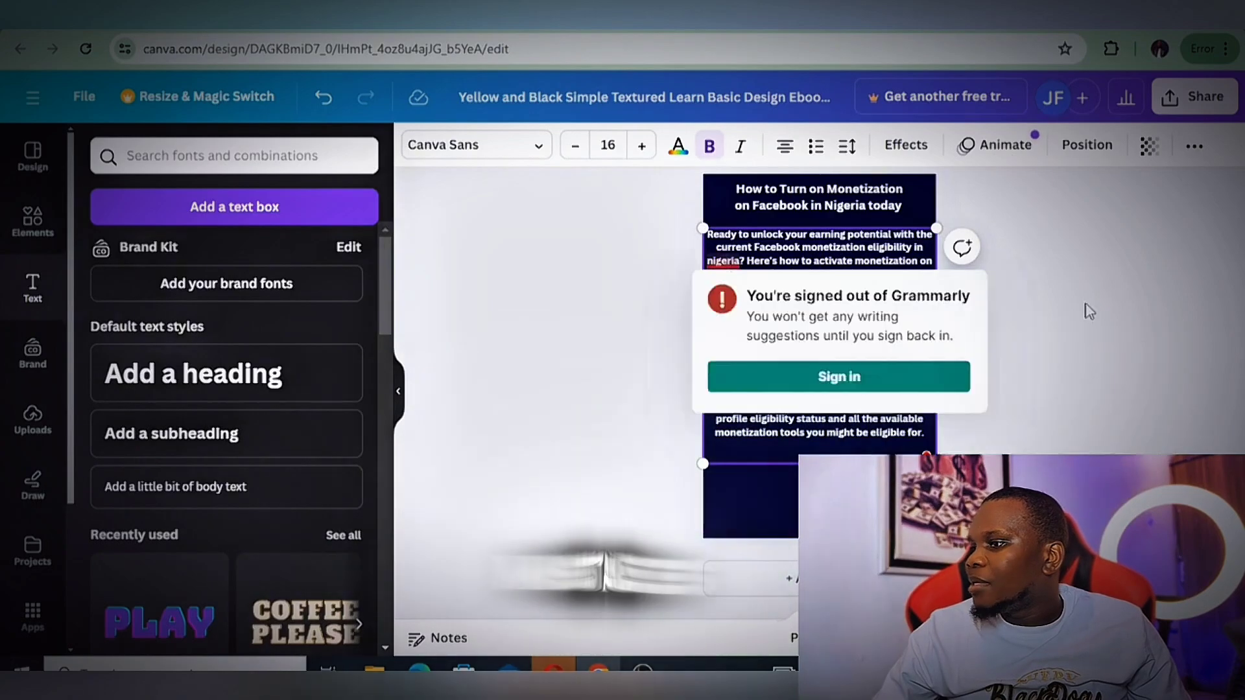
Deselect the page 4 body text and review the ebook's pages from the cover through page 4
left_click(1053, 335)
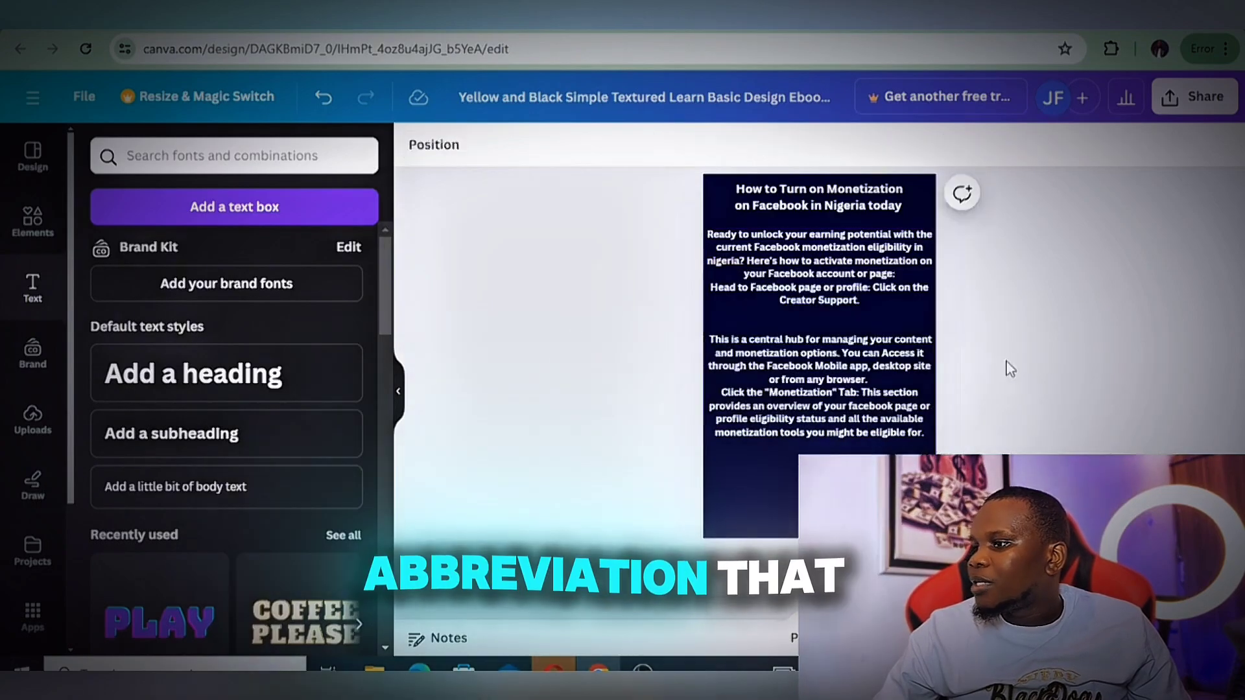
scroll(893, 358, "up", 10)
scroll(893, 371, "up", 5)
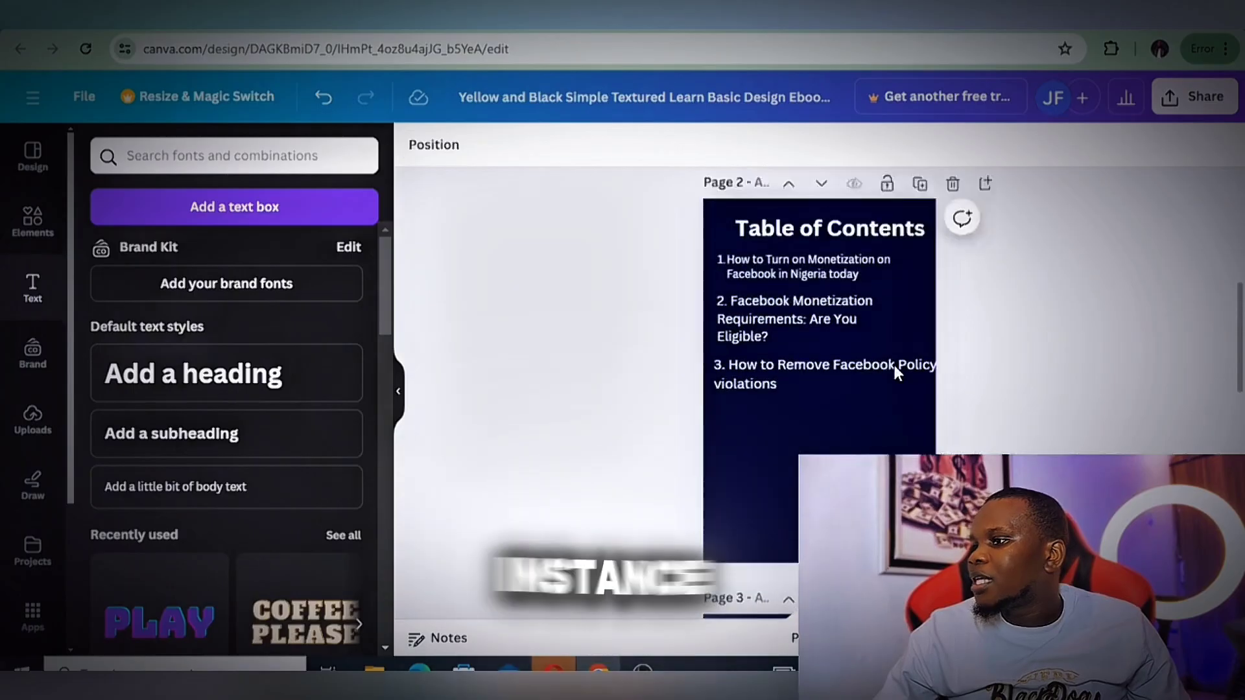
scroll(893, 364, "down", 12)
scroll(893, 364, "down", 3)
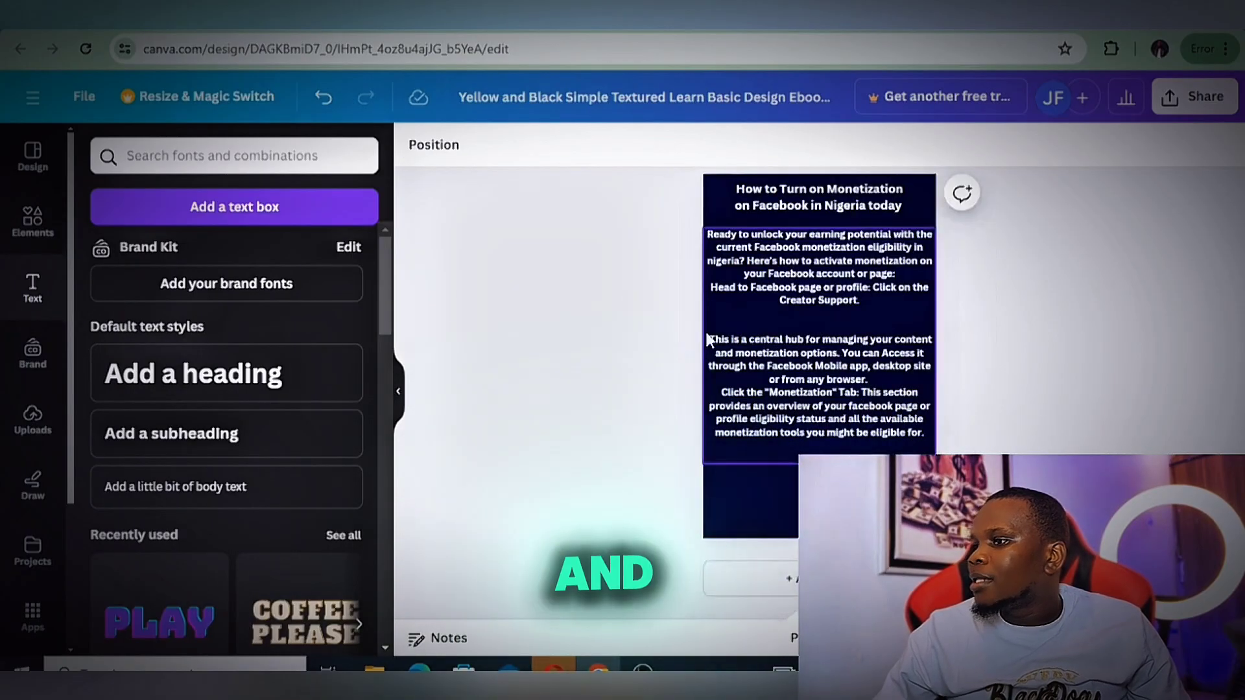
scroll(894, 365, "up", 10)
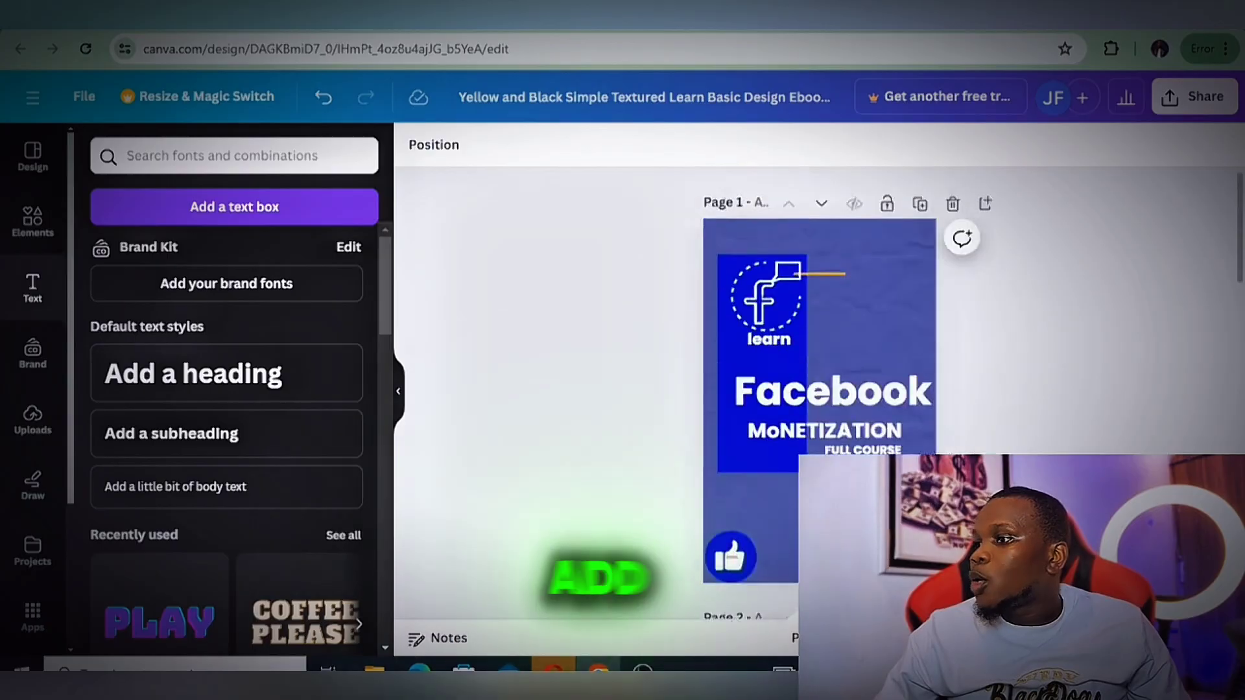
scroll(819, 389, "down", 12)
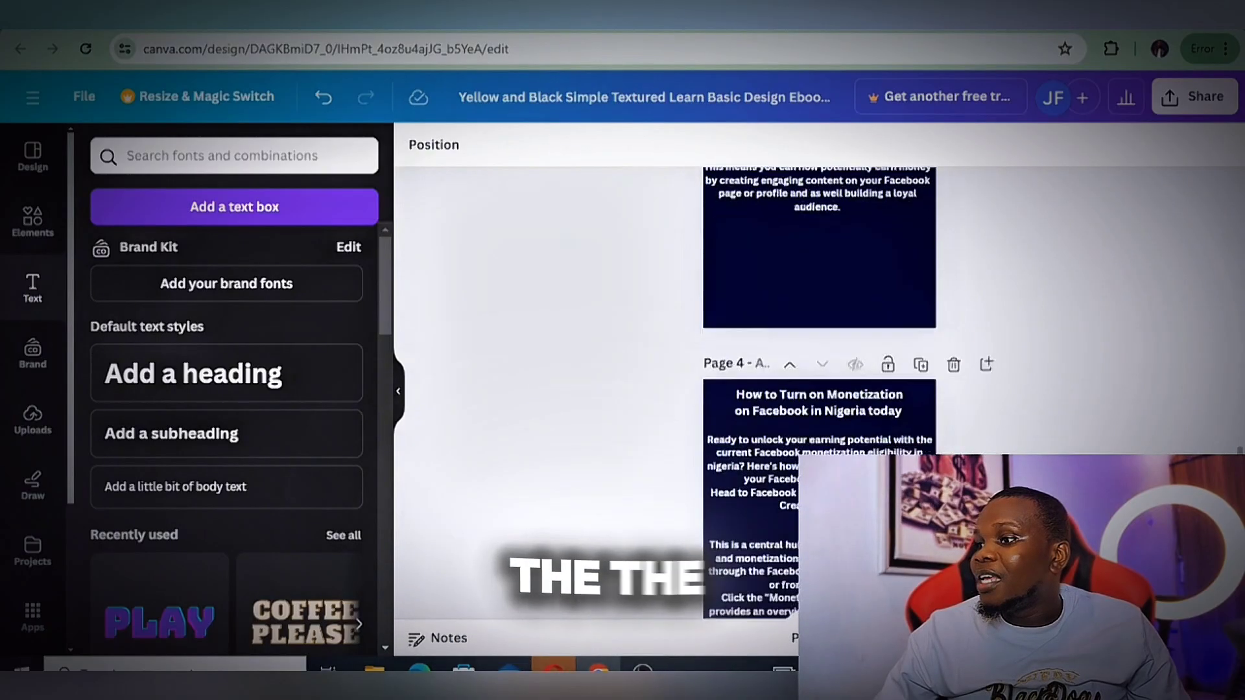
scroll(854, 326, "up", 12)
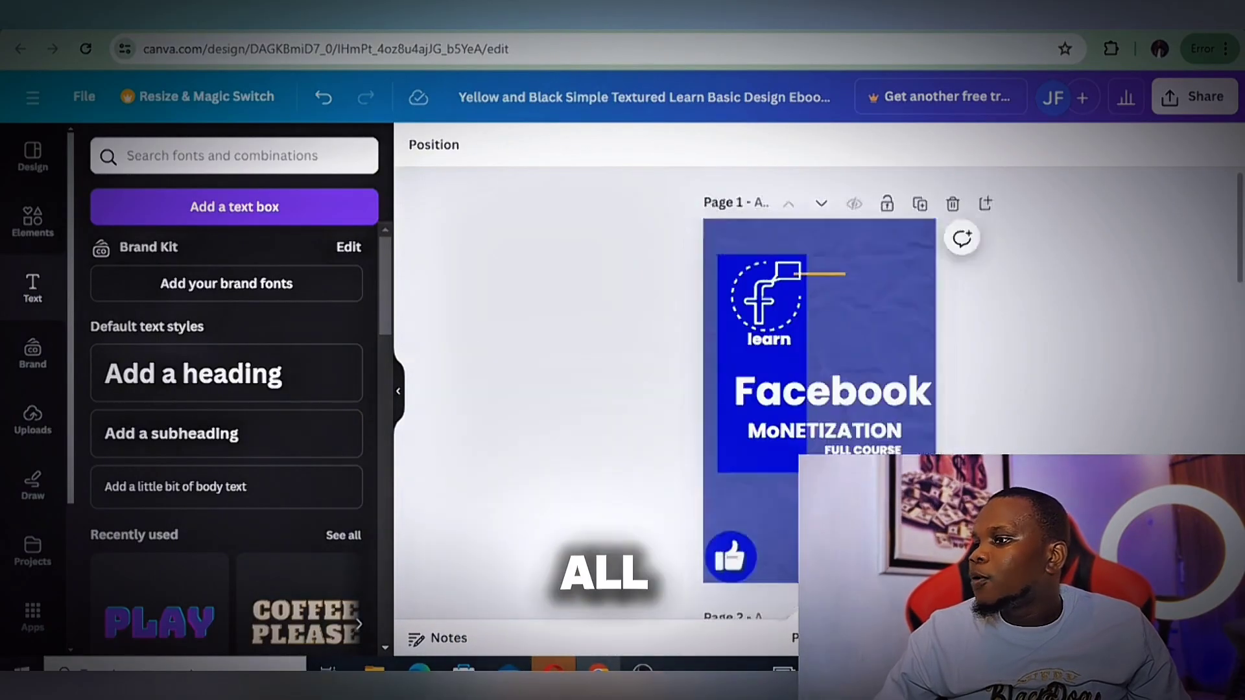
Download only page 1, the ebook cover, as a PNG image
left_click(1193, 99)
scroll(992, 478, "down", 1)
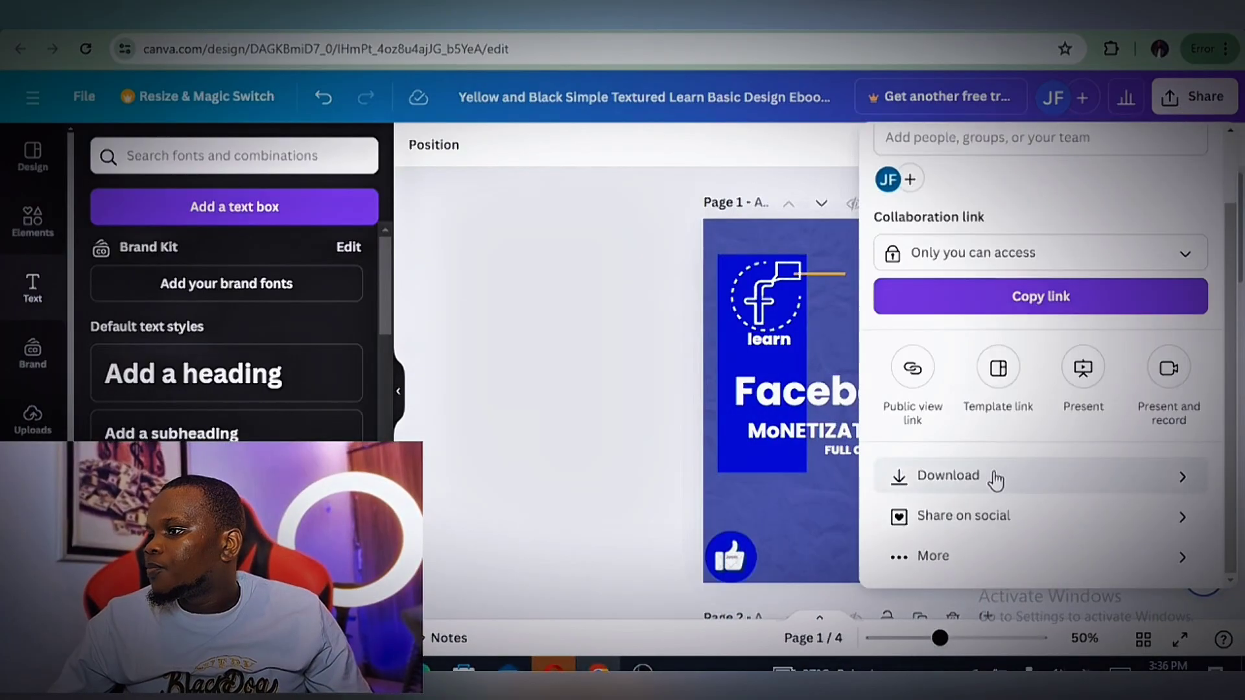
left_click(995, 477)
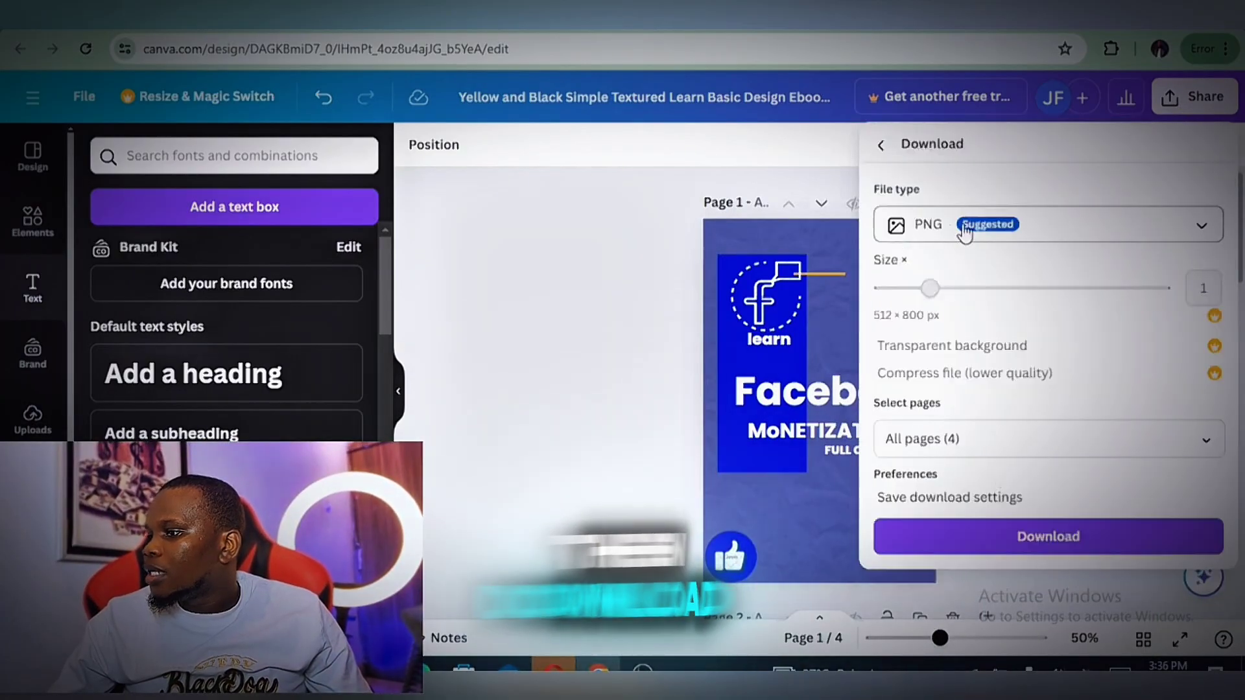
left_click(1045, 439)
left_click(1193, 144)
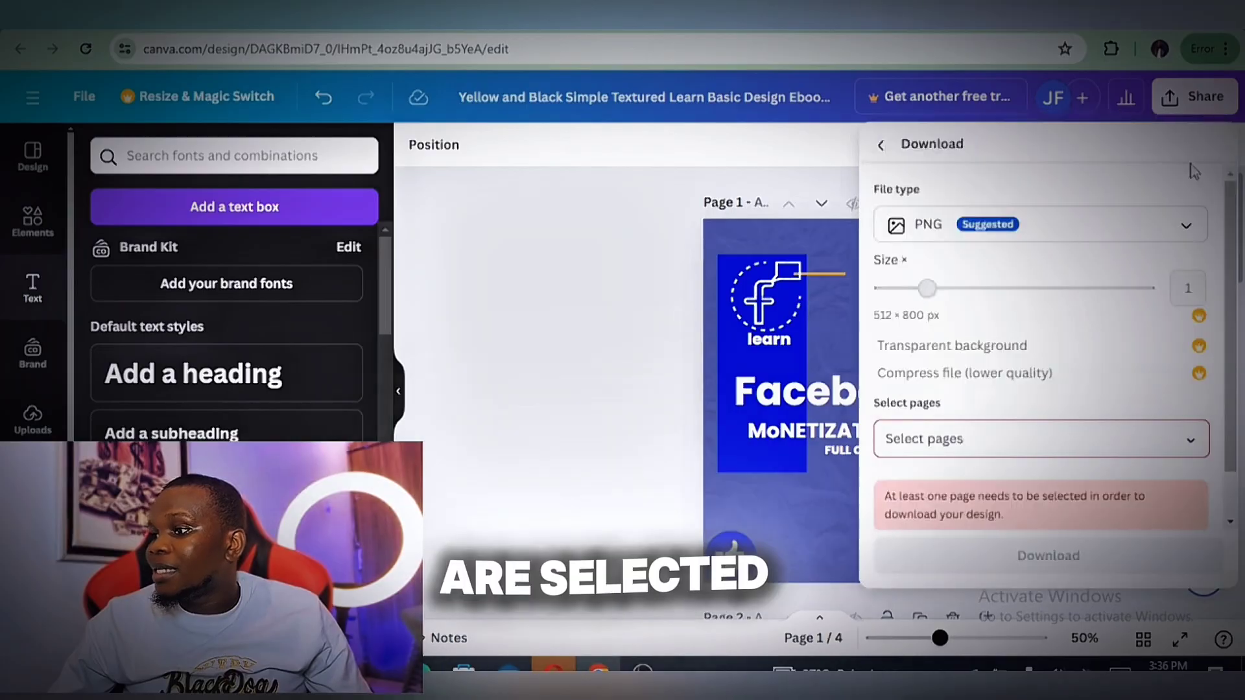
left_click(1177, 439)
left_click(1175, 234)
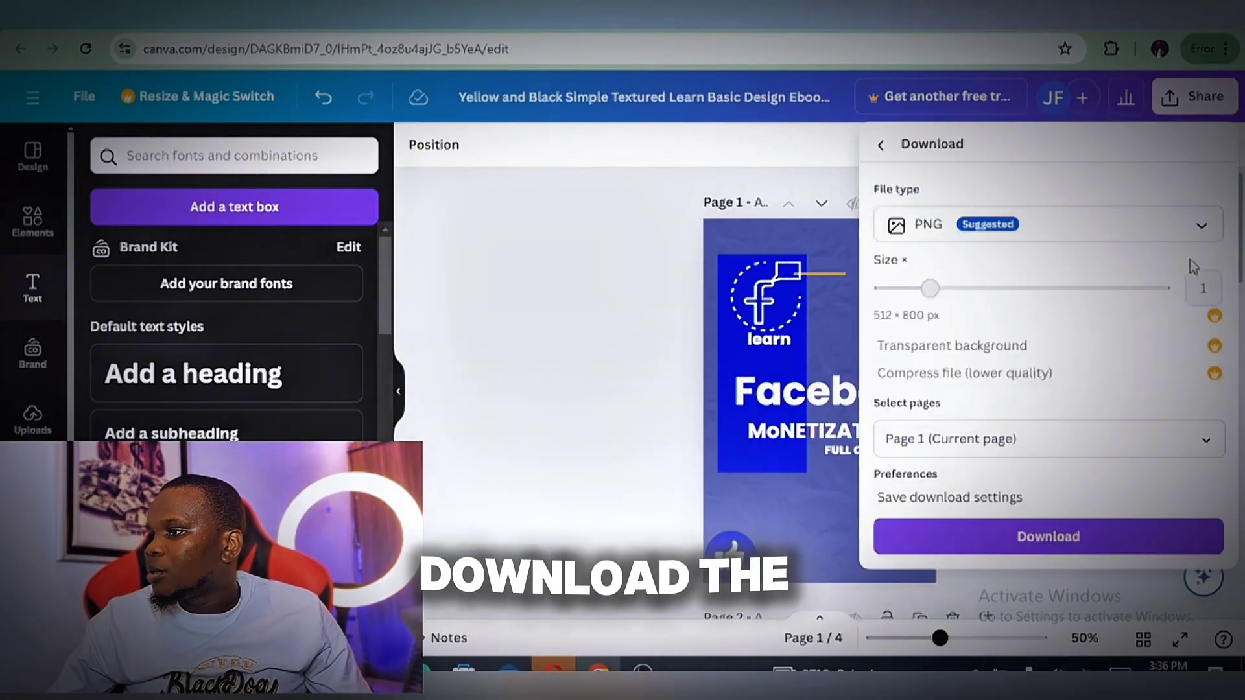
left_click(1018, 535)
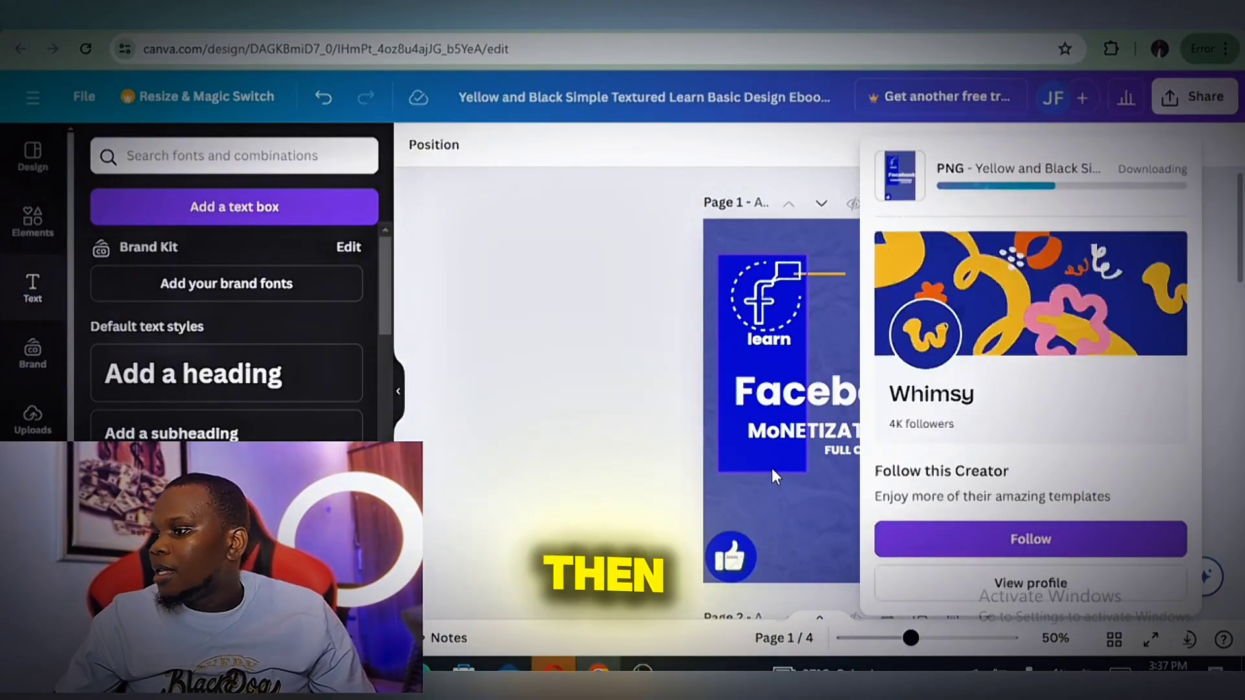
Download all four pages as a PDF Standard file, choosing the free watermarked draft
left_click(1194, 98)
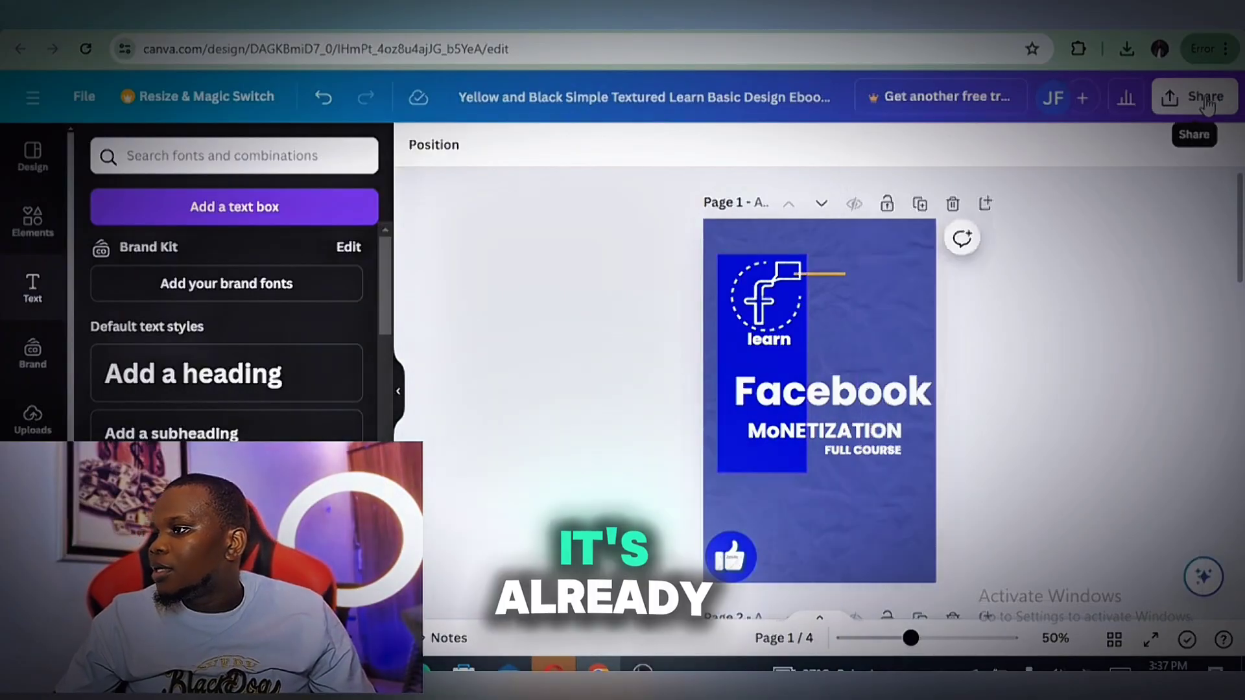
left_click(1193, 98)
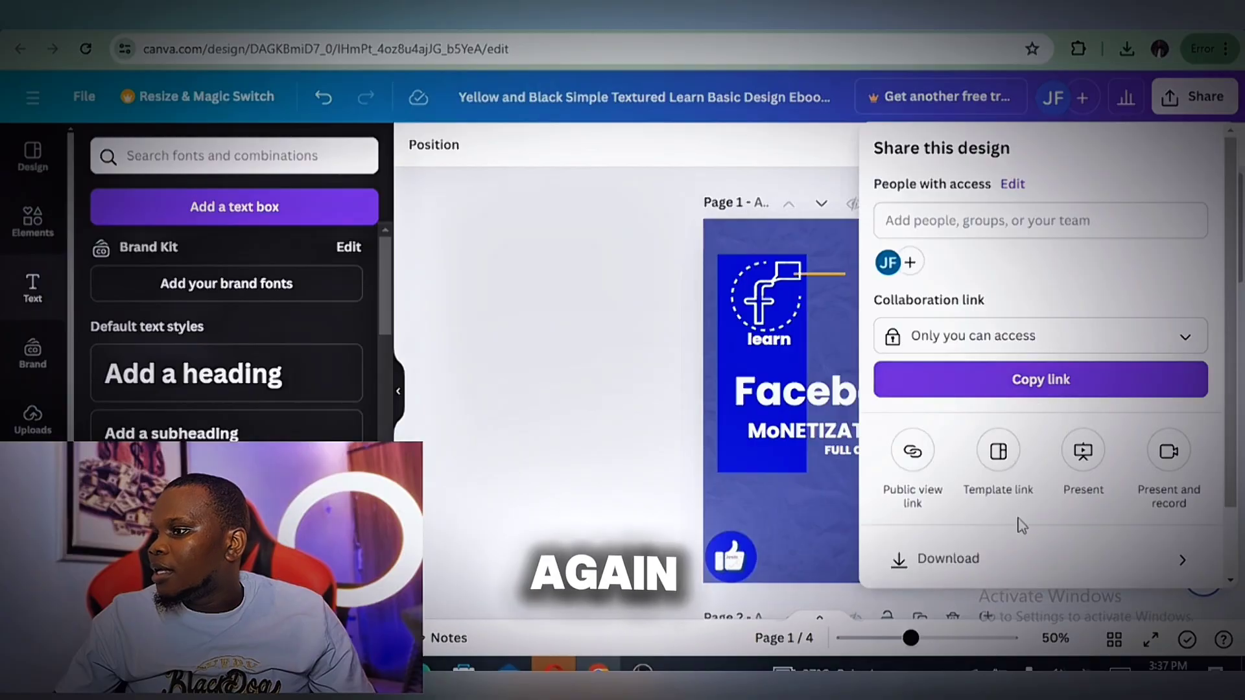
scroll(1038, 428, "down", 2)
left_click(1021, 475)
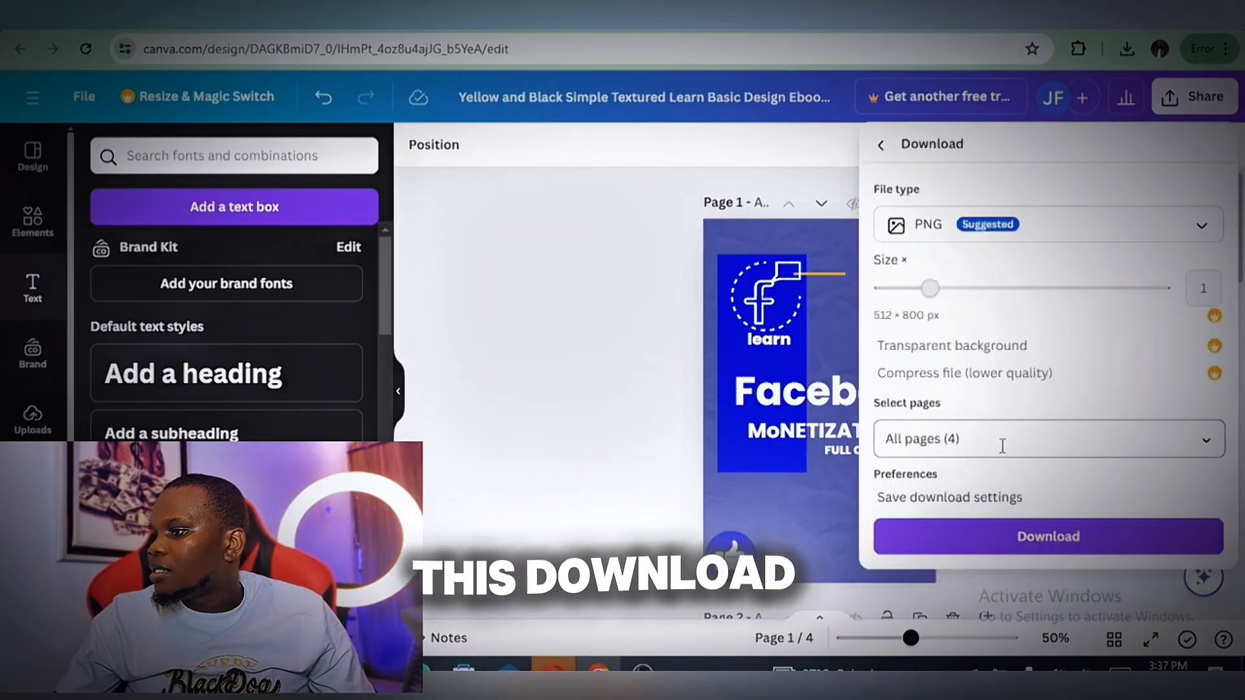
left_click(1044, 439)
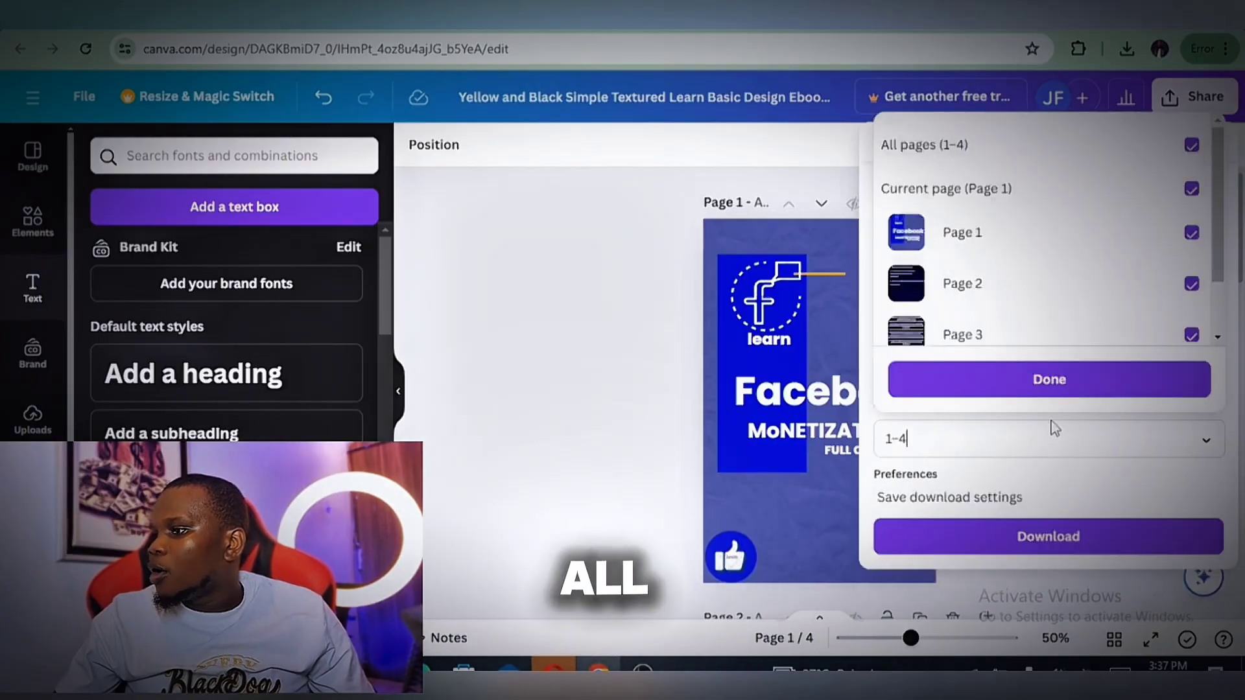
left_click(1090, 380)
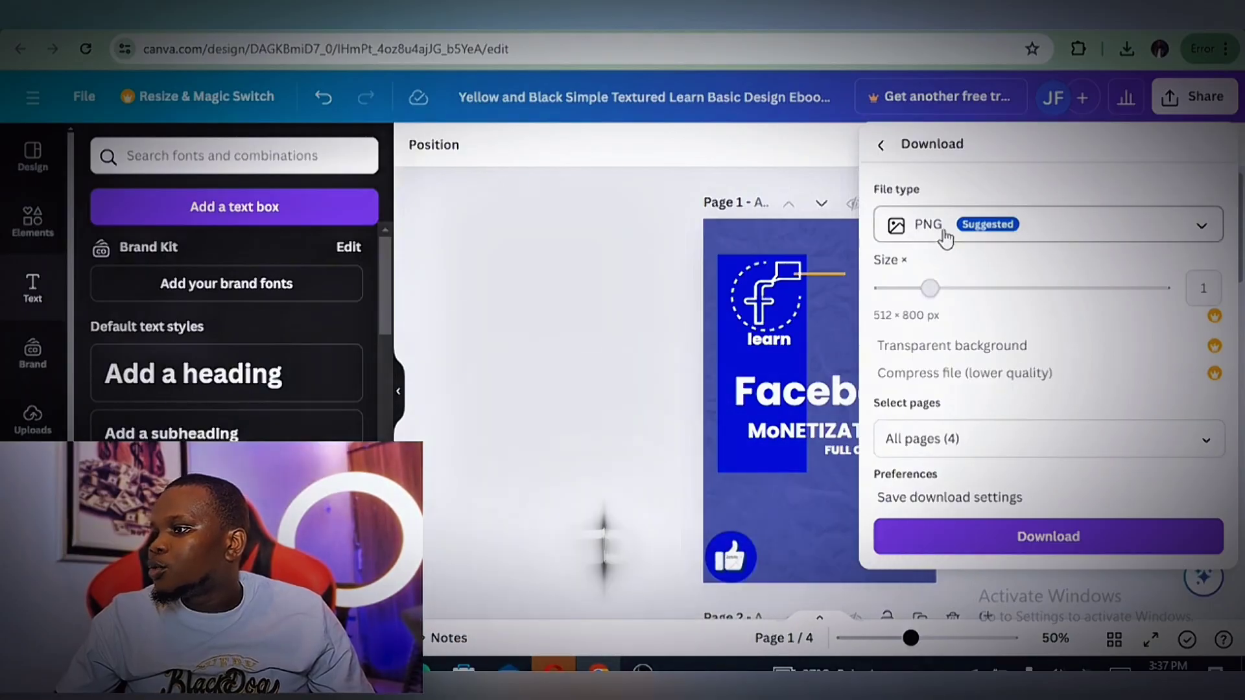
left_click(1021, 233)
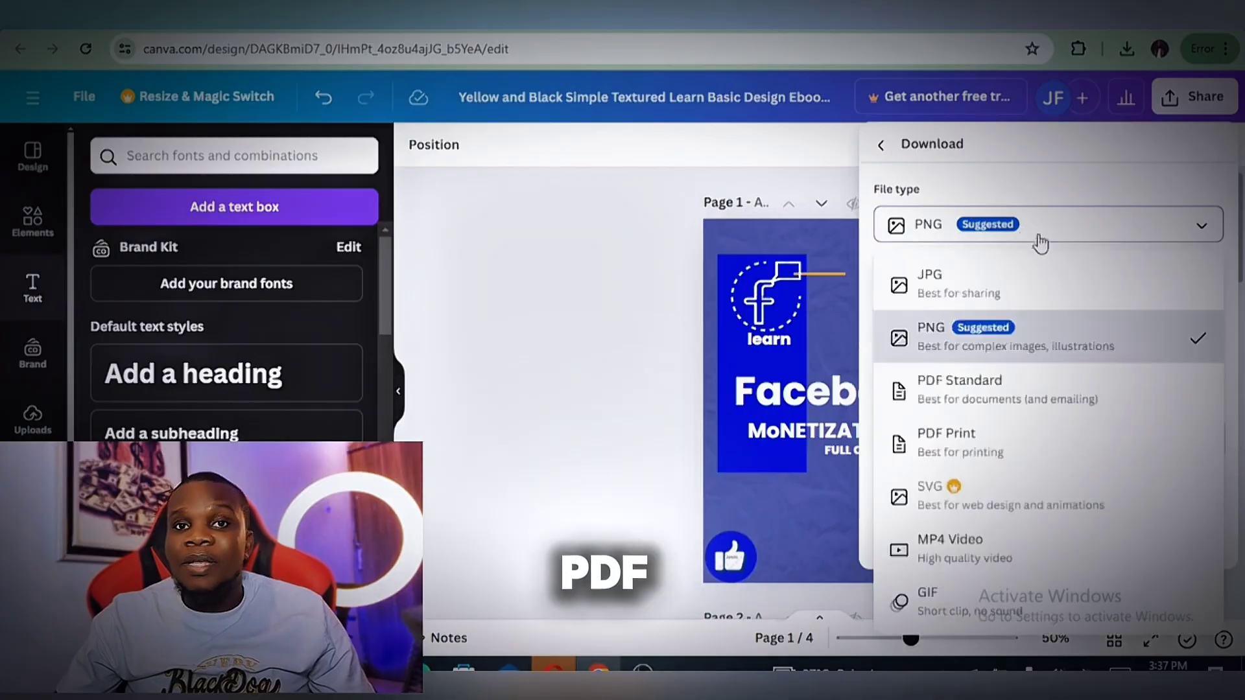
left_click(982, 405)
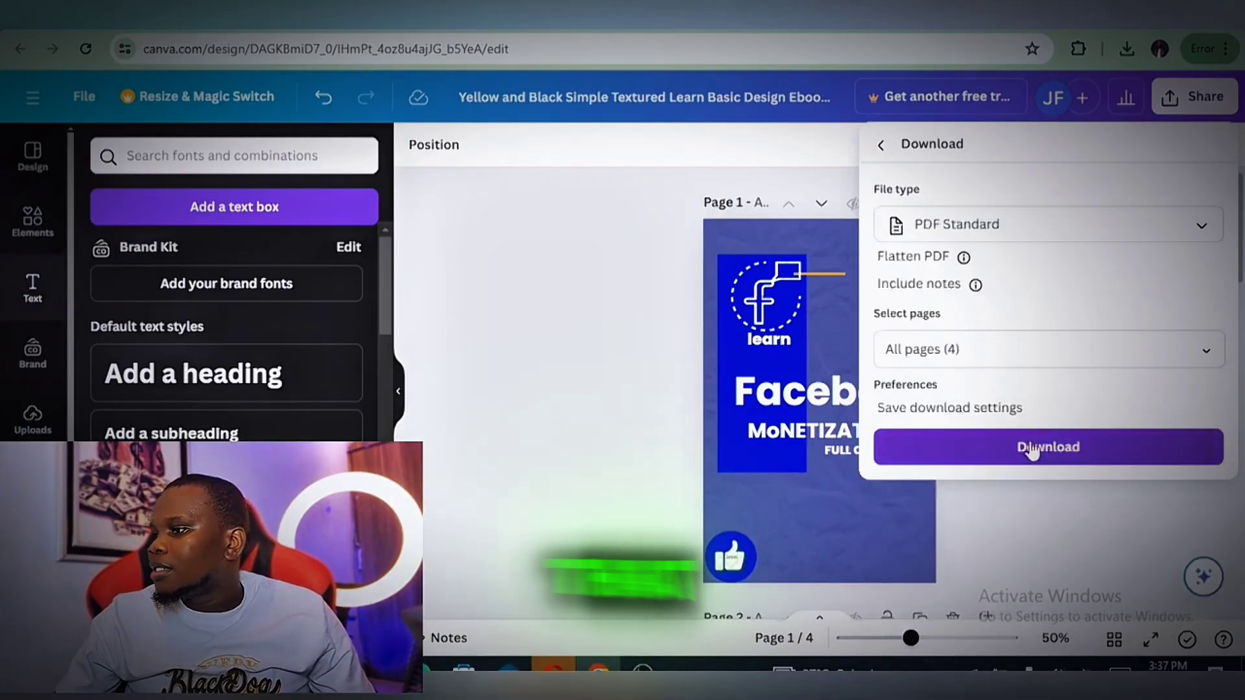
left_click(1031, 462)
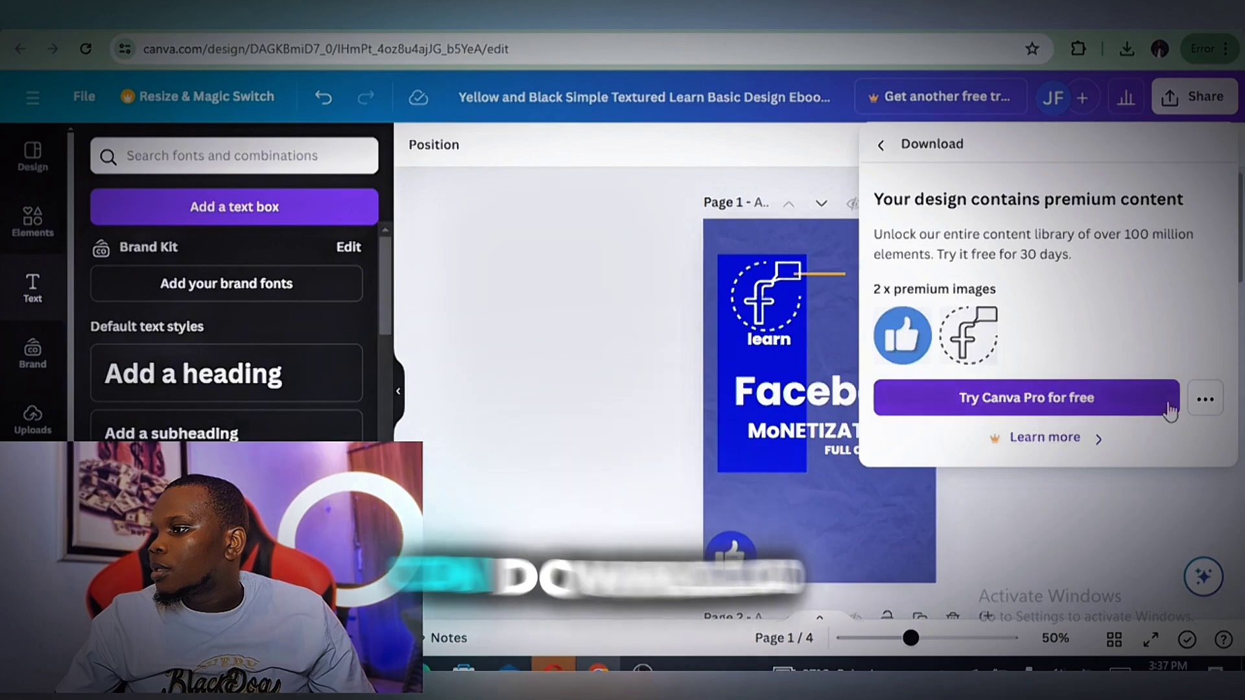
left_click(1206, 402)
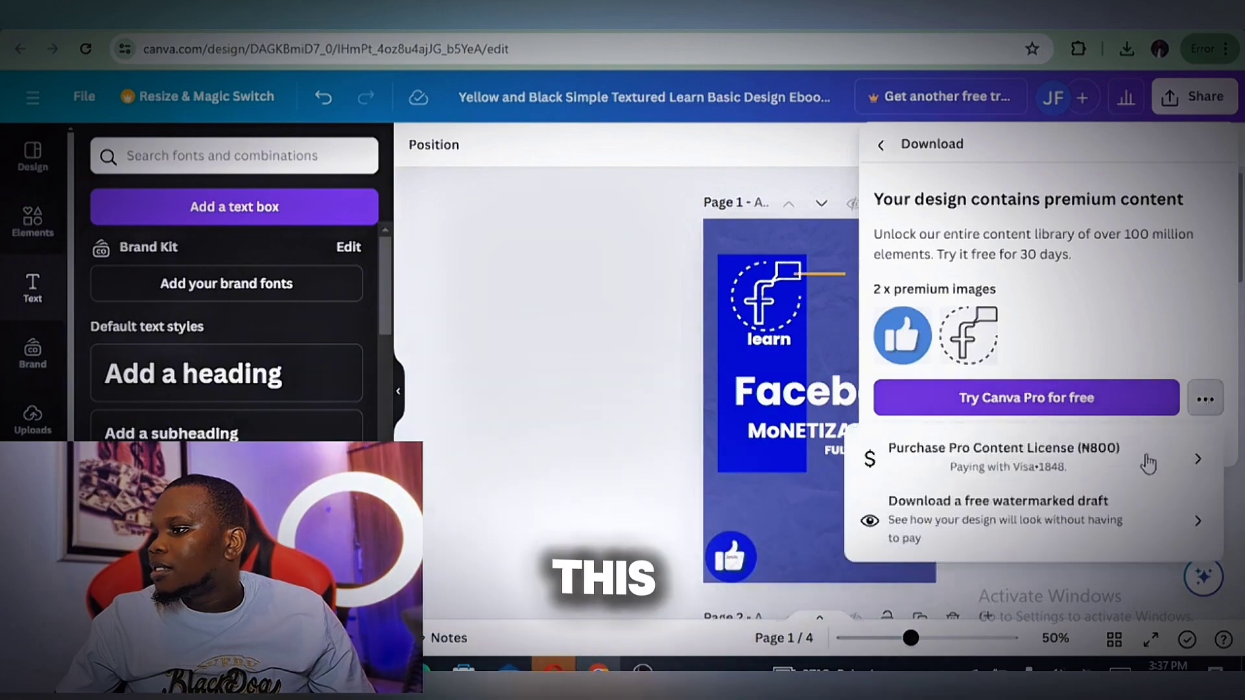
left_click(1005, 506)
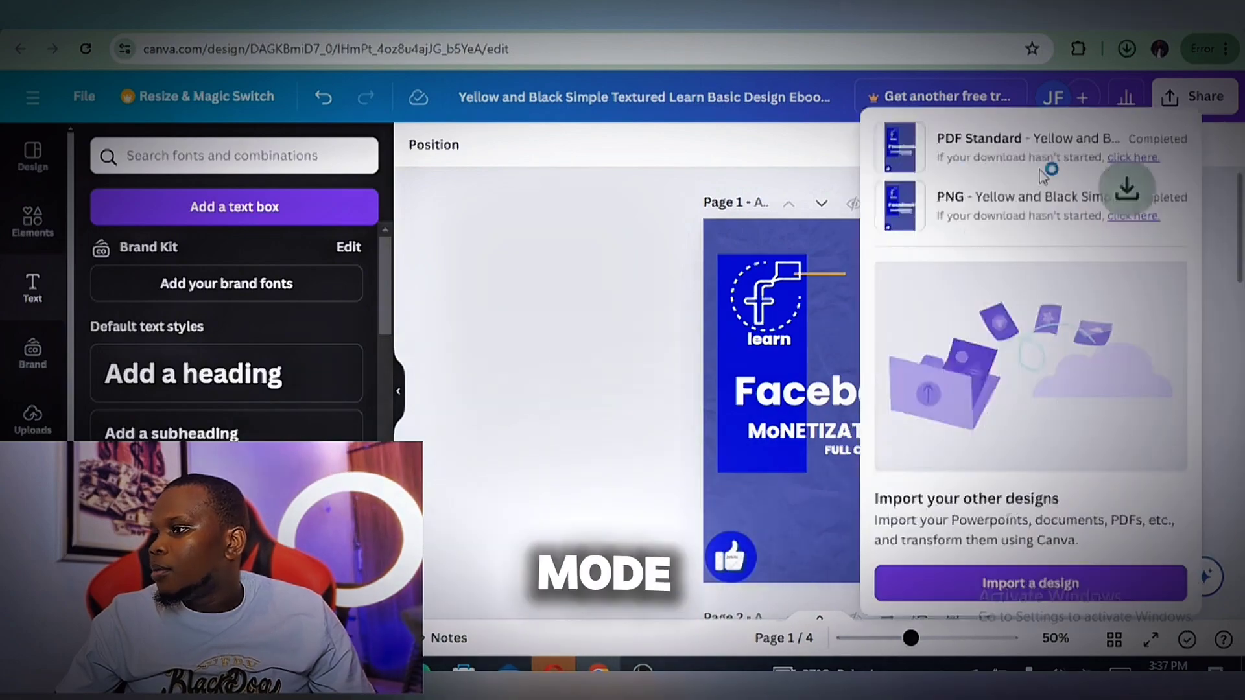
Open the downloaded ebook PDF and review its cover, table of contents, introduction and chapter pages
left_click(1127, 49)
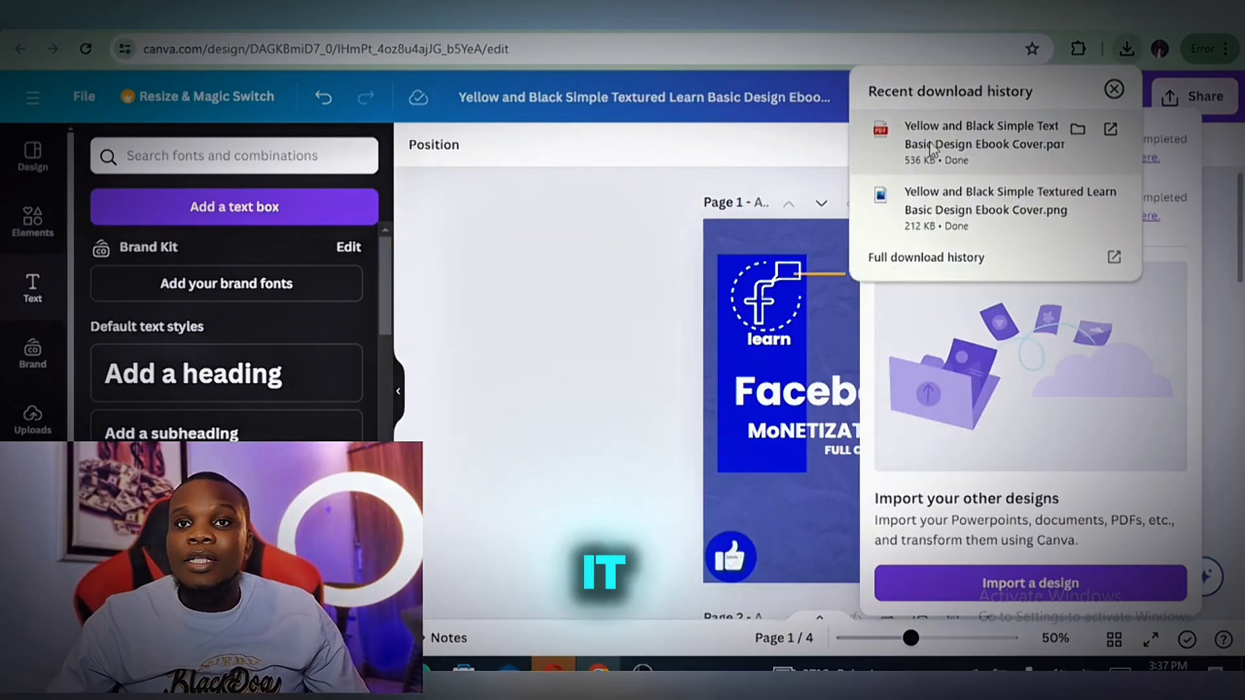
left_click(931, 148)
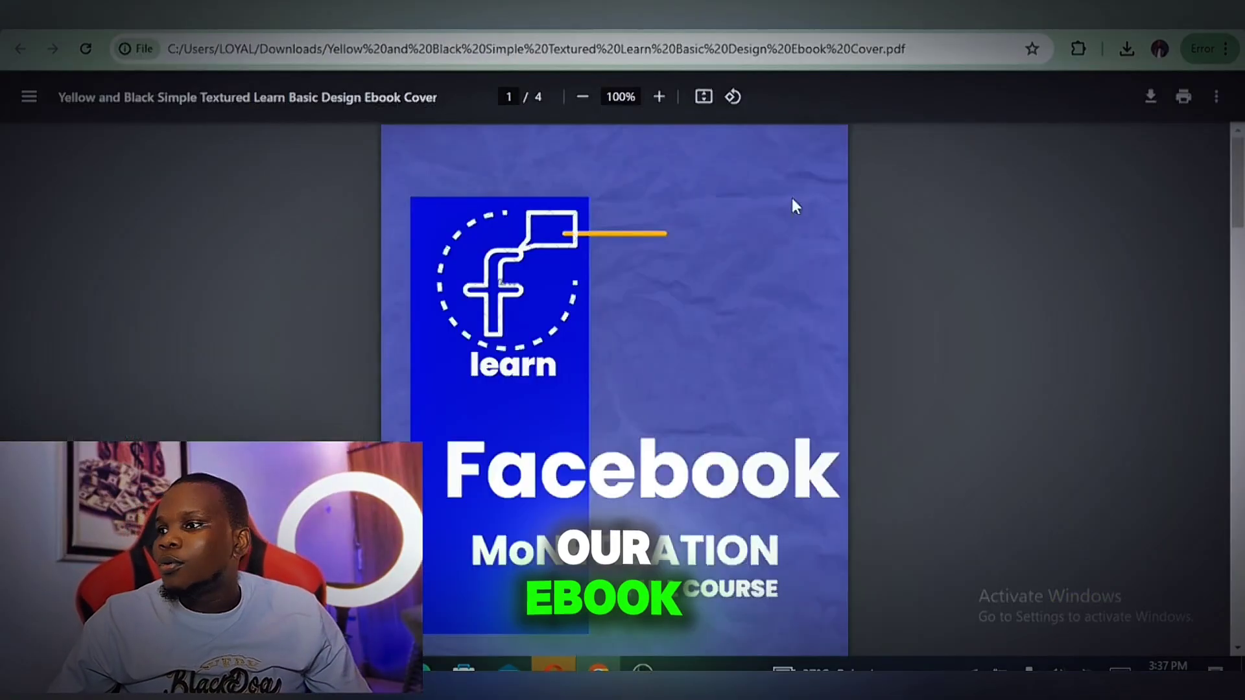
scroll(661, 279, "down", 10)
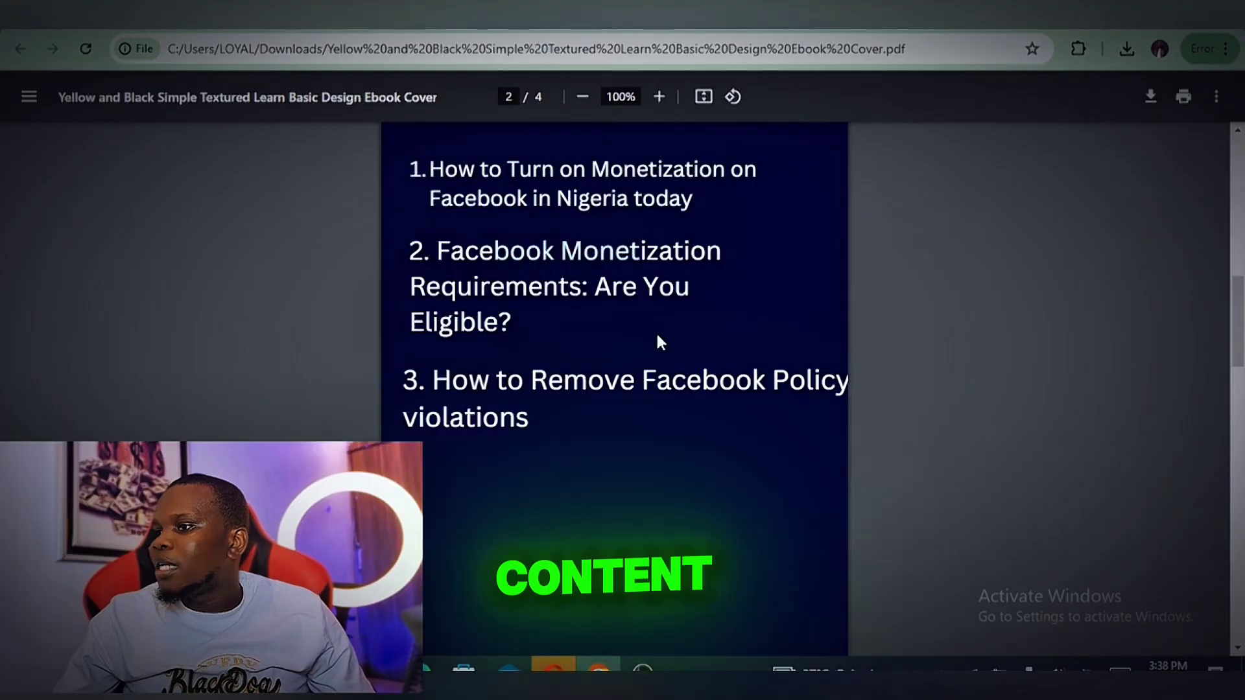
scroll(632, 447, "down", 5)
scroll(628, 441, "down", 4)
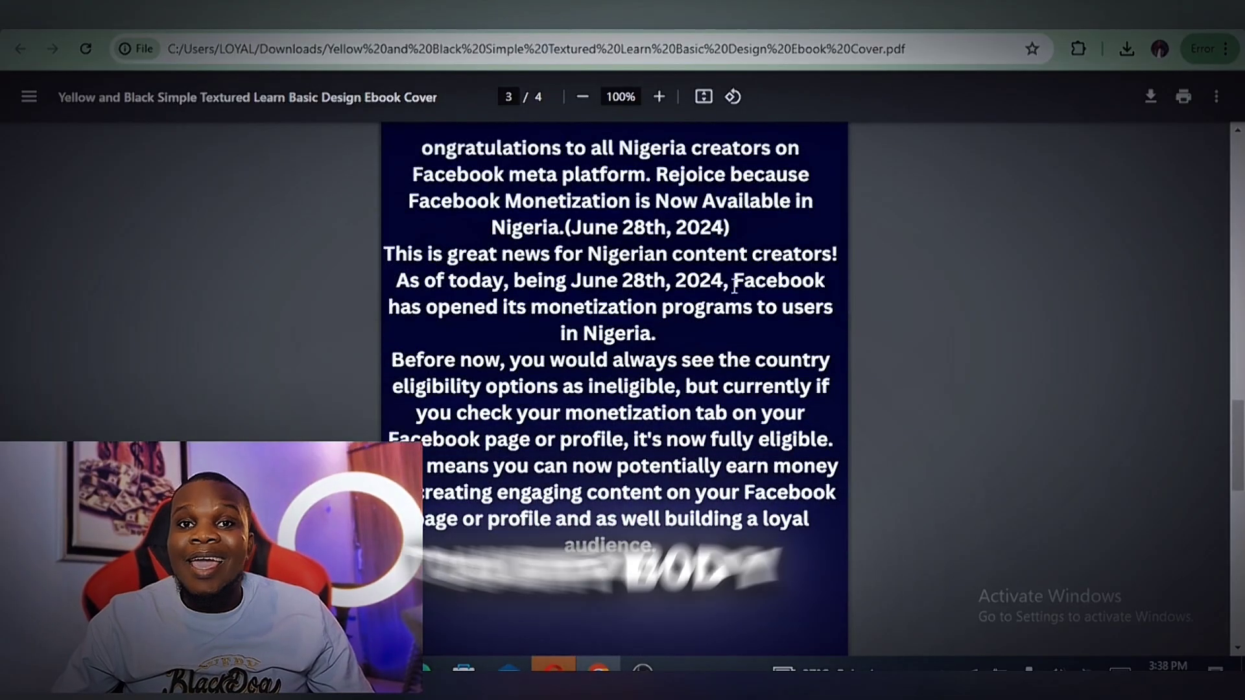
scroll(677, 332, "down", 5)
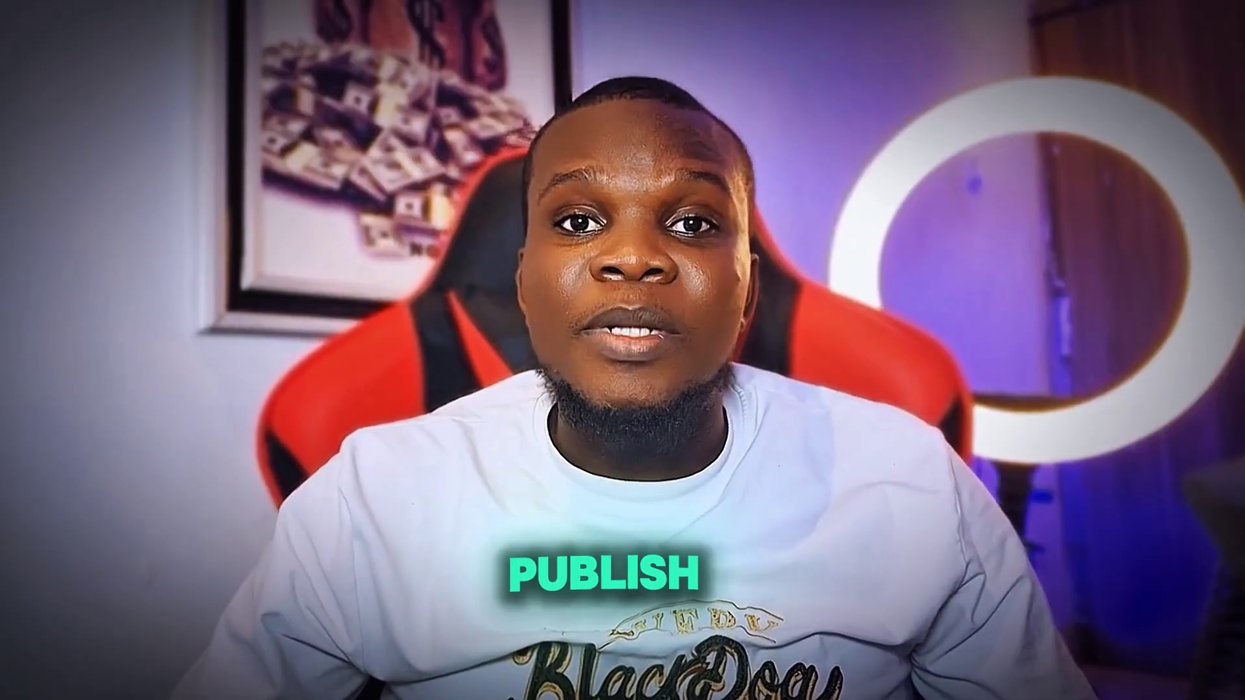